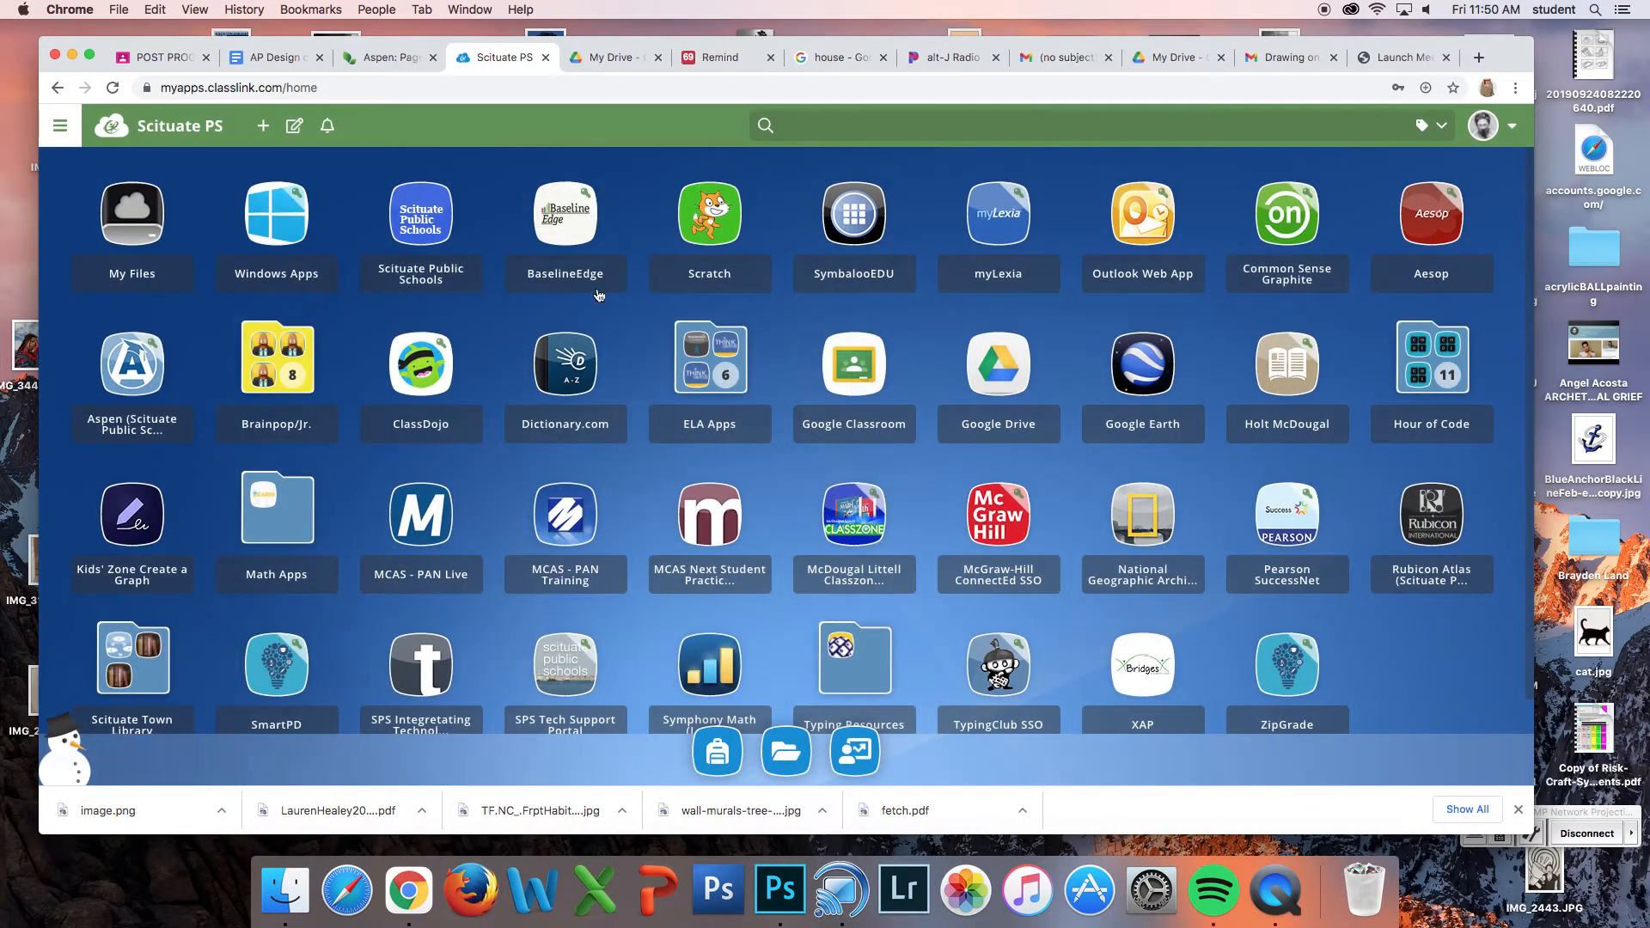
Open Google Classroom in Chrome on the remote Windows Apps desktop
click(263, 215)
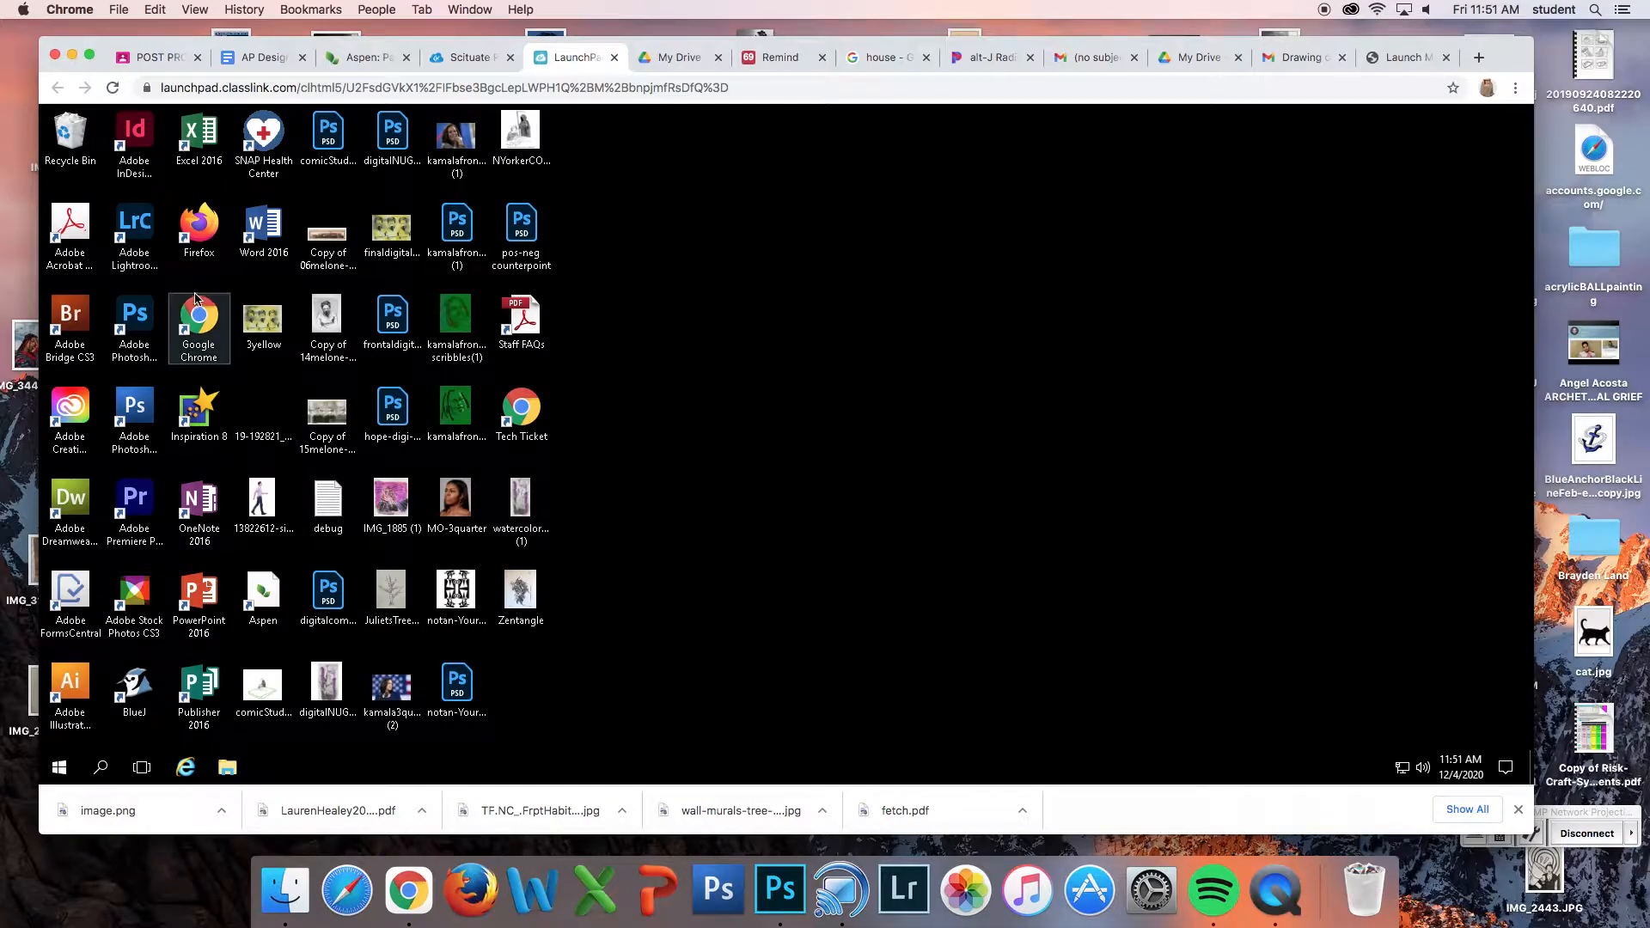
click(201, 327)
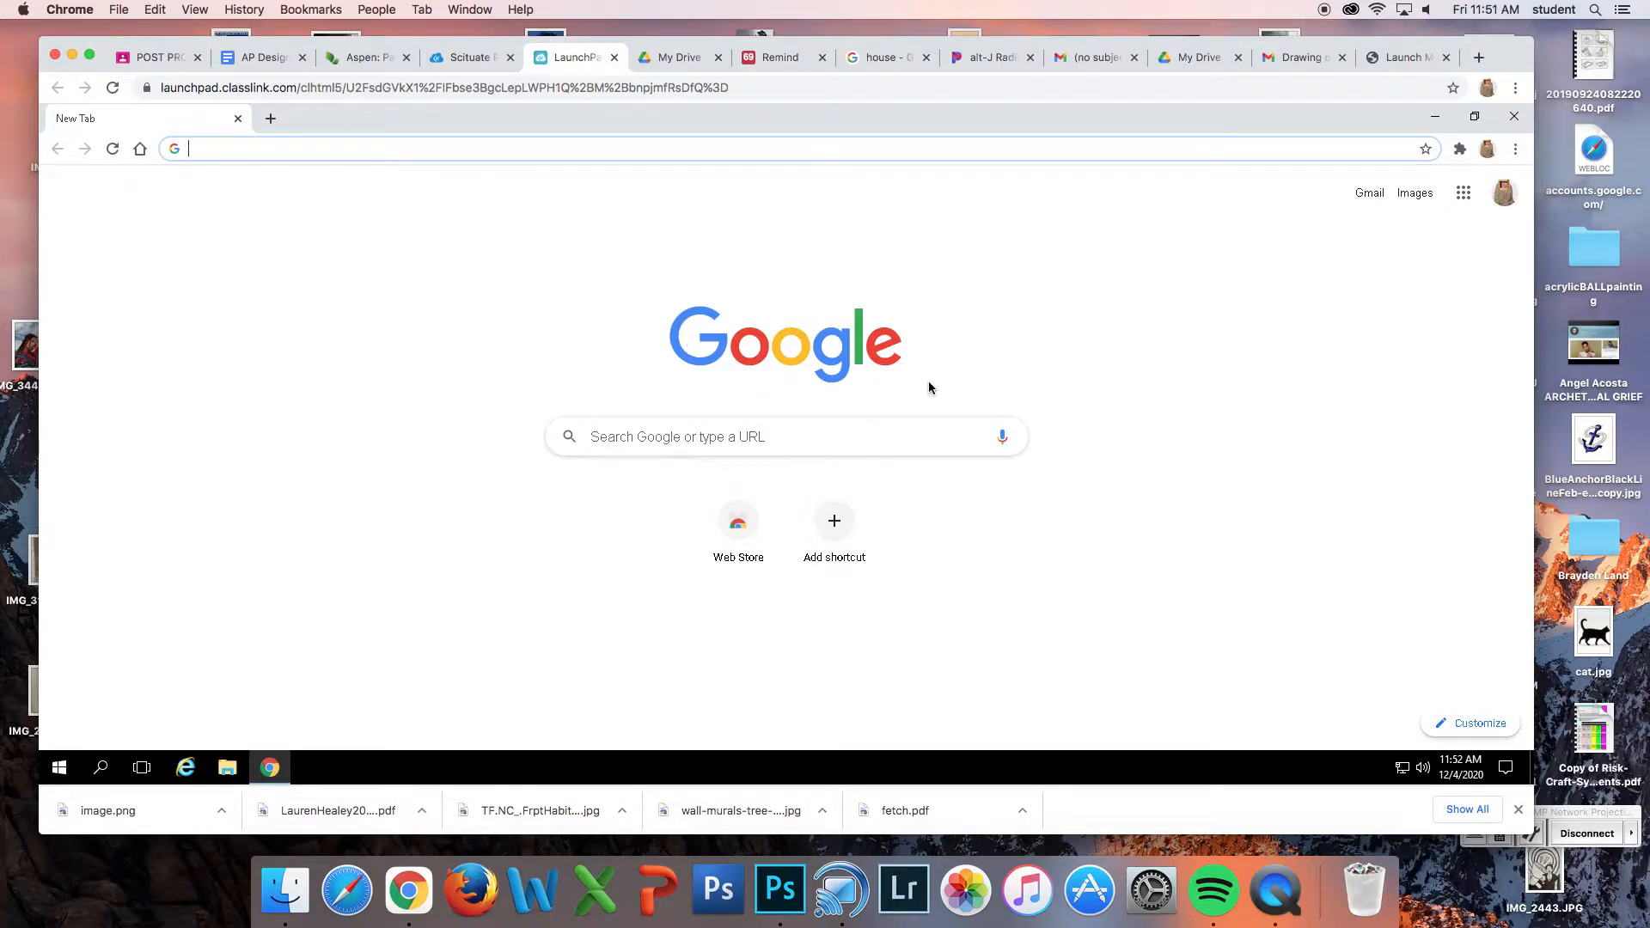
click(1464, 193)
click(1406, 524)
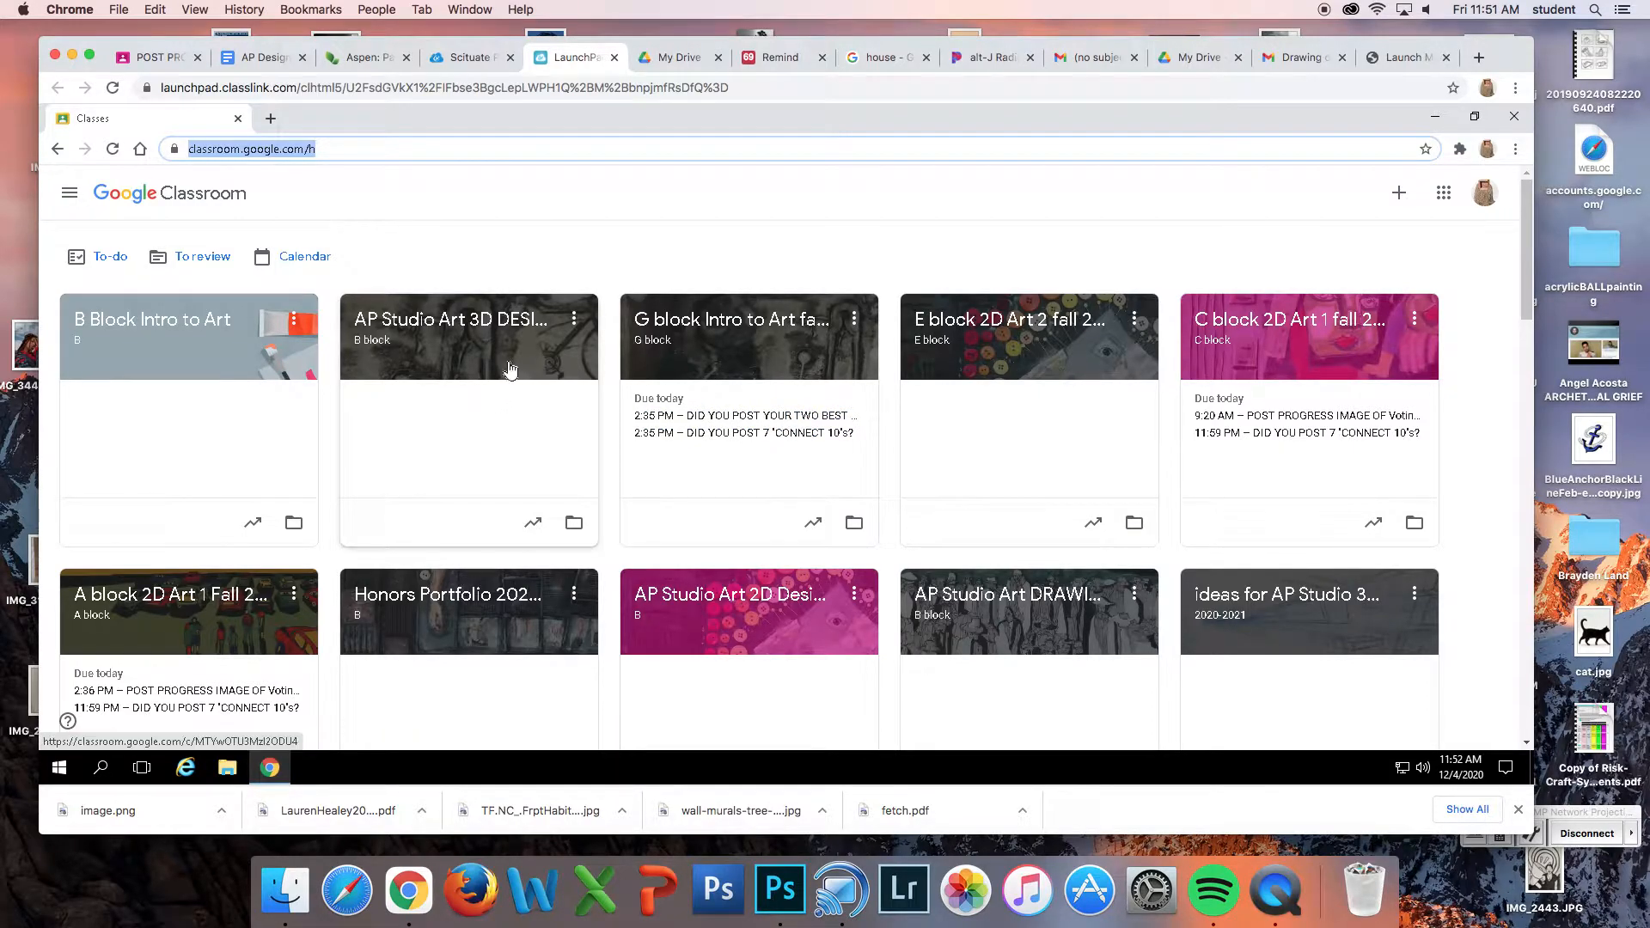
Open the Padlet attached to the instructions of the two best notans assignment in the G block Intro to Art fall 2020 class
double_click(723, 315)
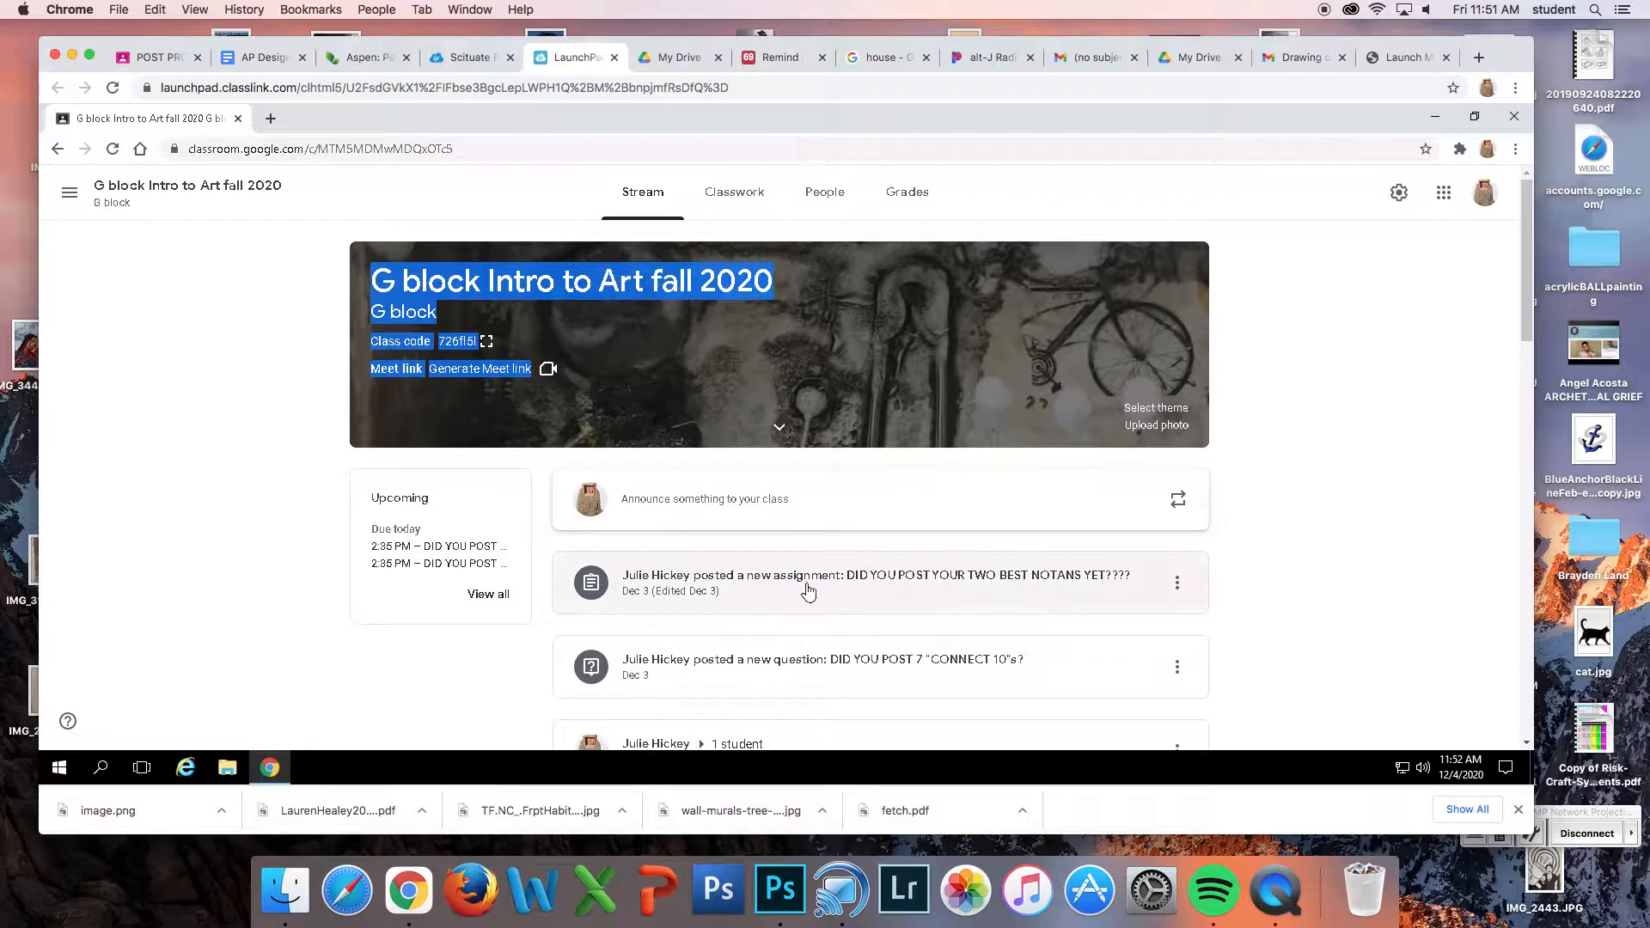
click(893, 577)
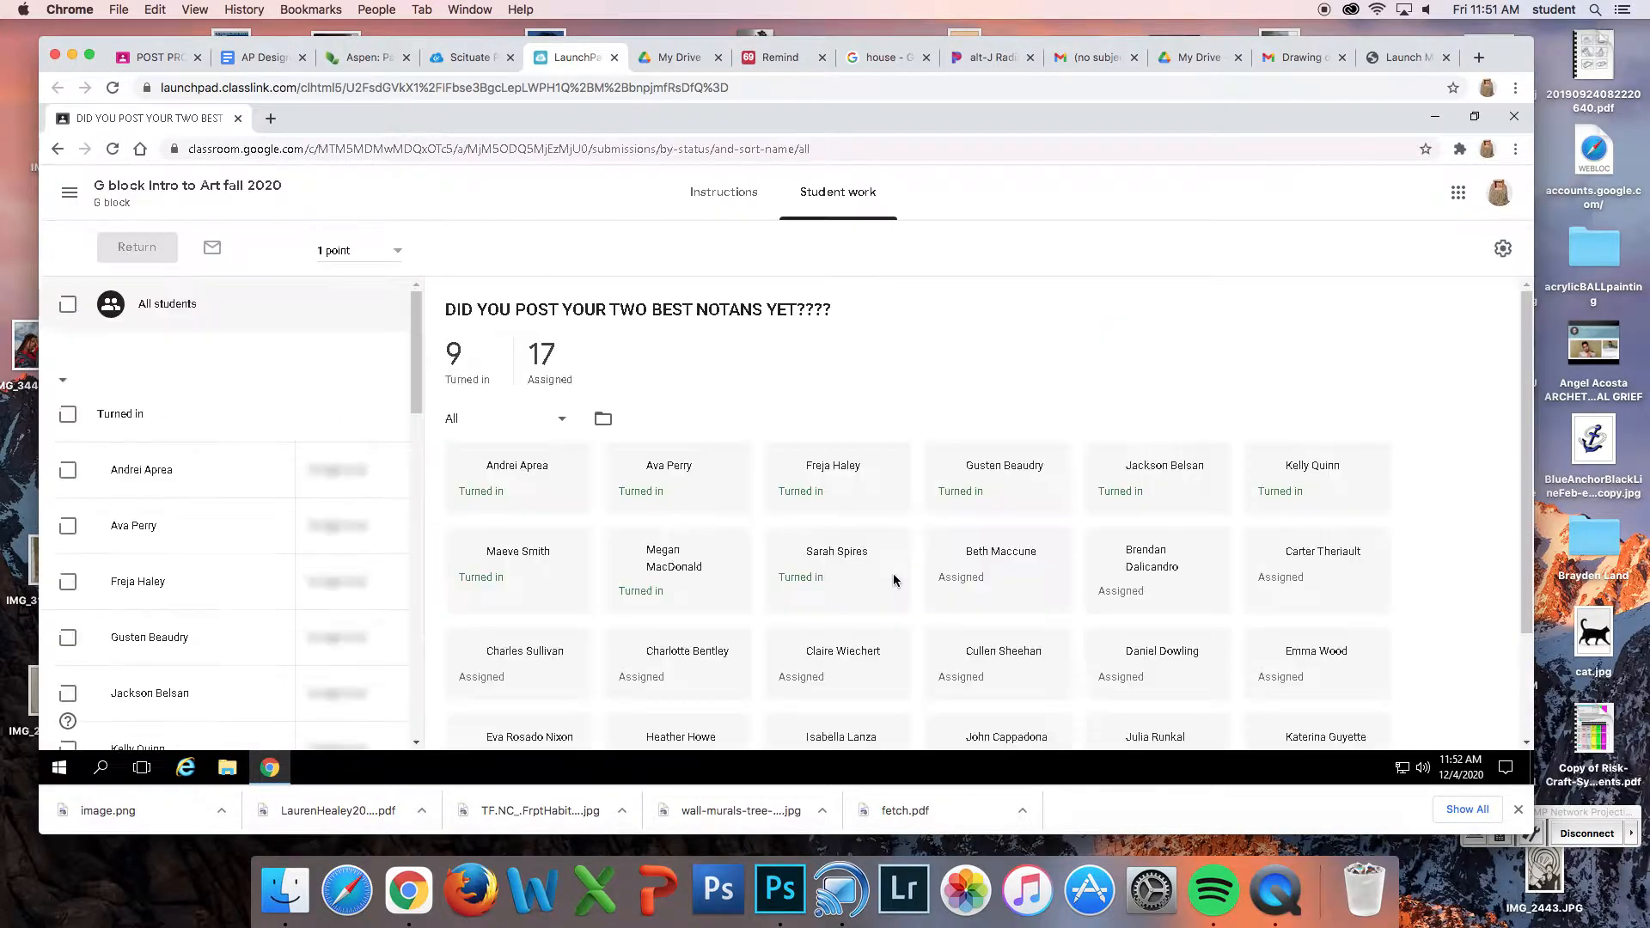
click(716, 191)
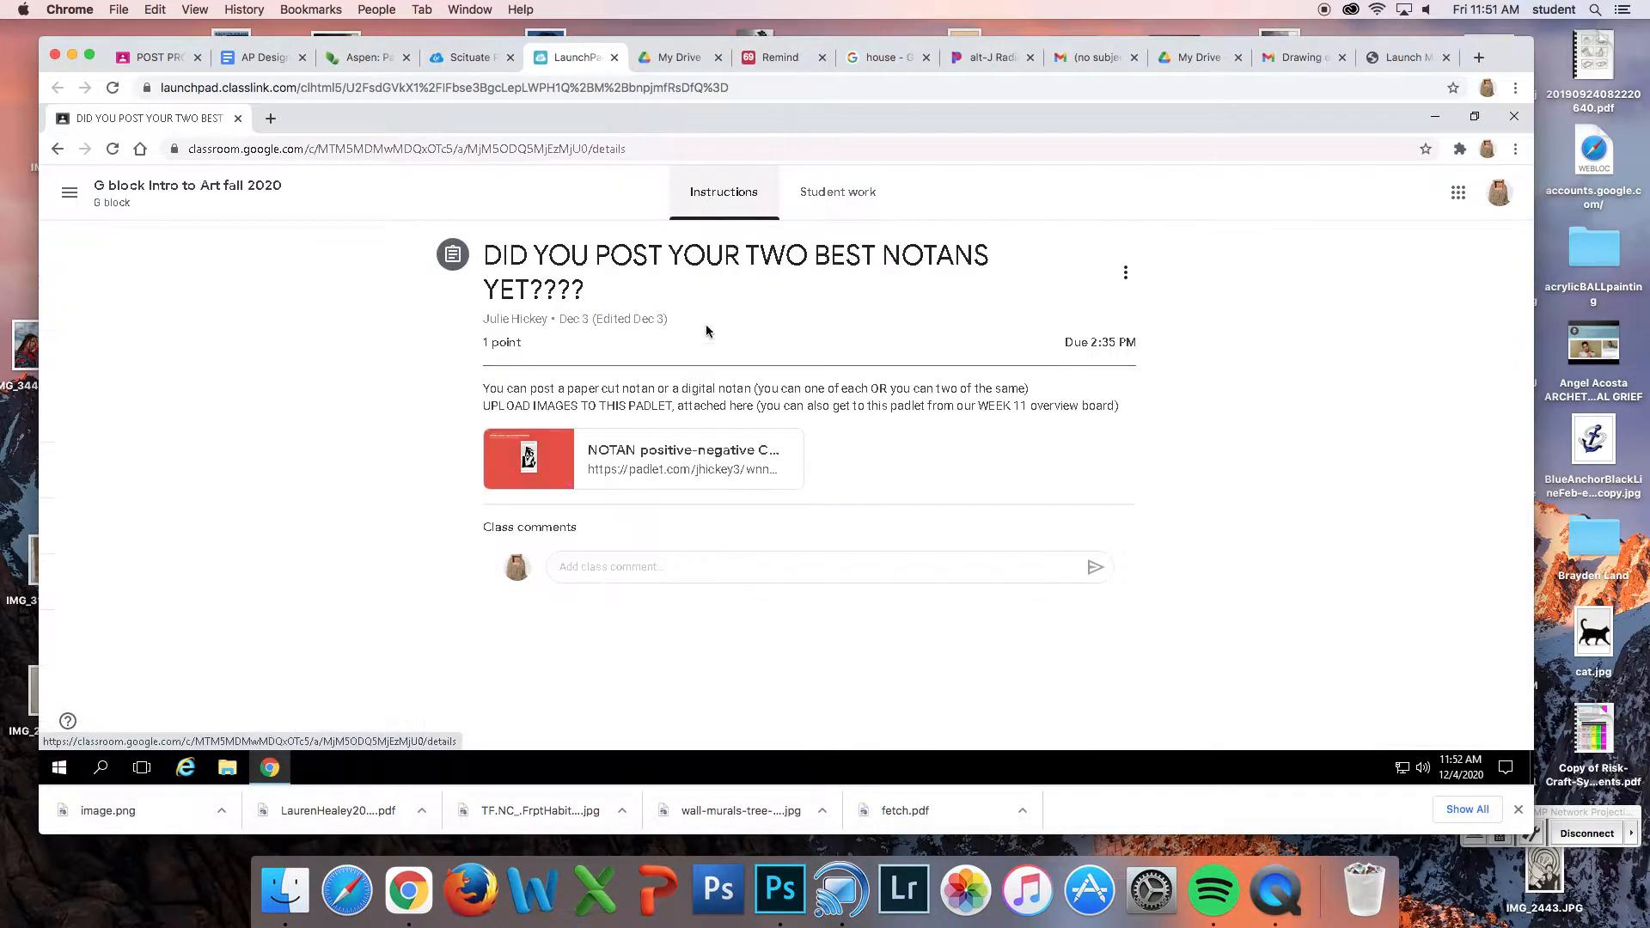
click(659, 462)
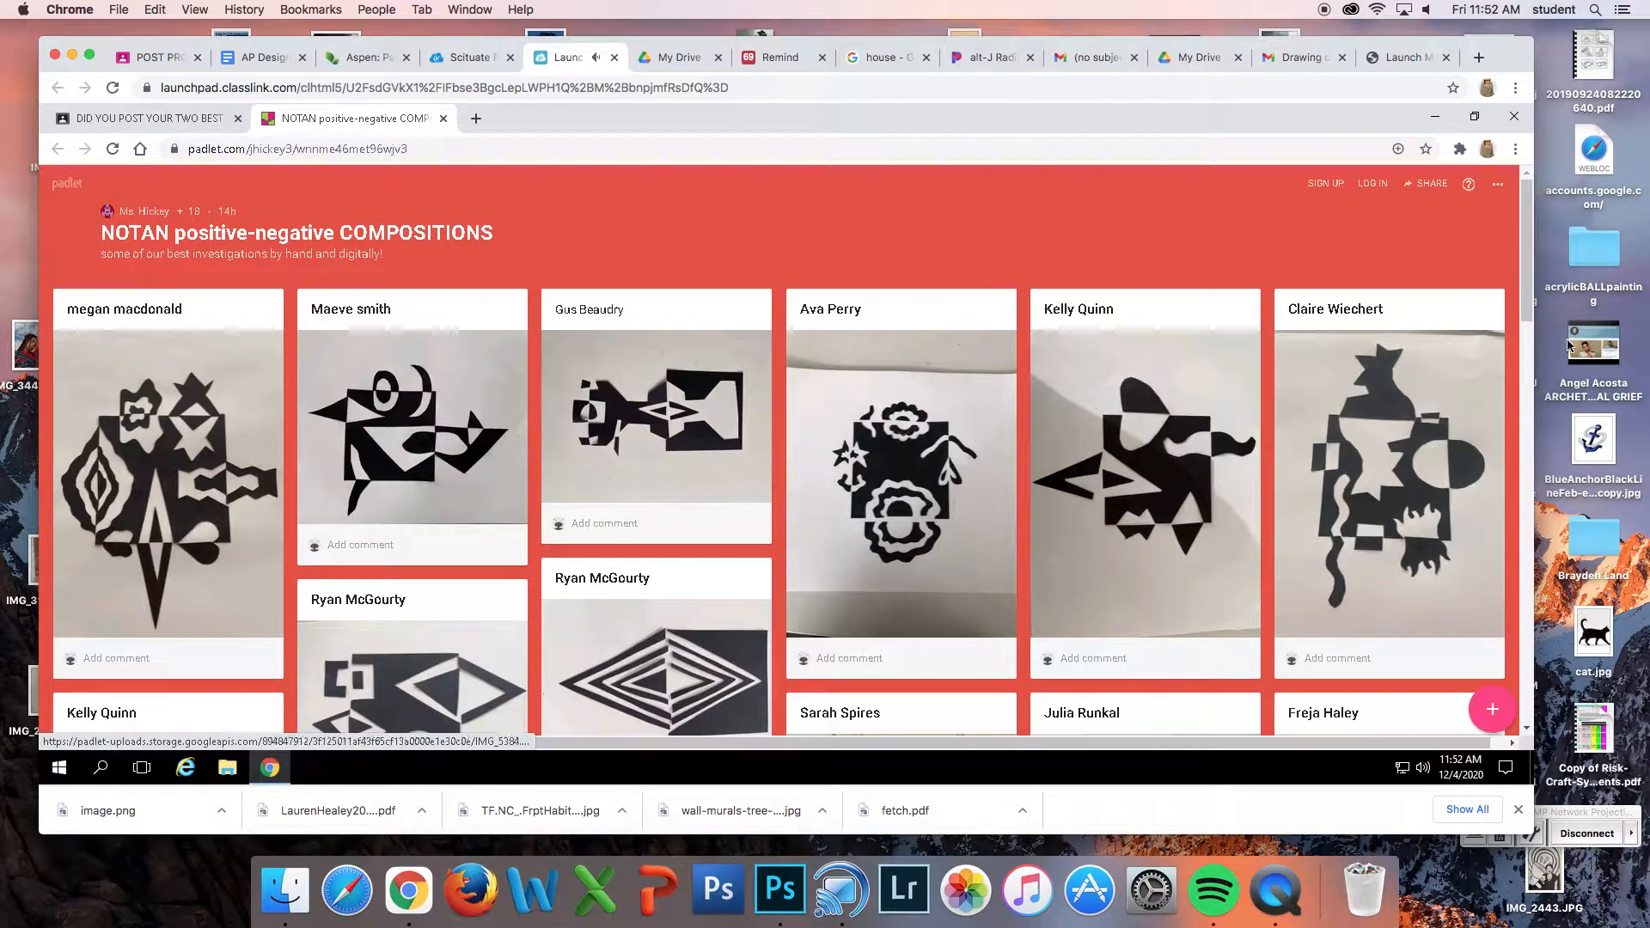
Download the image from the teacher's example post near the end of the NOTAN positive-negative COMPOSITIONS Padlet
drag(1521, 237, 1518, 685)
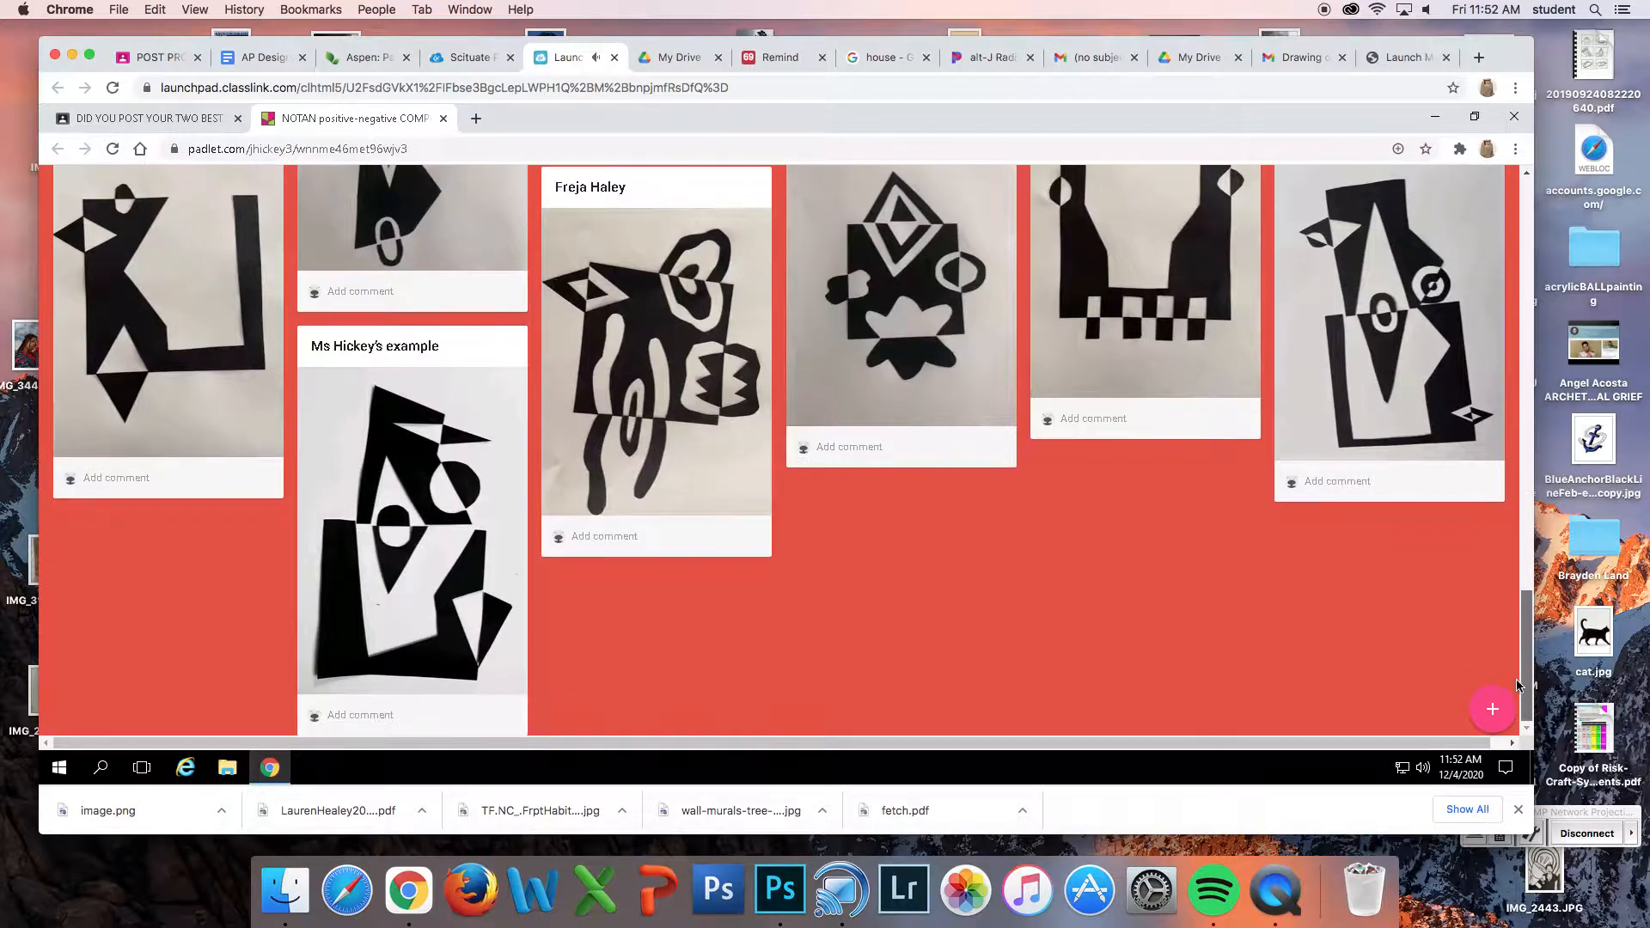
click(391, 520)
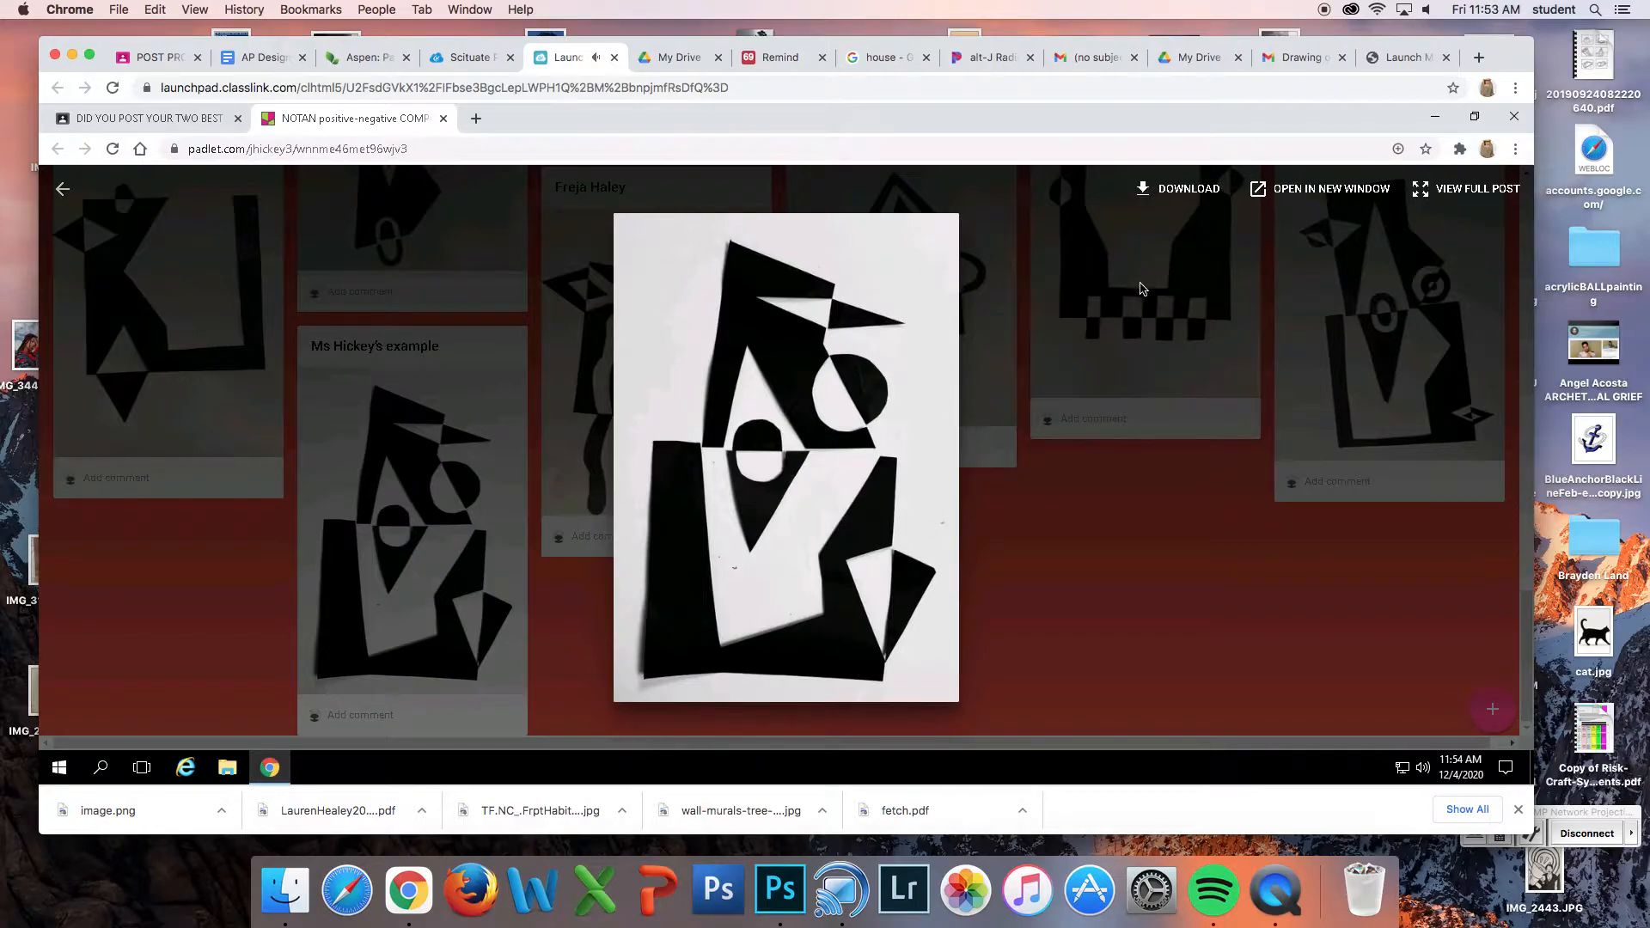
click(1182, 189)
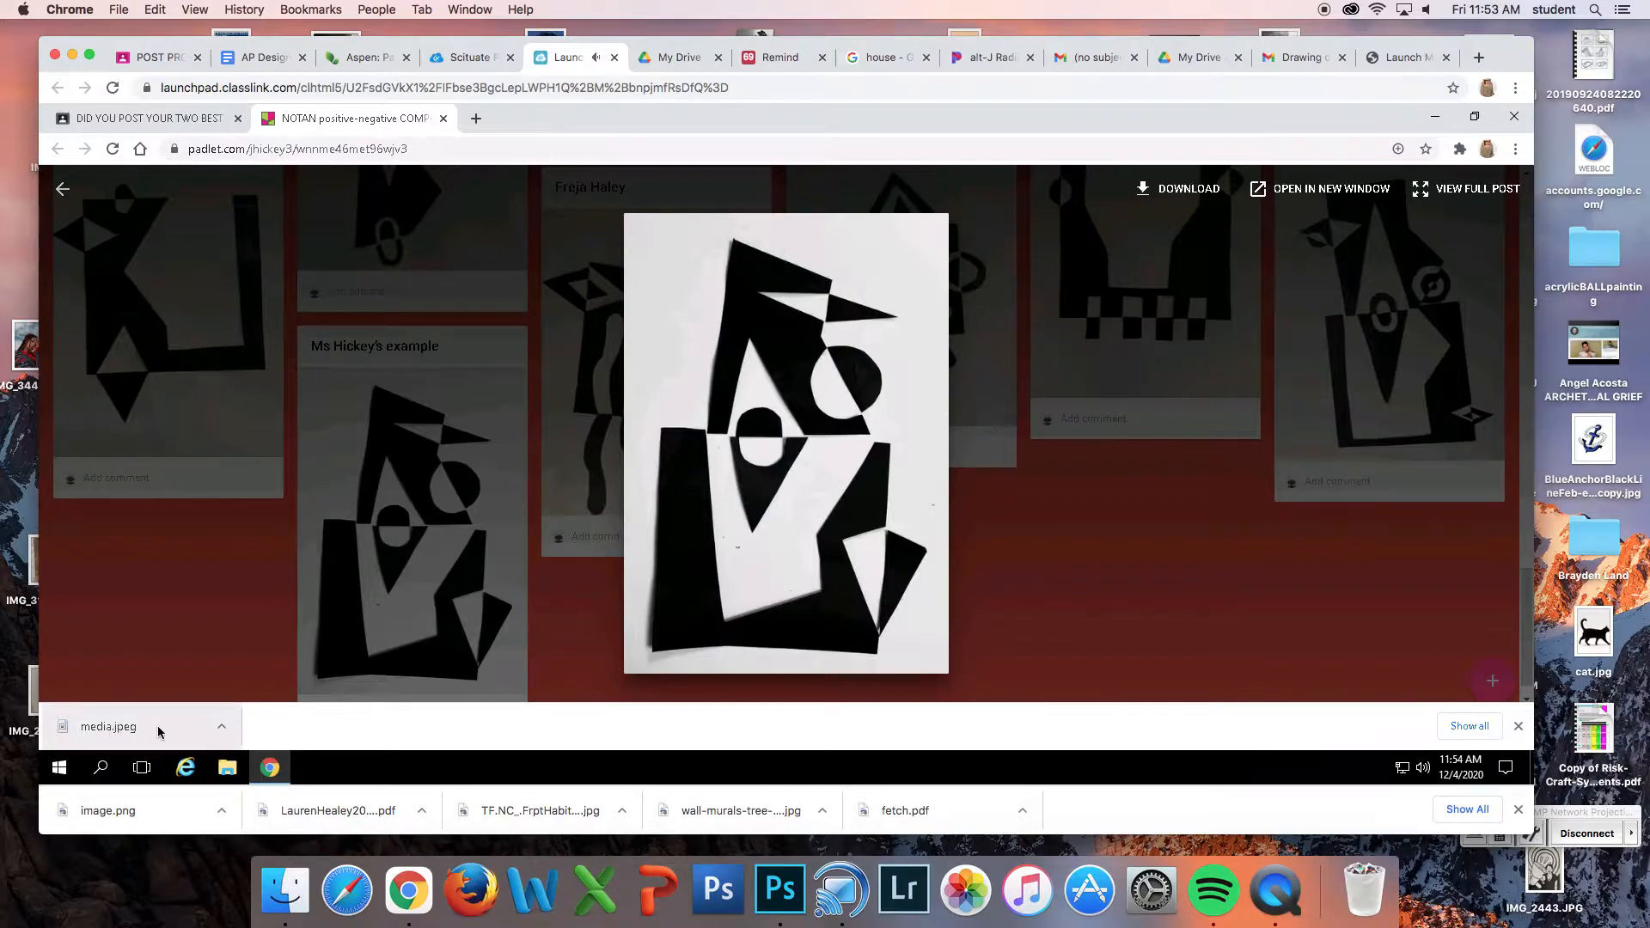
Open the downloaded media.jpeg in Paint and enlarge the Paint window
click(118, 737)
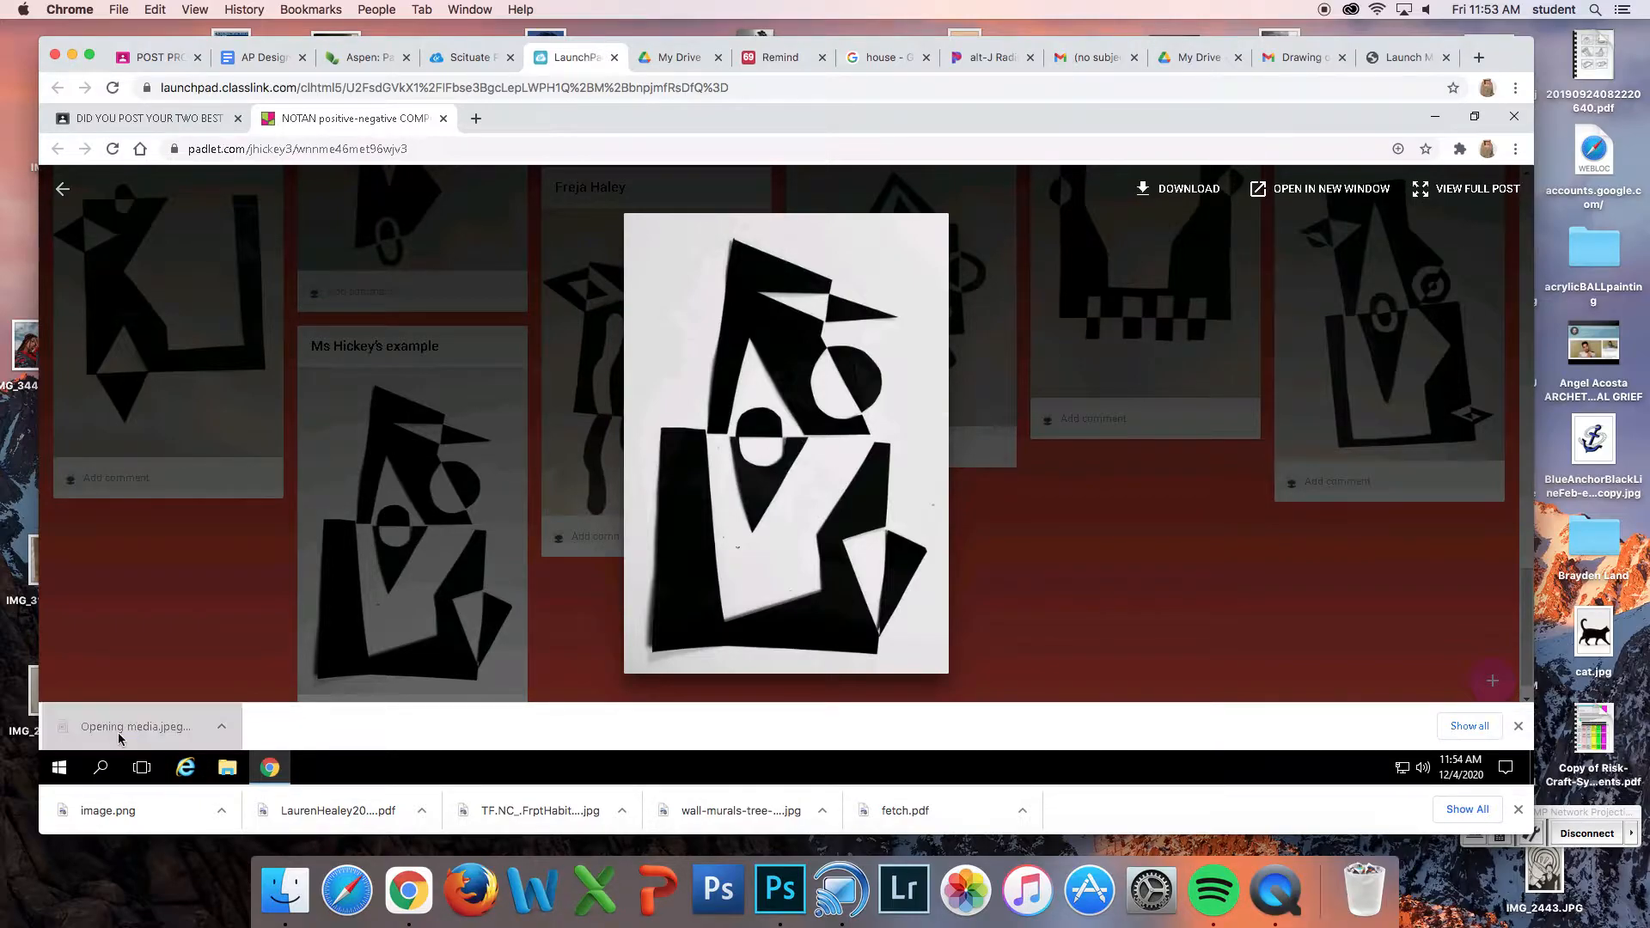
drag(1118, 355, 1117, 448)
mouse_move(1046, 660)
mouse_down()
mouse_move(1066, 661)
mouse_move(1023, 674)
mouse_up()
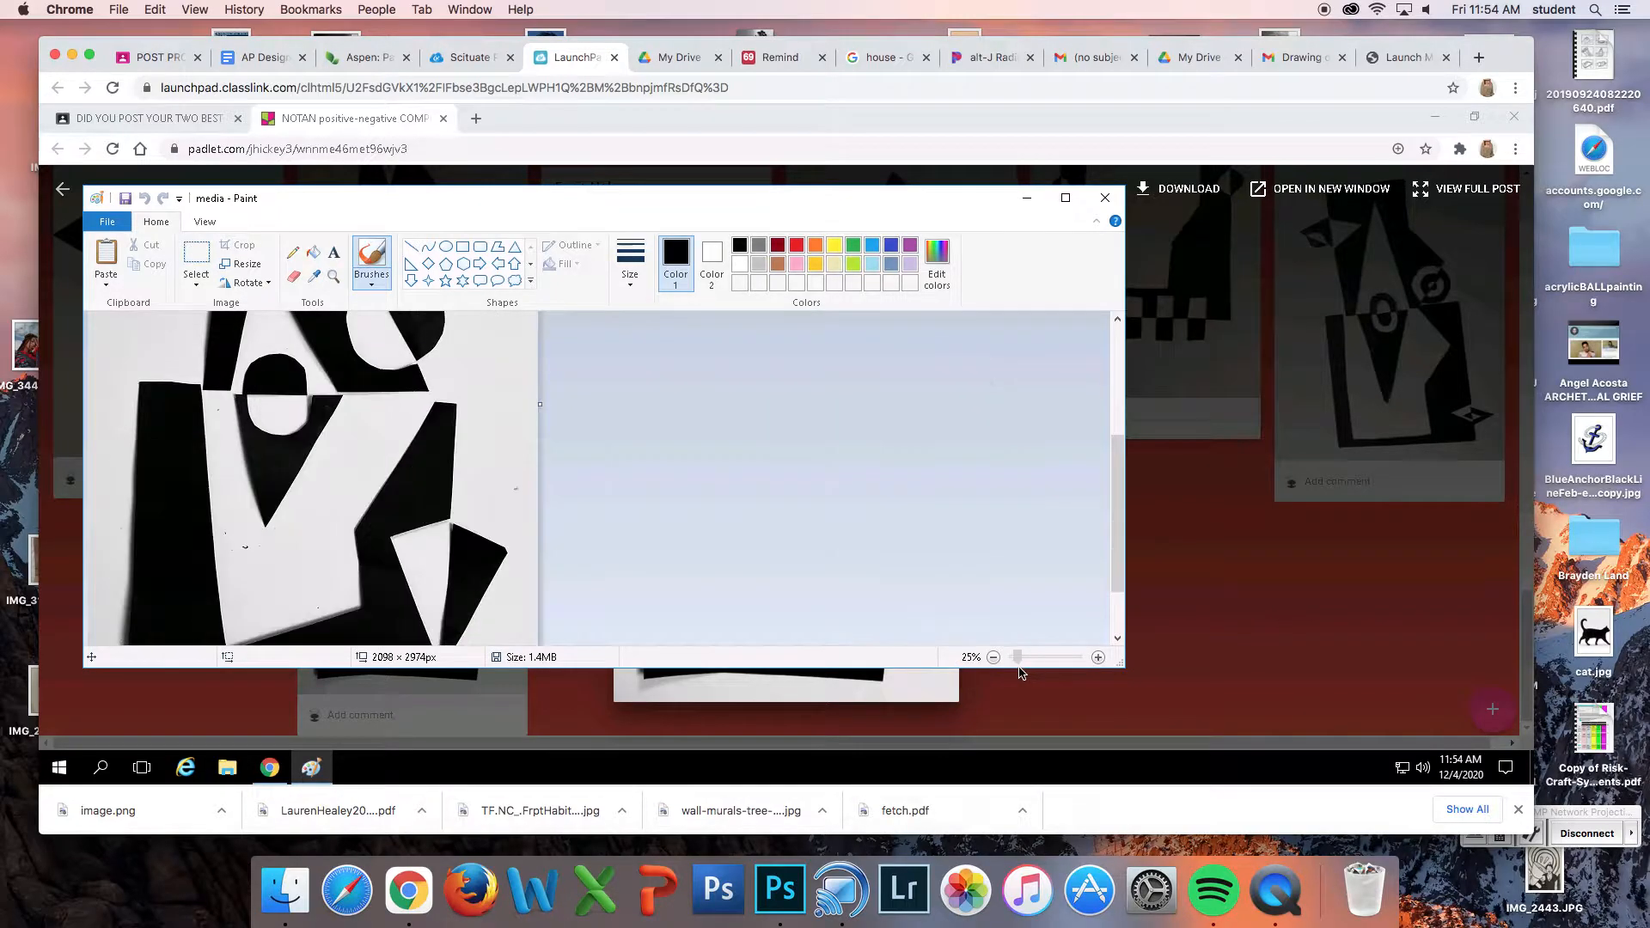
drag(1123, 666, 1132, 751)
Save the picture as a JPEG on the Desktop, named with the teacher's surname followed by "paper notan"
click(107, 141)
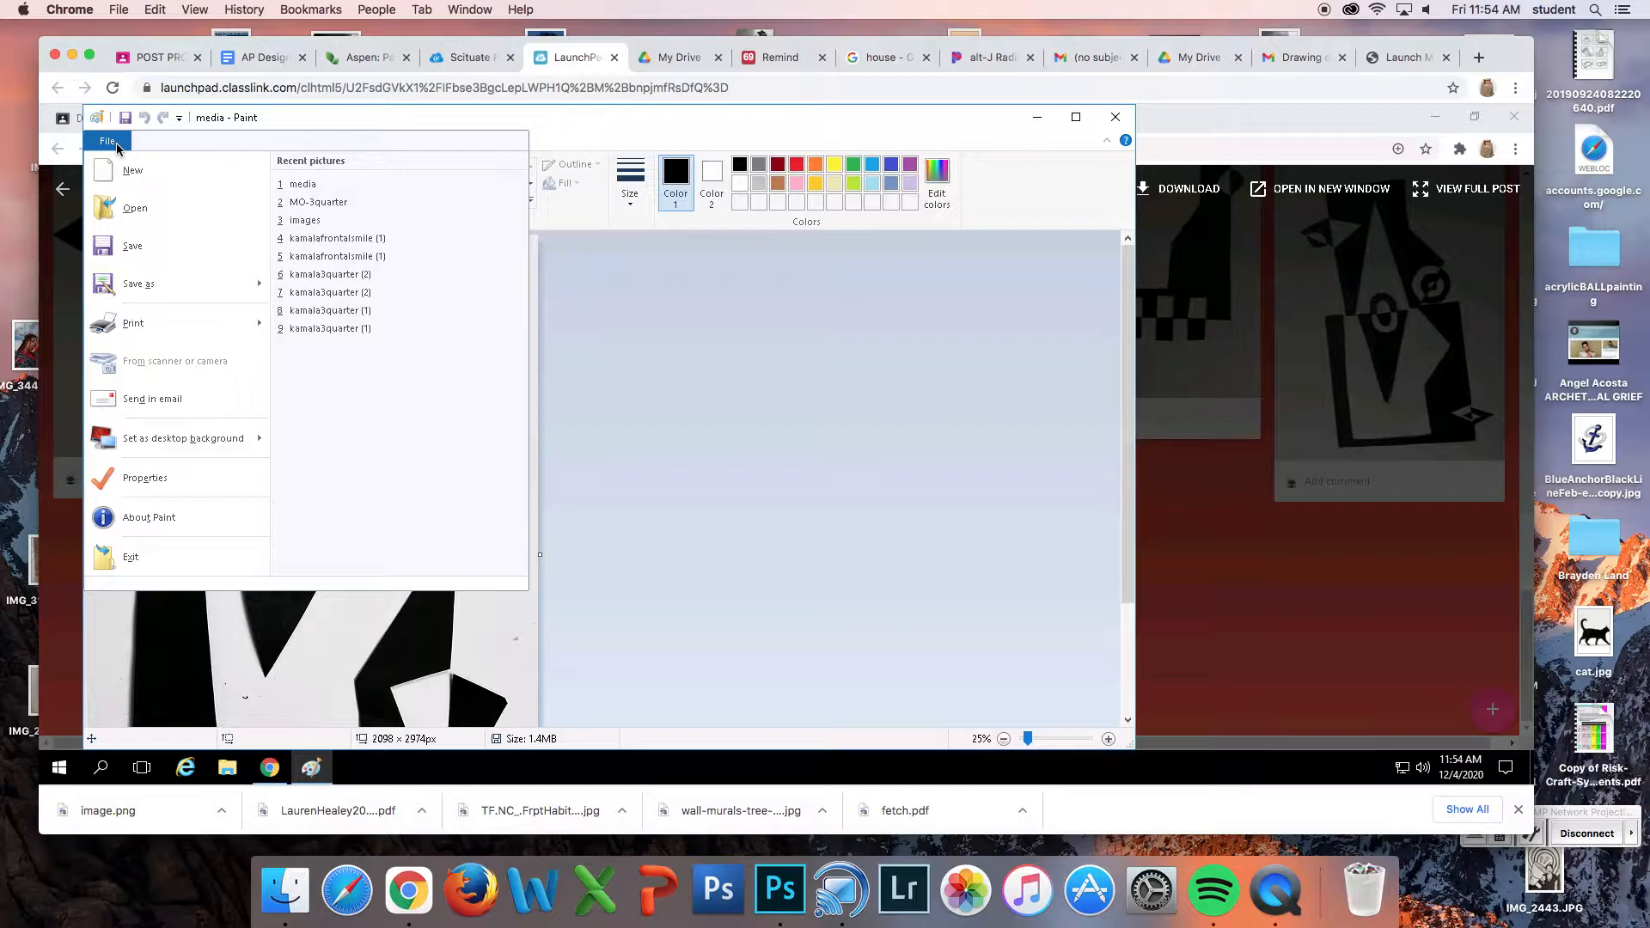
mouse_move(157, 301)
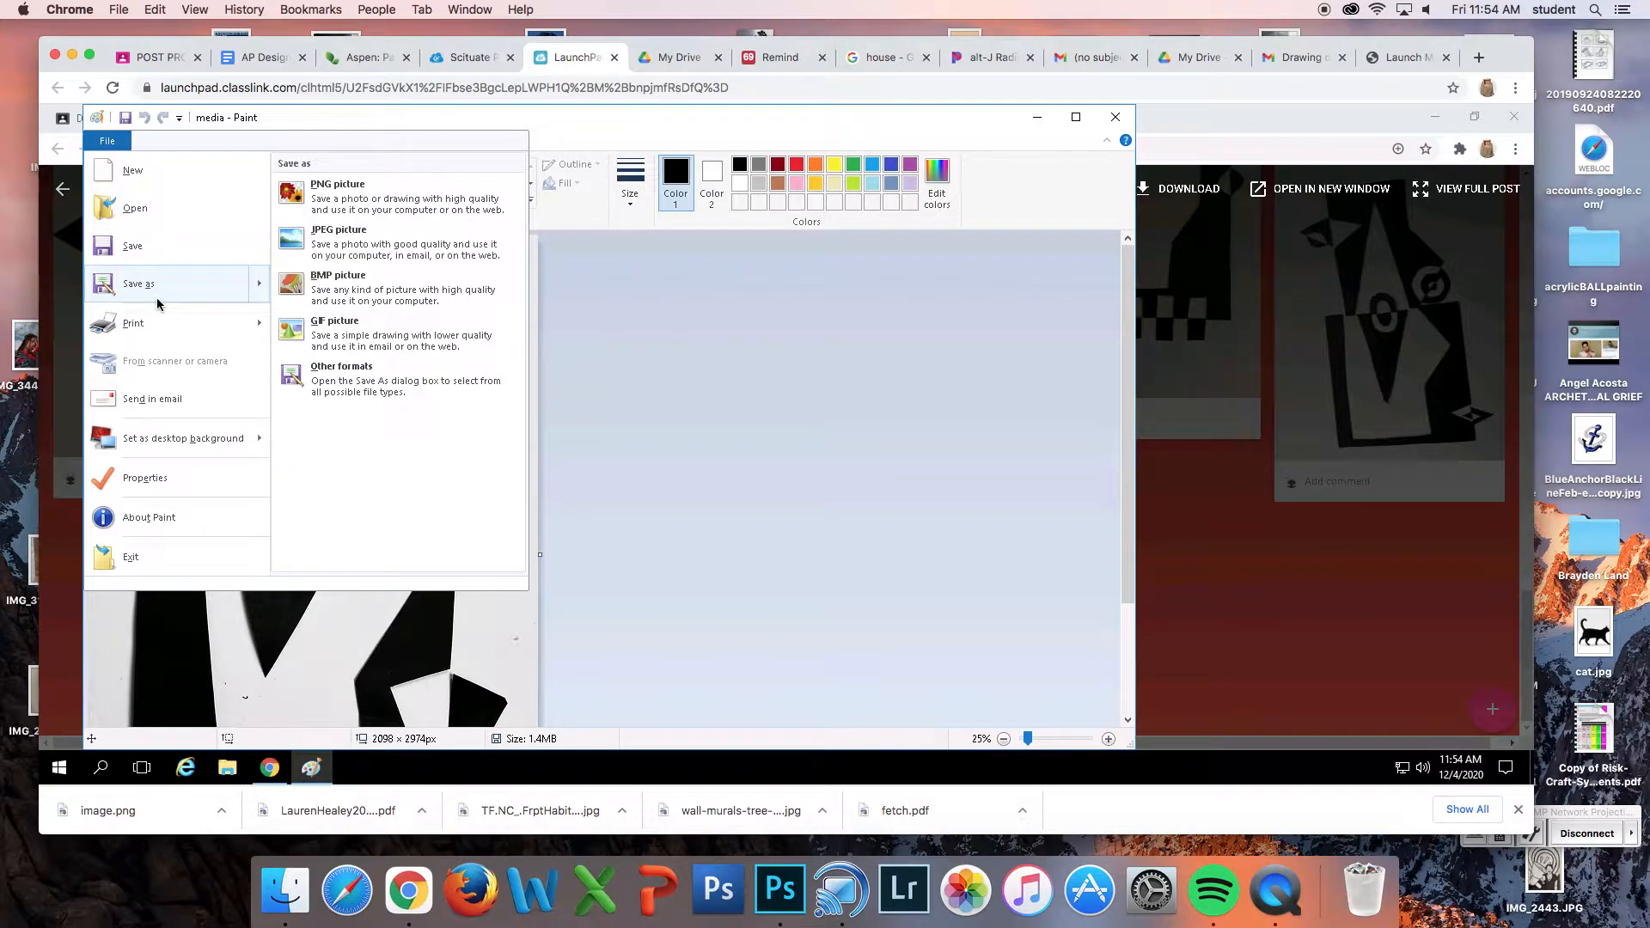
click(378, 234)
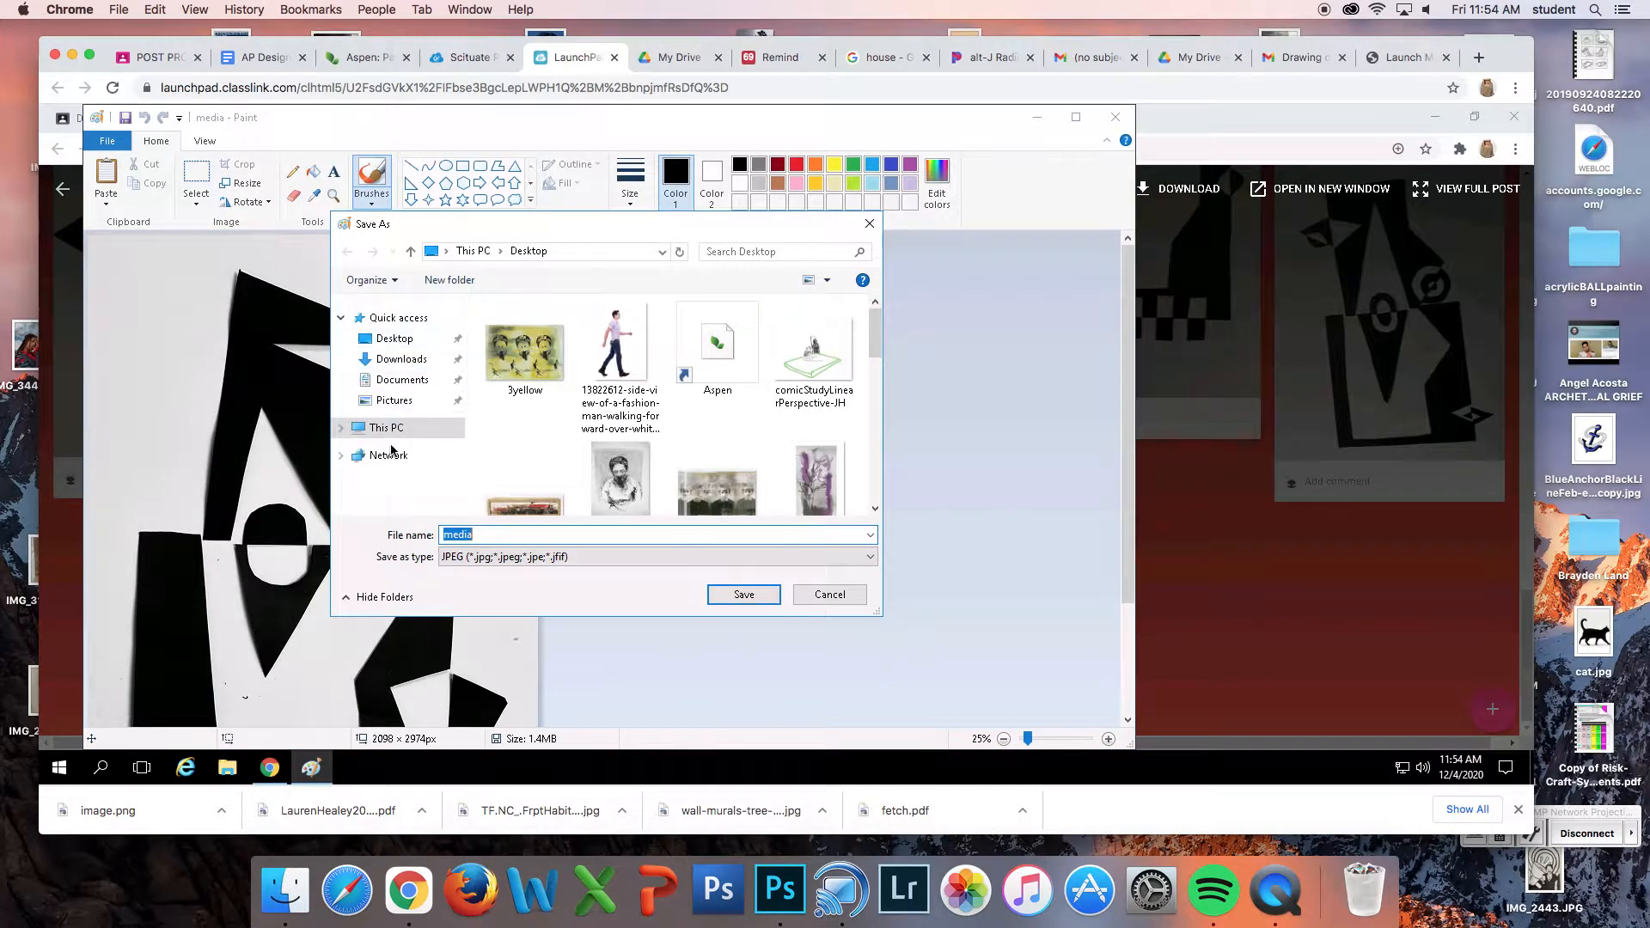
click(396, 342)
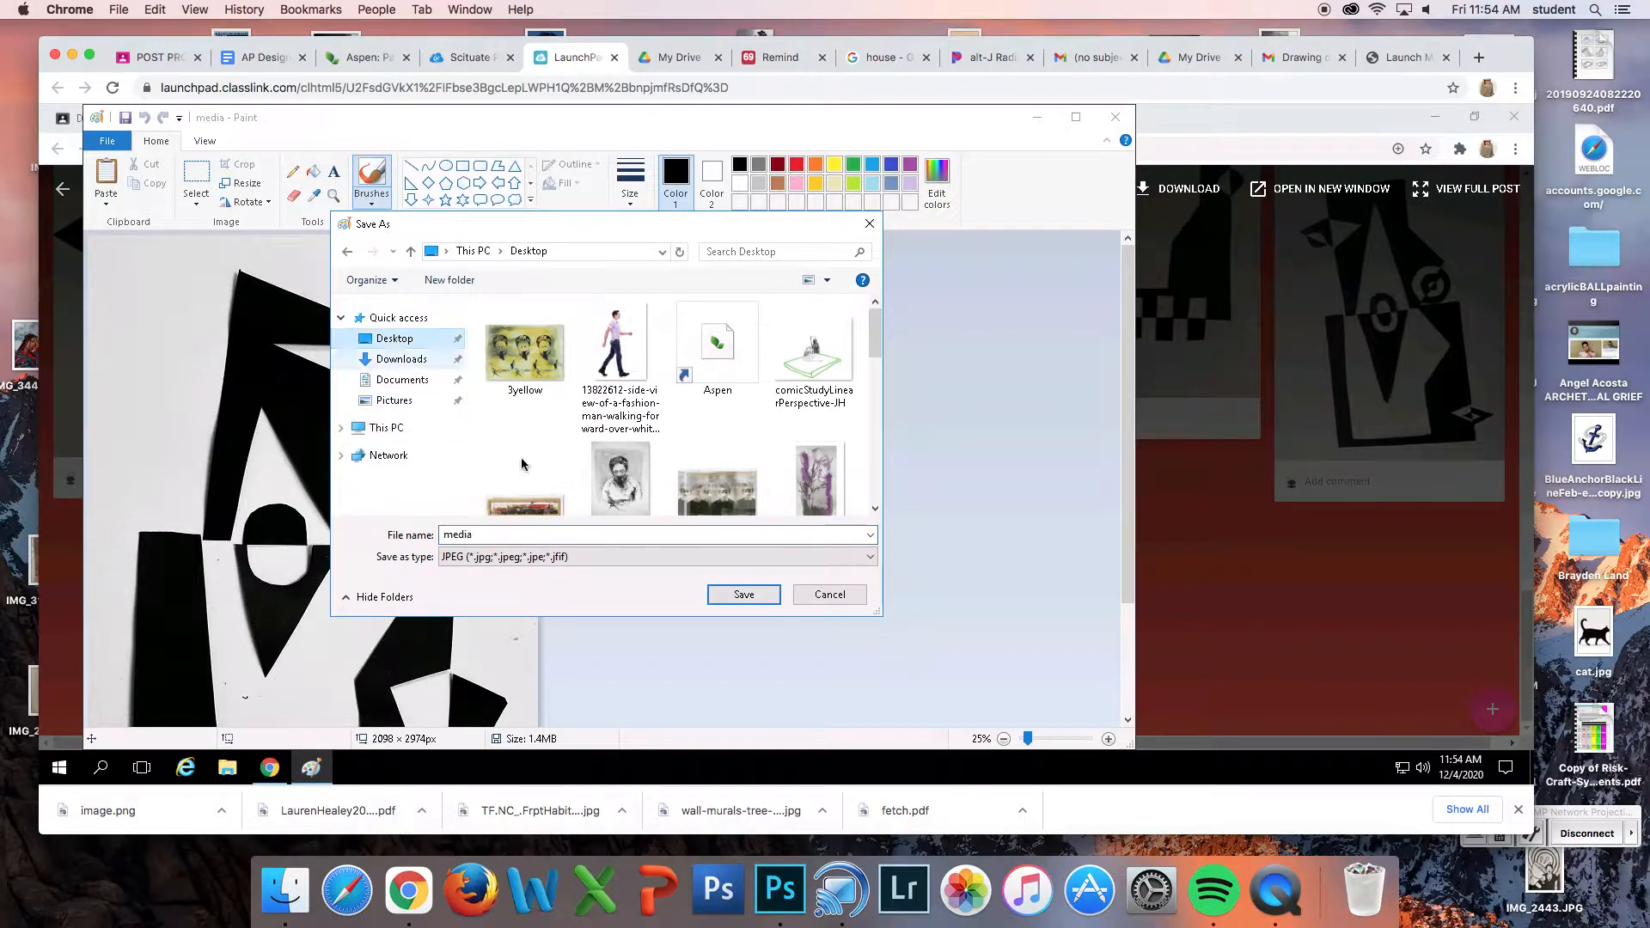
drag(485, 536, 444, 535)
text(hic)
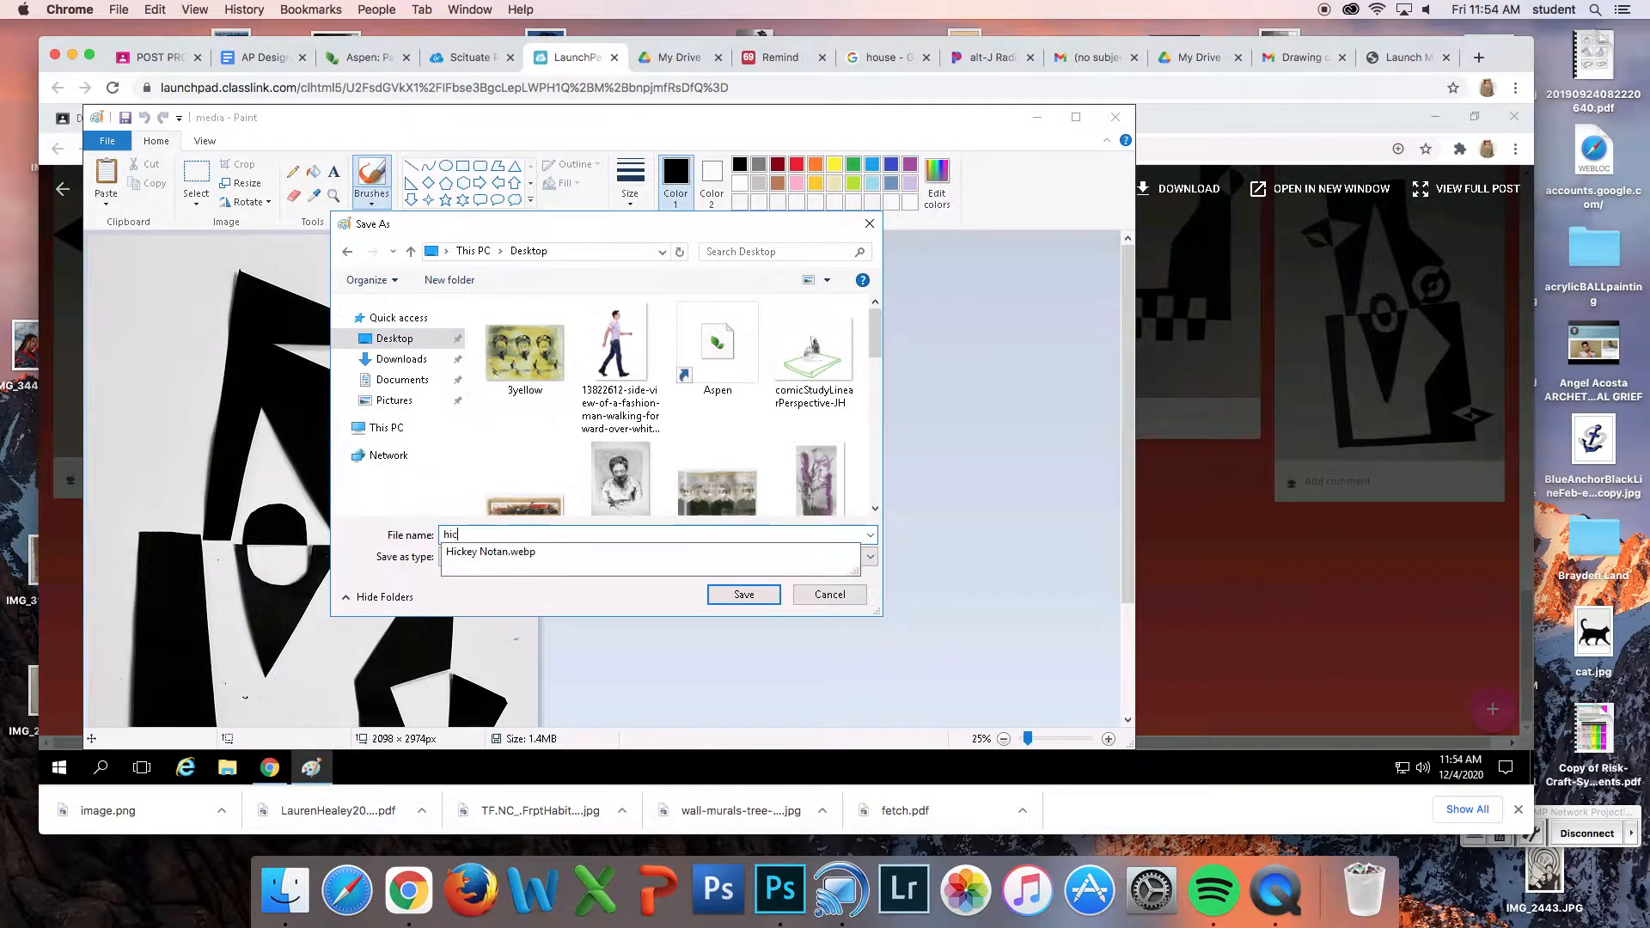
text(key paper notan)
key(Return)
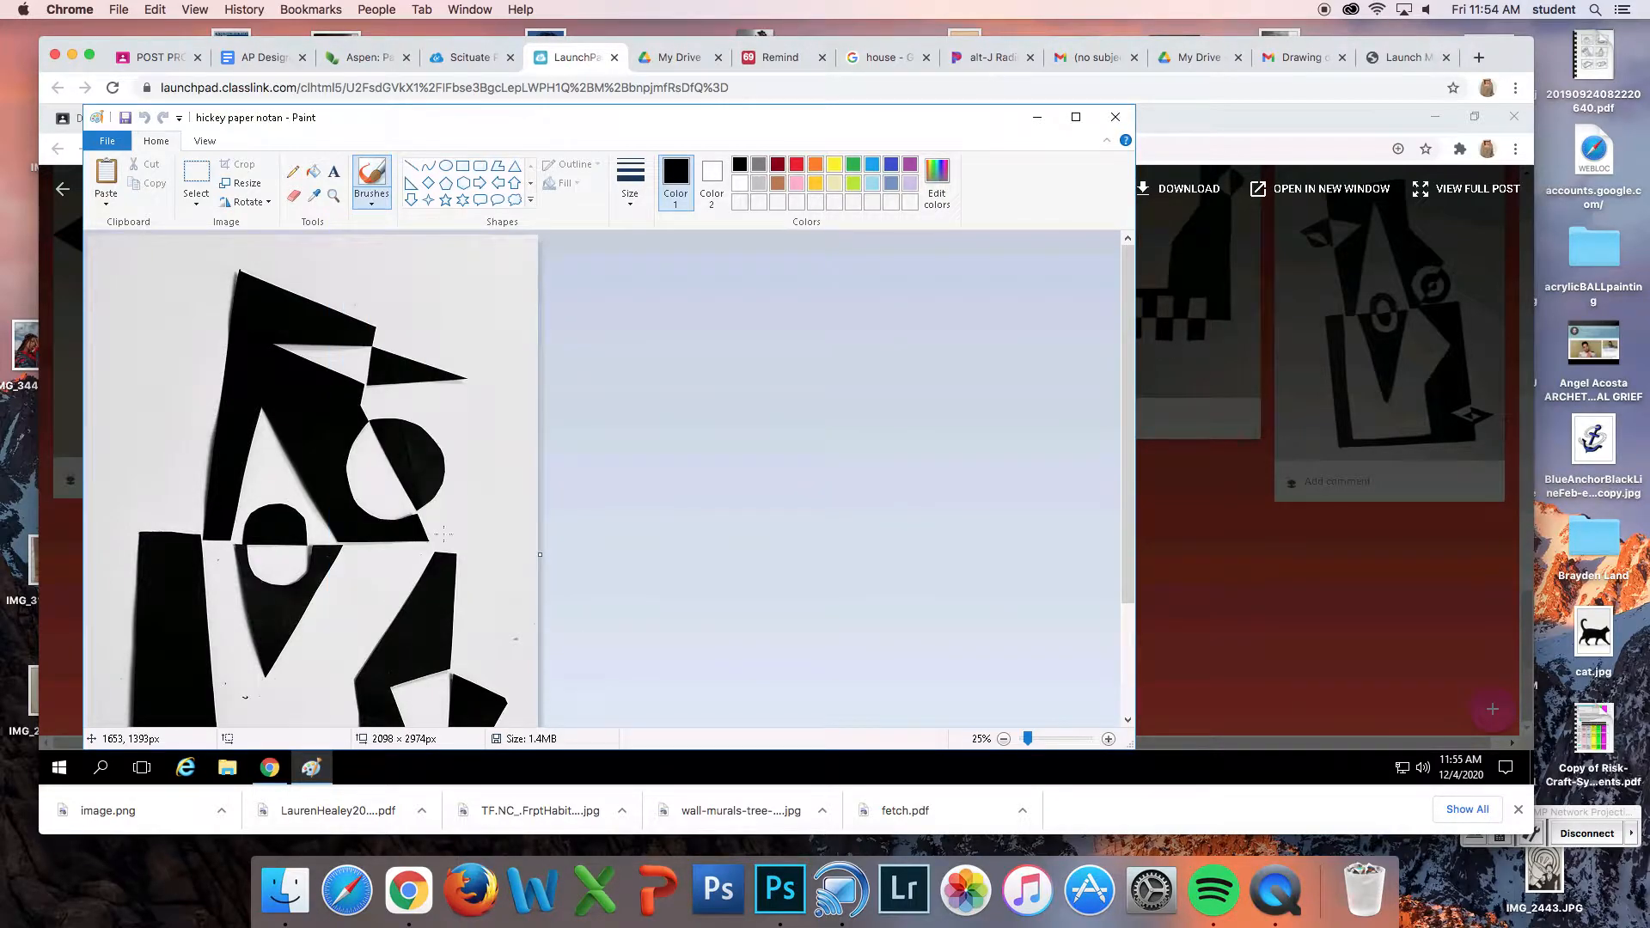
Close Paint and the remote Chrome pages, and move the saved paper notan file to an empty area of the desktop
click(1116, 117)
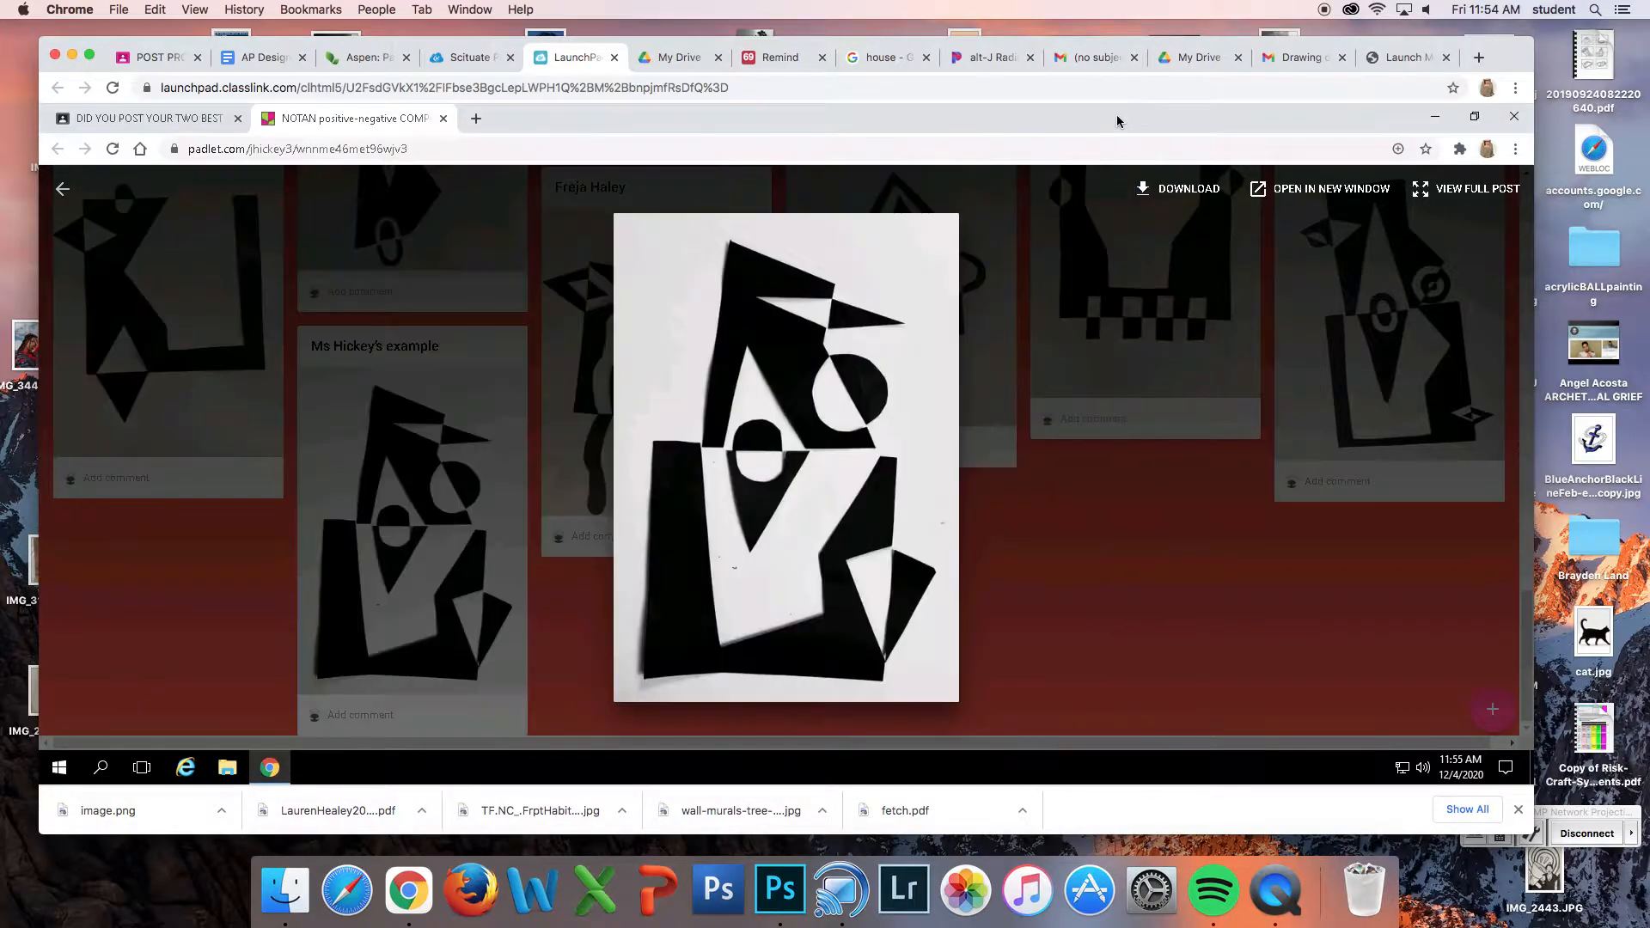
click(61, 199)
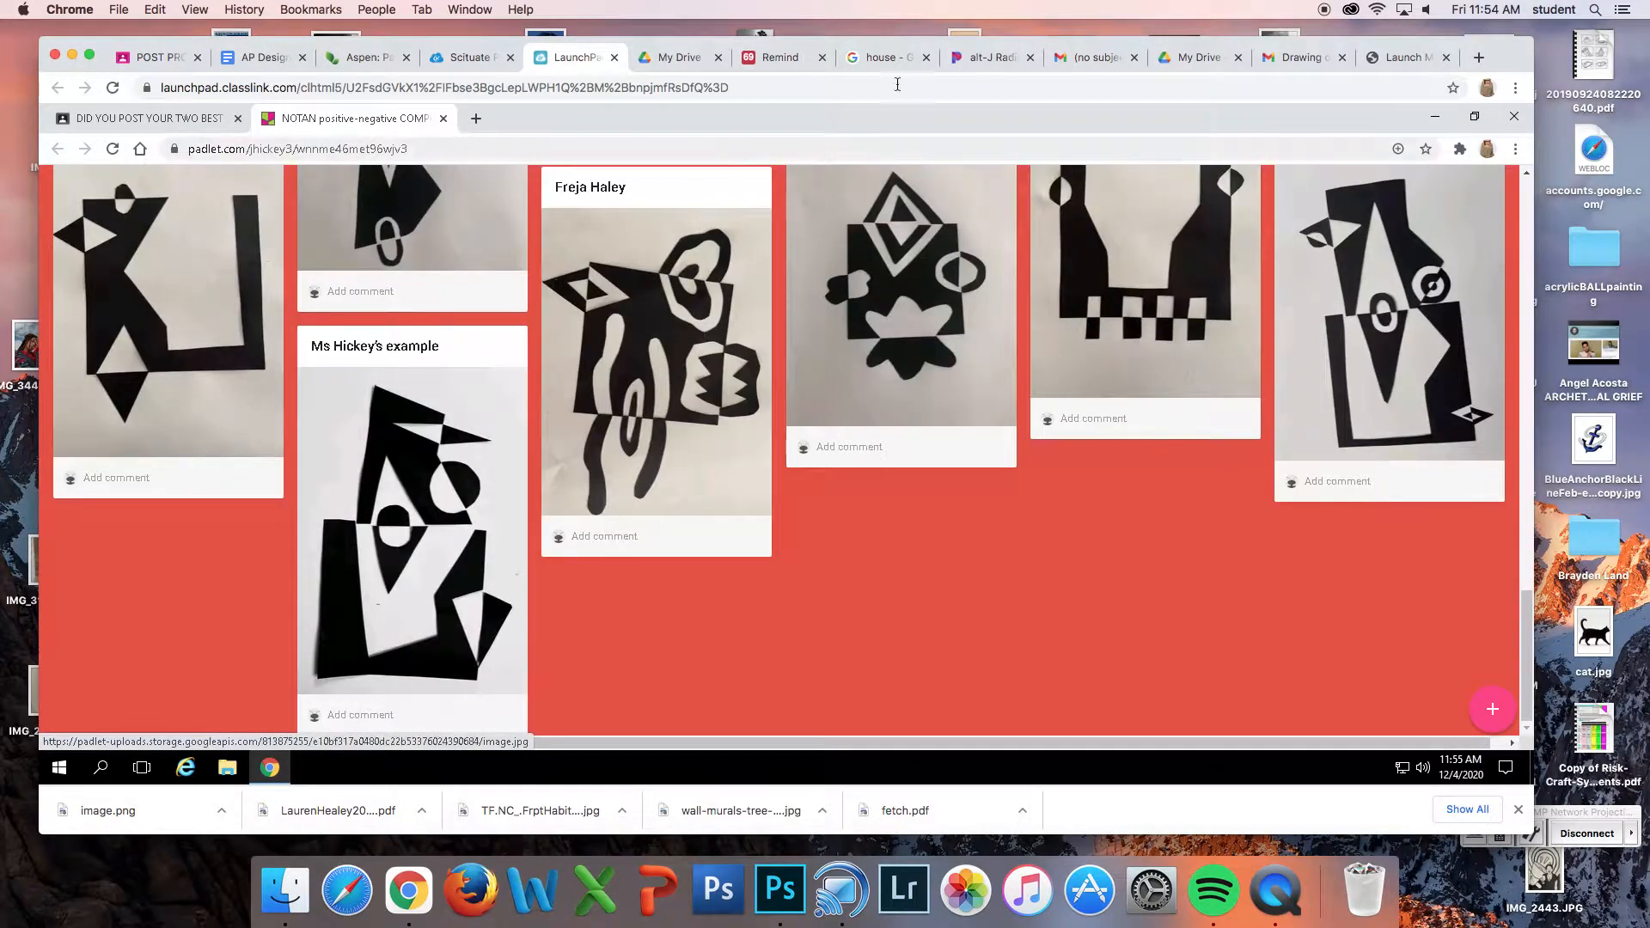
click(442, 118)
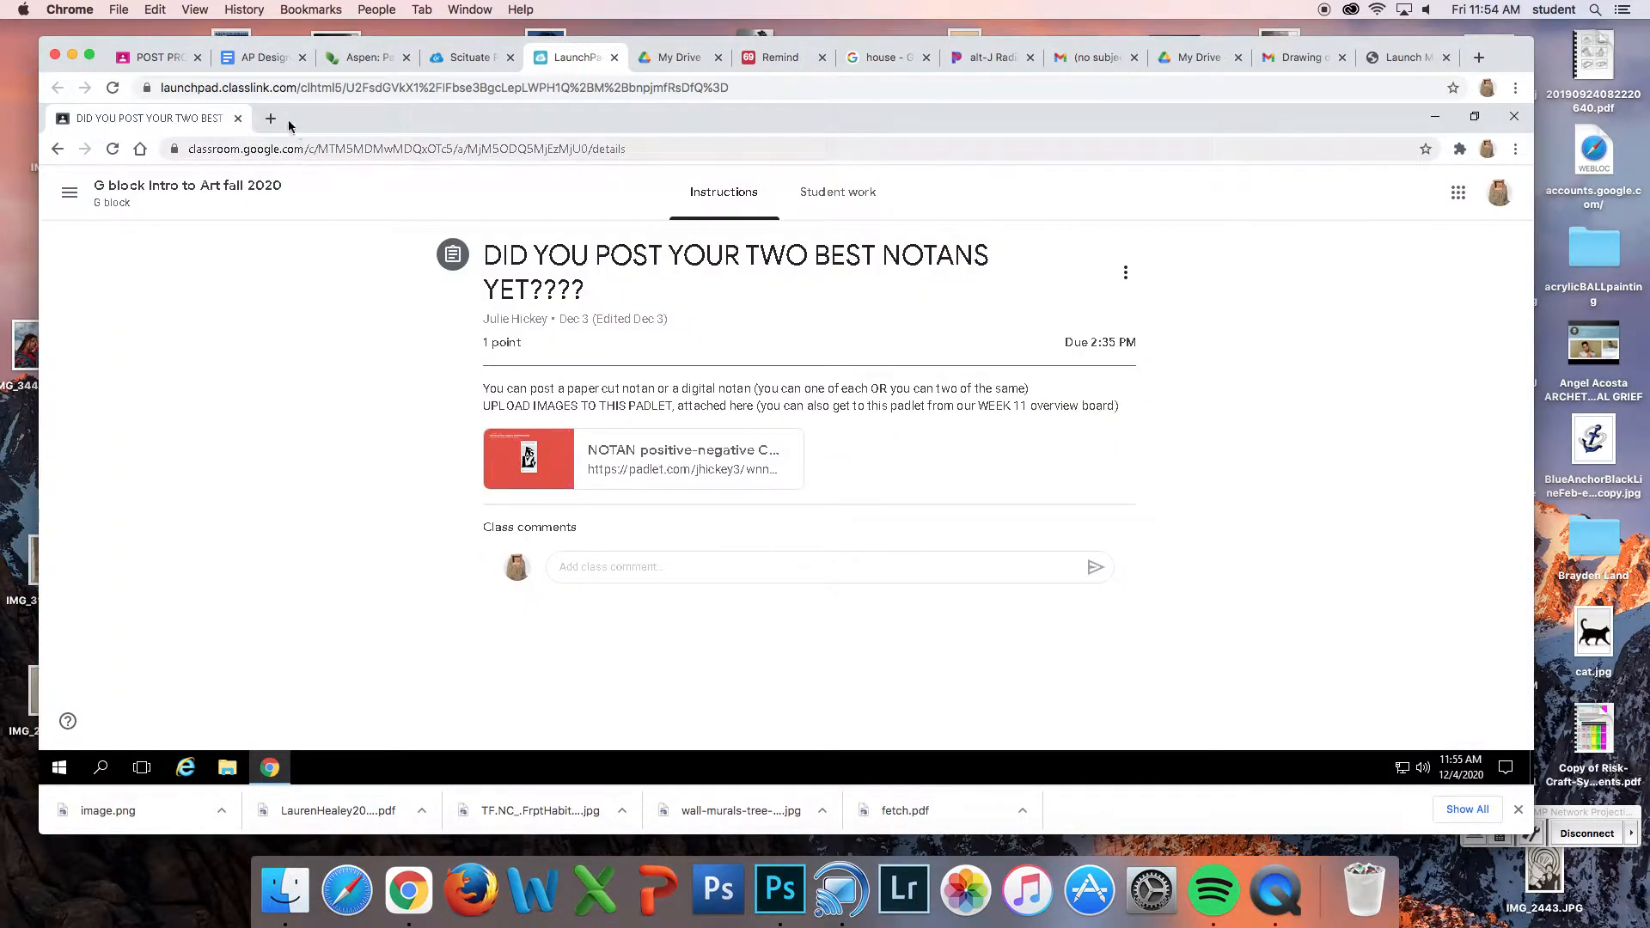
click(235, 119)
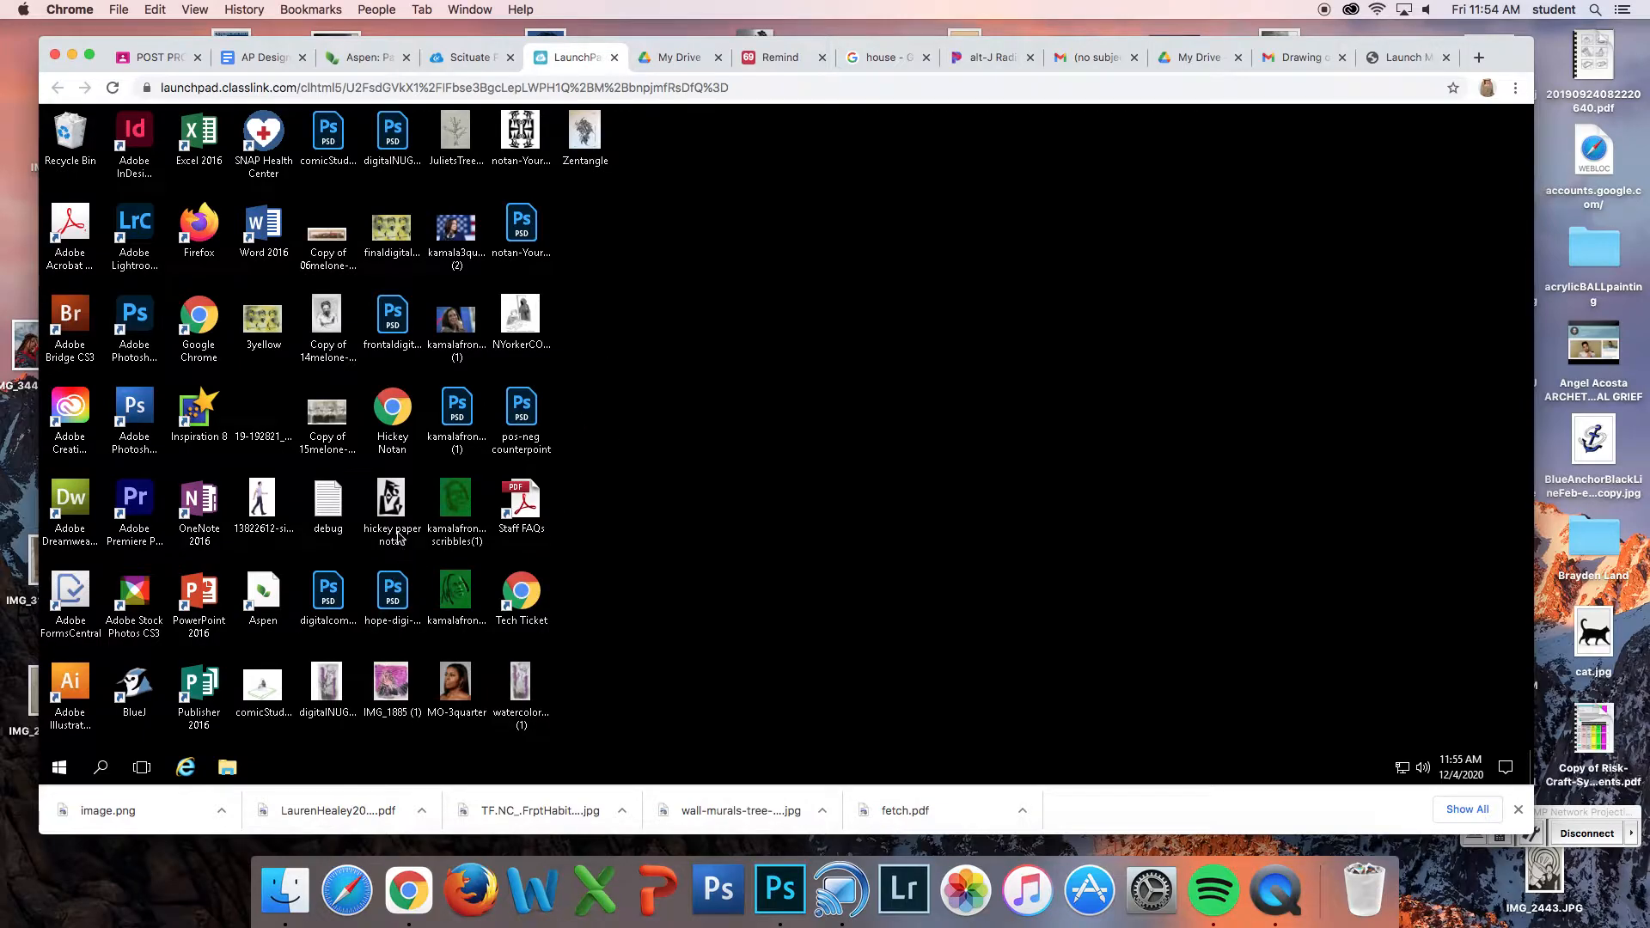
drag(391, 507, 825, 270)
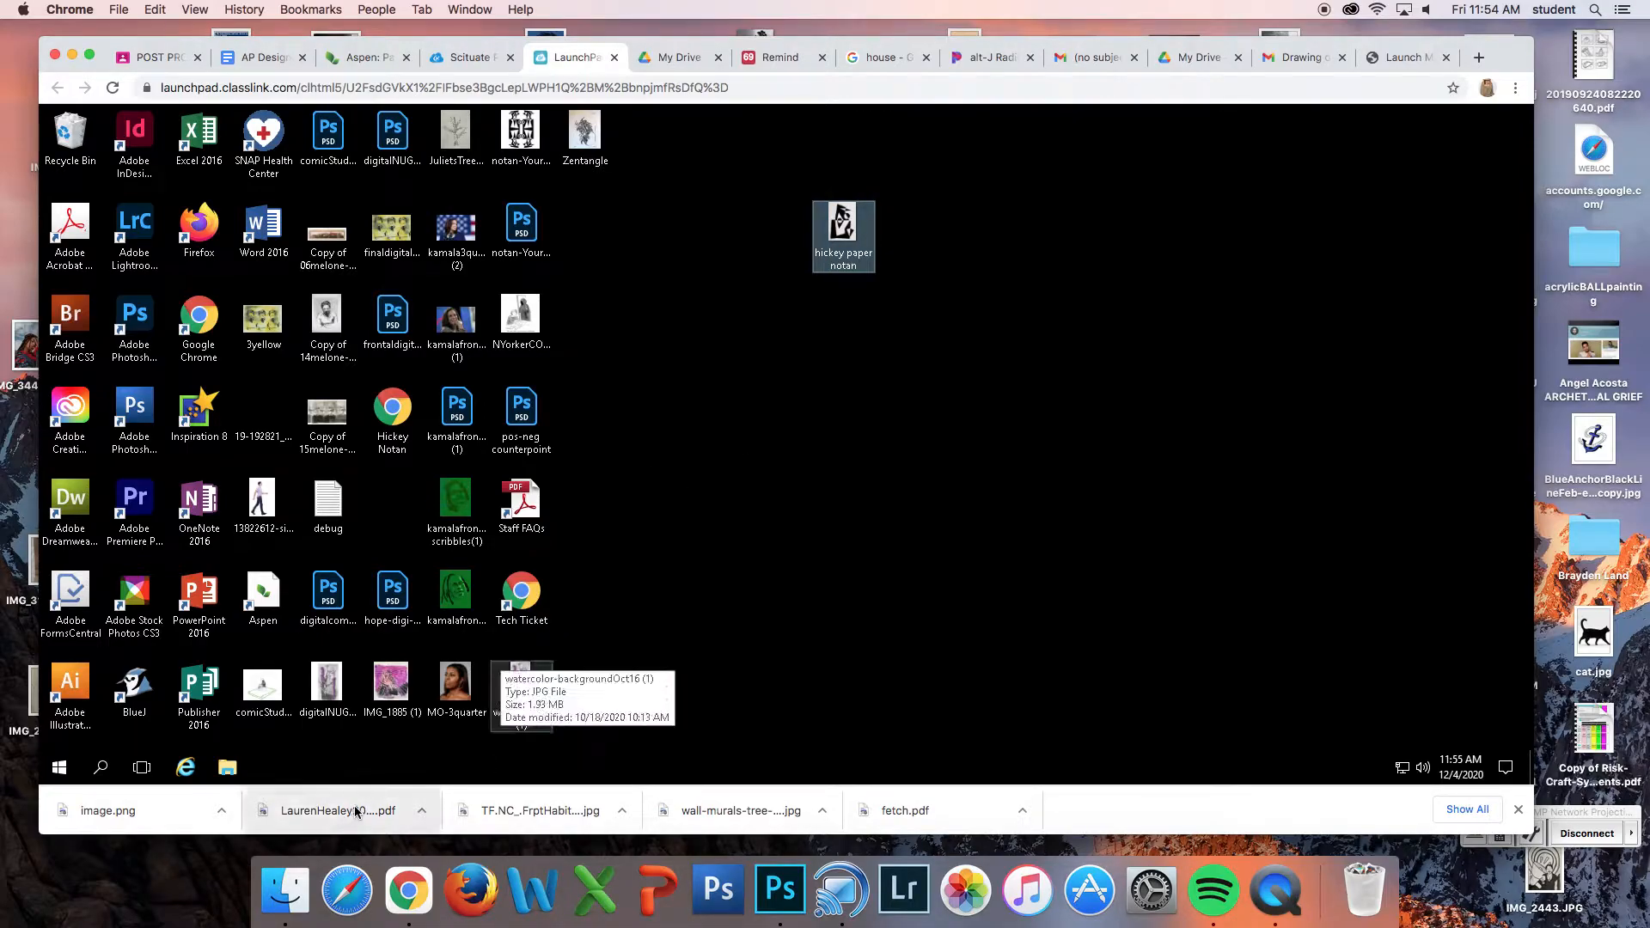
click(101, 767)
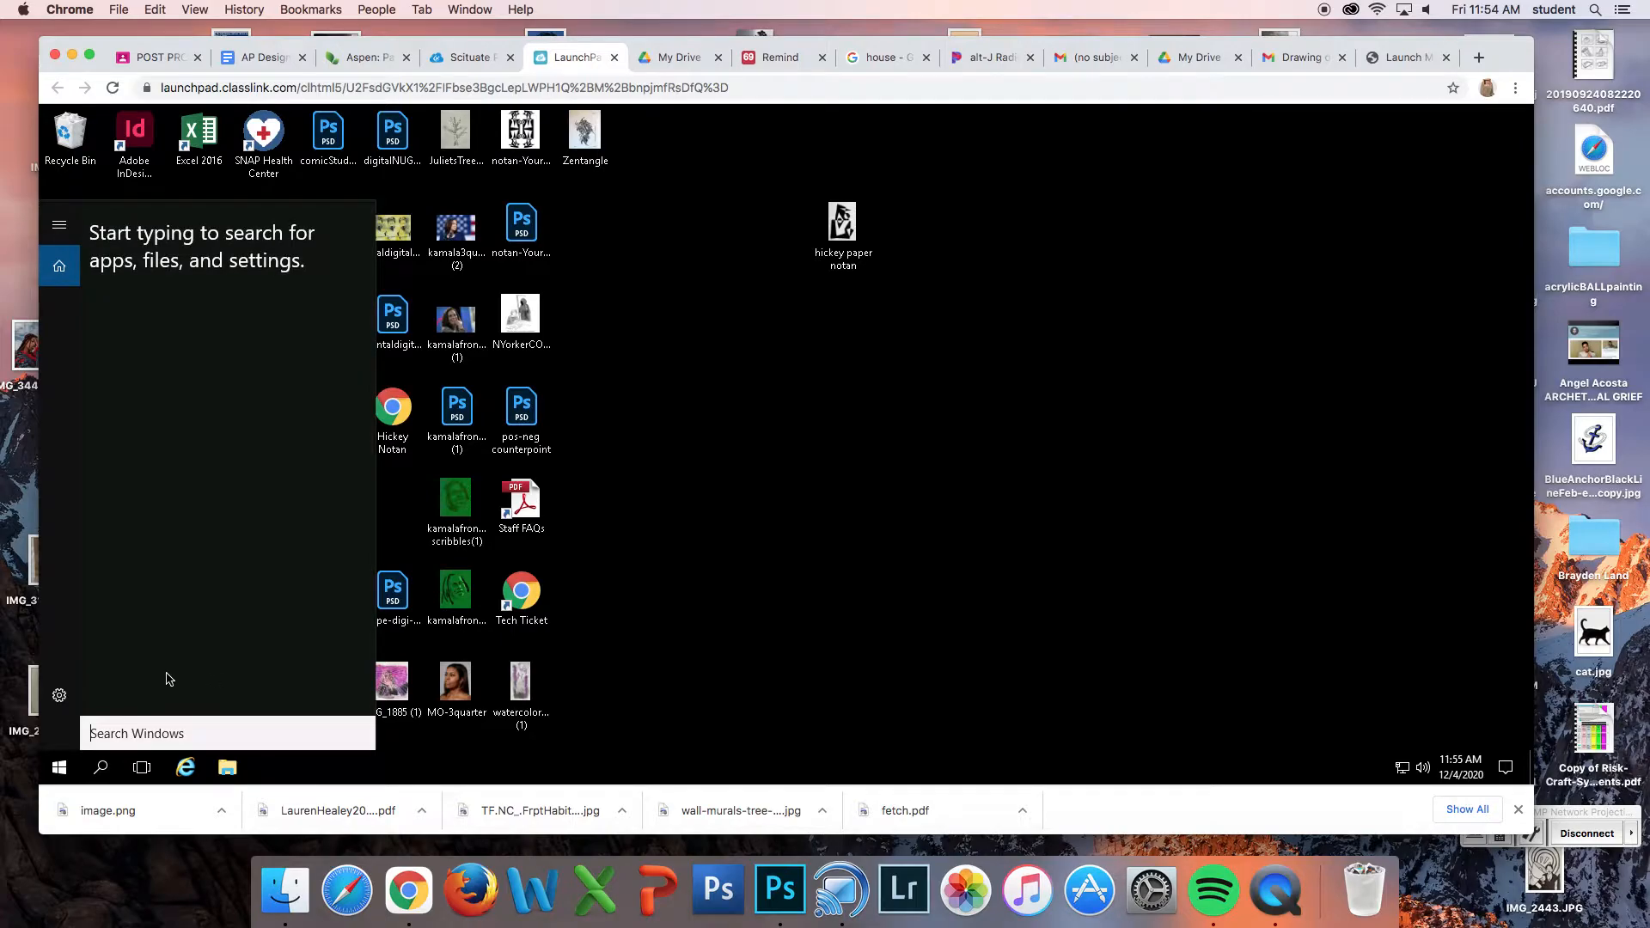
text(photoshop)
key(Return)
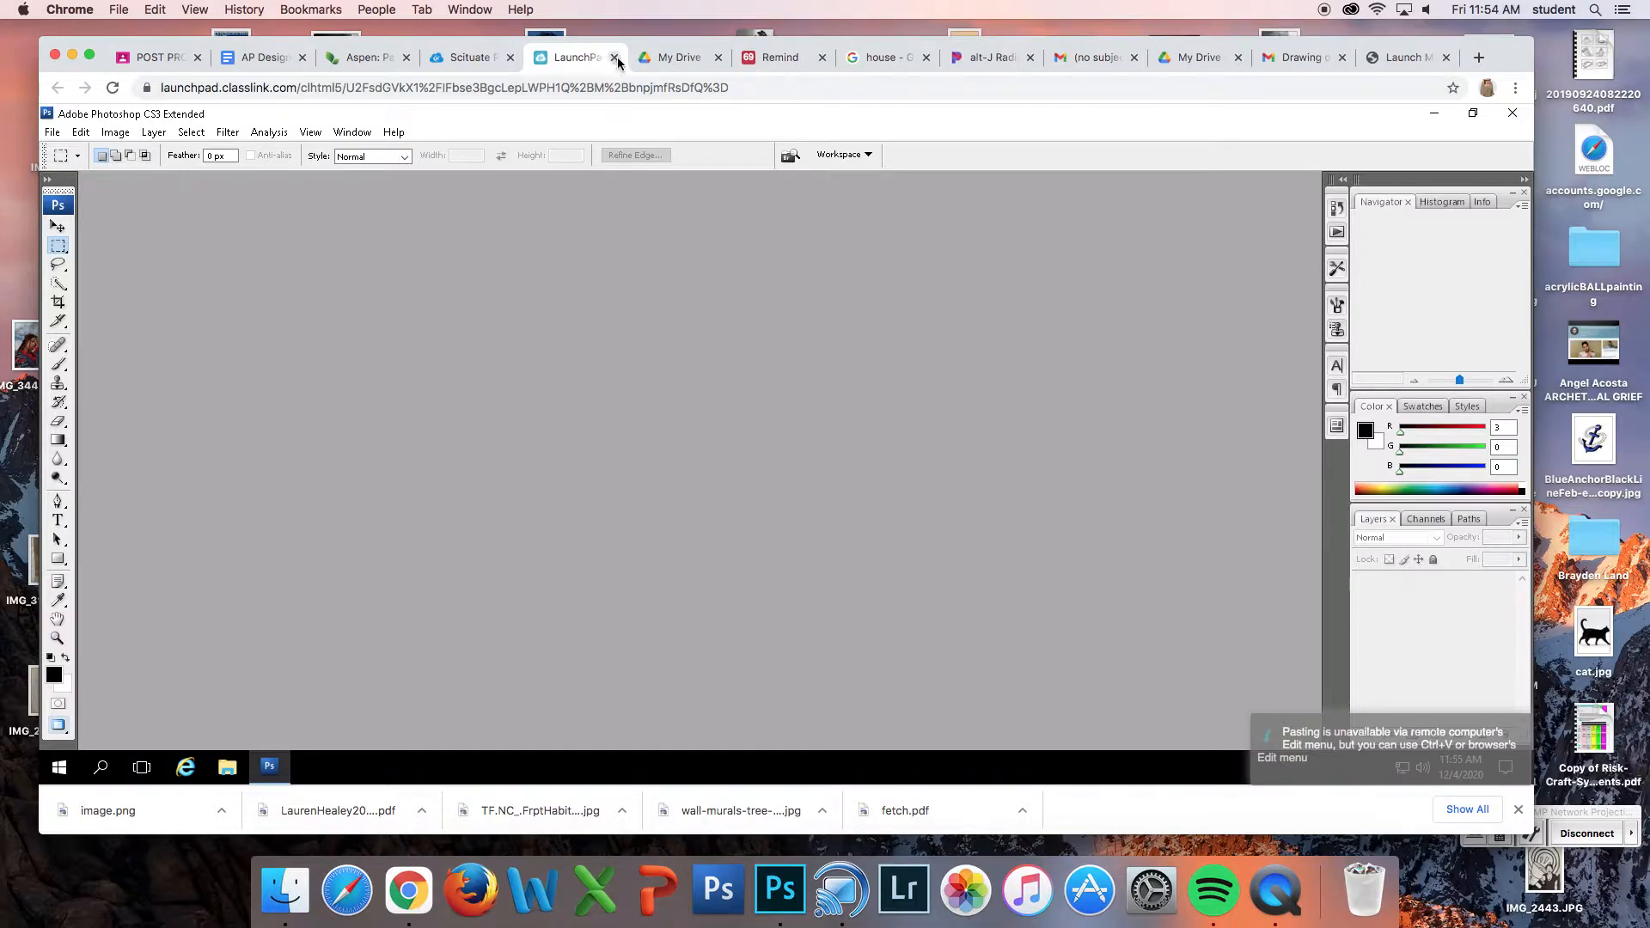
click(1513, 118)
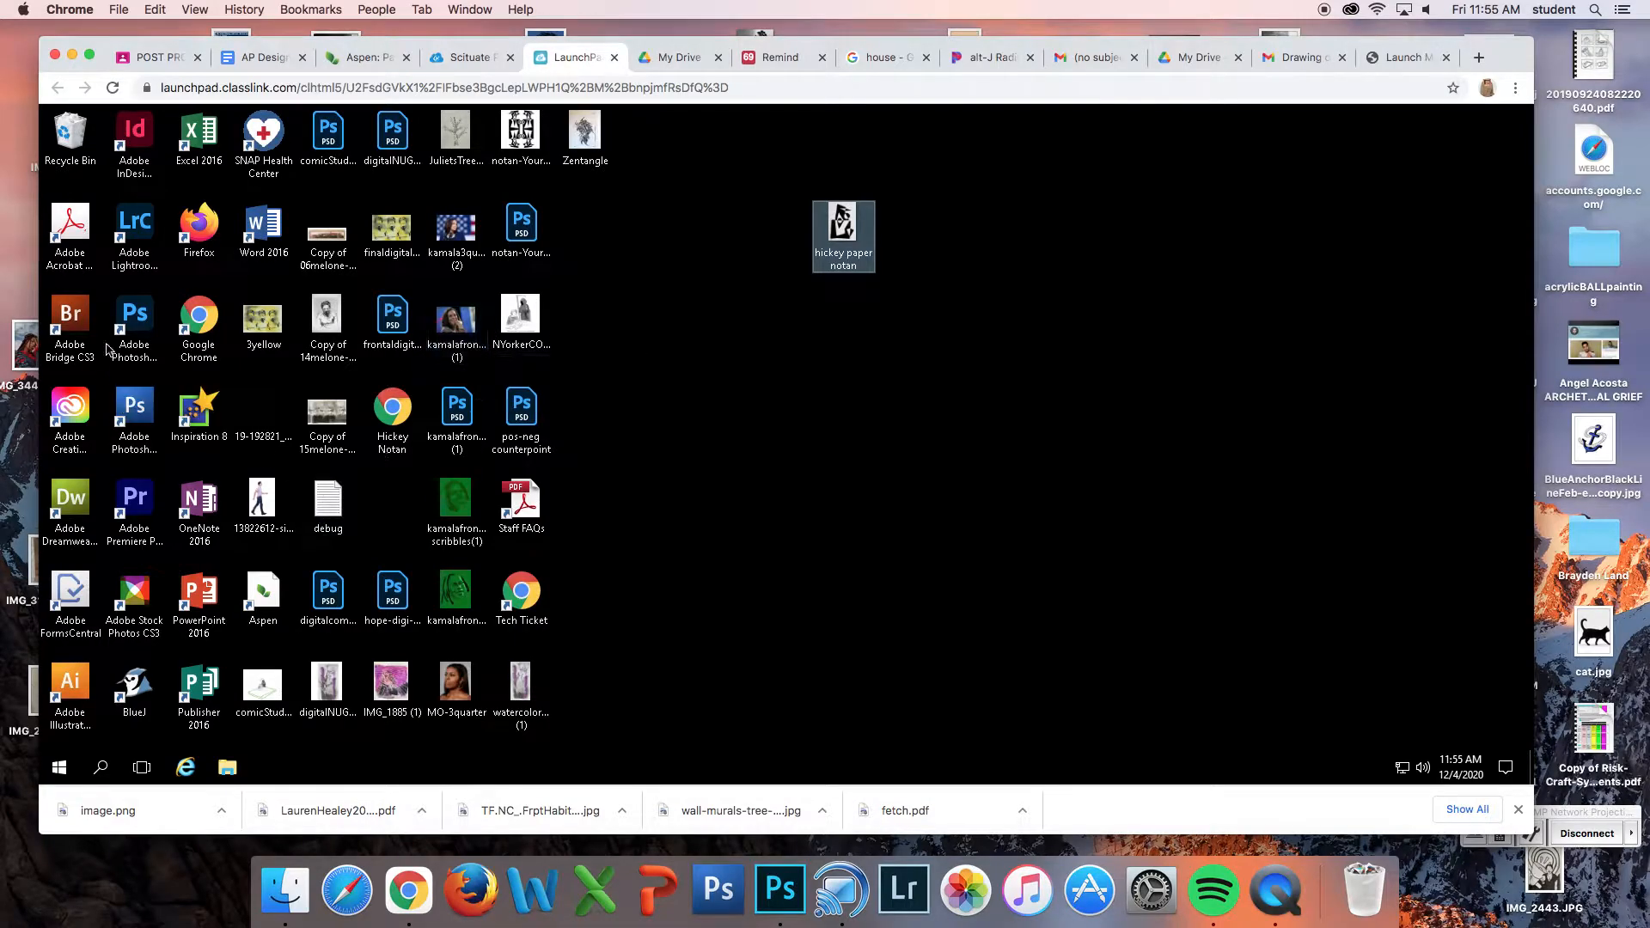
Launch Photoshop from its upper desktop shortcut and create a 10 by 16 inch, 300 ppi document named notanDIGITALexperiment
double_click(136, 333)
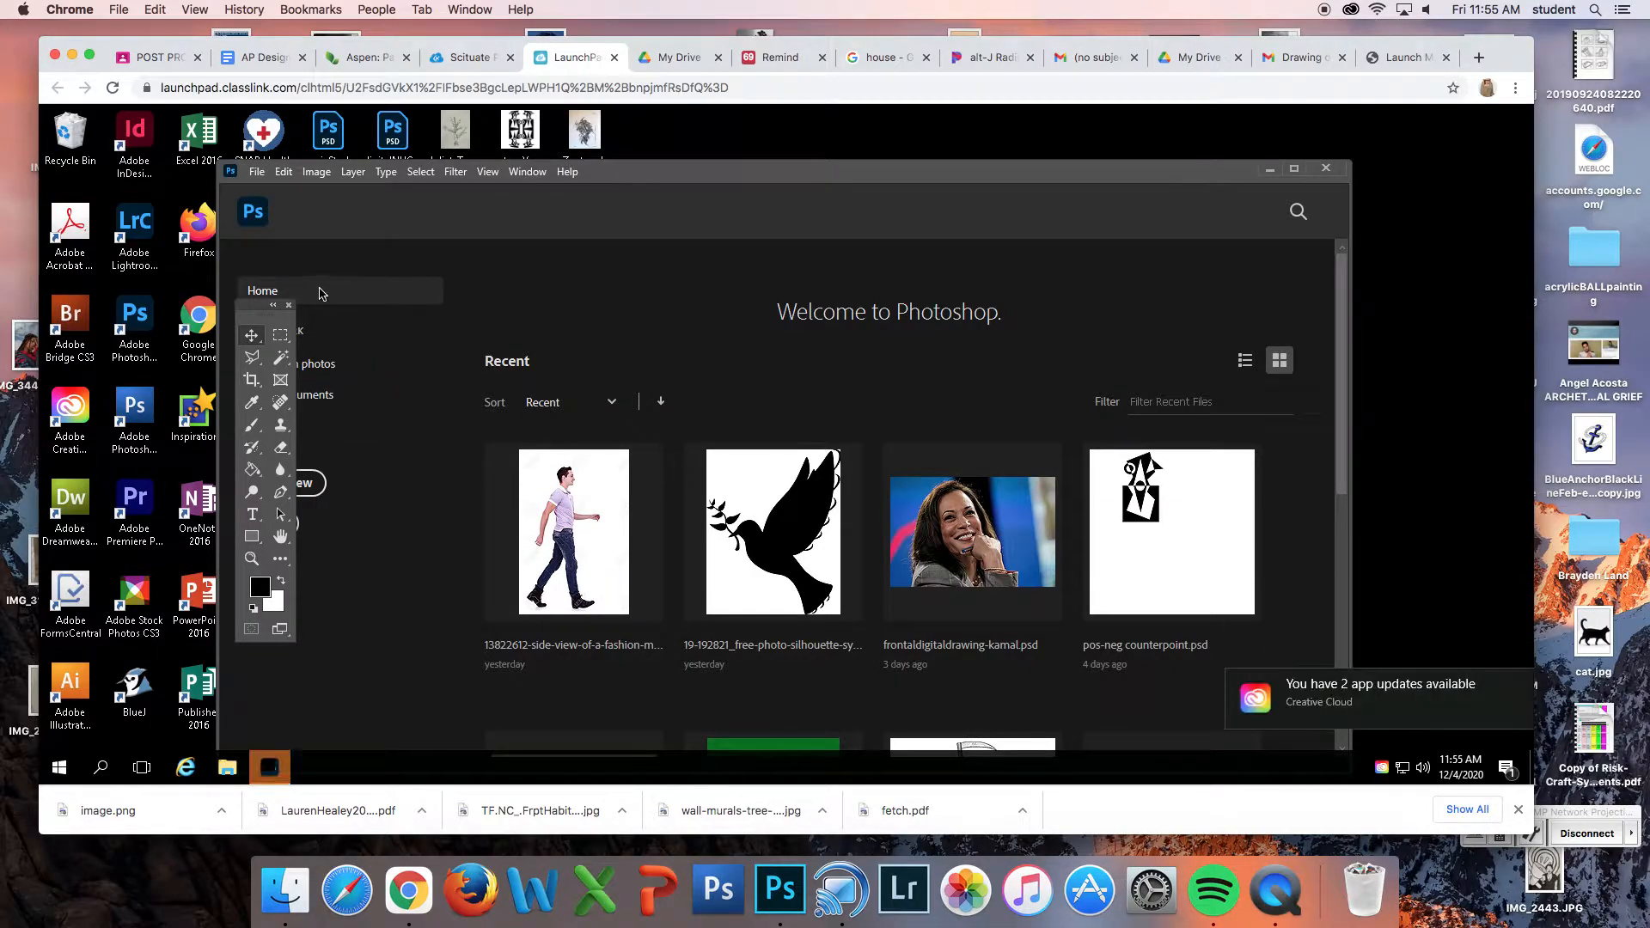
drag(254, 308, 147, 335)
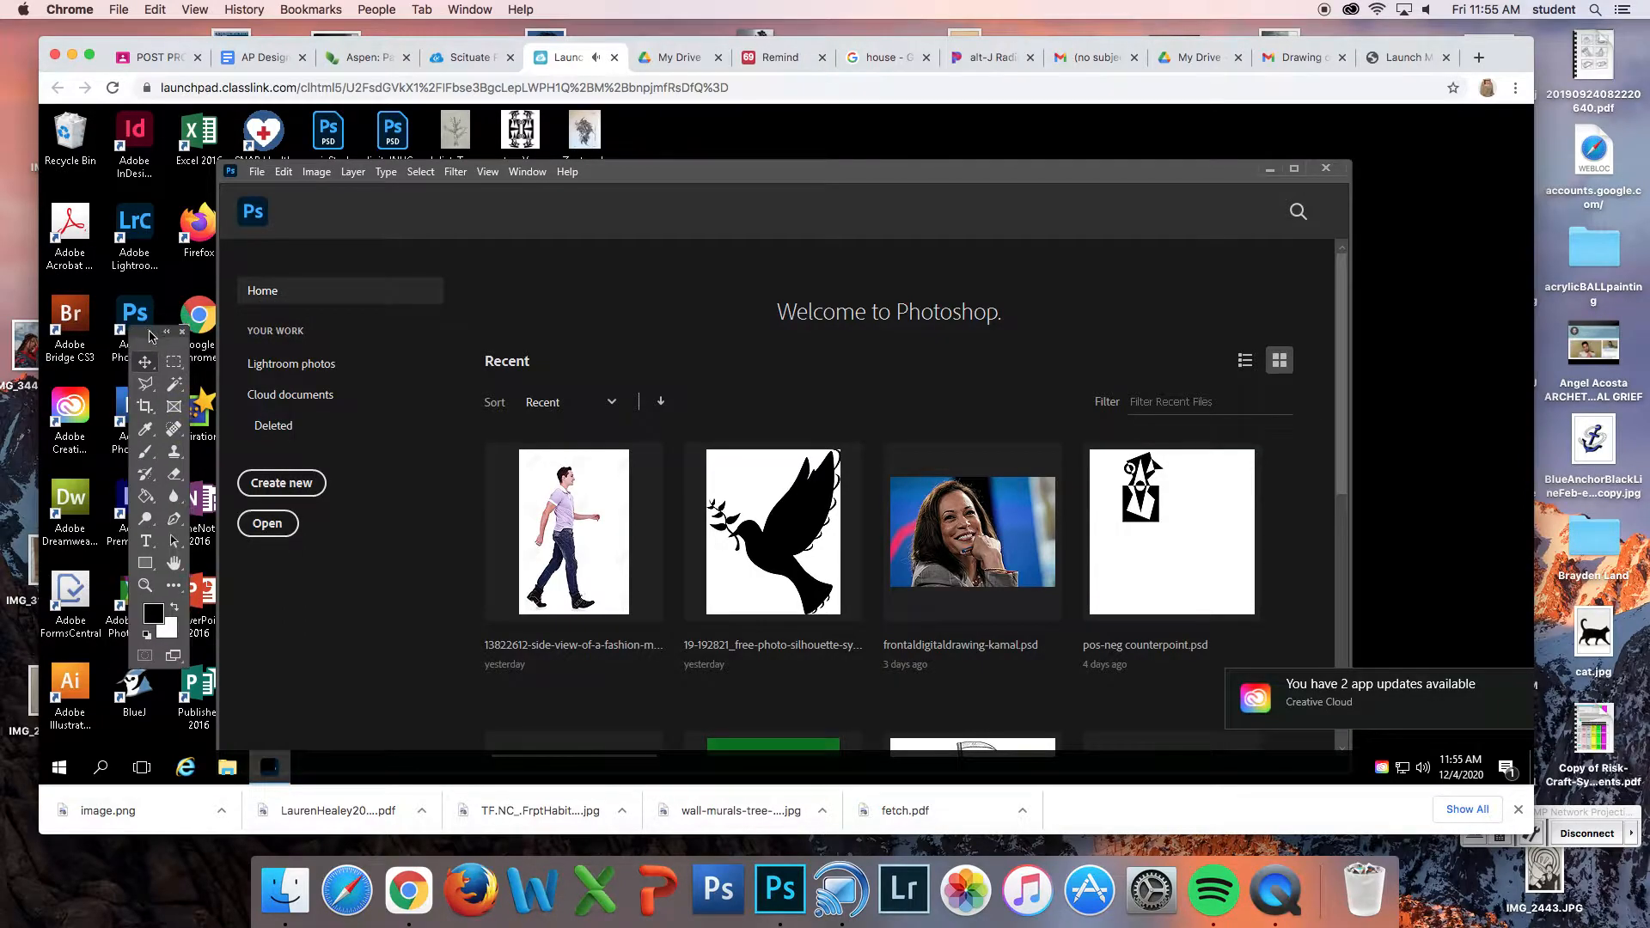
click(299, 486)
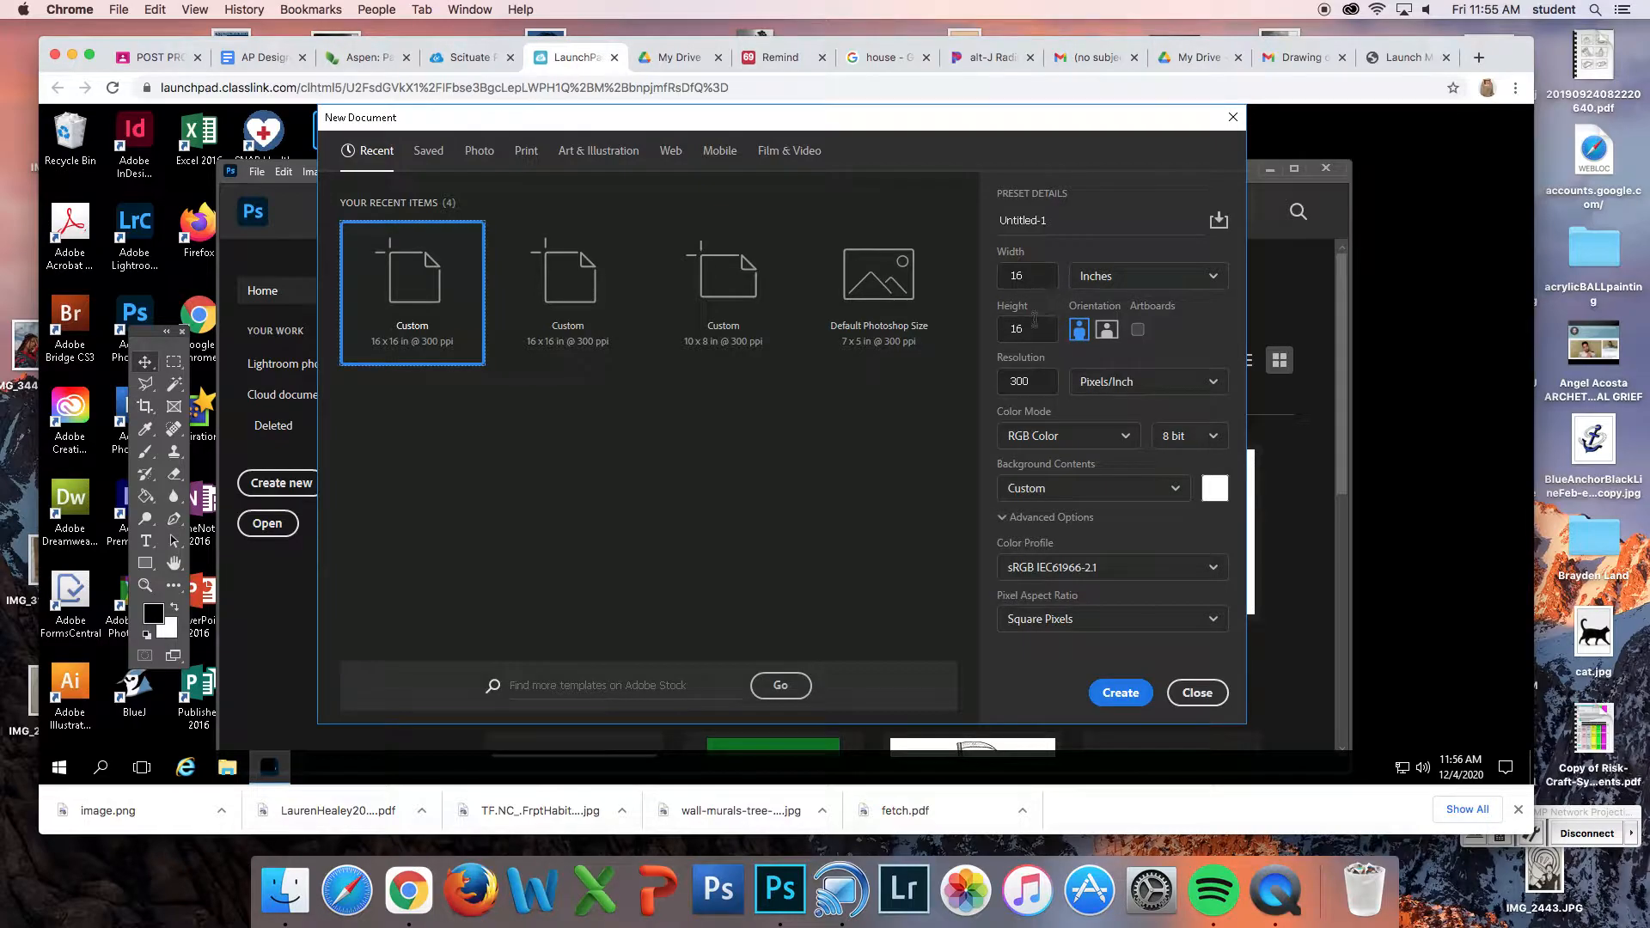
click(1029, 333)
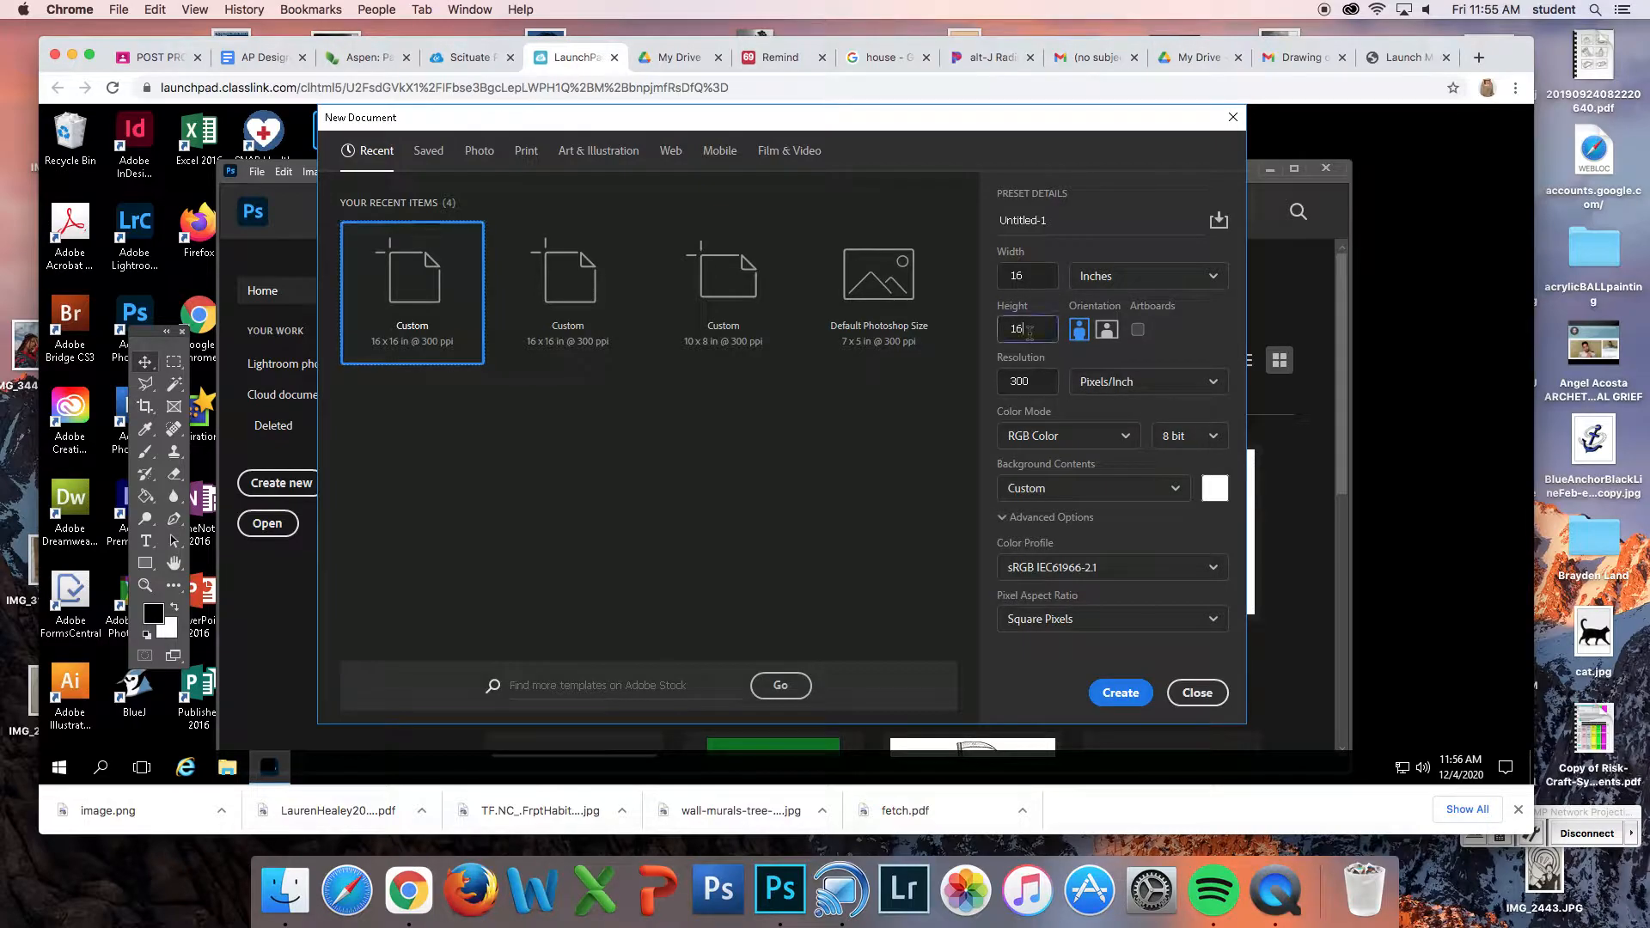
drag(1027, 271, 1011, 273)
drag(1065, 223, 984, 226)
text(notanDIGITALexperiment)
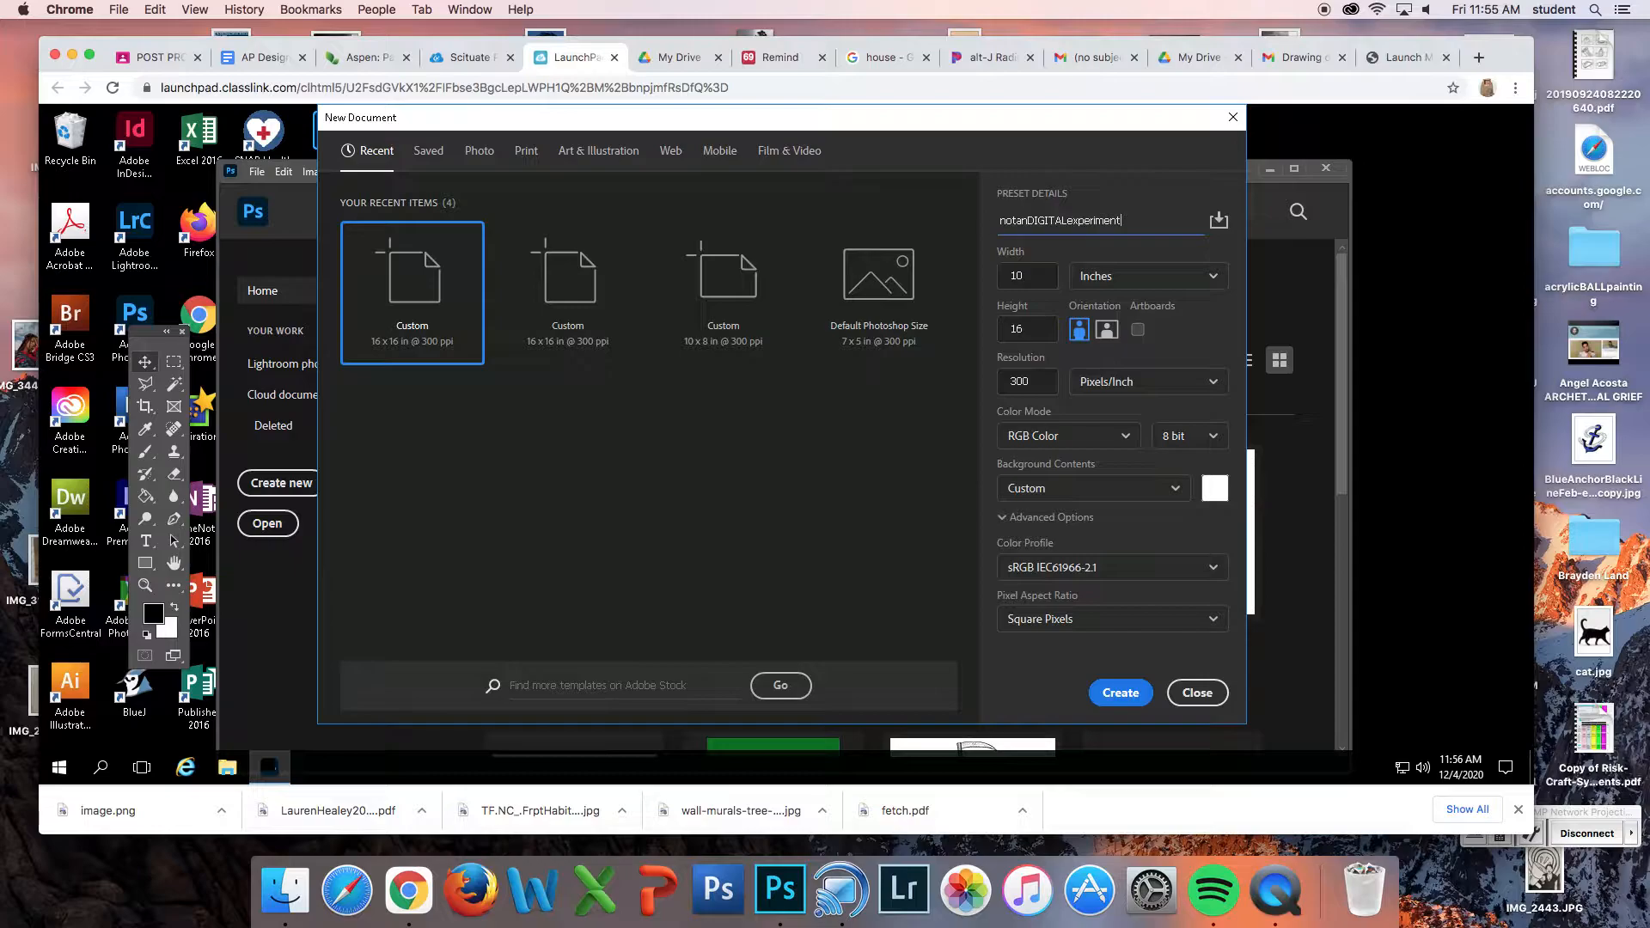
click(1121, 692)
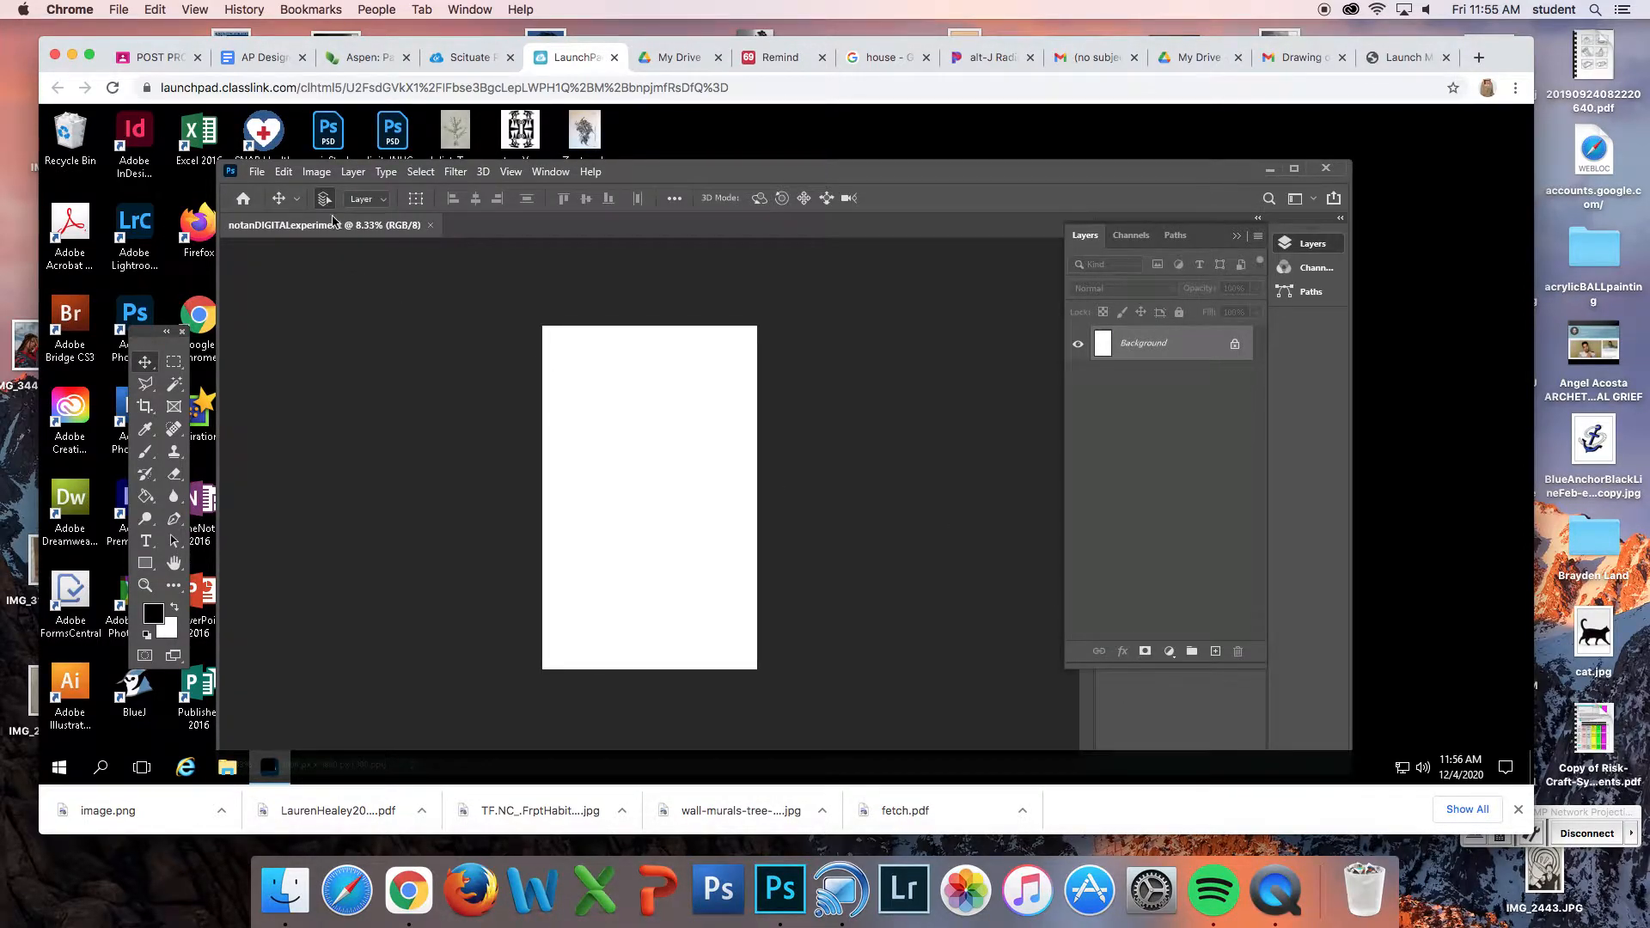
Open the saved paper notan JPEG from the Desktop as a second Photoshop document
click(257, 172)
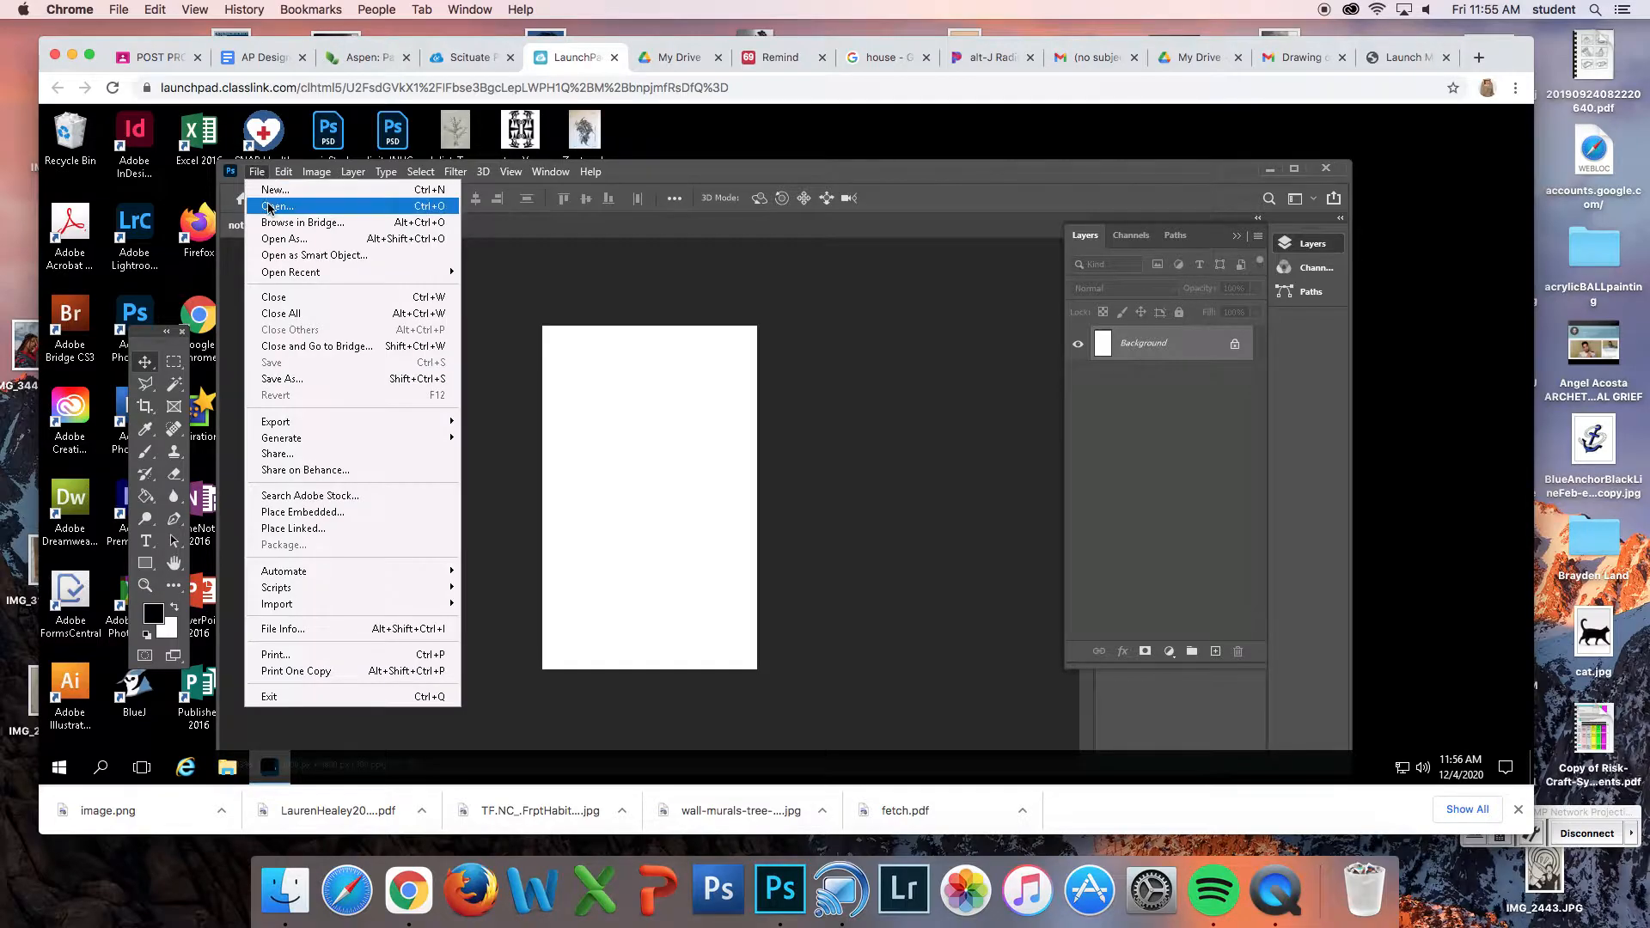
click(268, 206)
mouse_move(995, 291)
mouse_down()
mouse_move(992, 454)
mouse_move(1003, 318)
mouse_up()
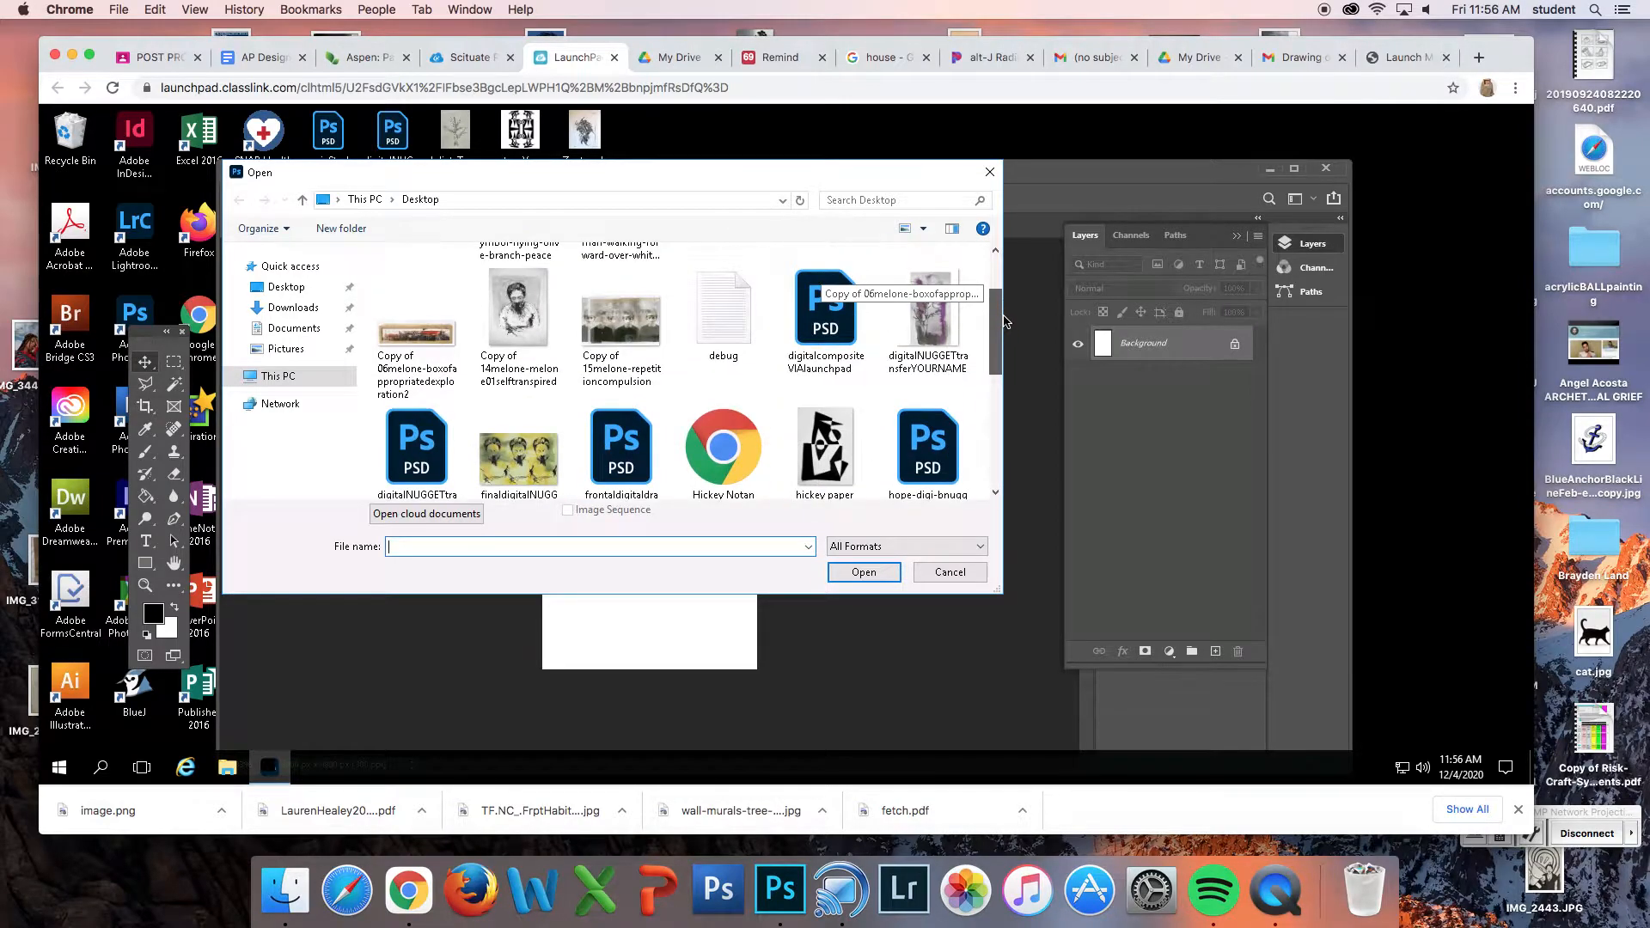
click(830, 484)
click(864, 572)
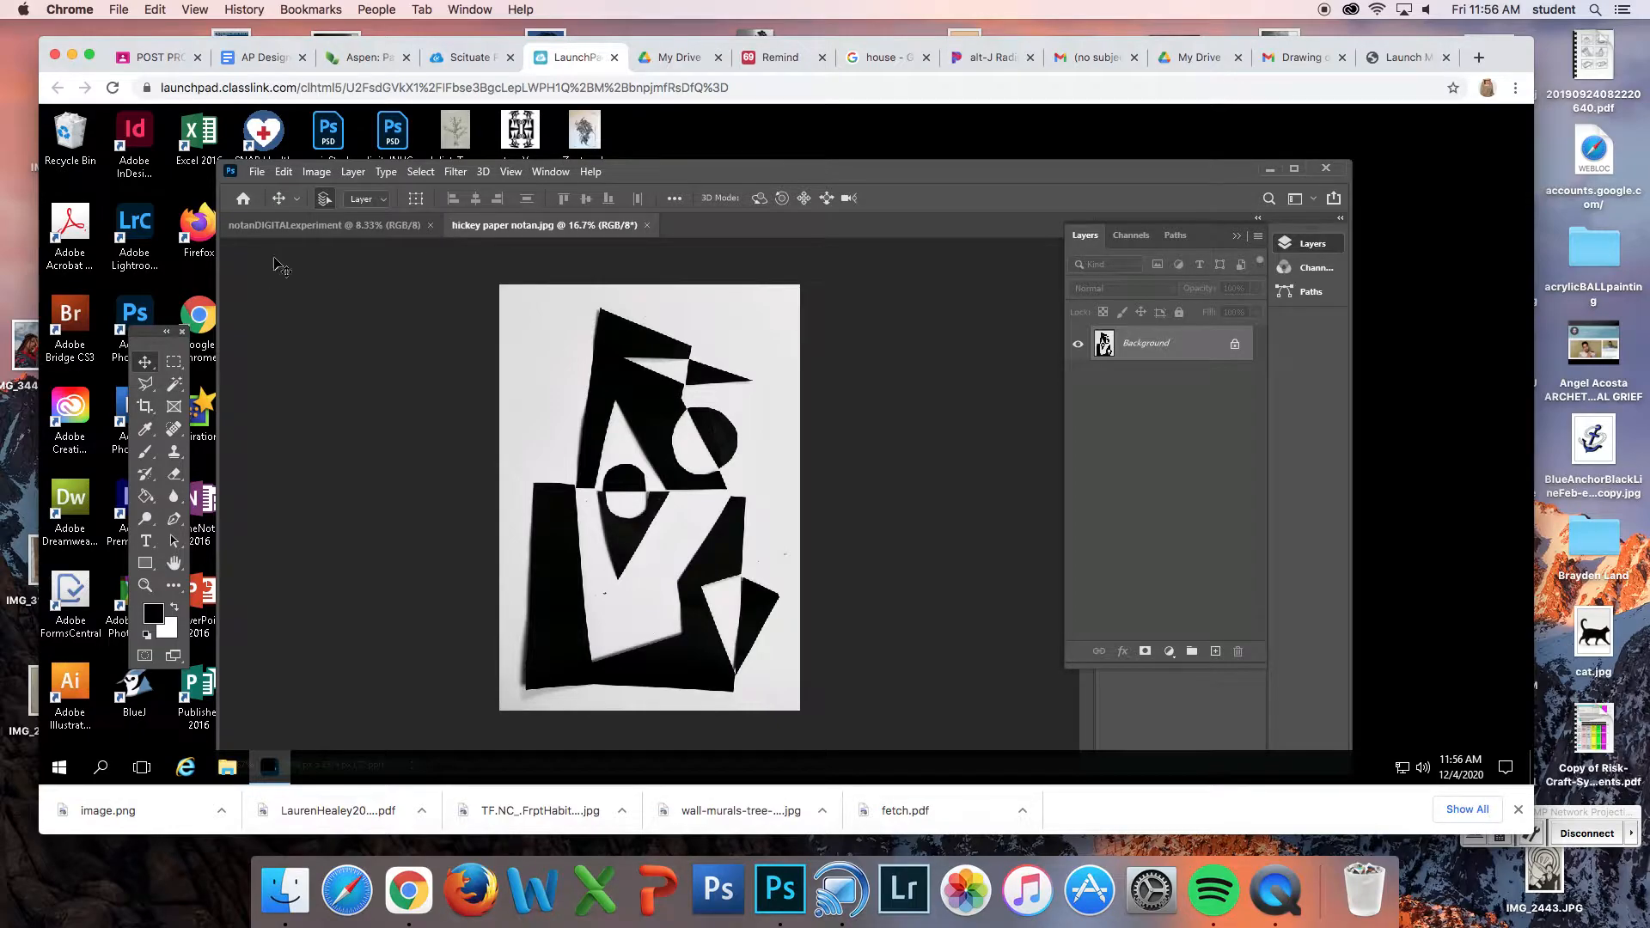
Draw a rectangular marquee of about 1860 by 2784 px around the paper-cut notan and copy the selected area
click(174, 362)
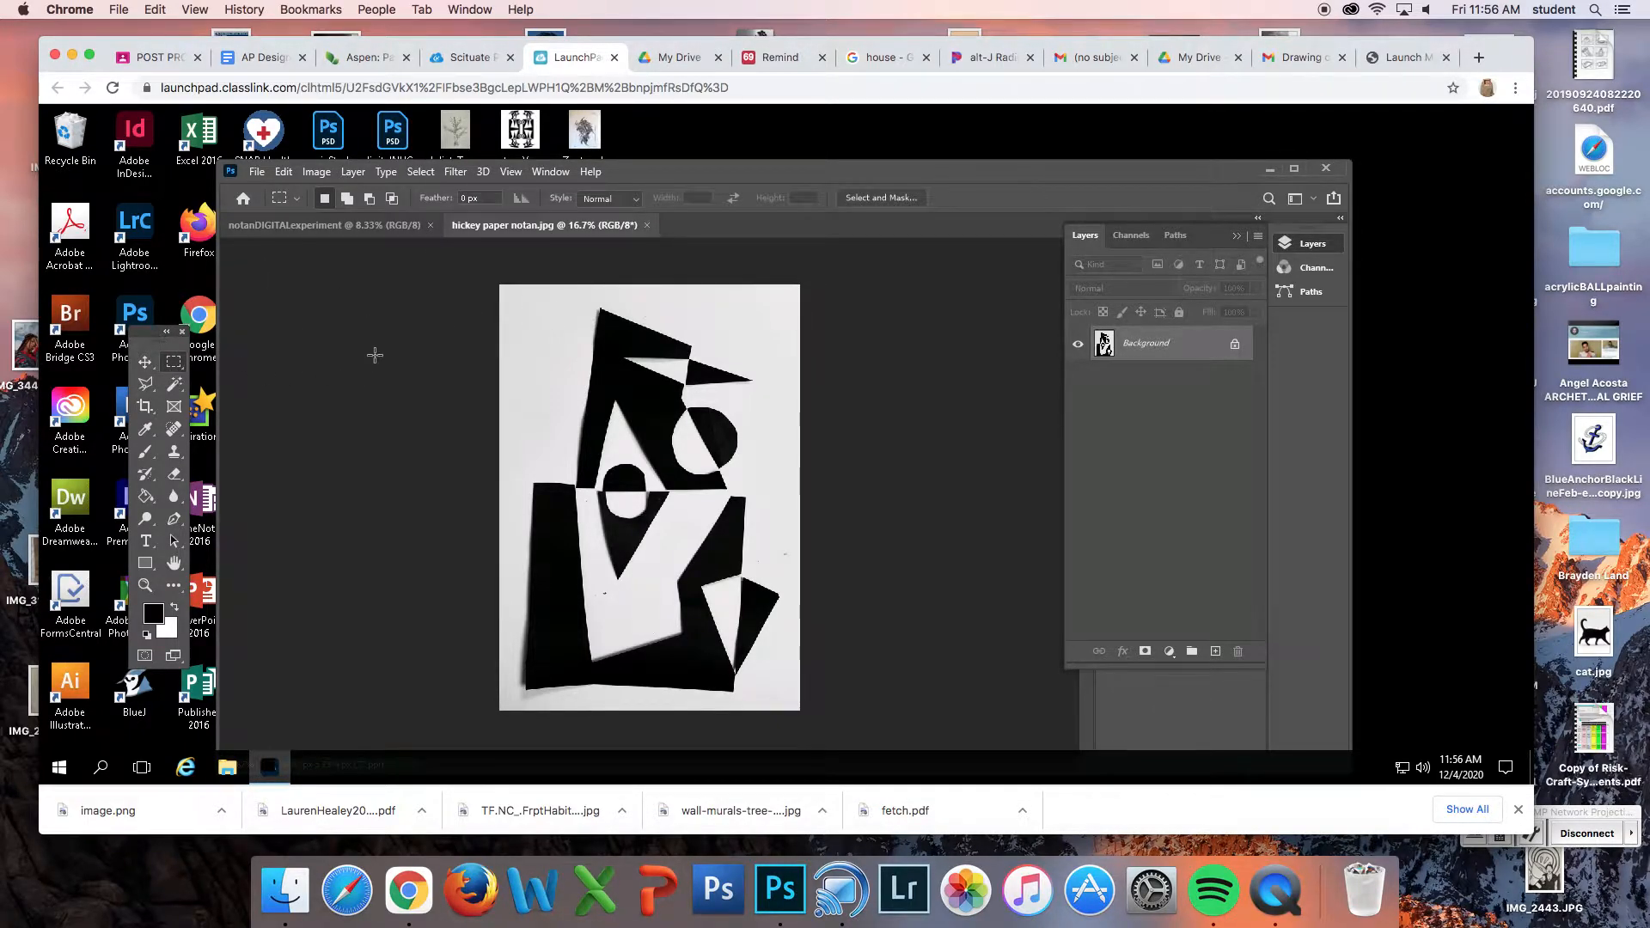
drag(516, 300, 781, 697)
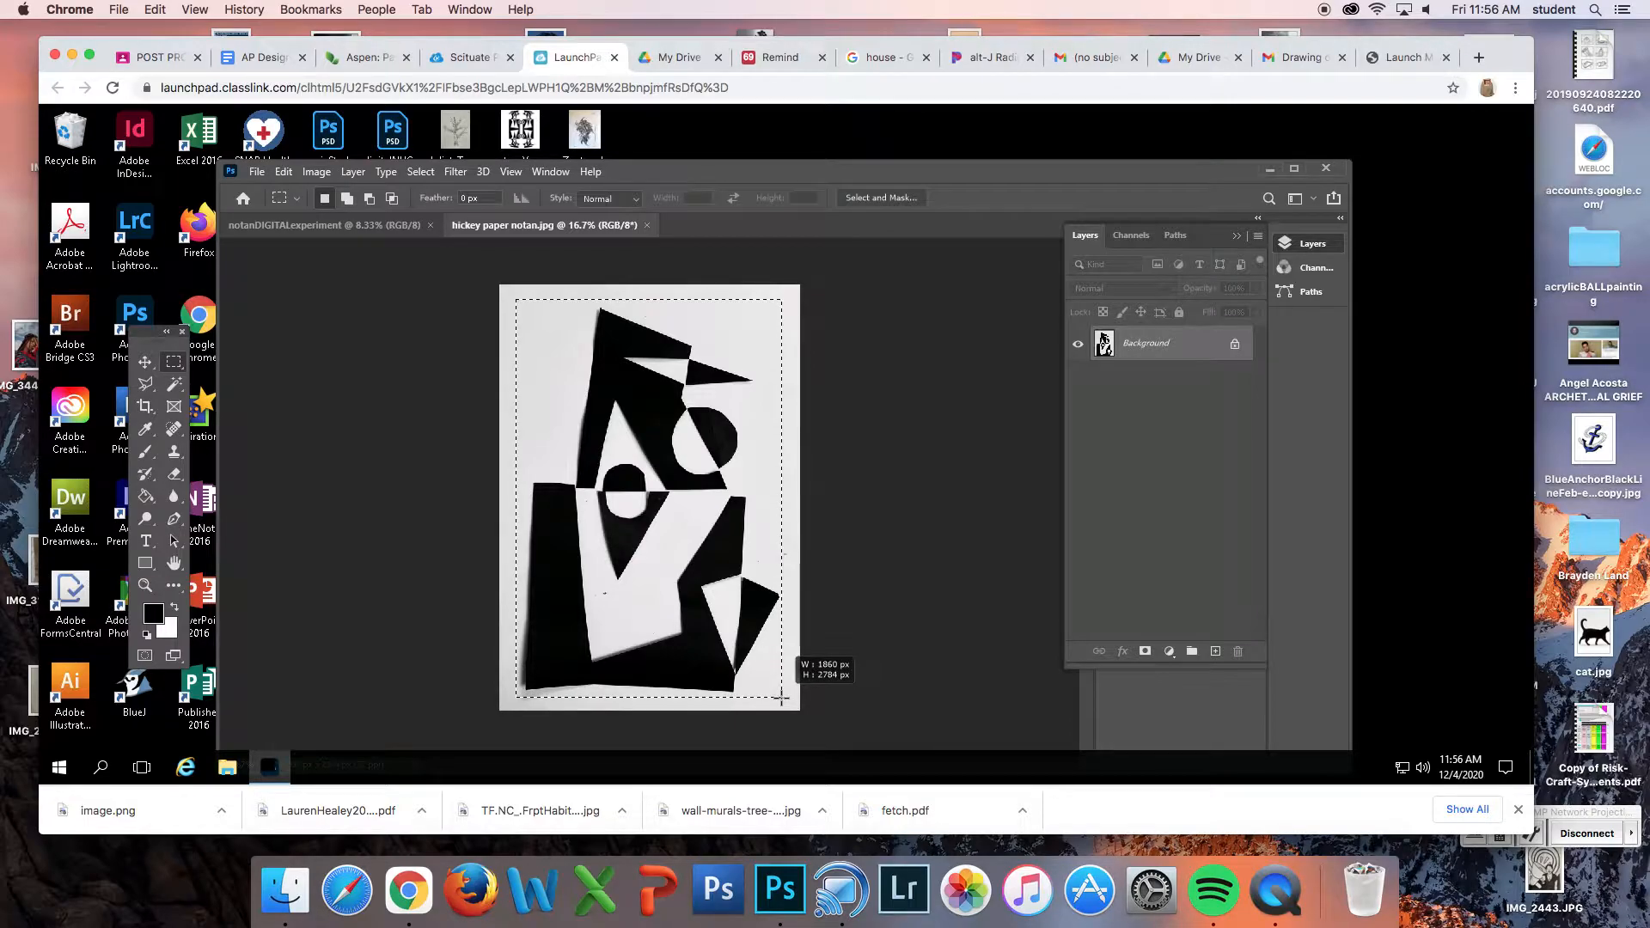
drag(781, 696, 782, 698)
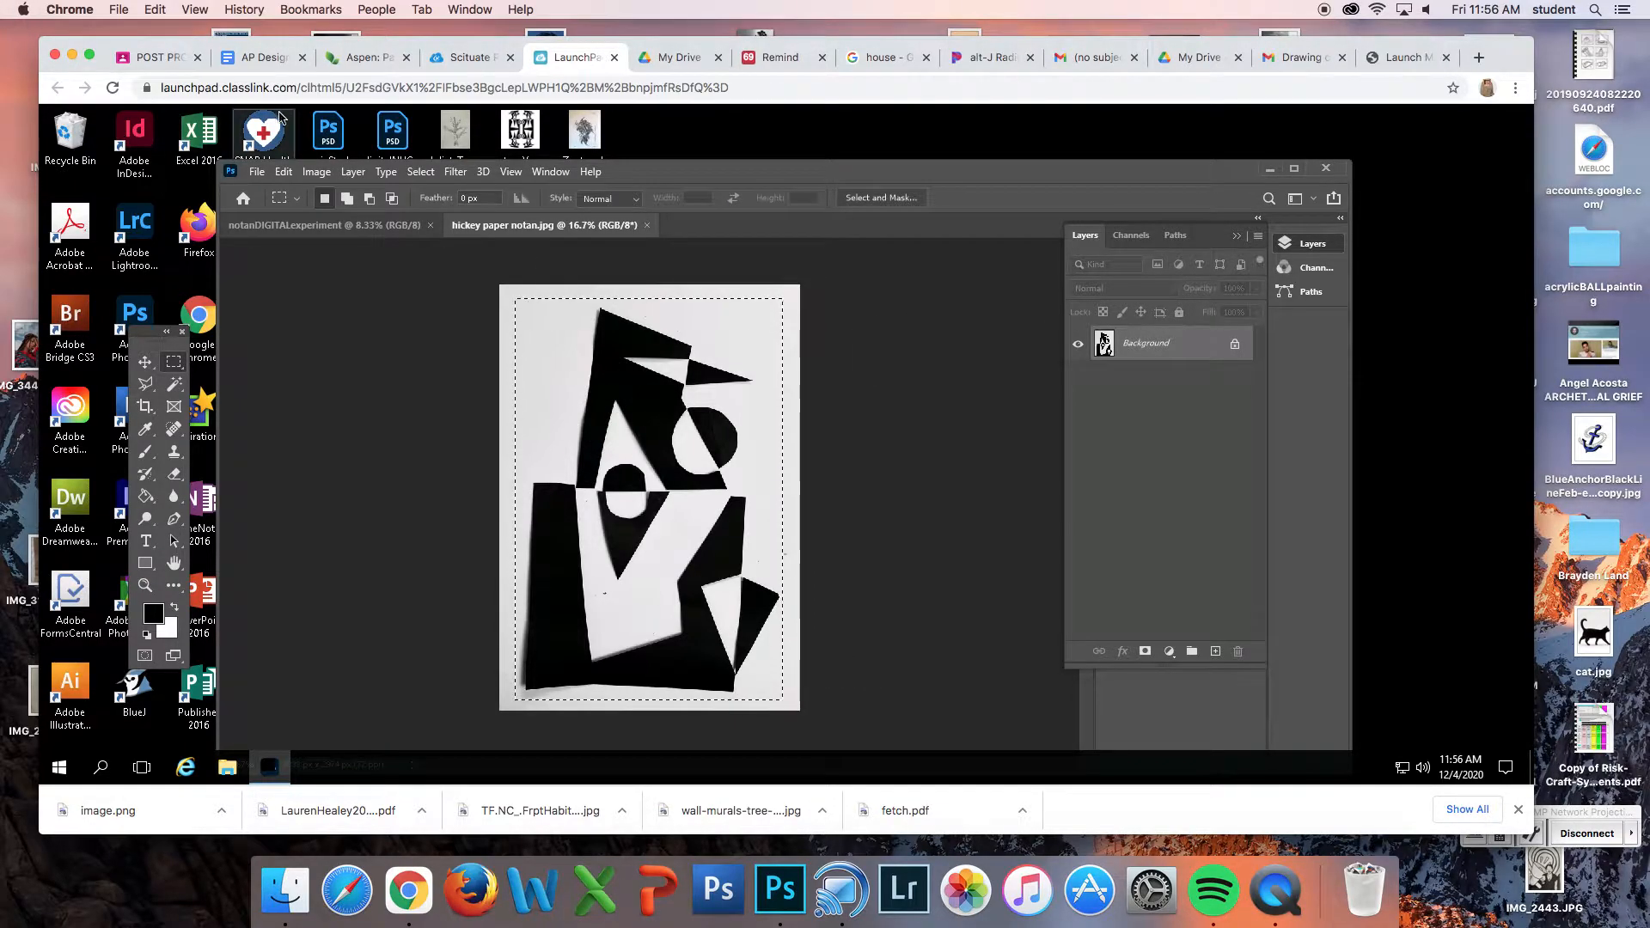
click(283, 173)
click(304, 230)
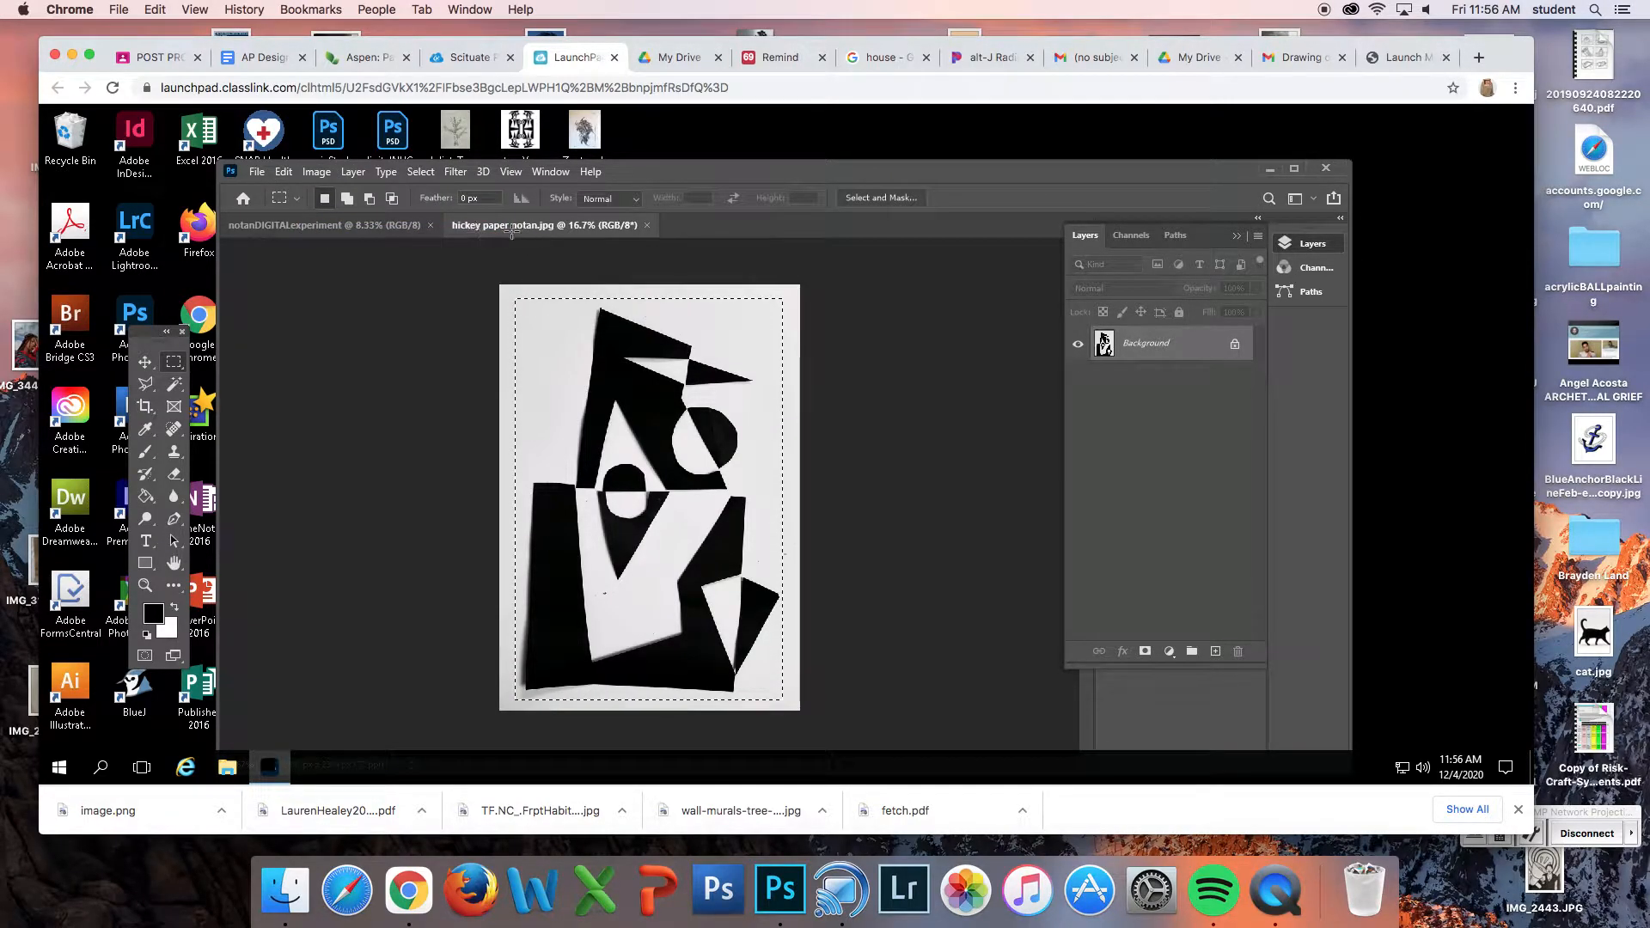
Paste the copied notan into the blank notanDIGITALexperiment document
click(353, 233)
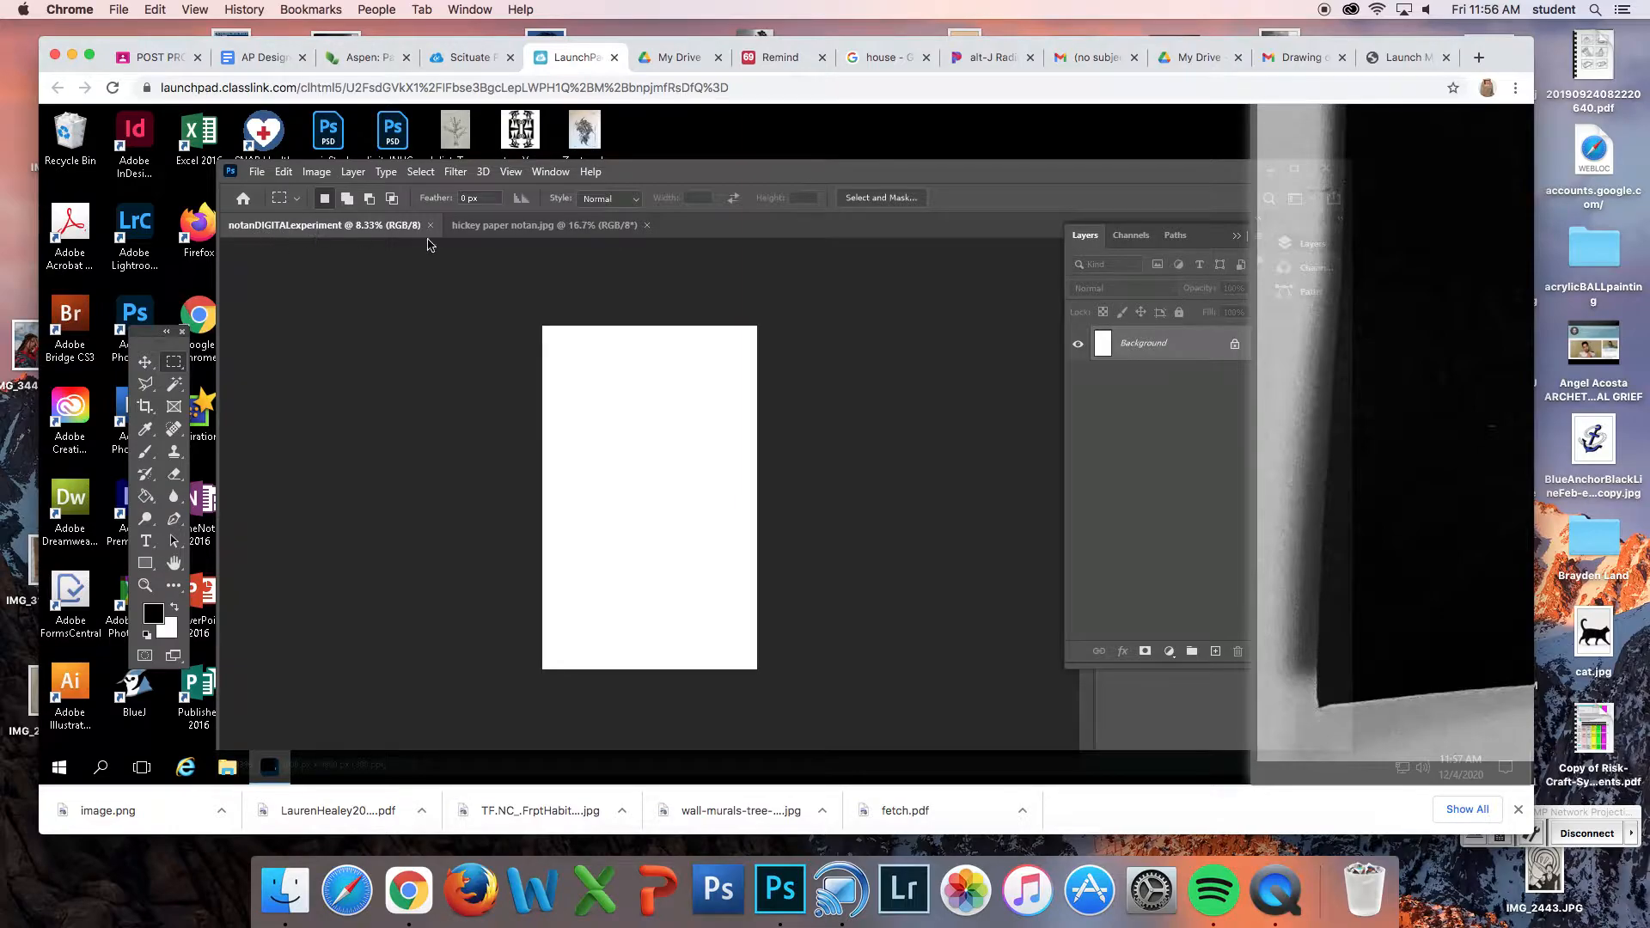
click(283, 173)
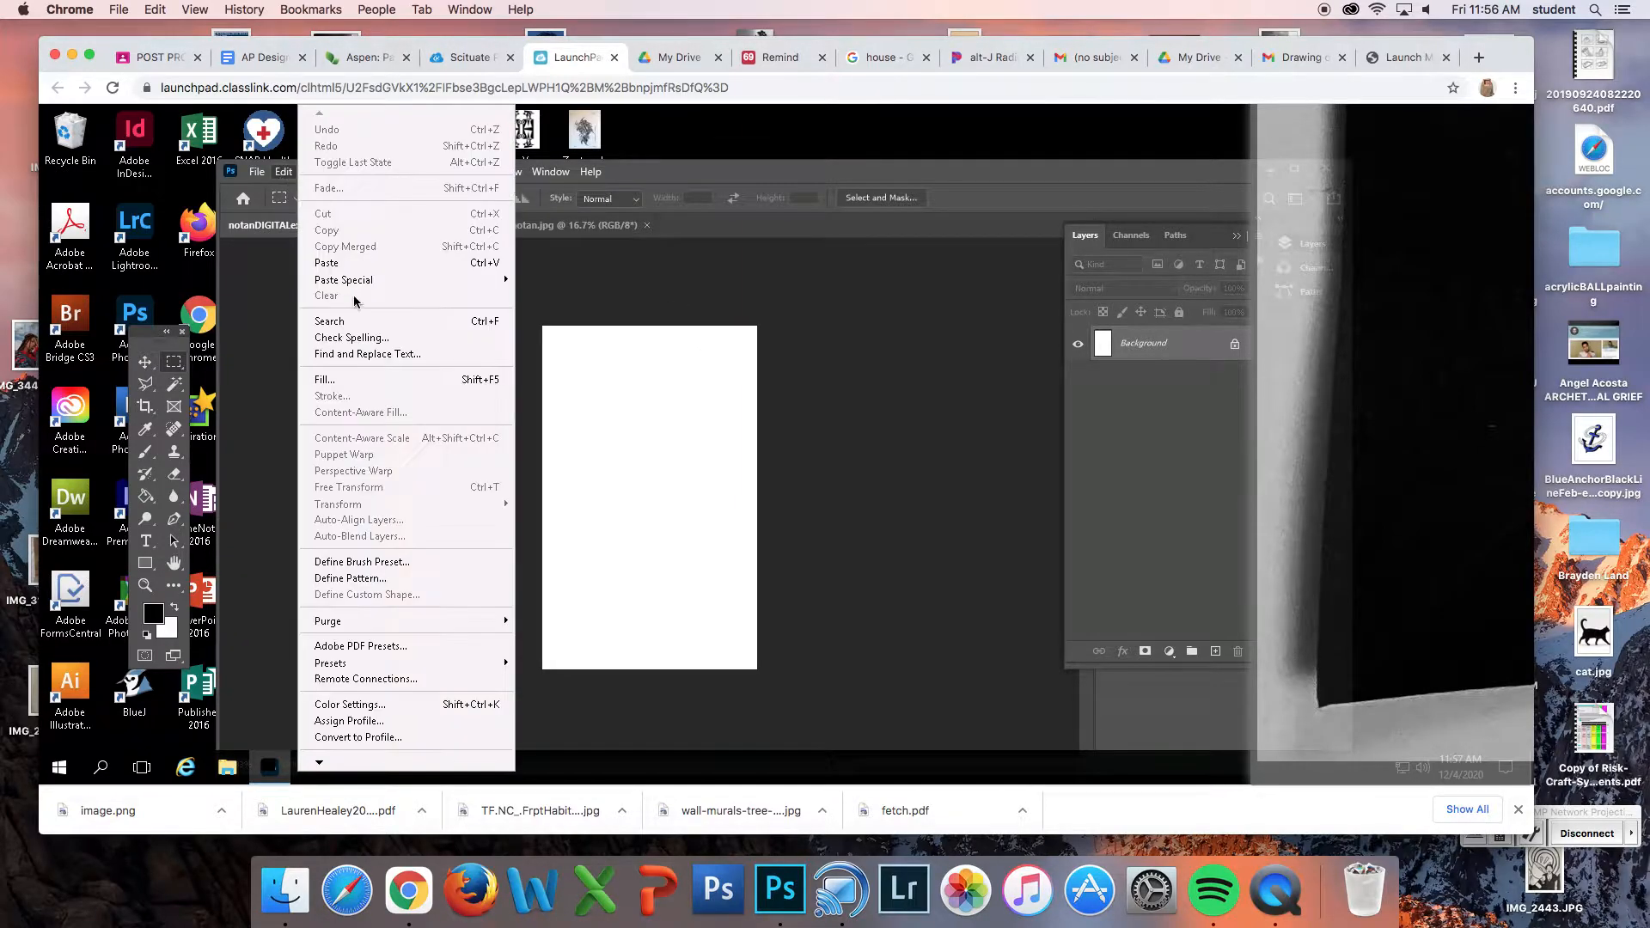
click(337, 262)
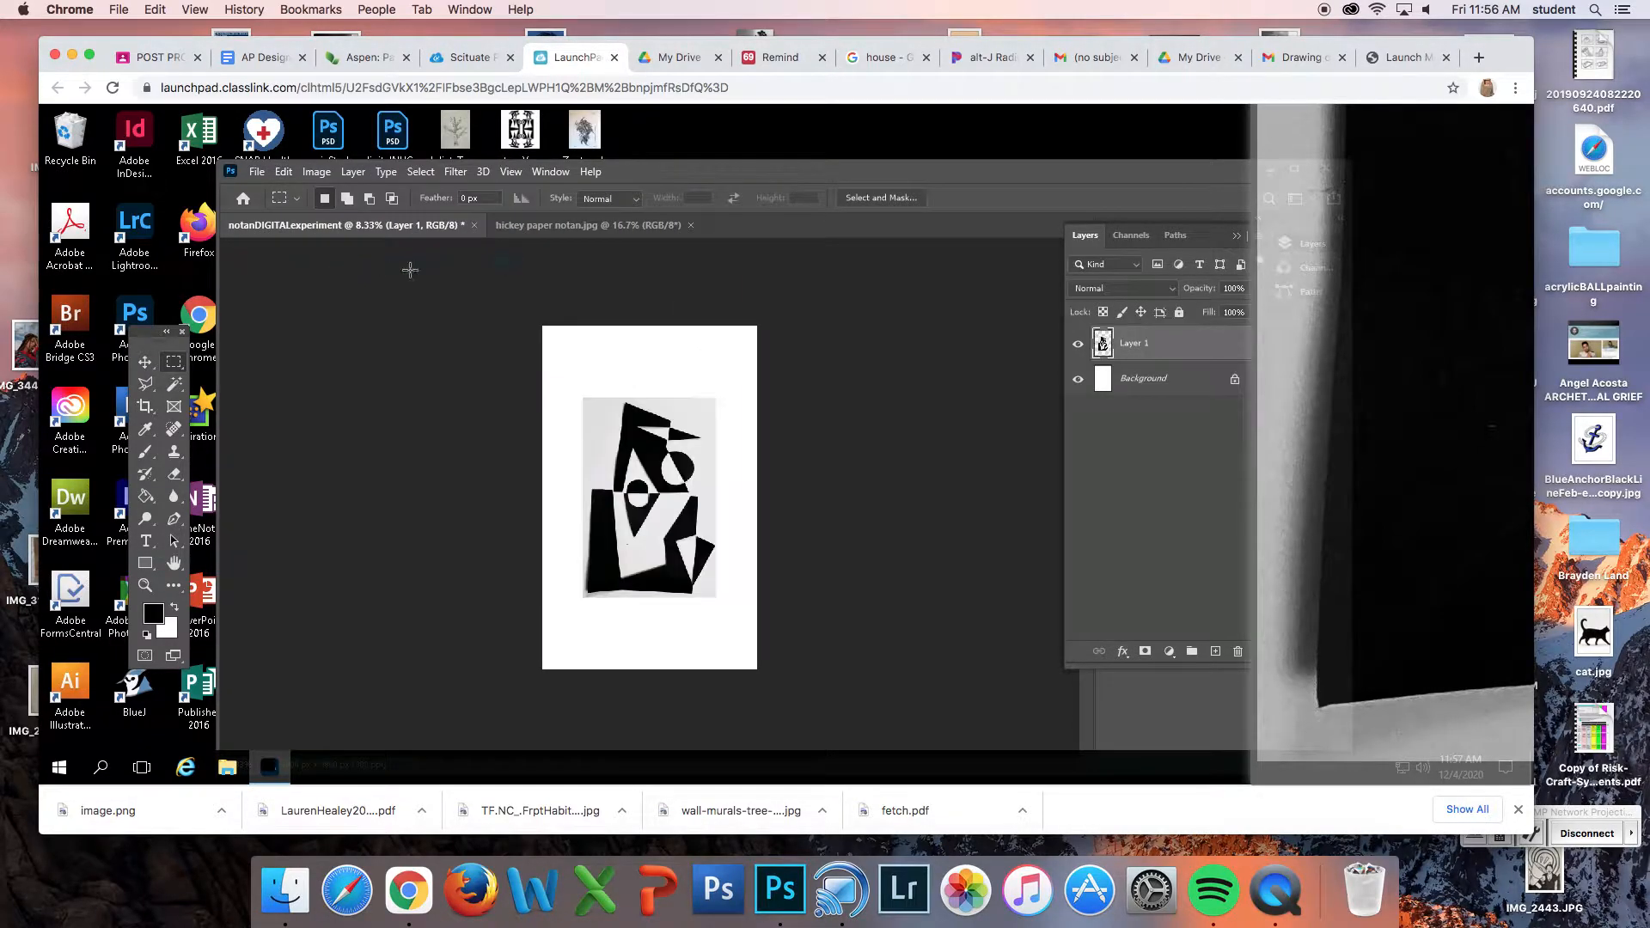
Scale the pasted notan layer up proportionally to about 123% toward the canvas's upper left corner
click(146, 363)
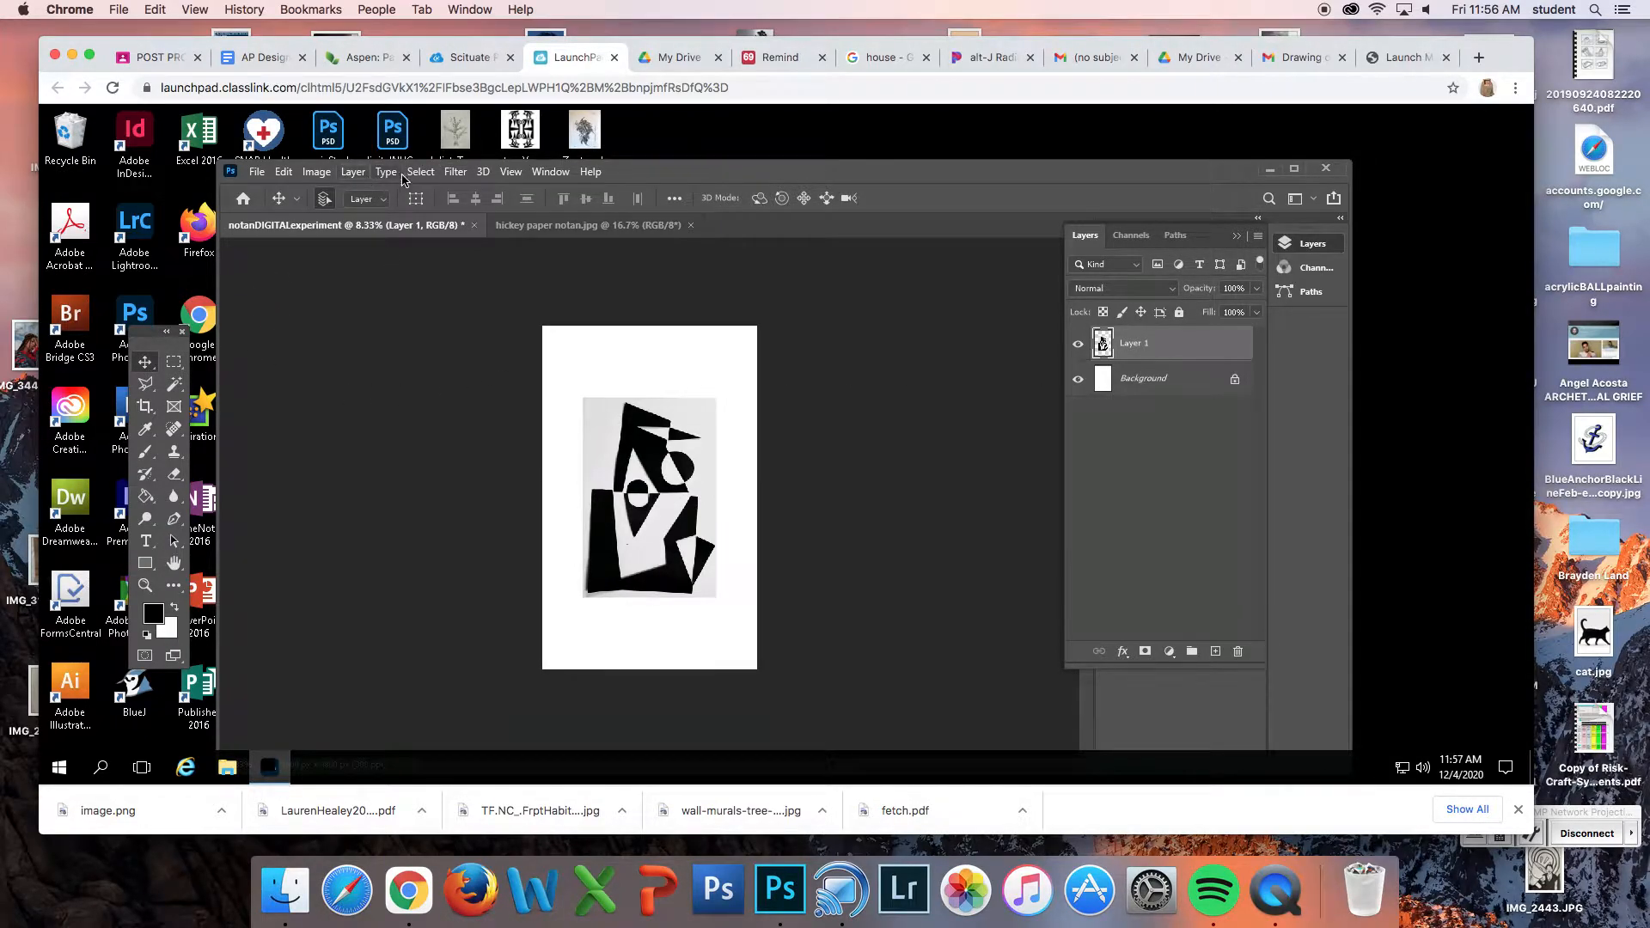
click(284, 172)
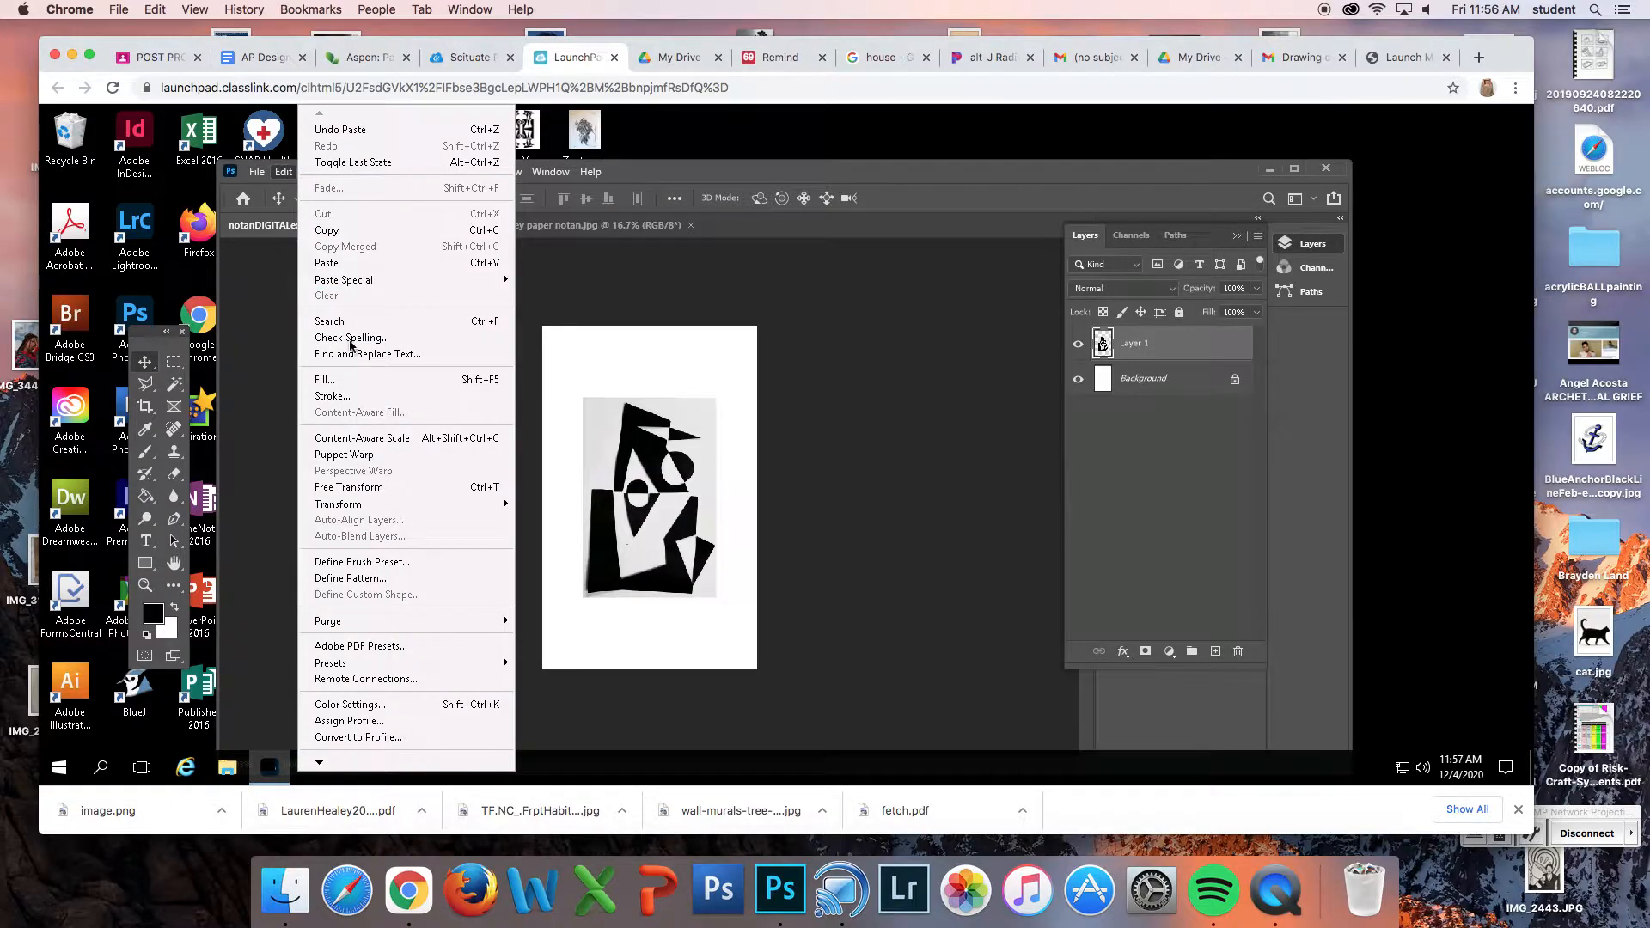
mouse_move(498, 507)
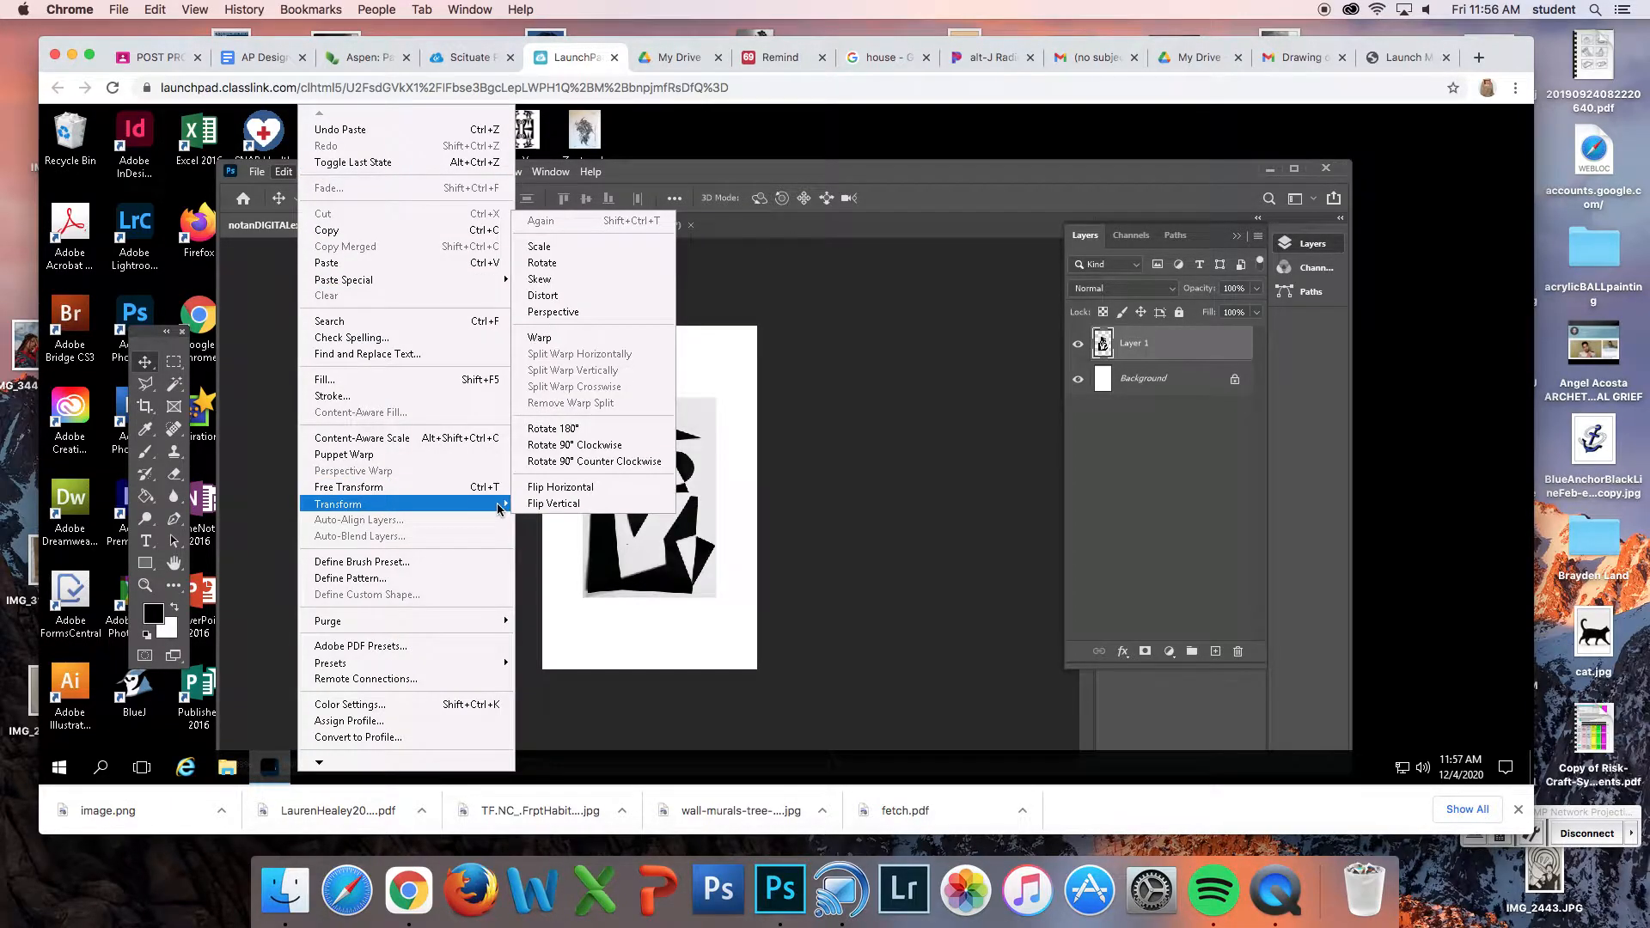
click(569, 247)
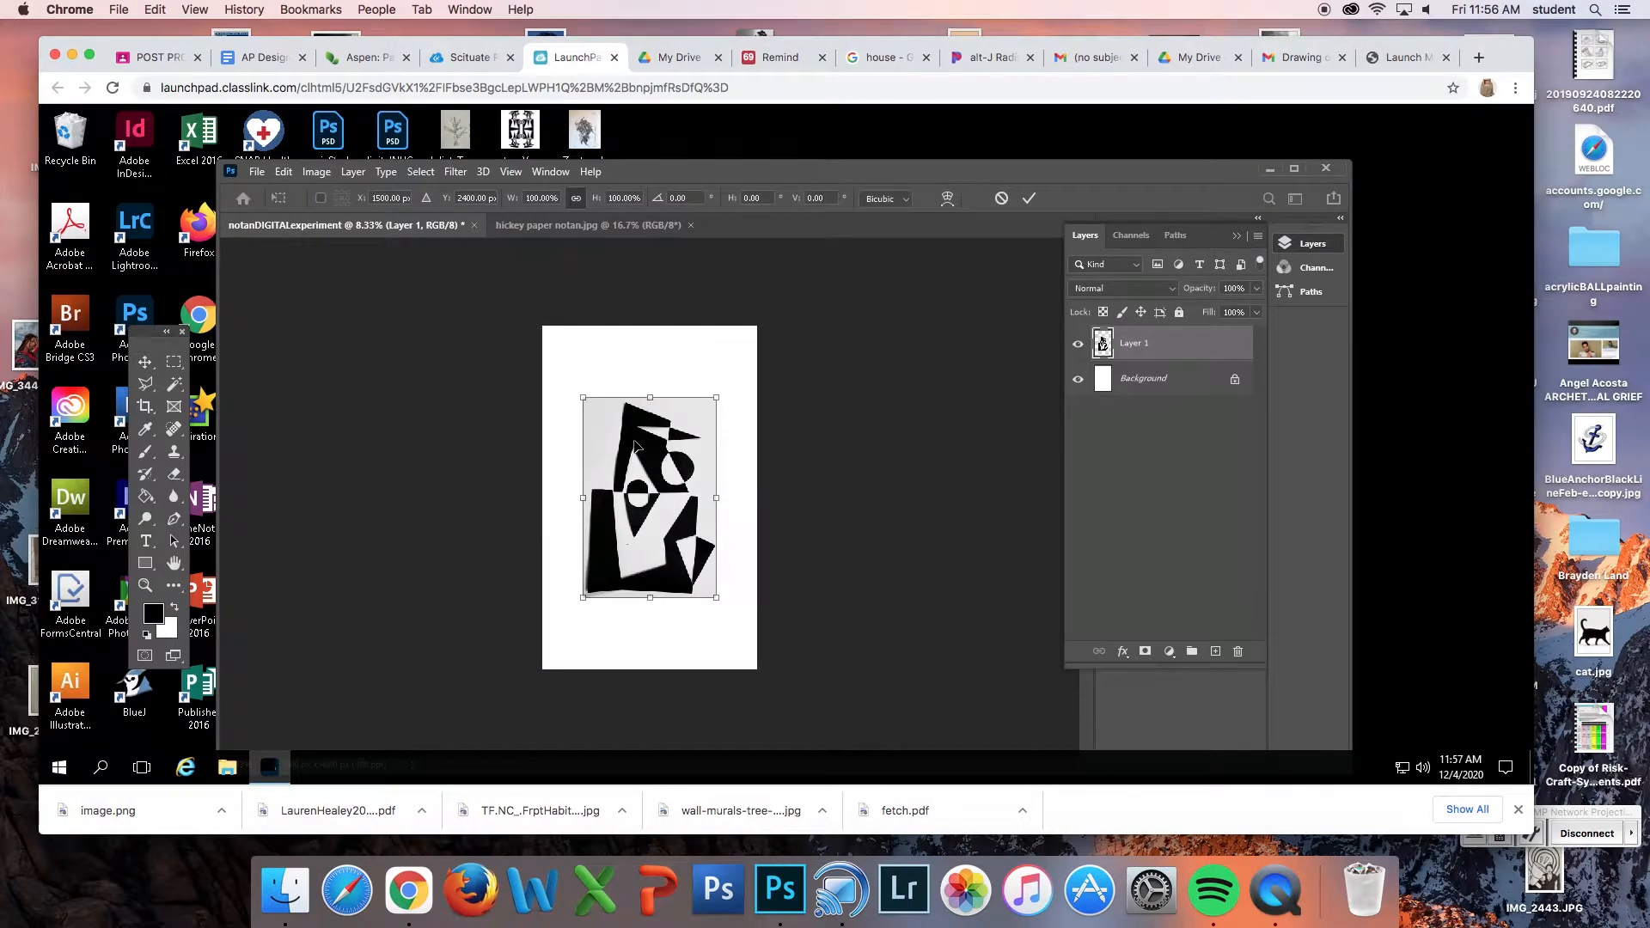
click(577, 199)
drag(588, 405, 570, 345)
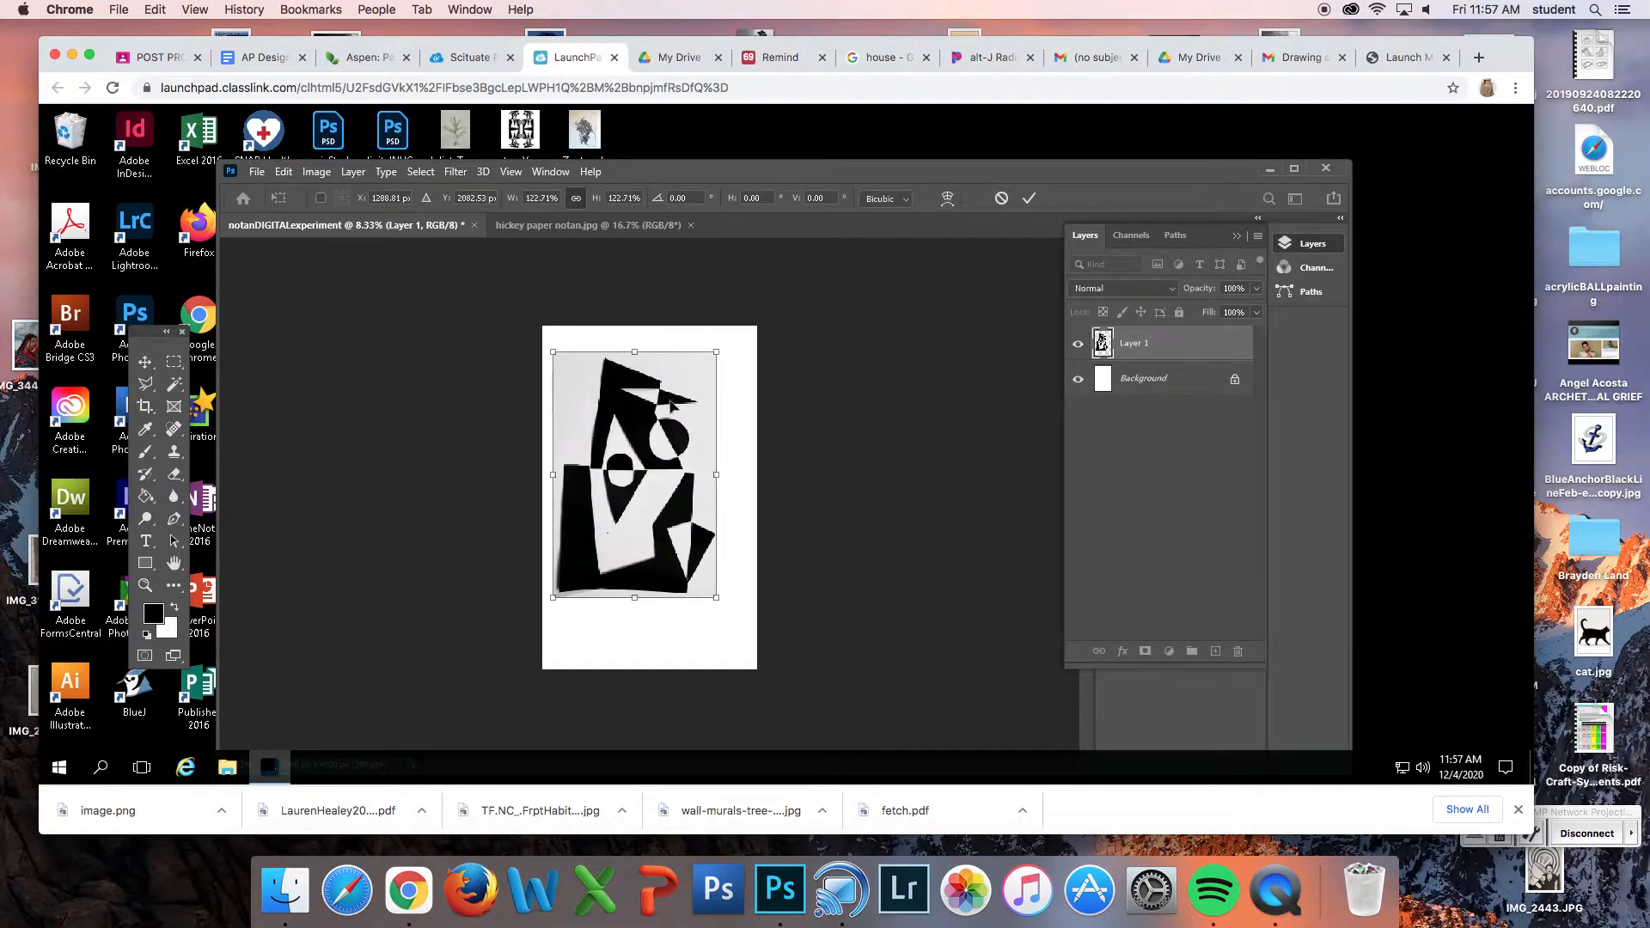
click(1029, 198)
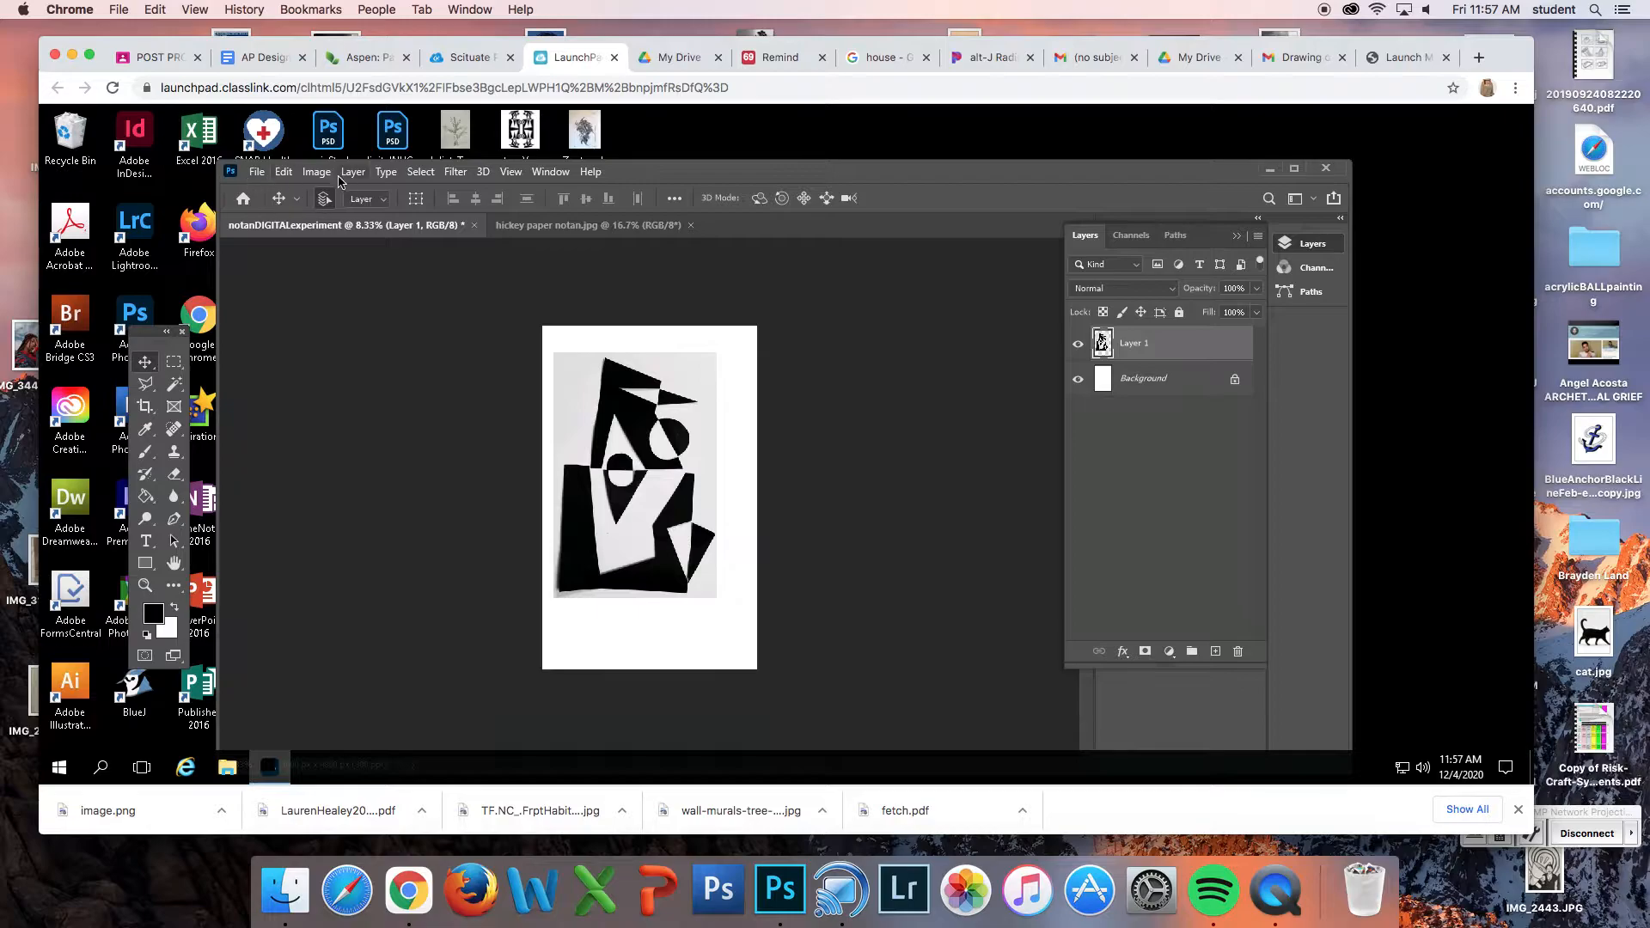
Apply Brightness/Contrast to the pasted notan layer, raising the brightness to about 32 and increasing the contrast
click(317, 173)
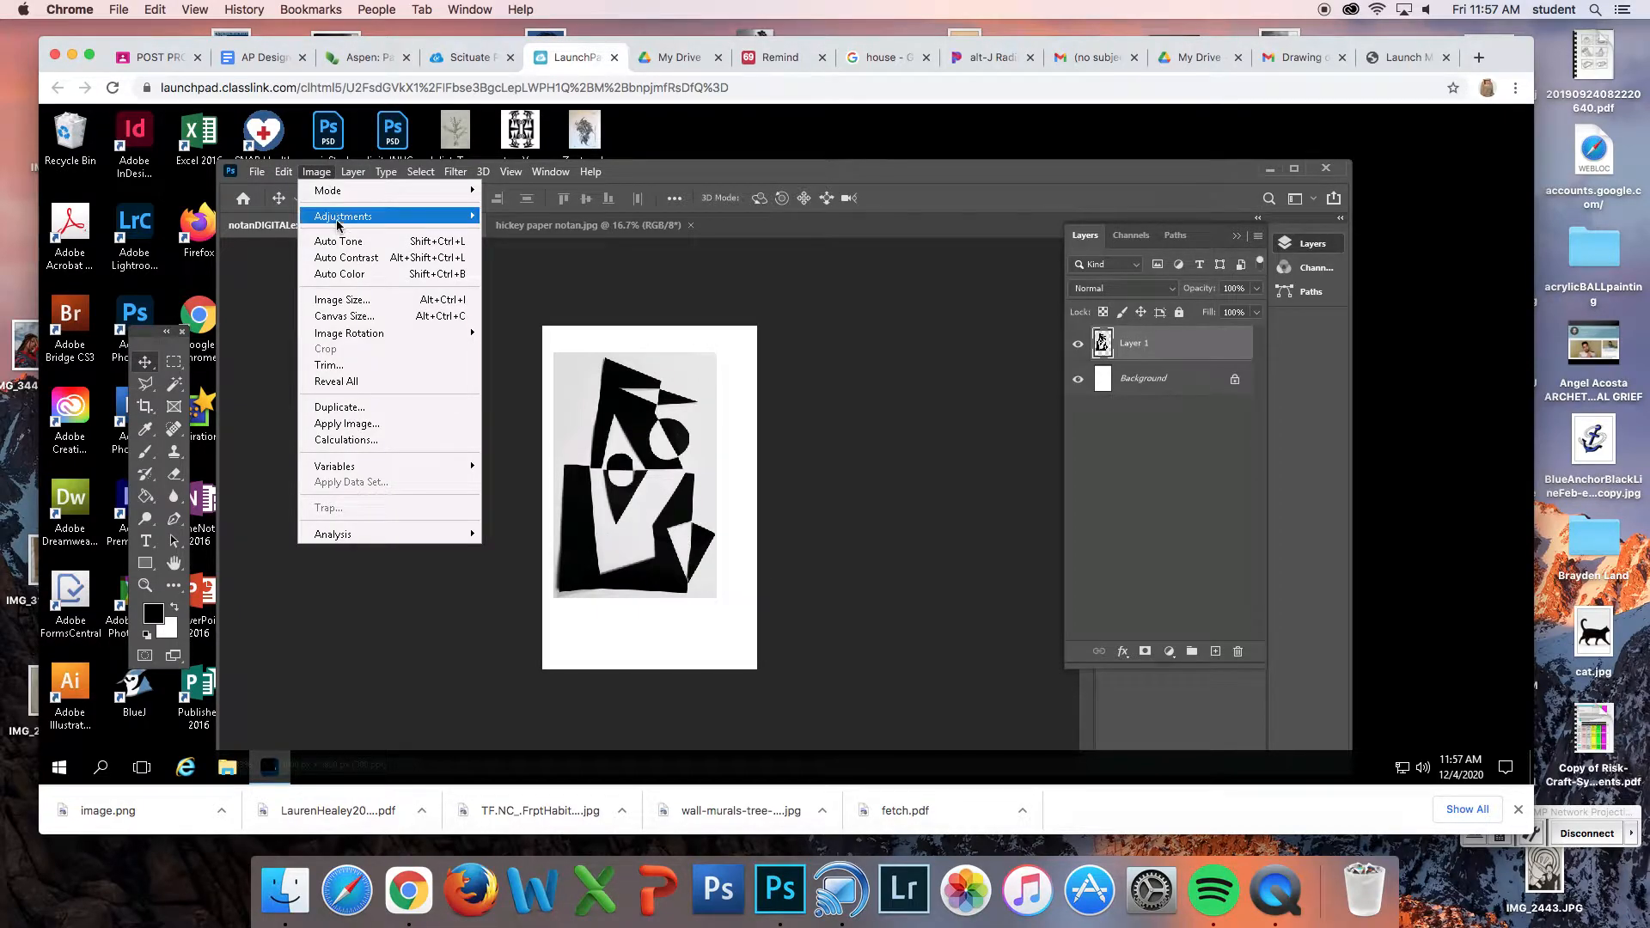
mouse_move(338, 223)
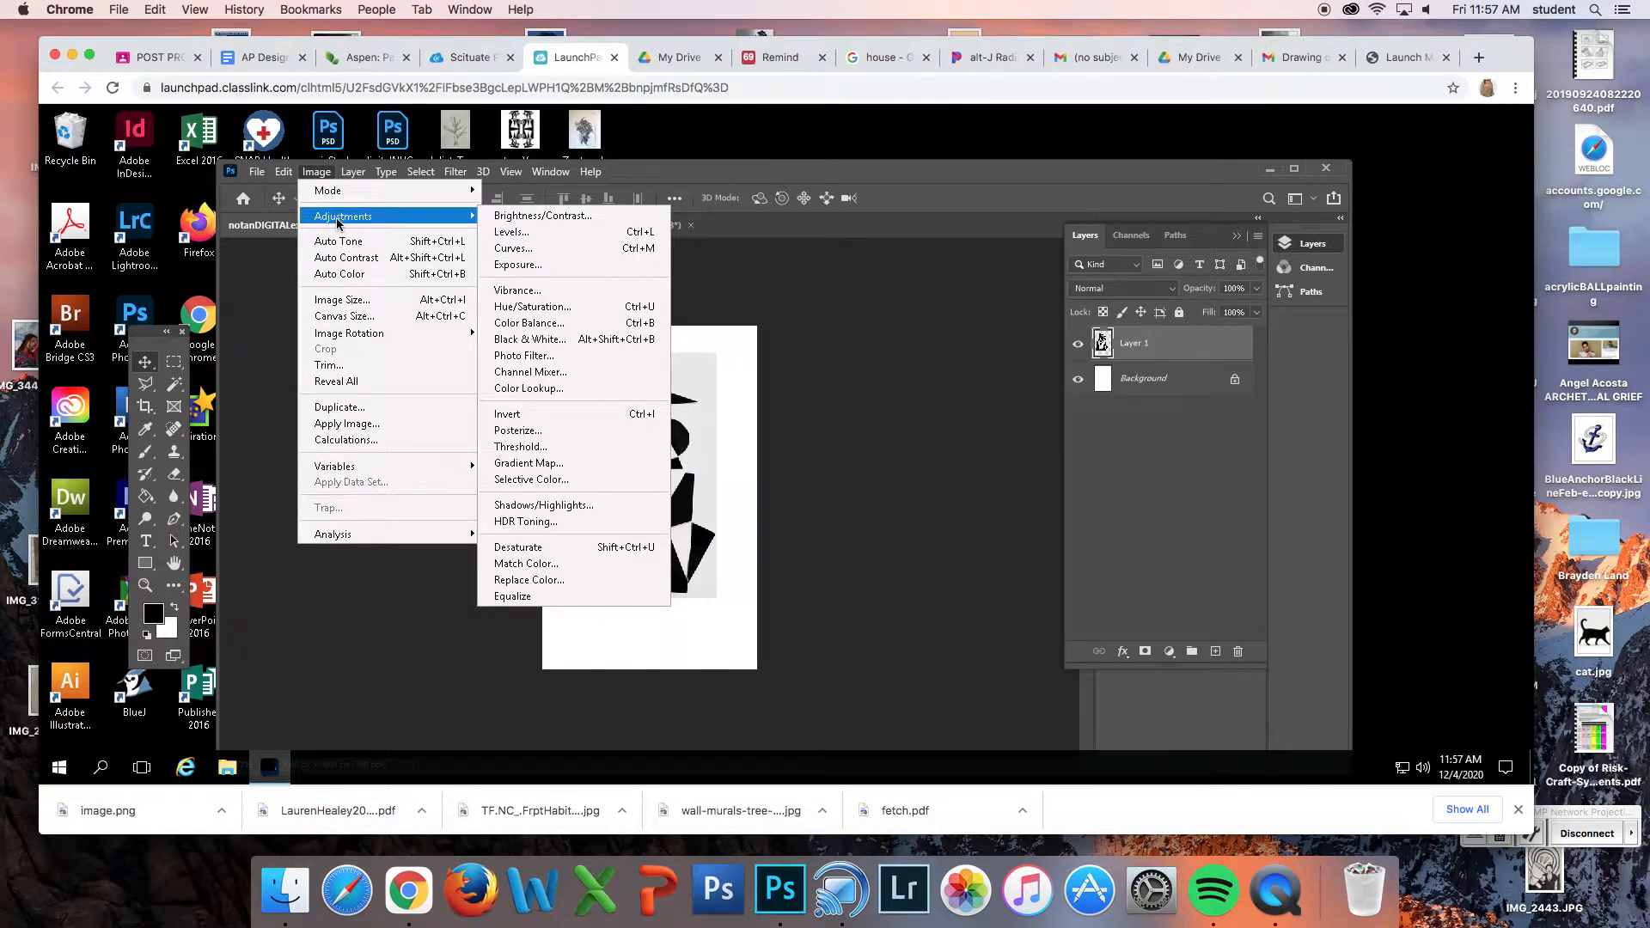
click(534, 219)
drag(937, 176, 961, 174)
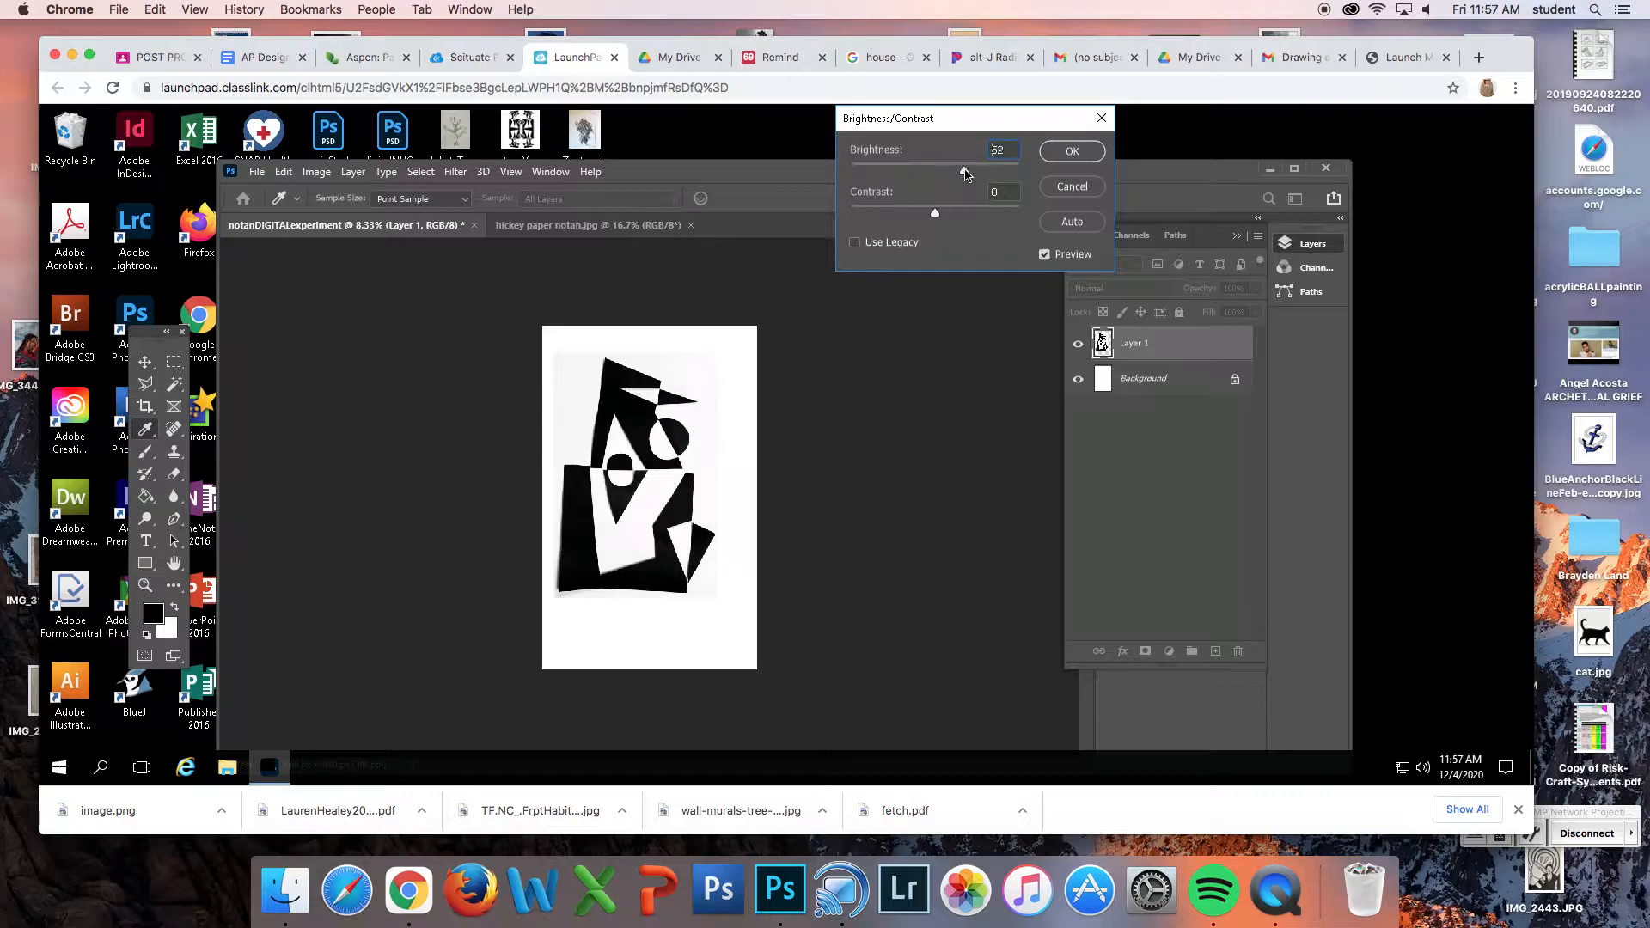
drag(951, 215, 961, 215)
click(1069, 152)
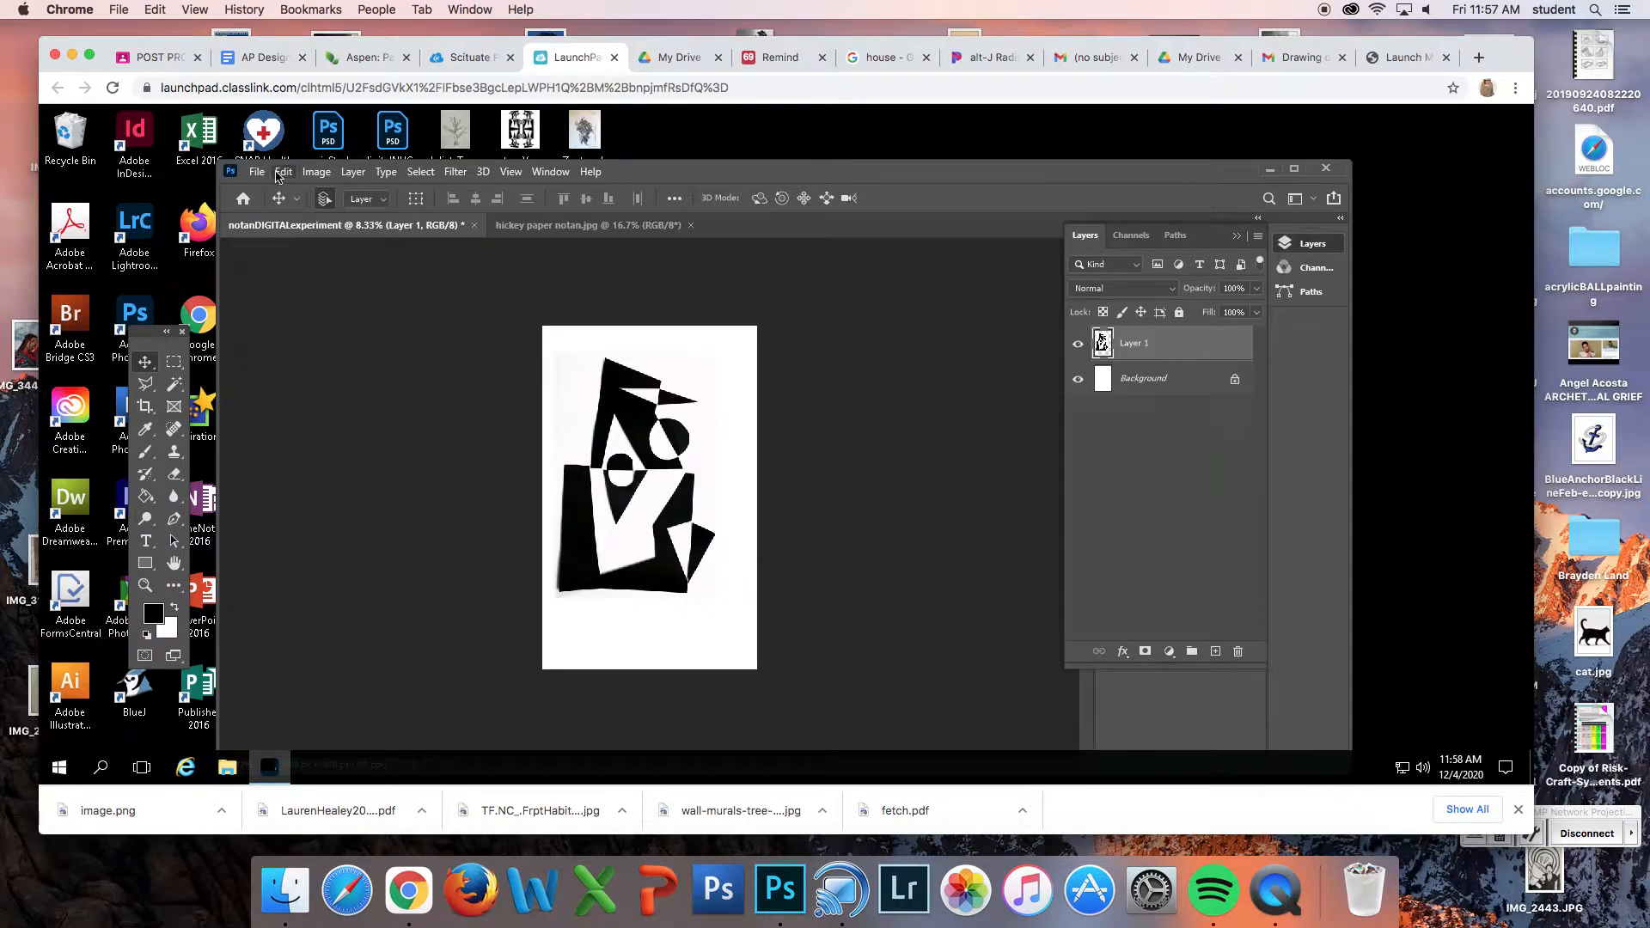
Rotate the notan layer counterclockwise by about 3.2 degrees to straighten the black block
click(278, 174)
mouse_move(361, 510)
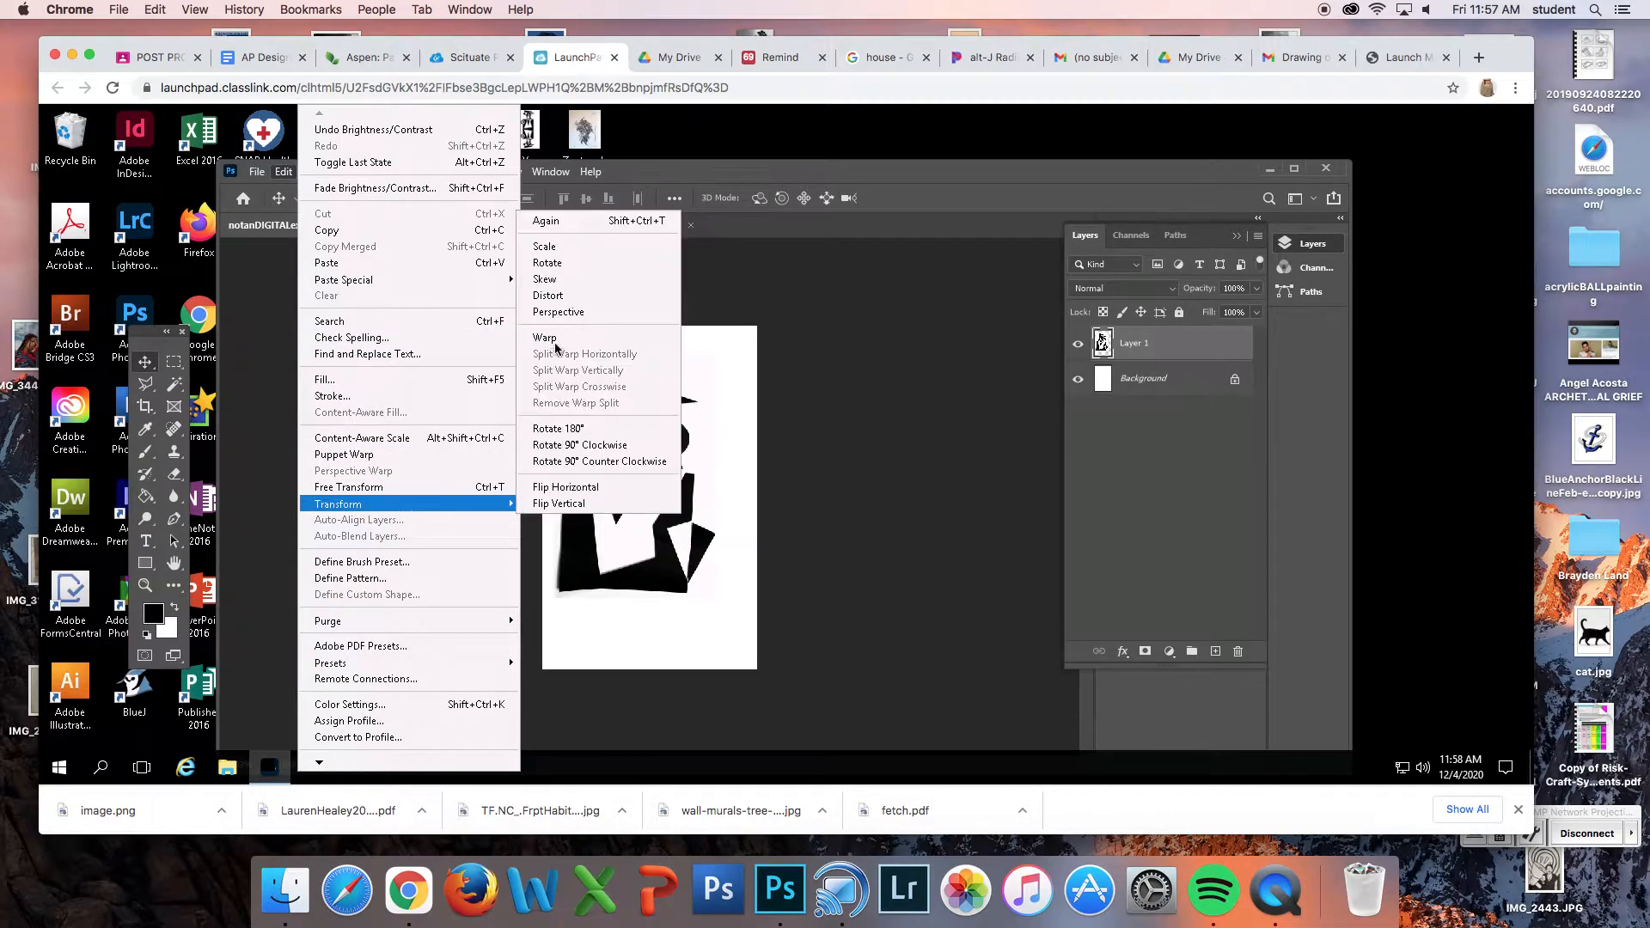
click(550, 262)
drag(546, 353, 545, 362)
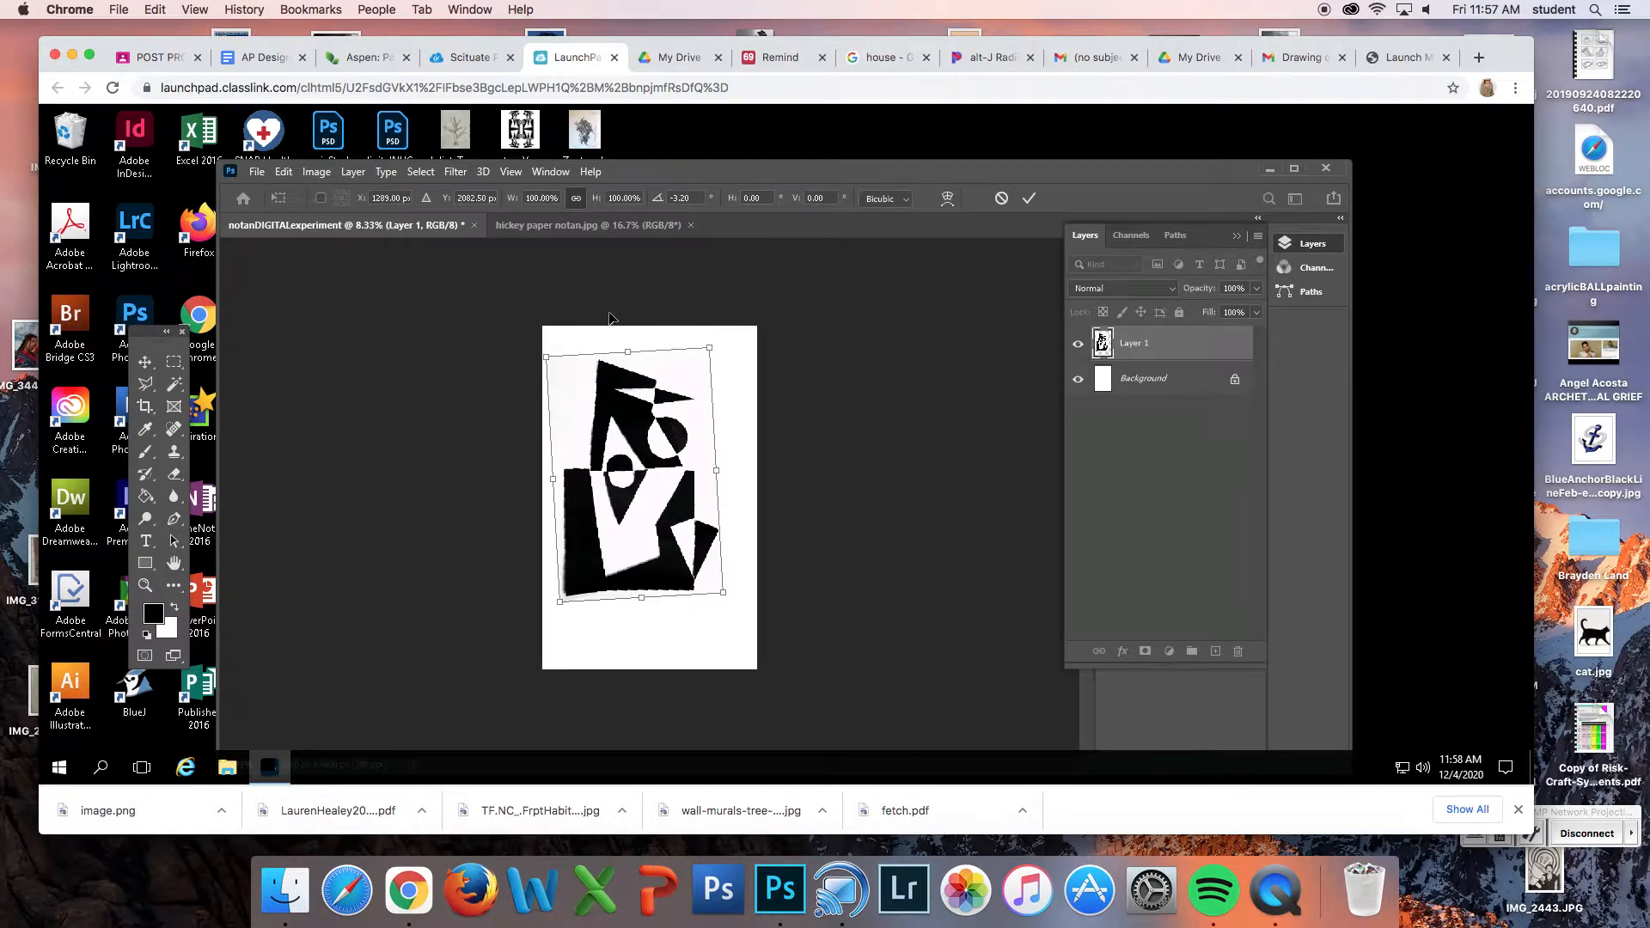
click(283, 171)
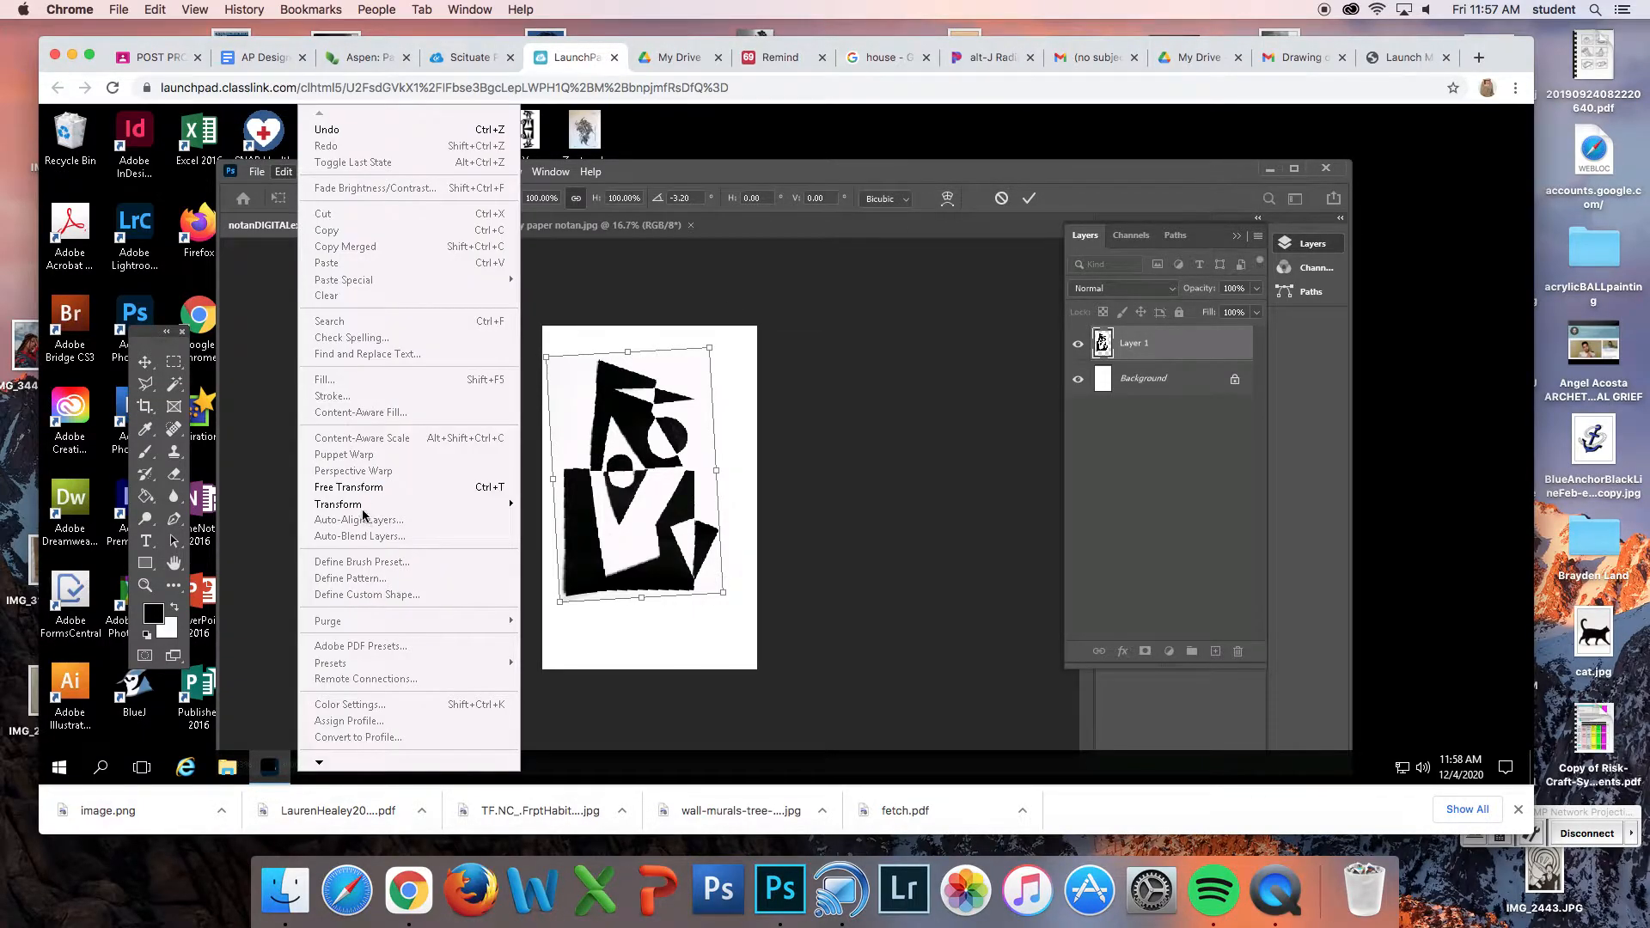
mouse_move(372, 509)
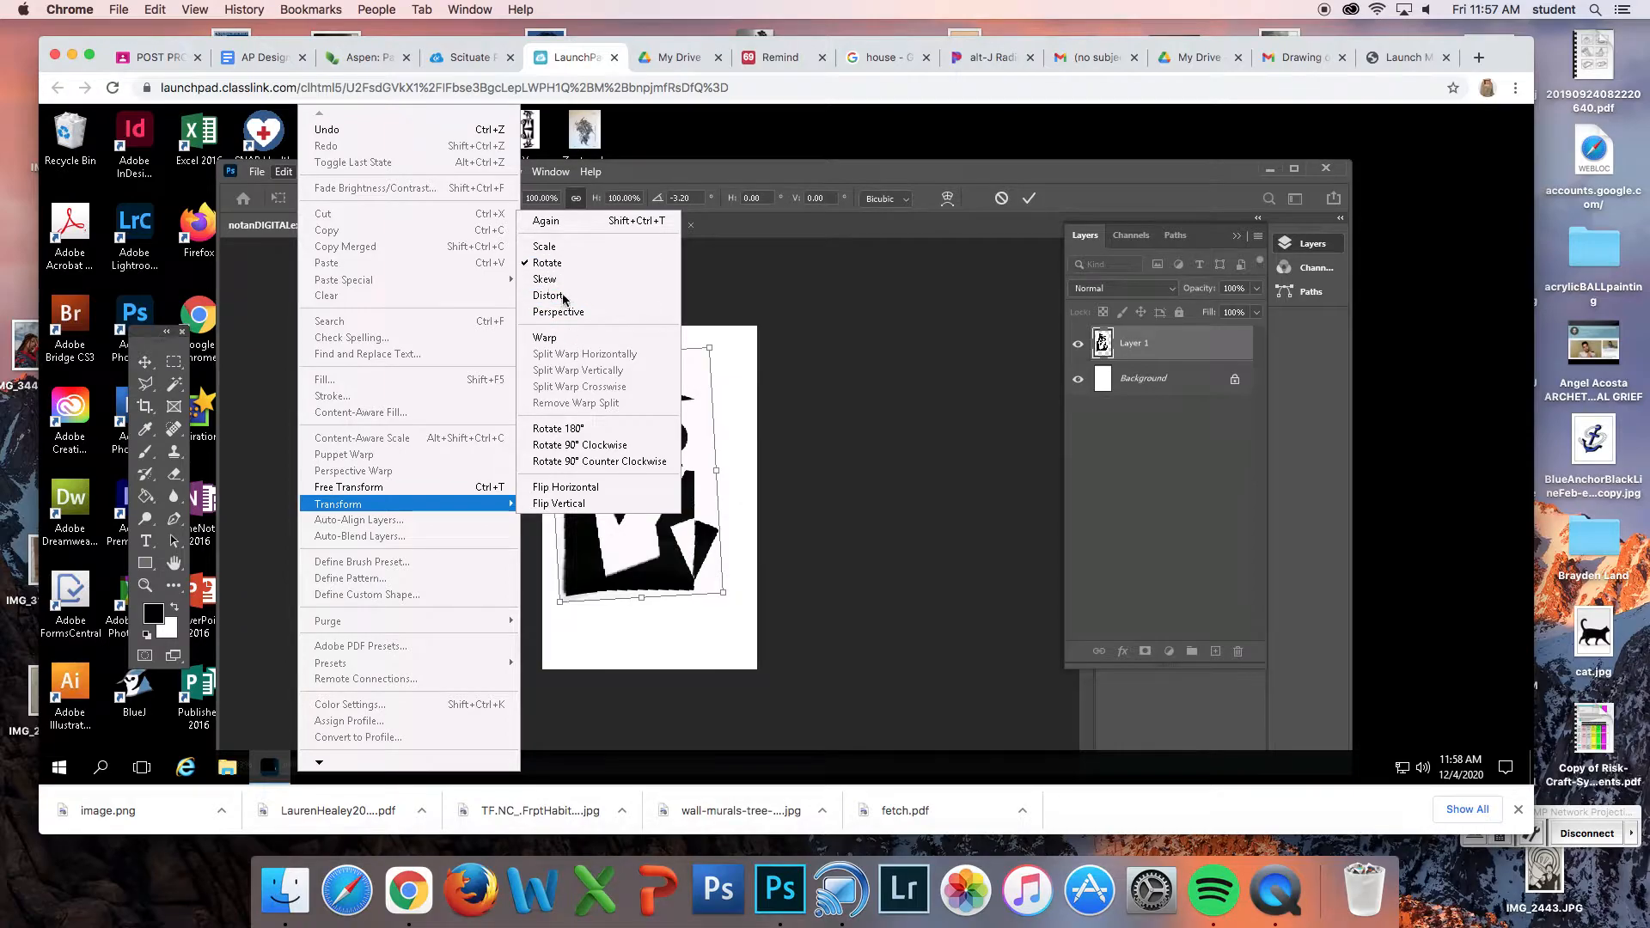
click(1065, 182)
click(1029, 201)
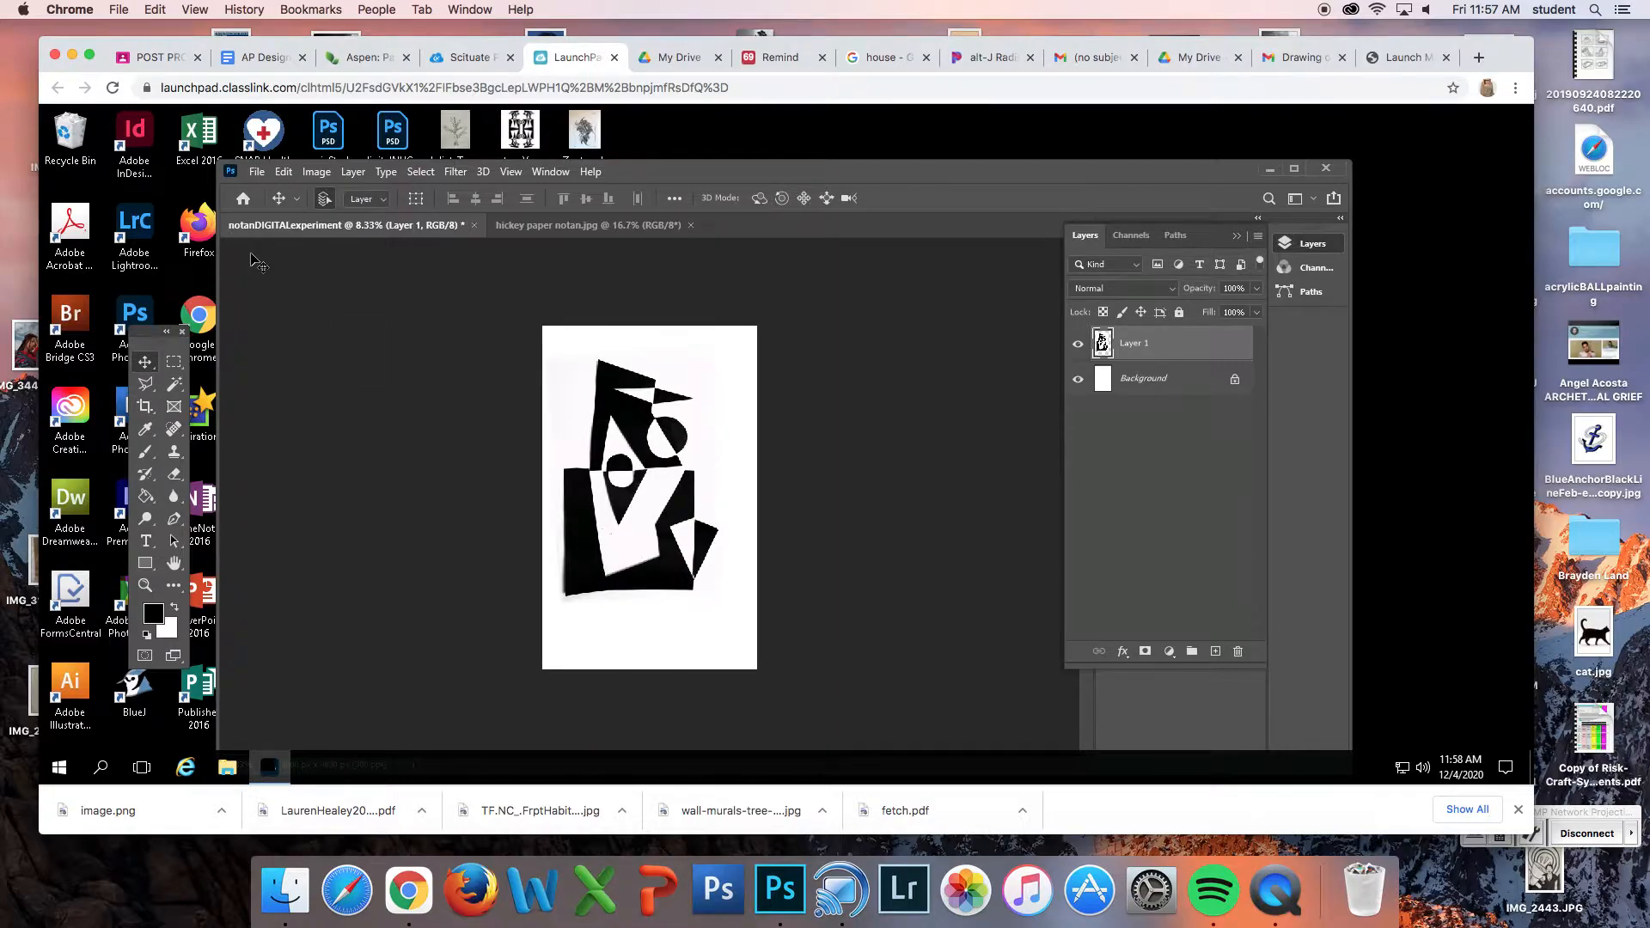
Trim the notan layer by selecting a rectangle tightly around the artwork, inverting the selection, deleting the surroundings and deselecting
click(175, 361)
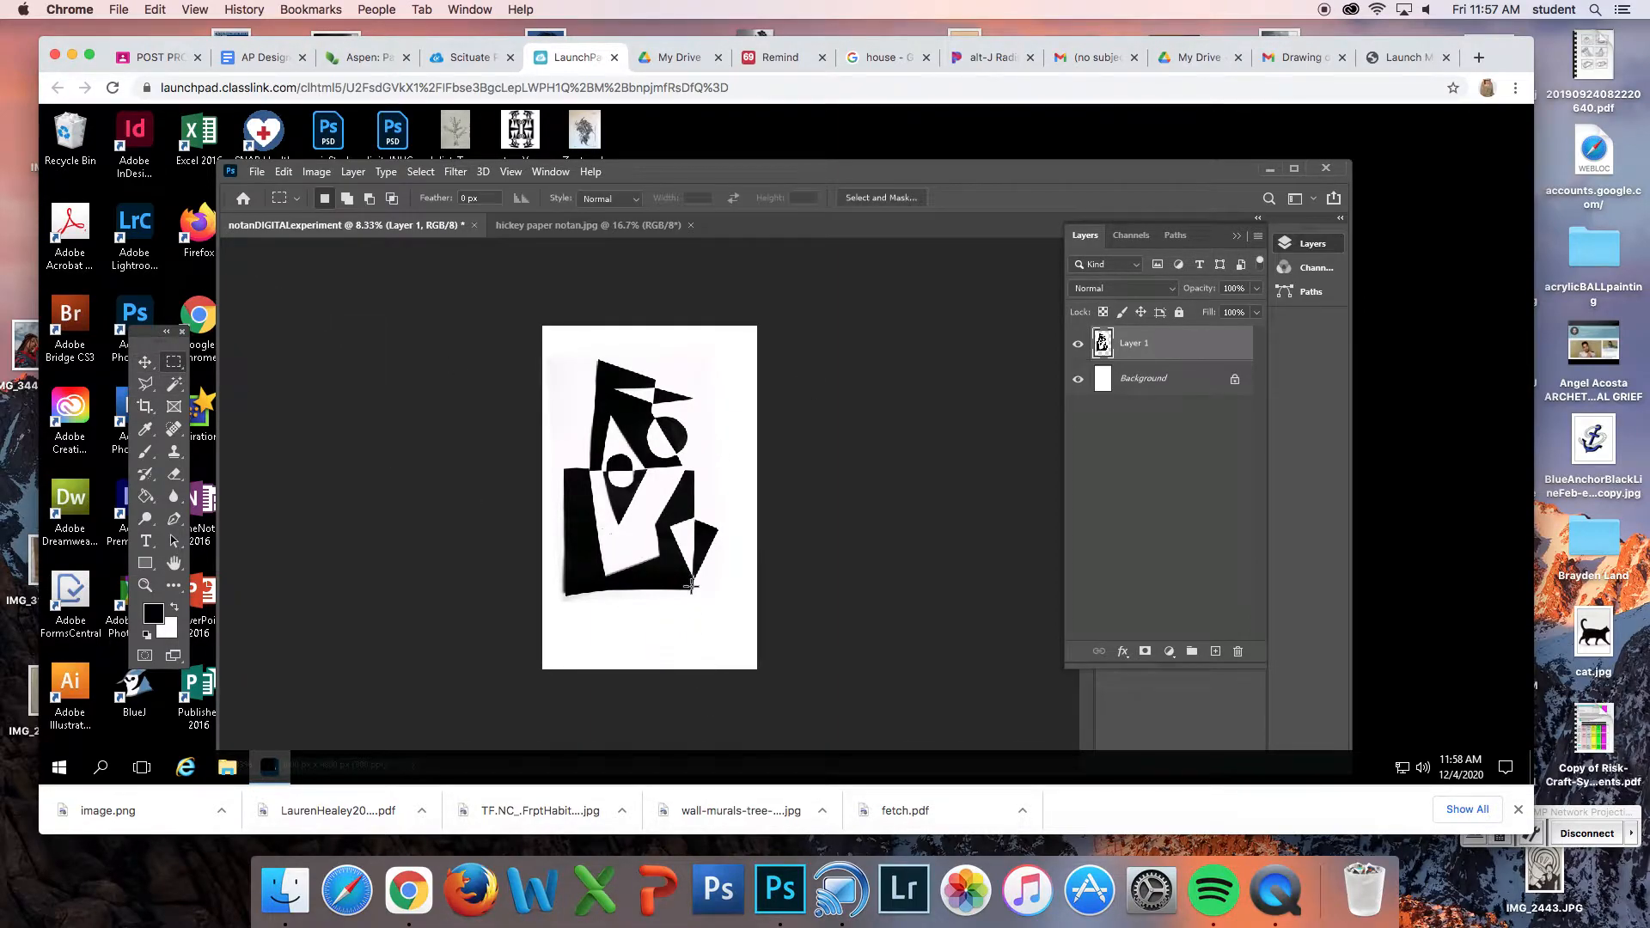
drag(569, 589, 718, 358)
click(420, 171)
click(449, 239)
key(Delete)
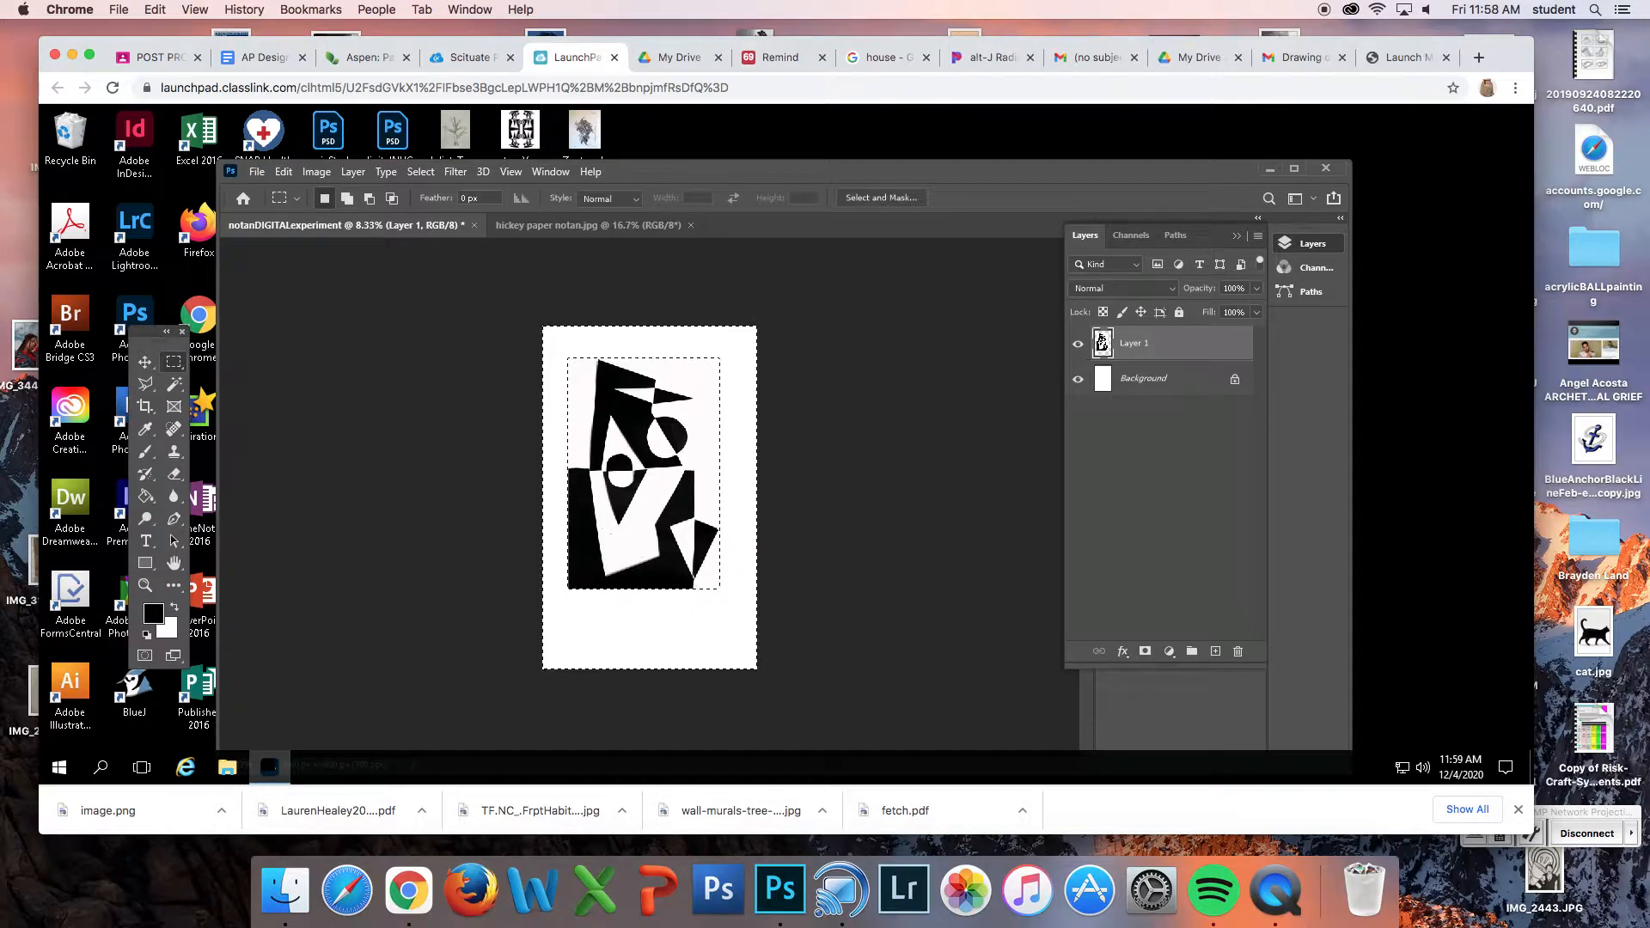
key(ctrl+d)
Scale the trimmed notan layer proportionally to about 67.6% and place it in the canvas's upper left corner
click(284, 172)
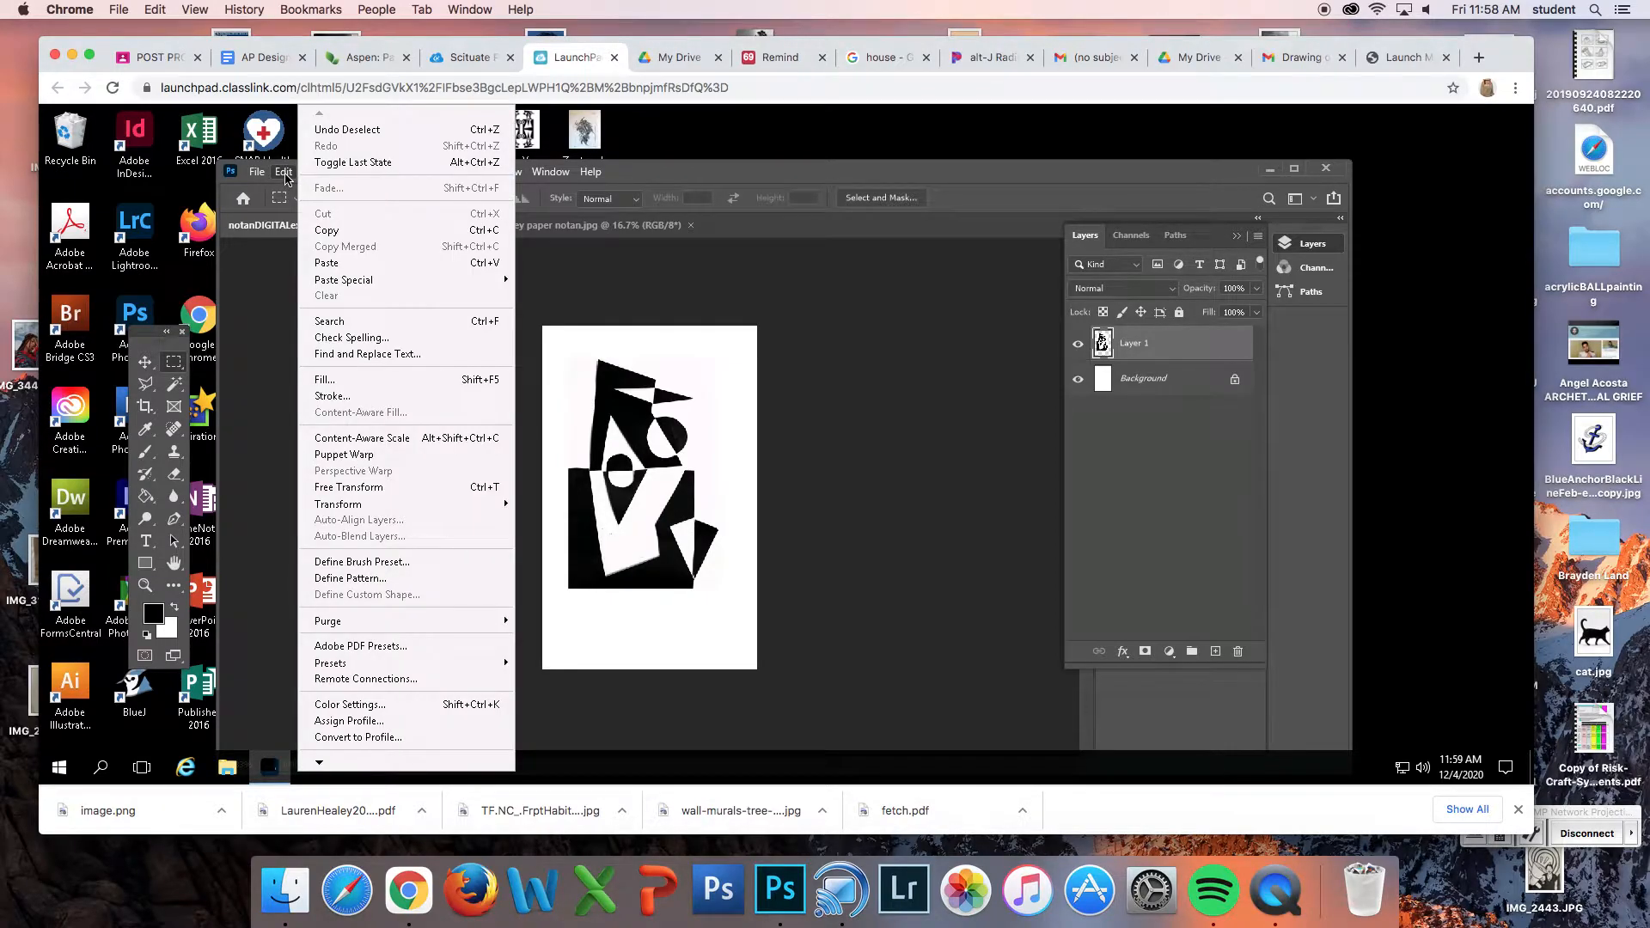
mouse_move(345, 505)
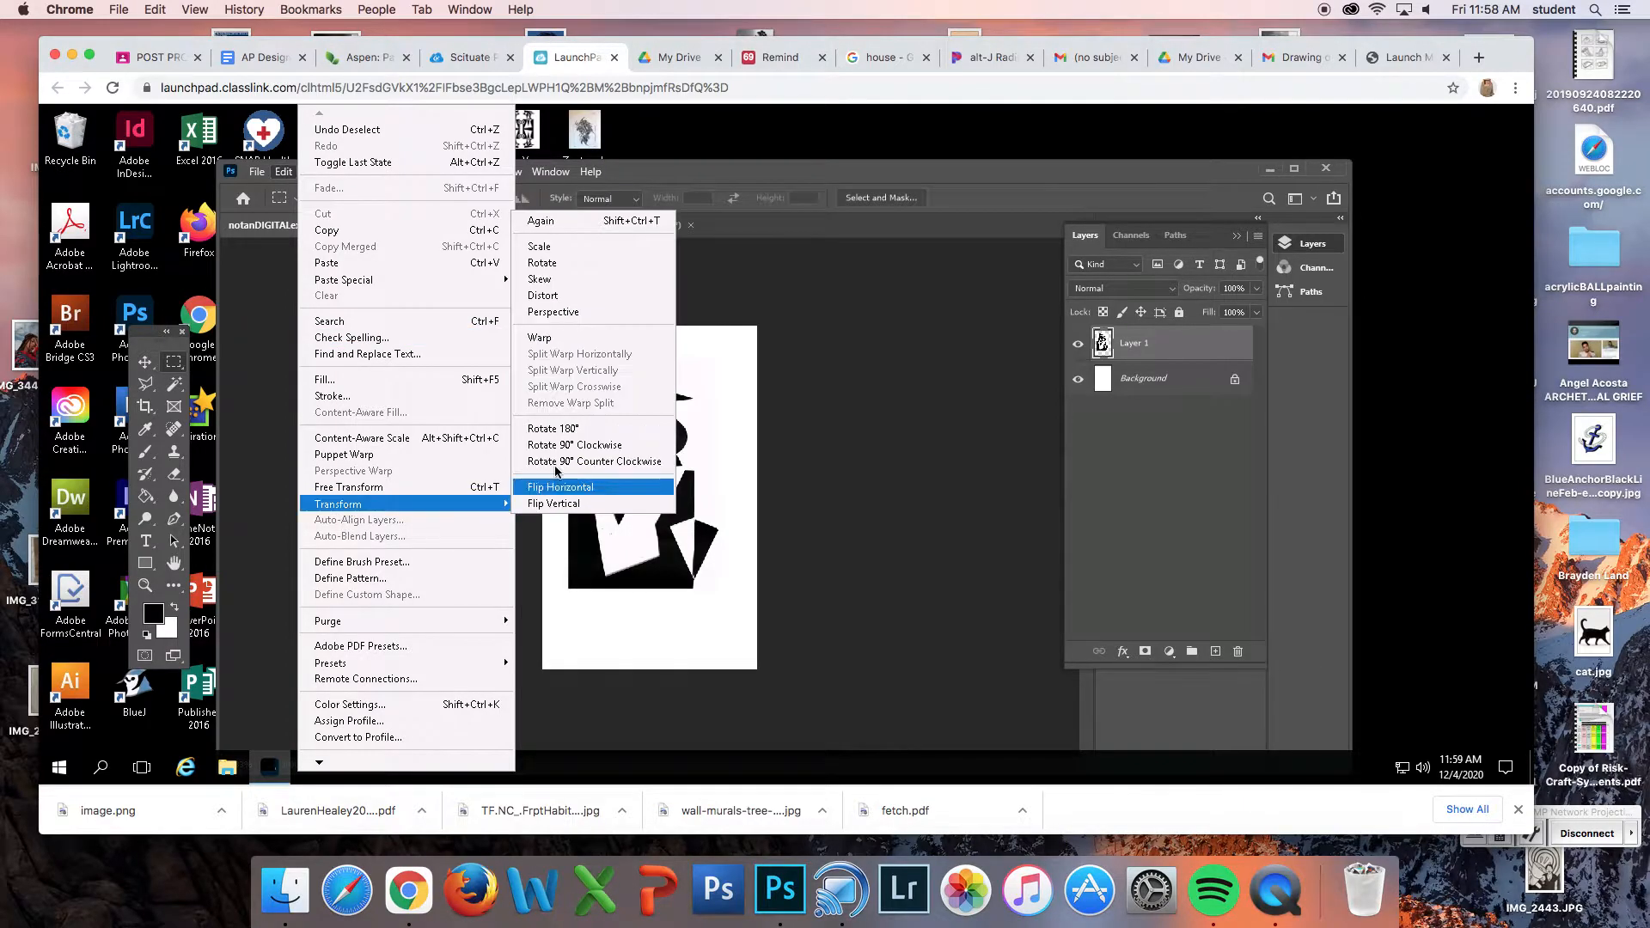
click(555, 248)
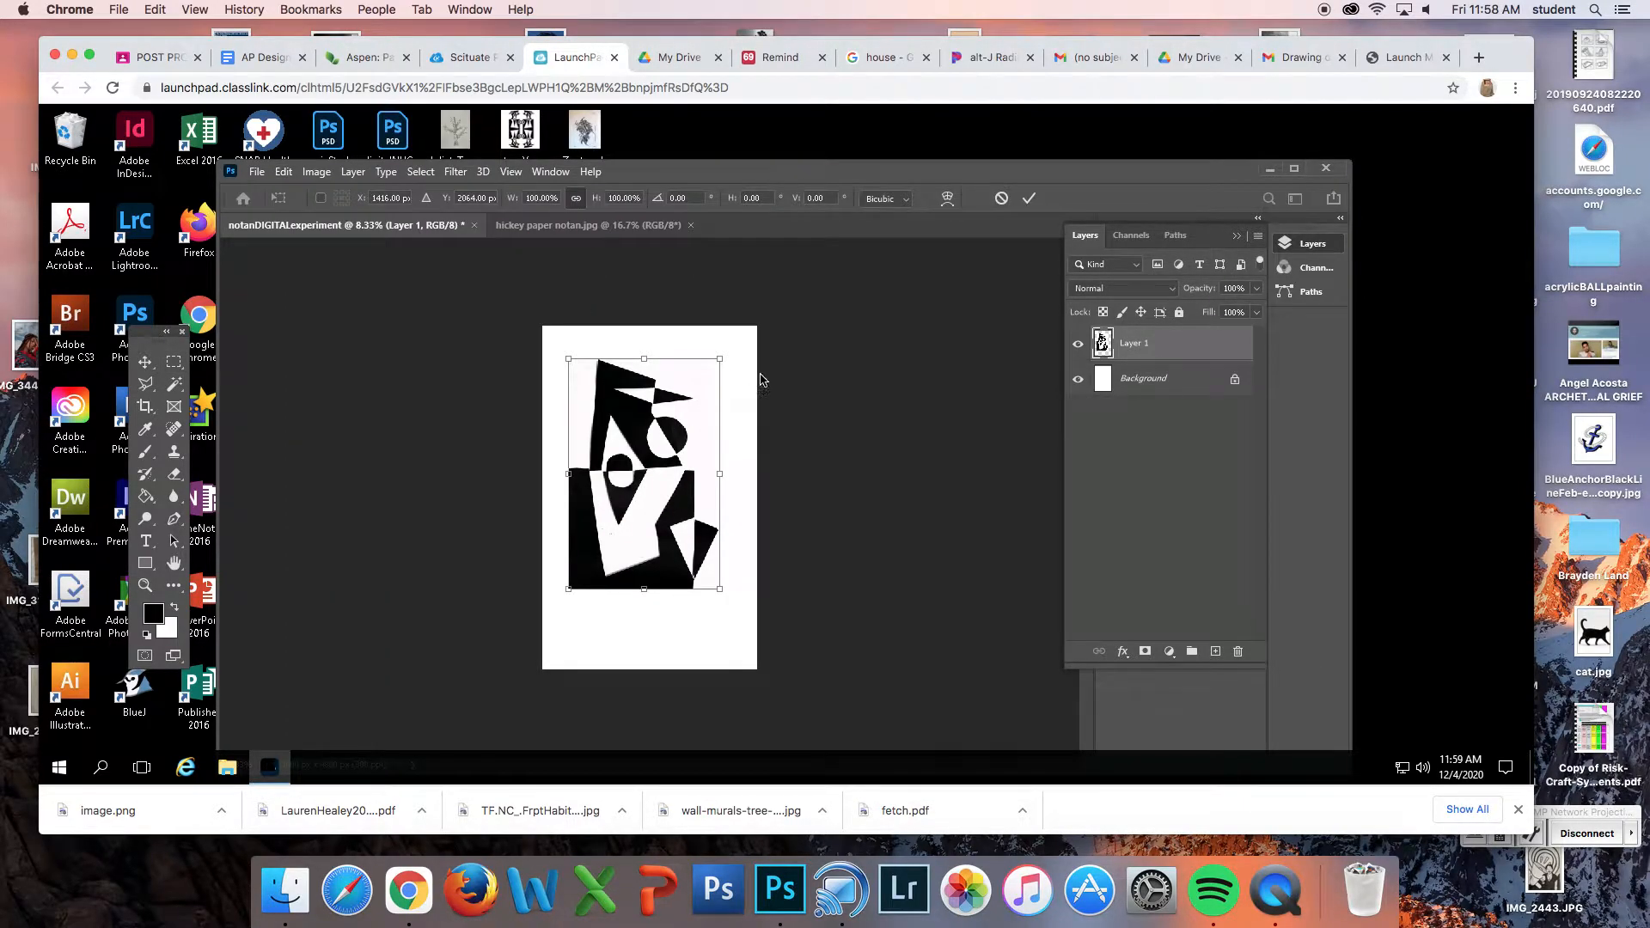
drag(722, 361, 673, 434)
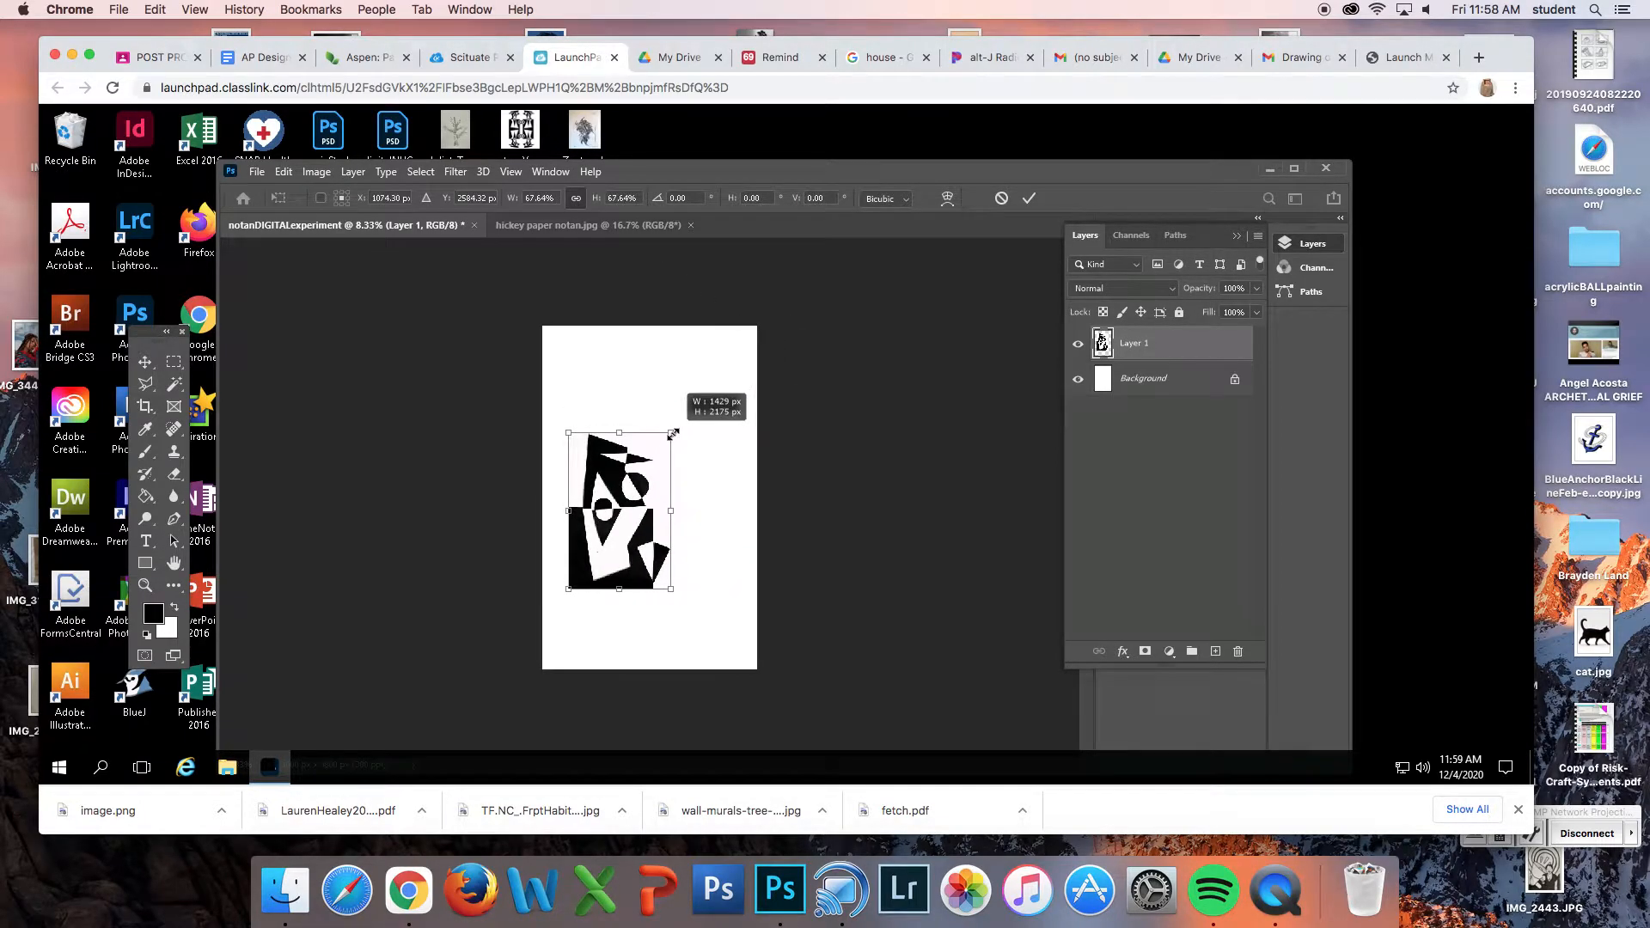
drag(620, 509, 607, 410)
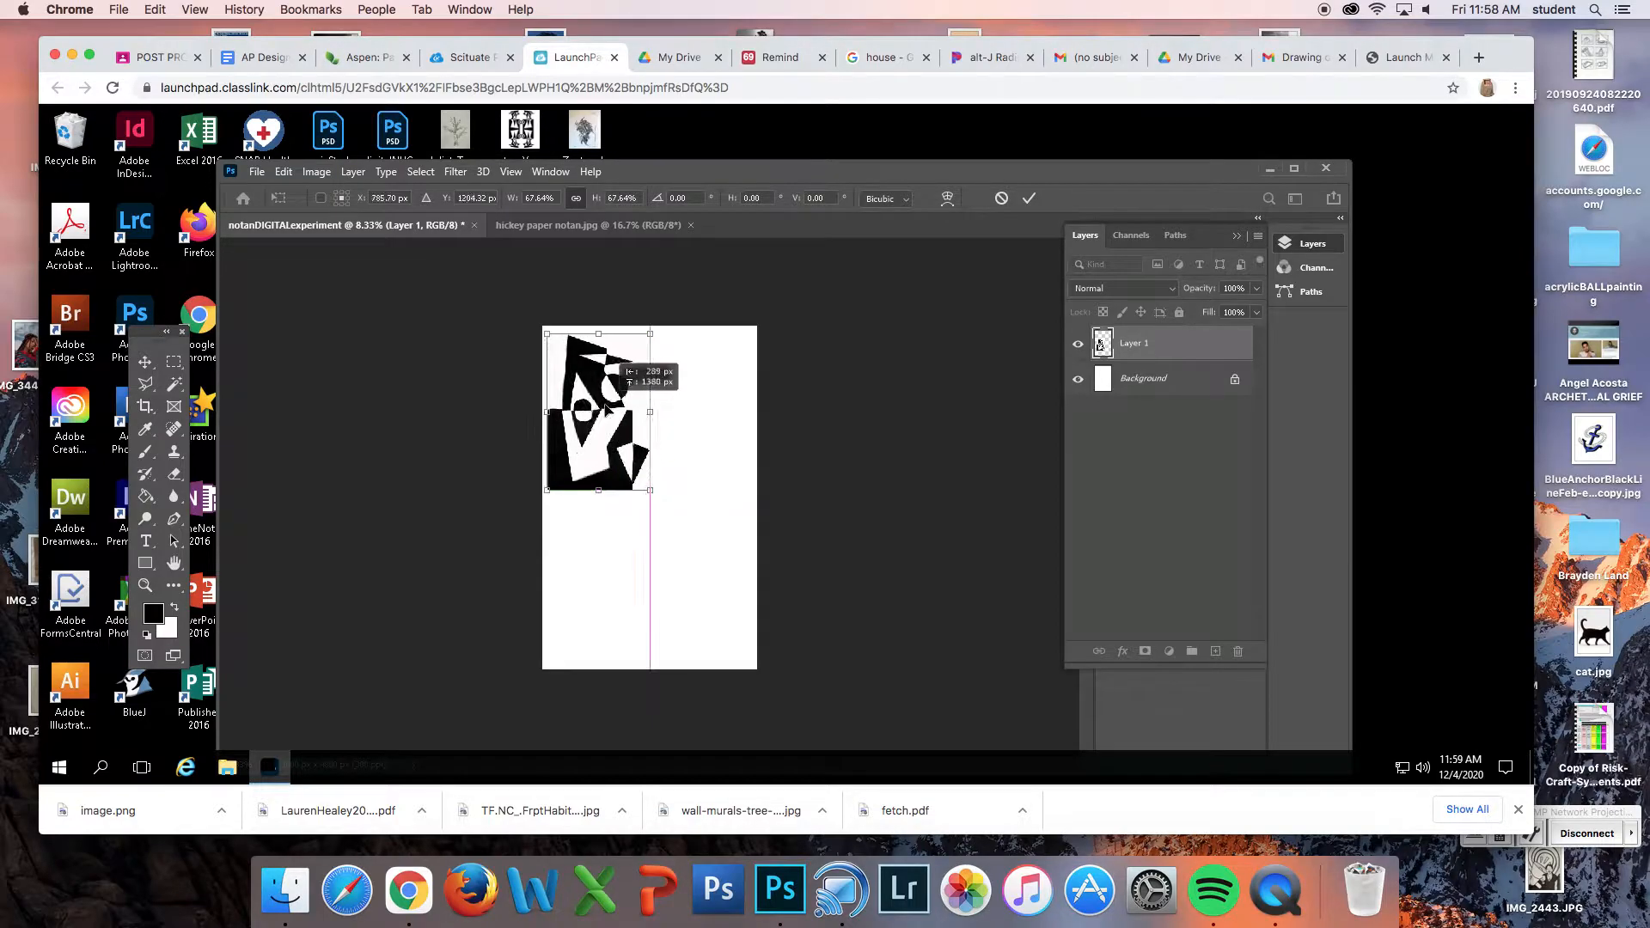
click(1029, 198)
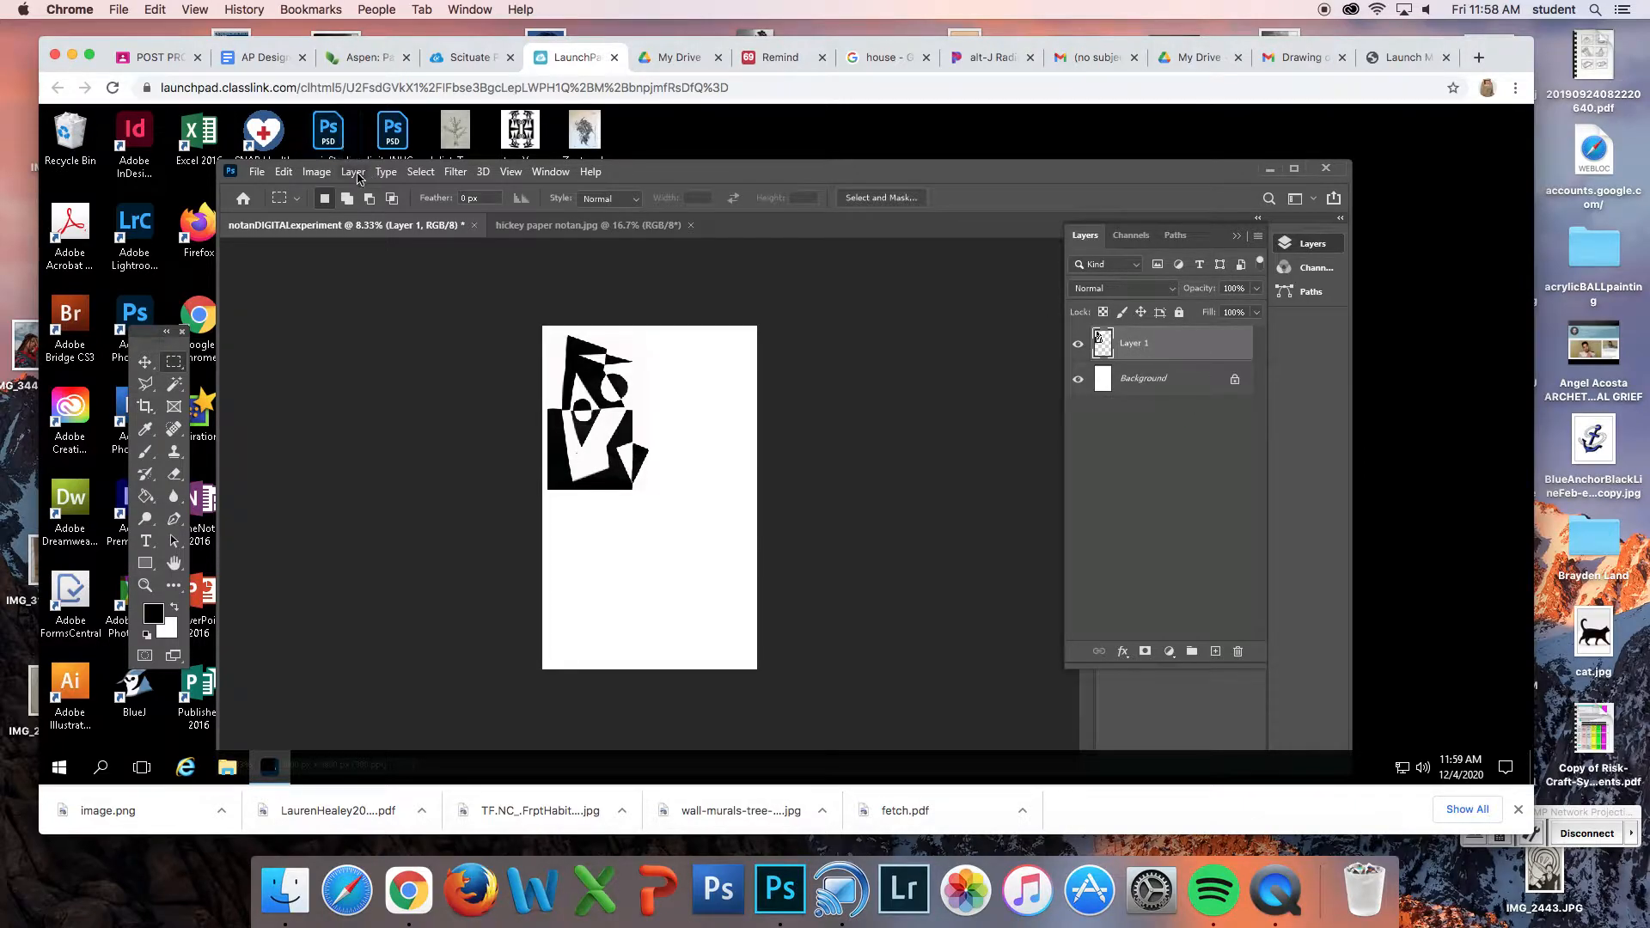
Duplicate the notan layer within the same document and place the copy beside the original in the canvas's upper right
click(353, 172)
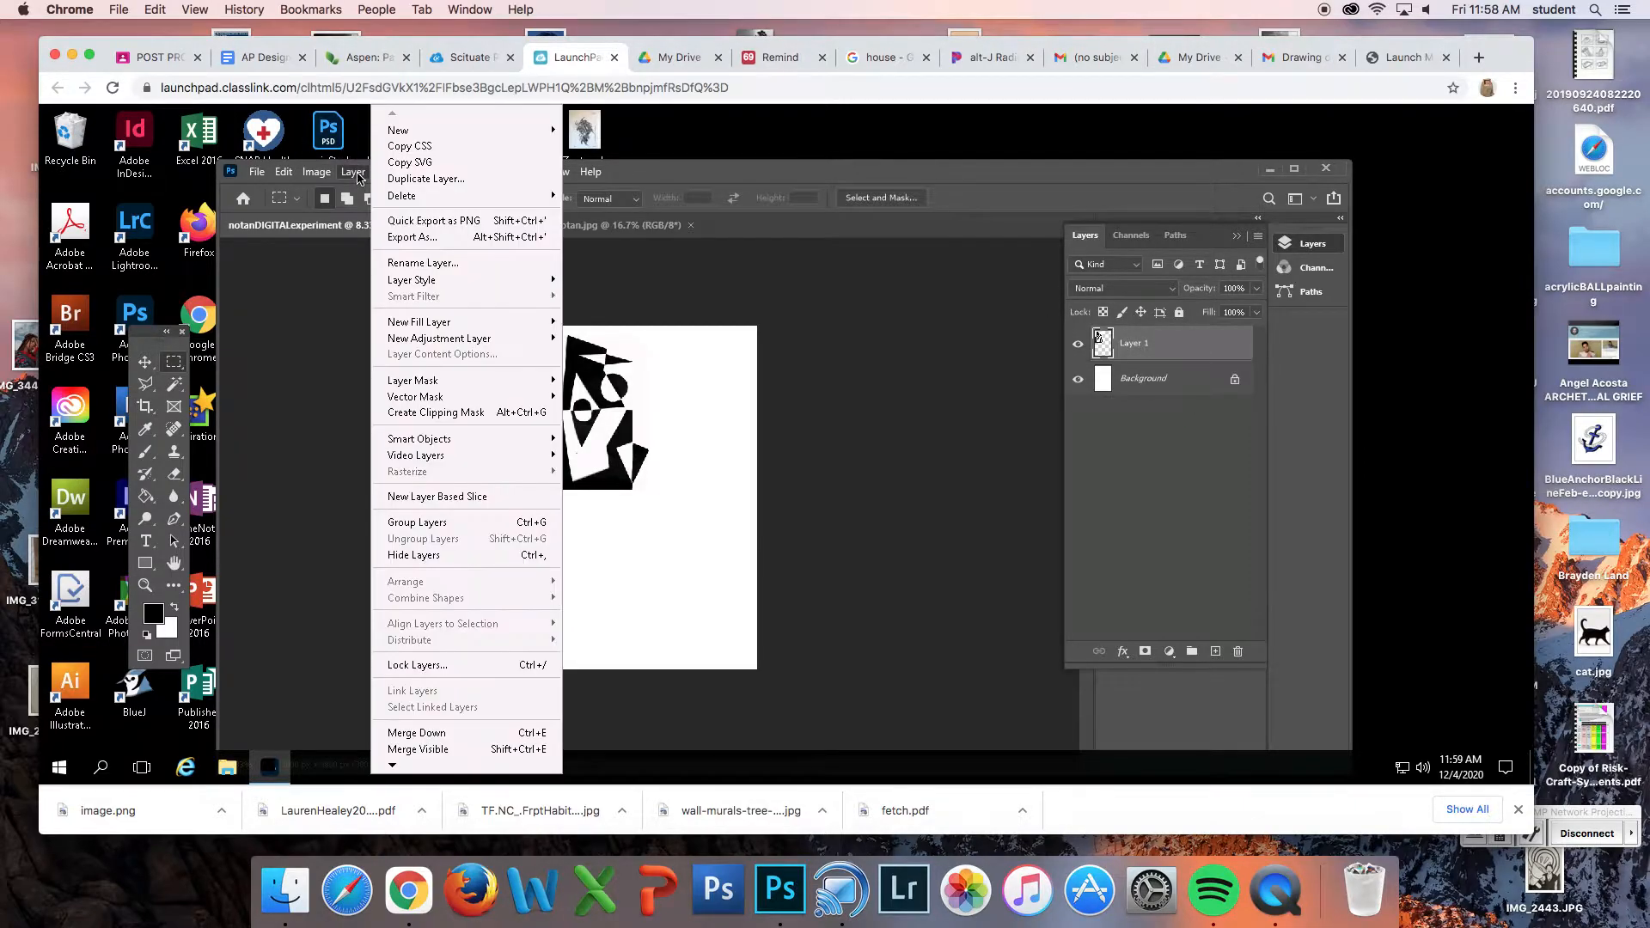
click(405, 178)
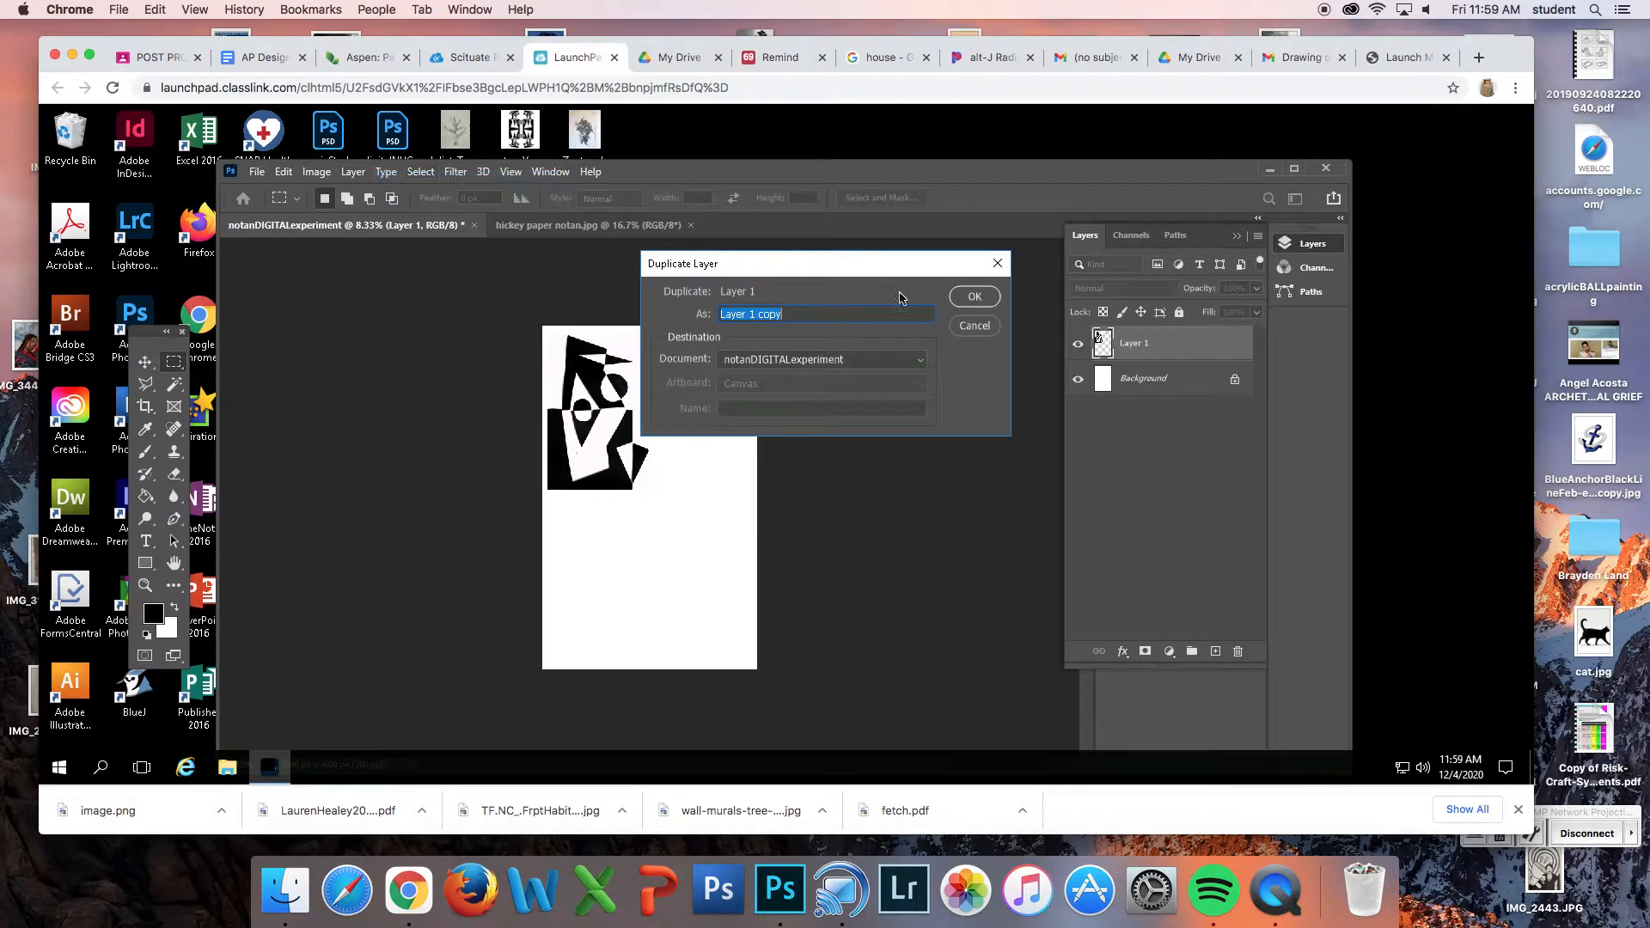
click(975, 297)
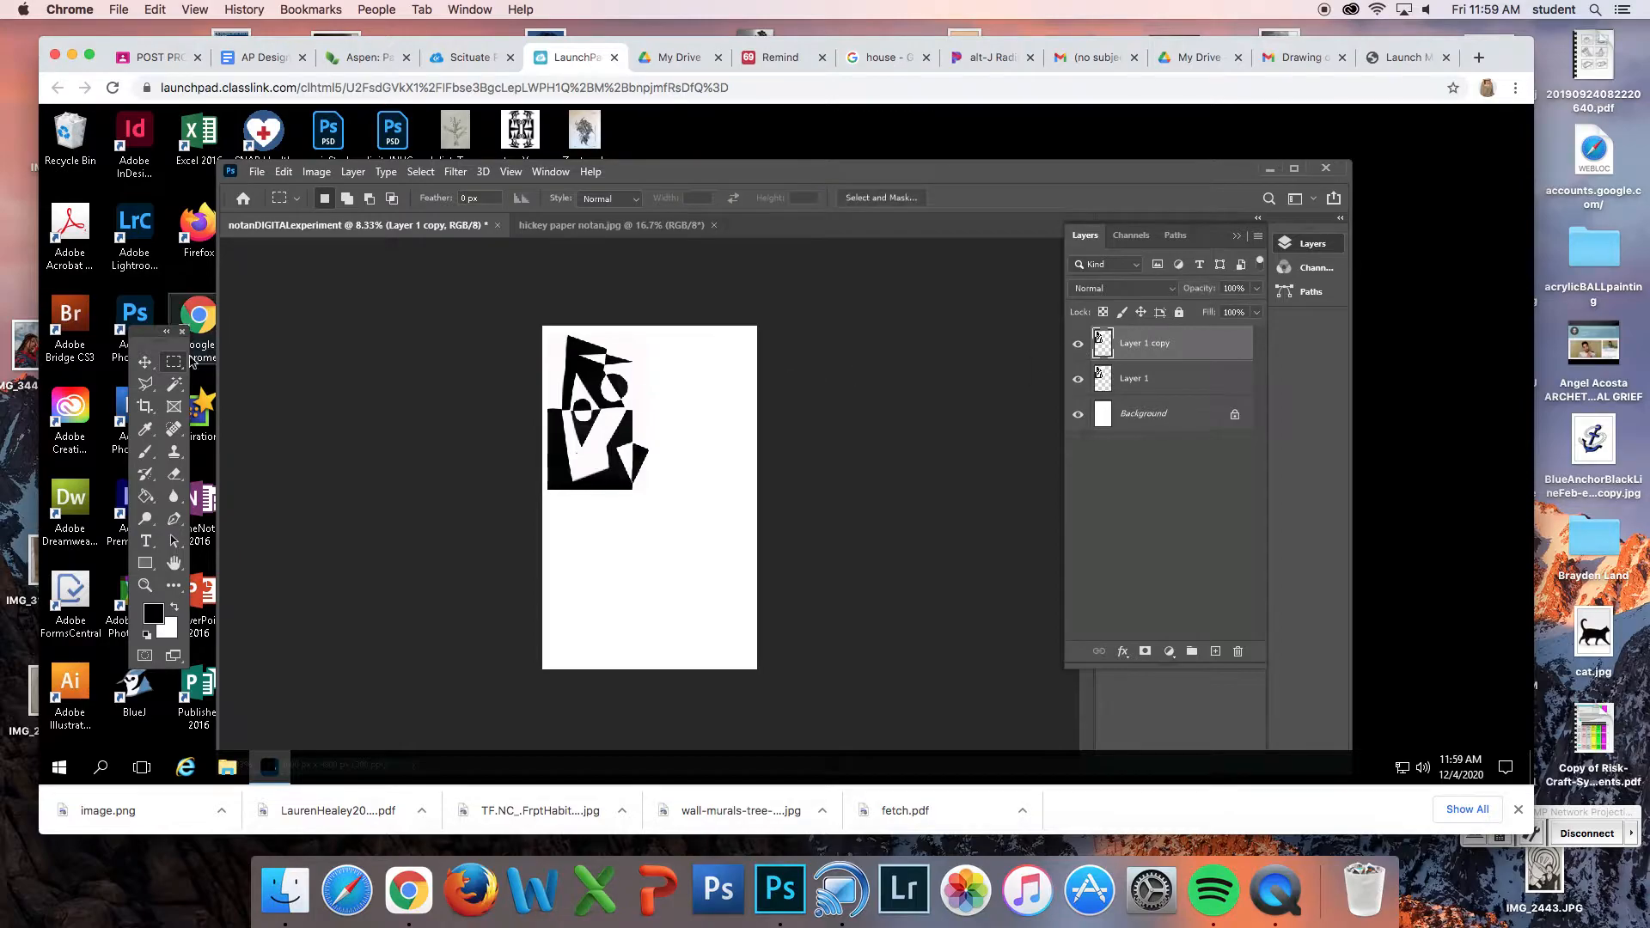
click(145, 360)
drag(153, 338, 460, 308)
drag(591, 393, 703, 393)
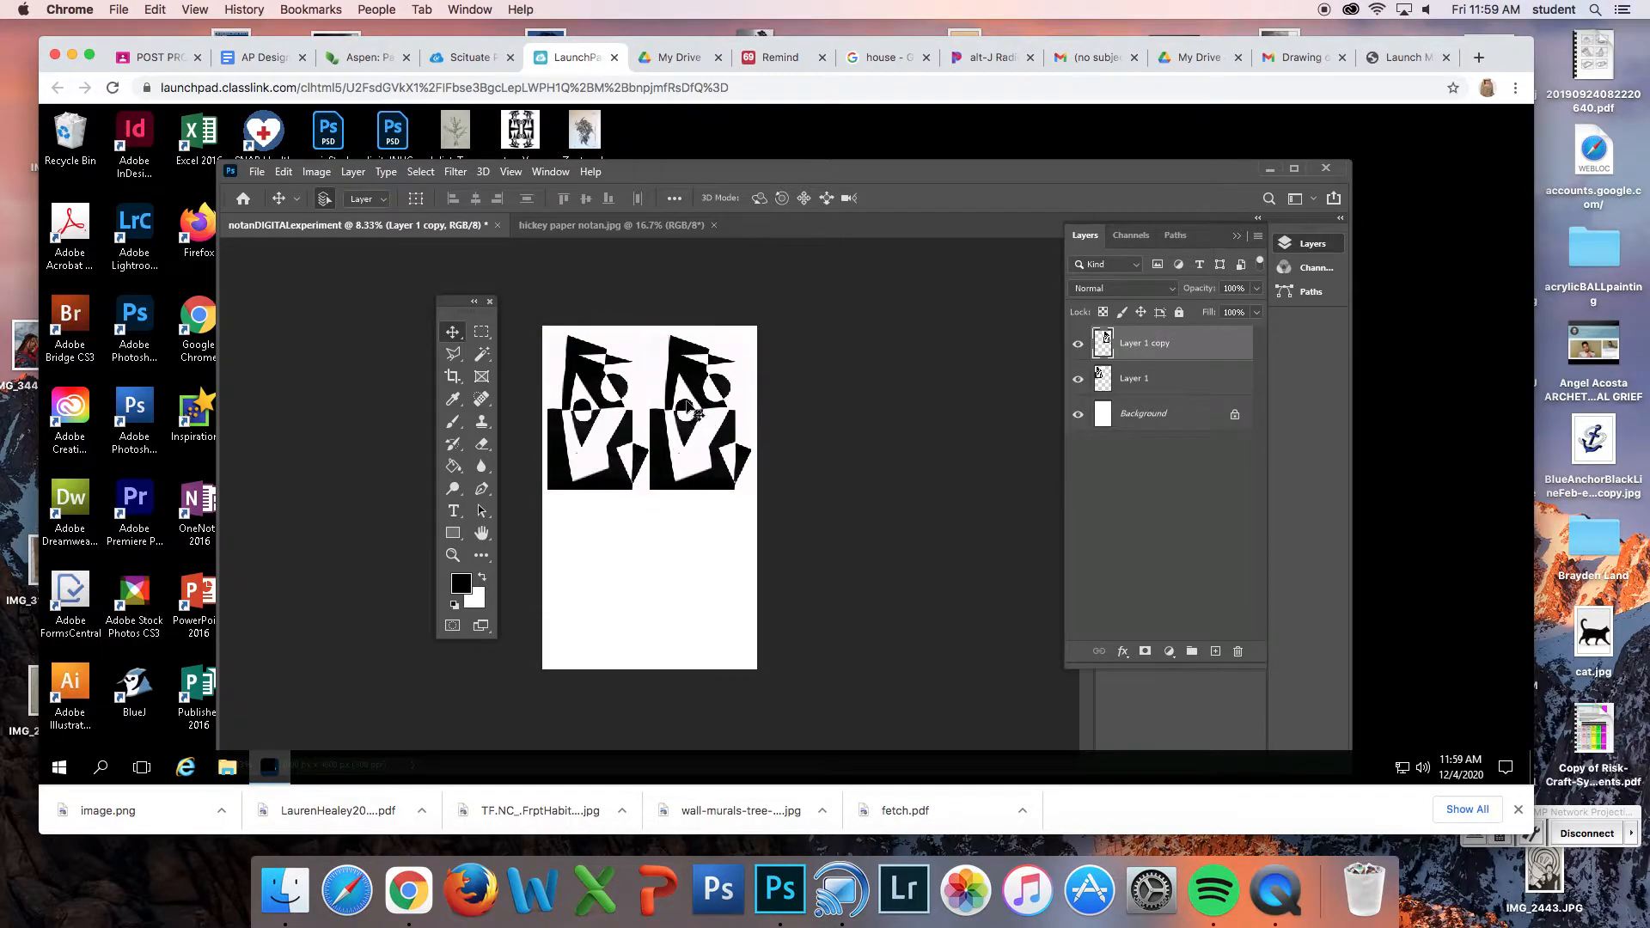
Flip the duplicated notan layer horizontally so it mirrors the original beside it
click(281, 173)
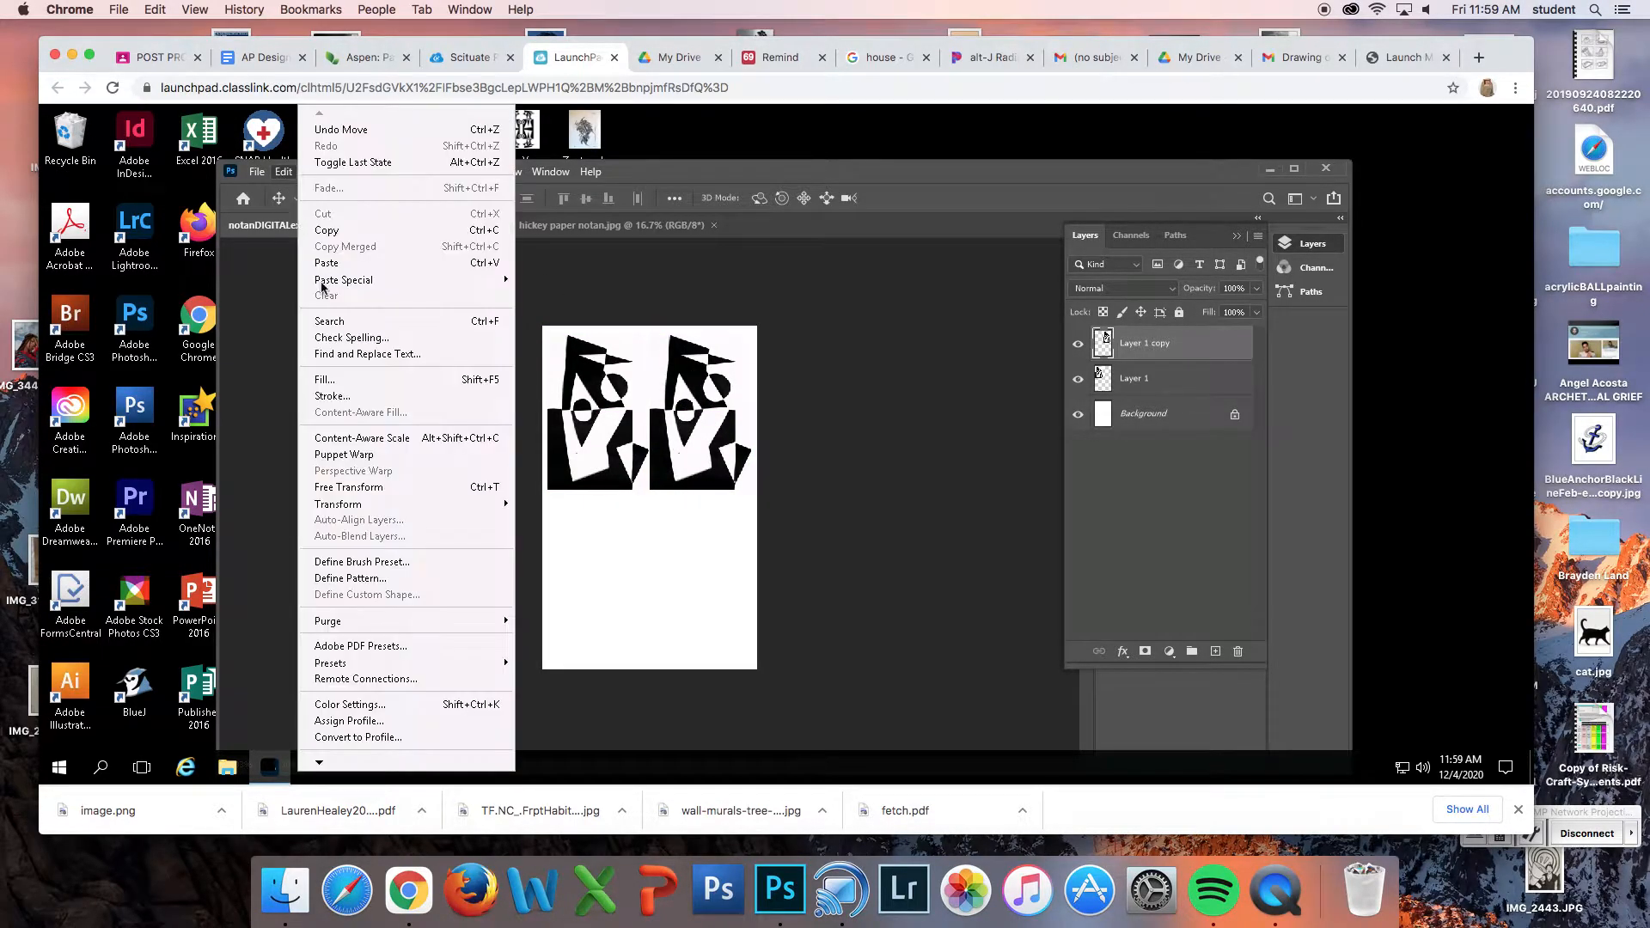
mouse_move(413, 503)
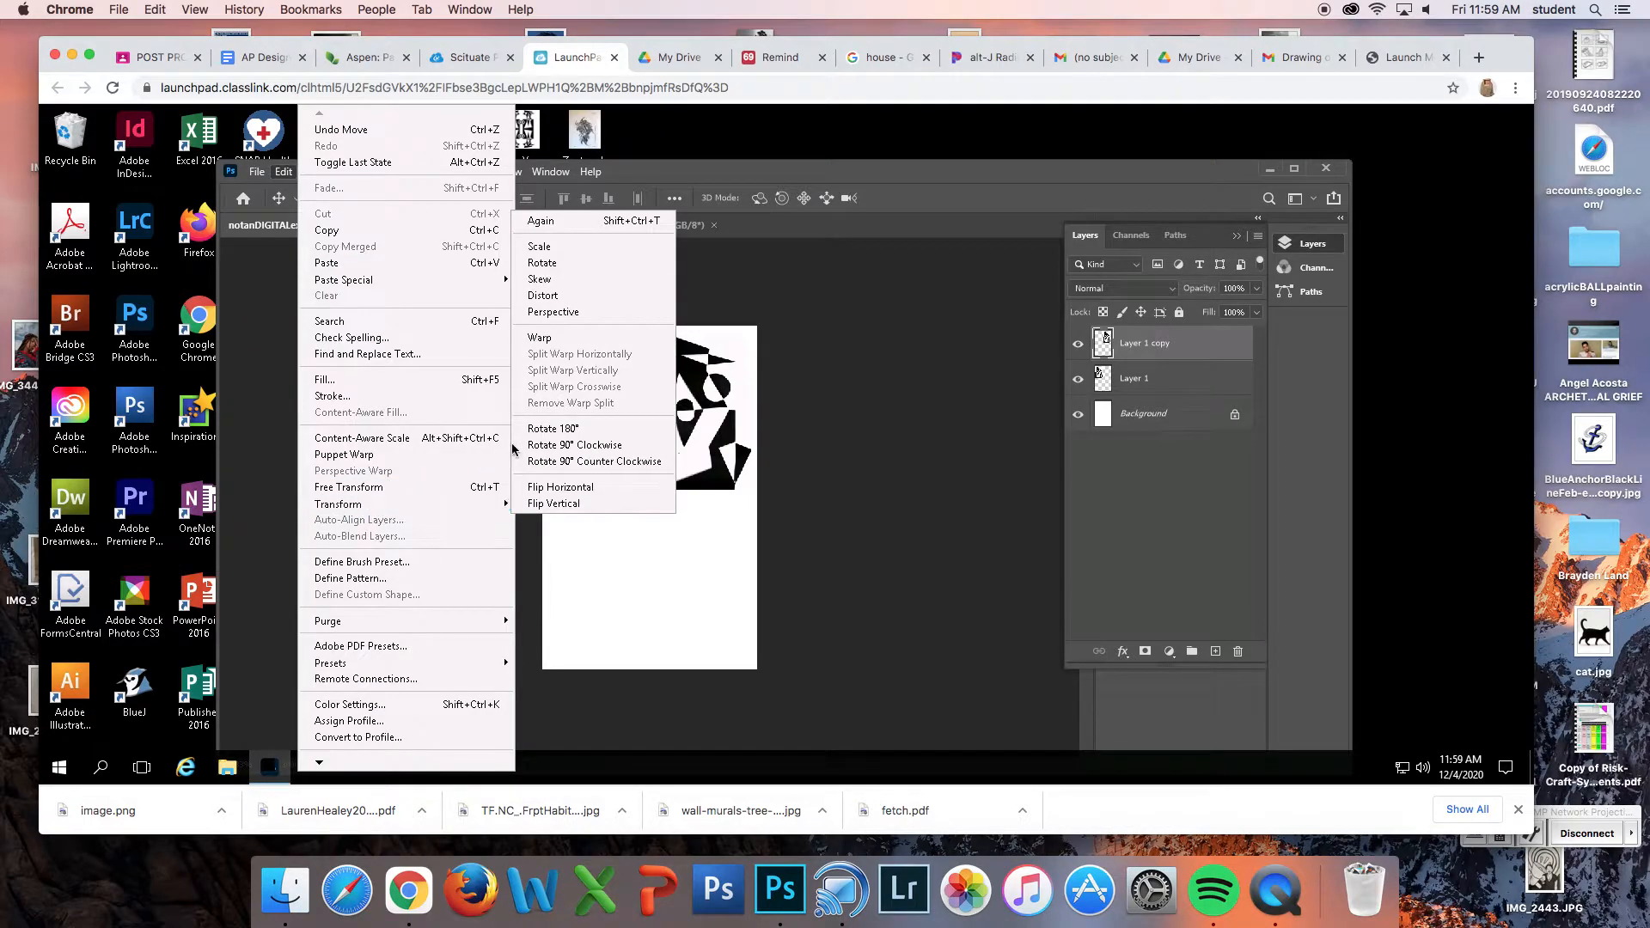
click(559, 487)
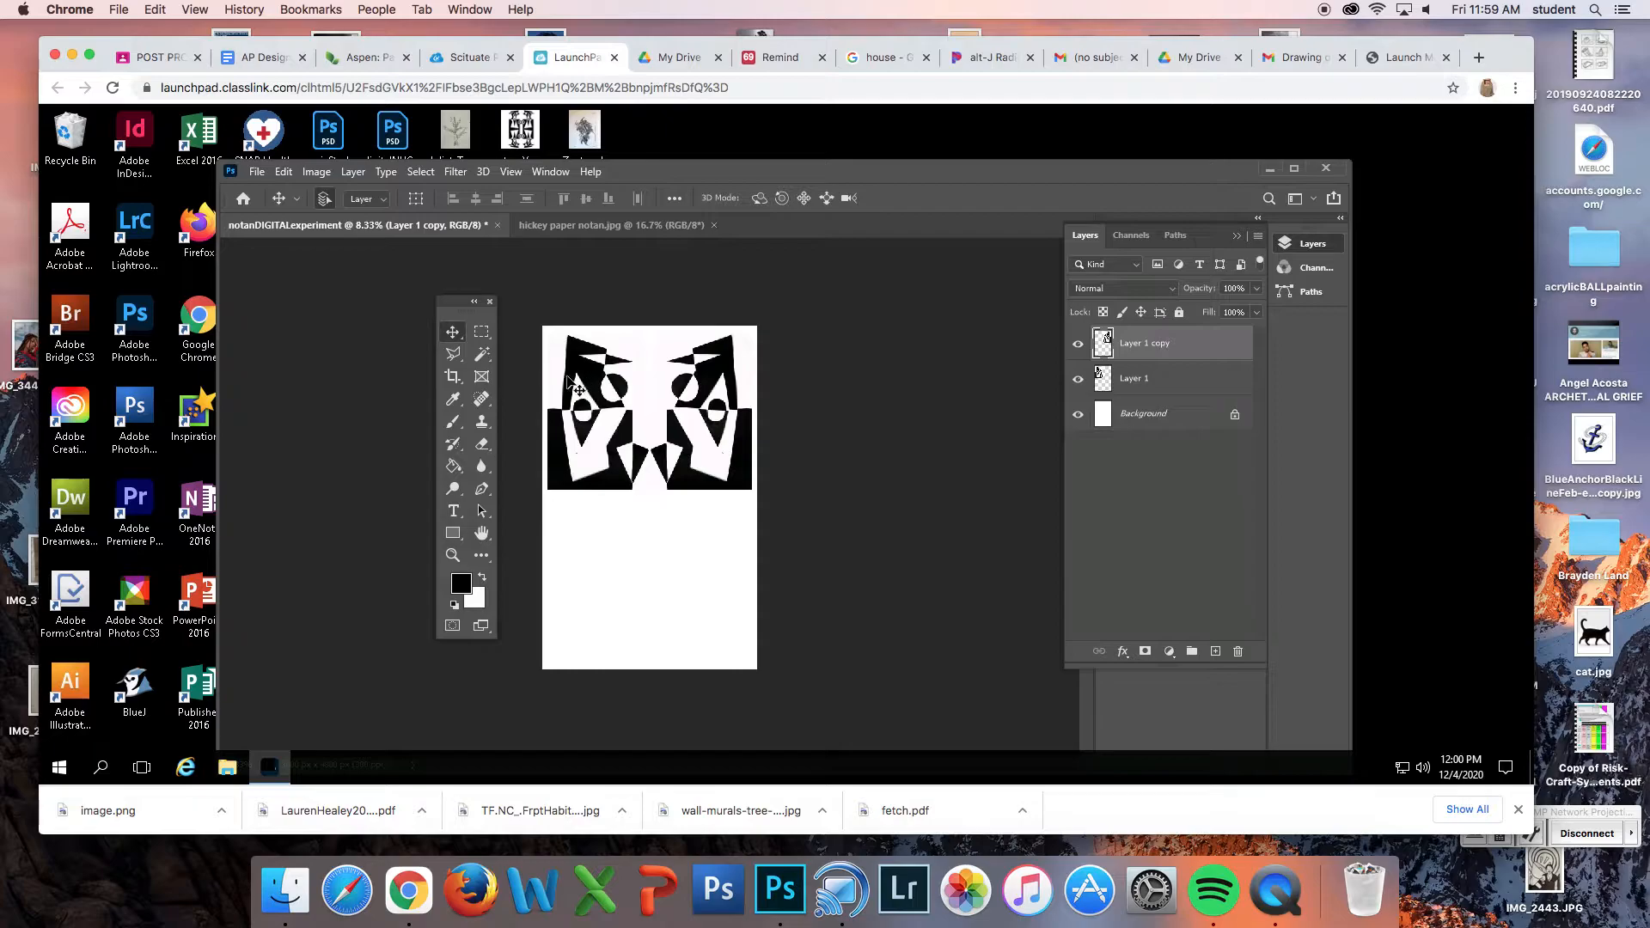
Link the two notan layers and move the mirrored pair slightly down from the canvas's upper edge
shift+click(1181, 382)
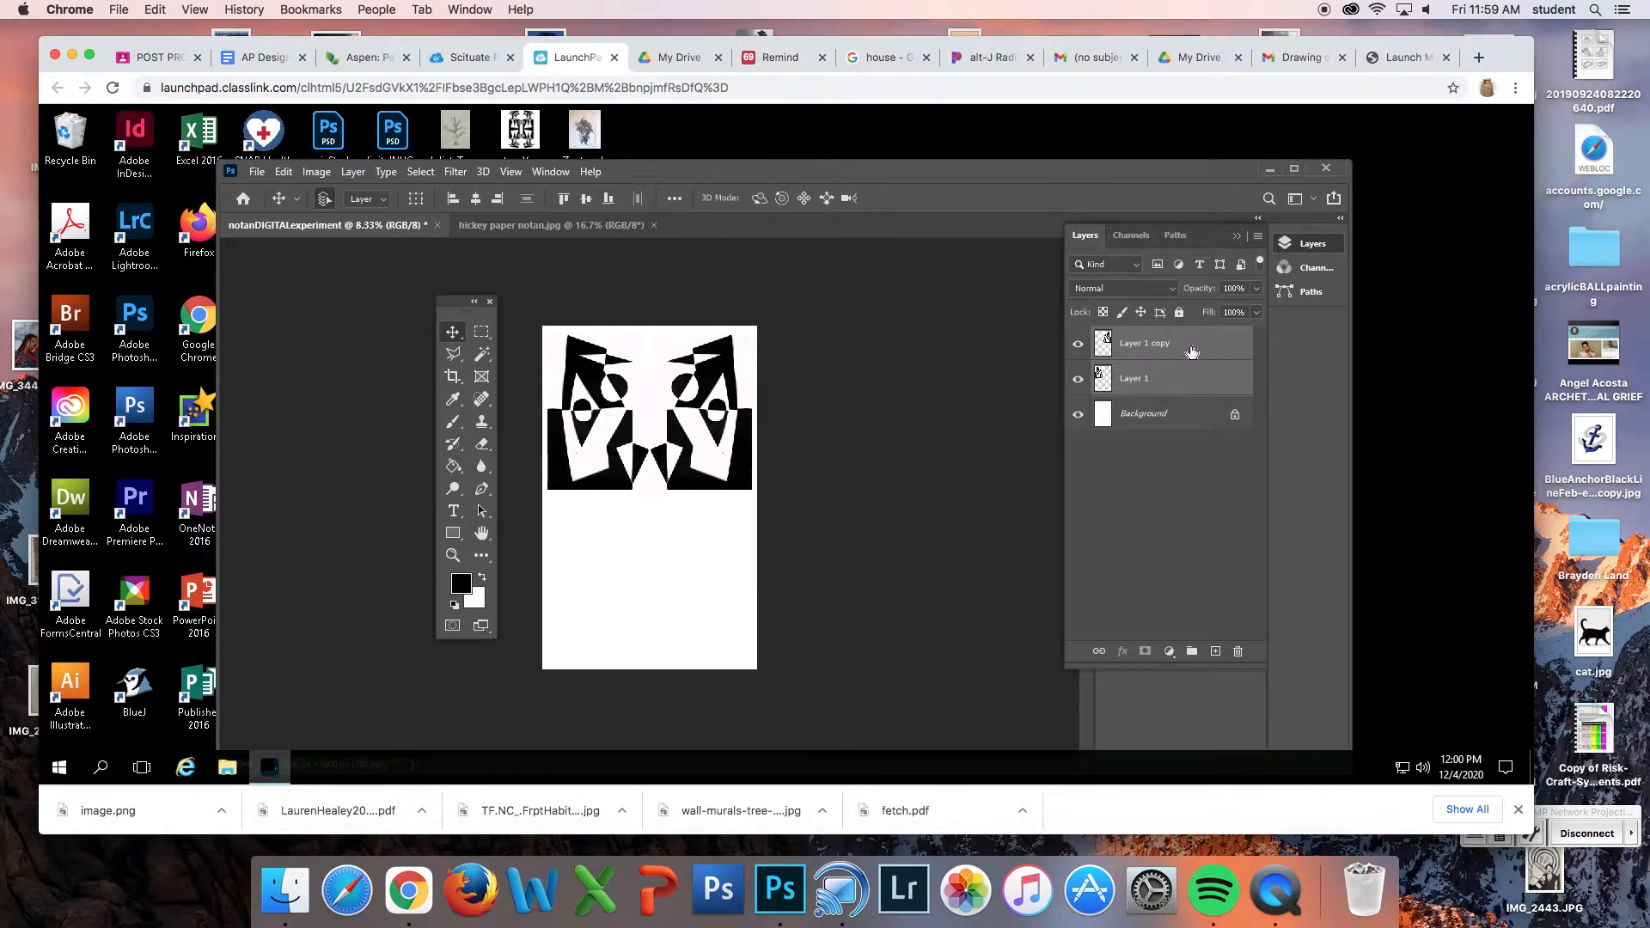
click(1192, 353)
click(1179, 386)
click(1197, 352)
click(1194, 378)
shift+click(1188, 344)
click(1098, 653)
mouse_move(689, 462)
mouse_down()
mouse_move(713, 446)
mouse_move(722, 404)
mouse_move(689, 443)
mouse_up()
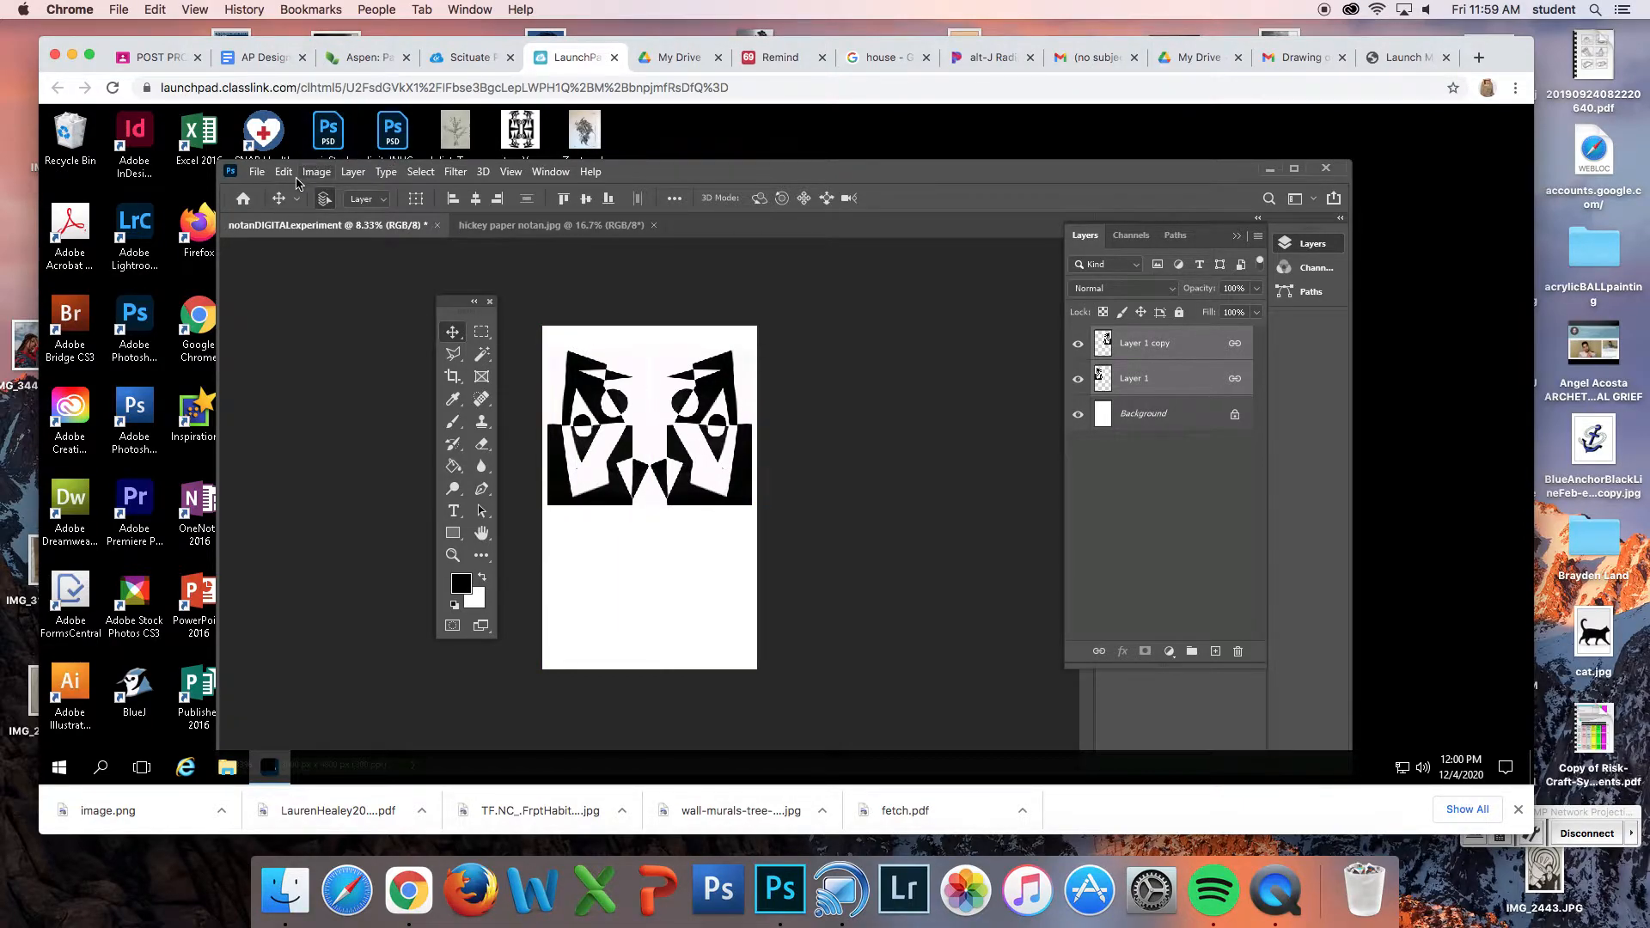
Merge the two linked notan layers into a single layer above the background
click(353, 172)
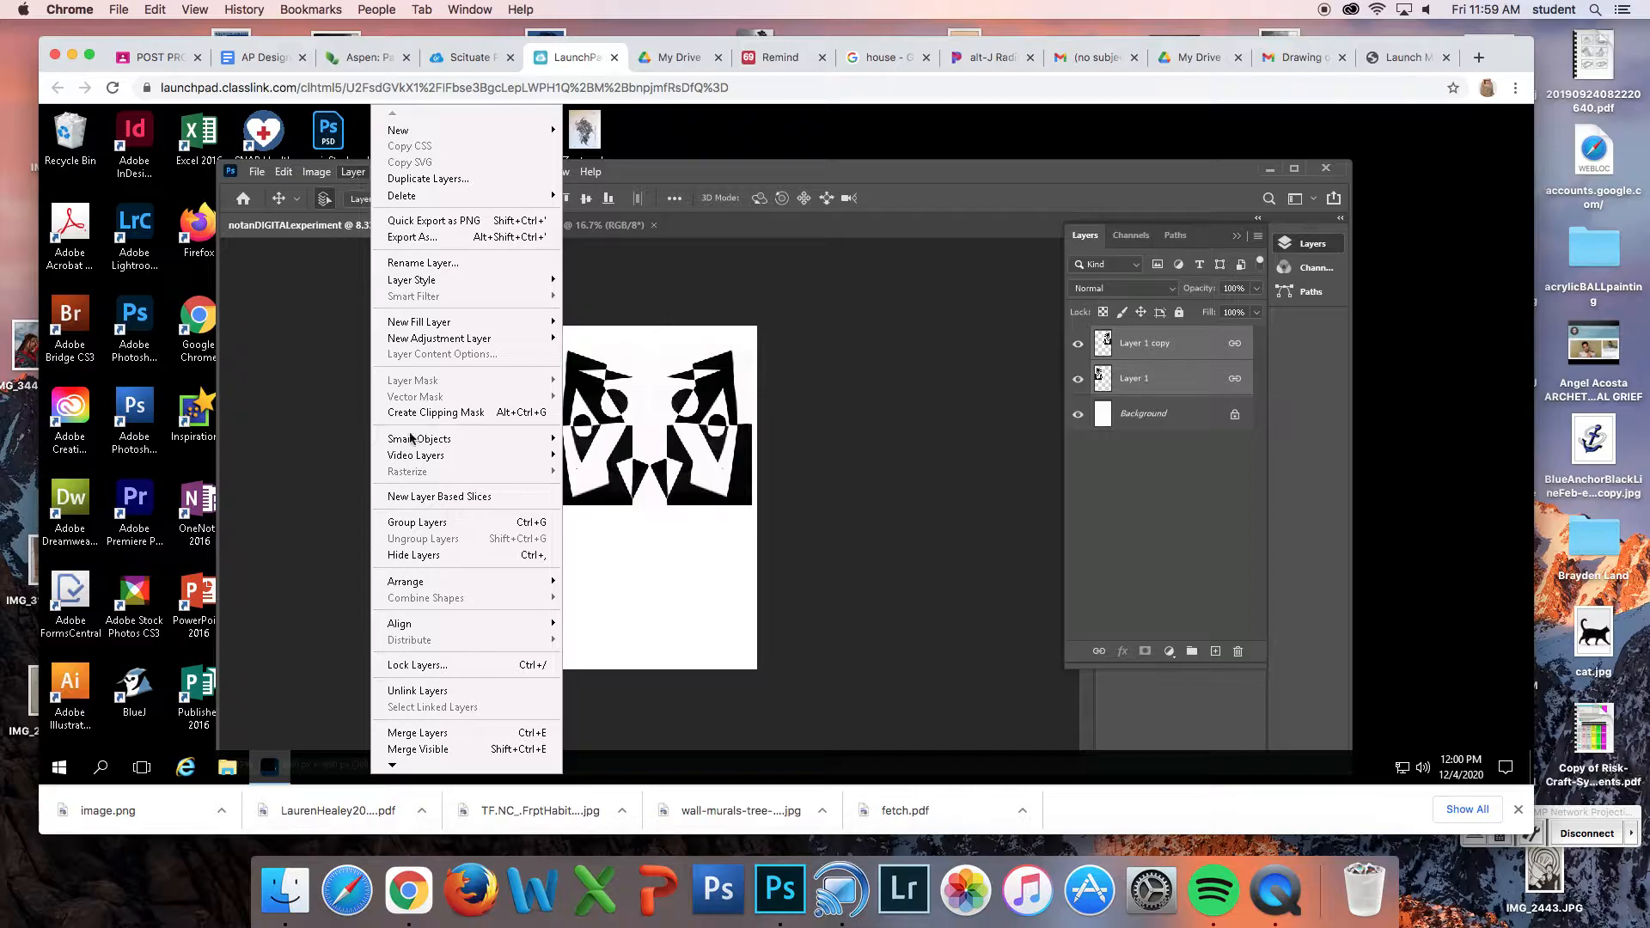
click(434, 737)
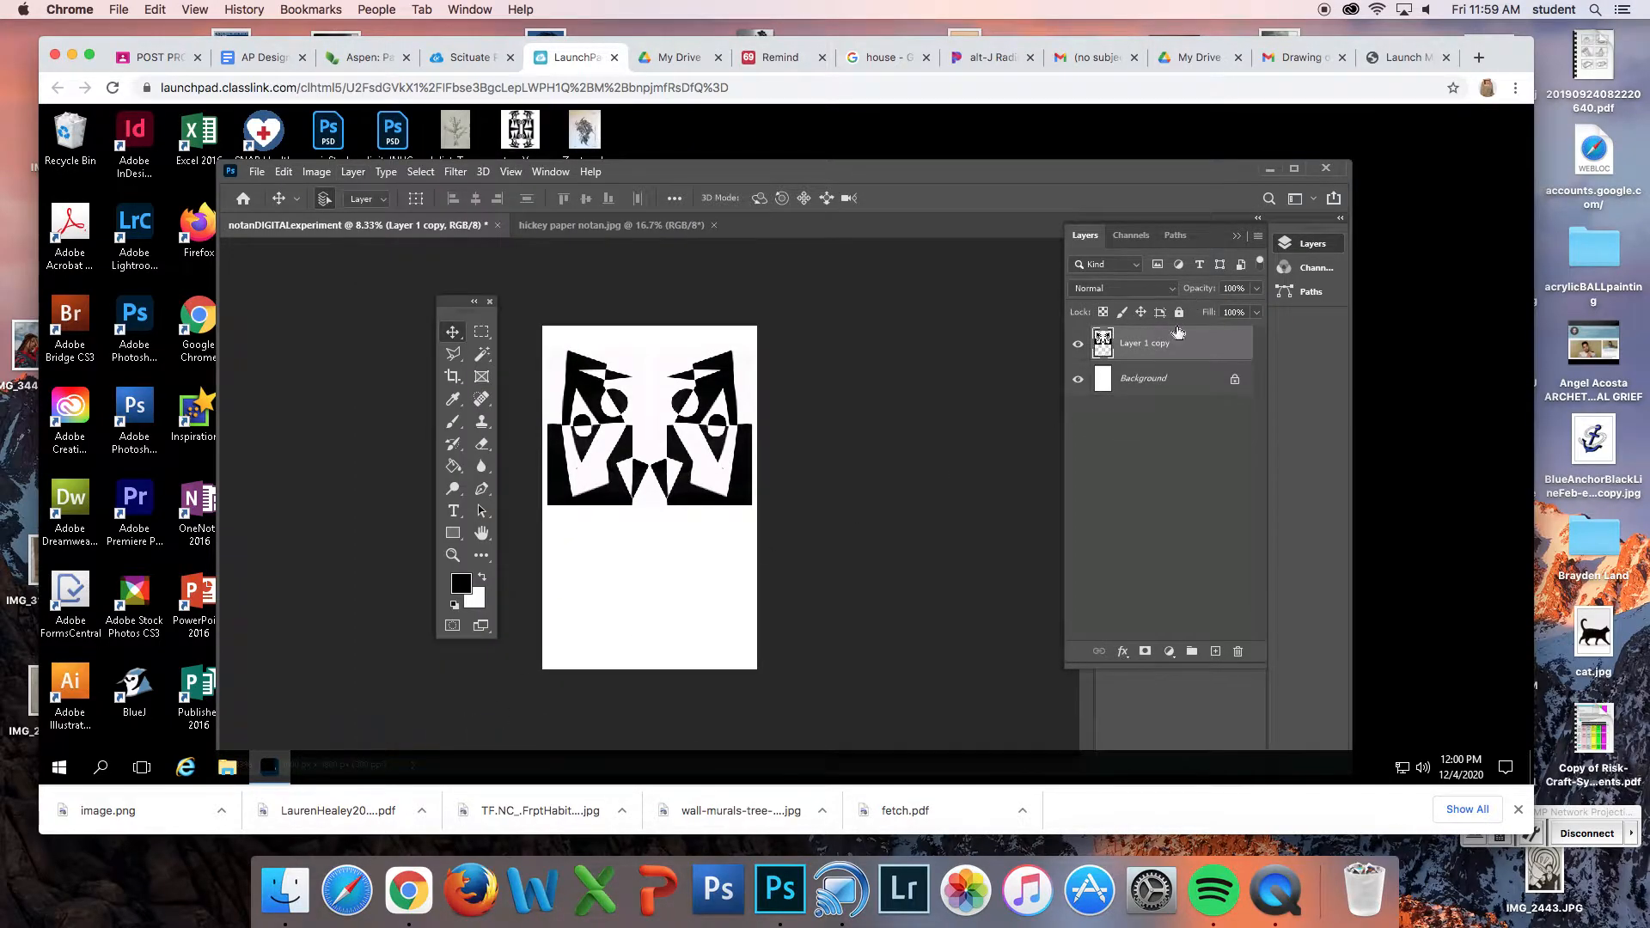
click(1078, 344)
Invert the tones inside a large rectangular selection spanning the middle of the mirrored notan, and deselect it
click(482, 335)
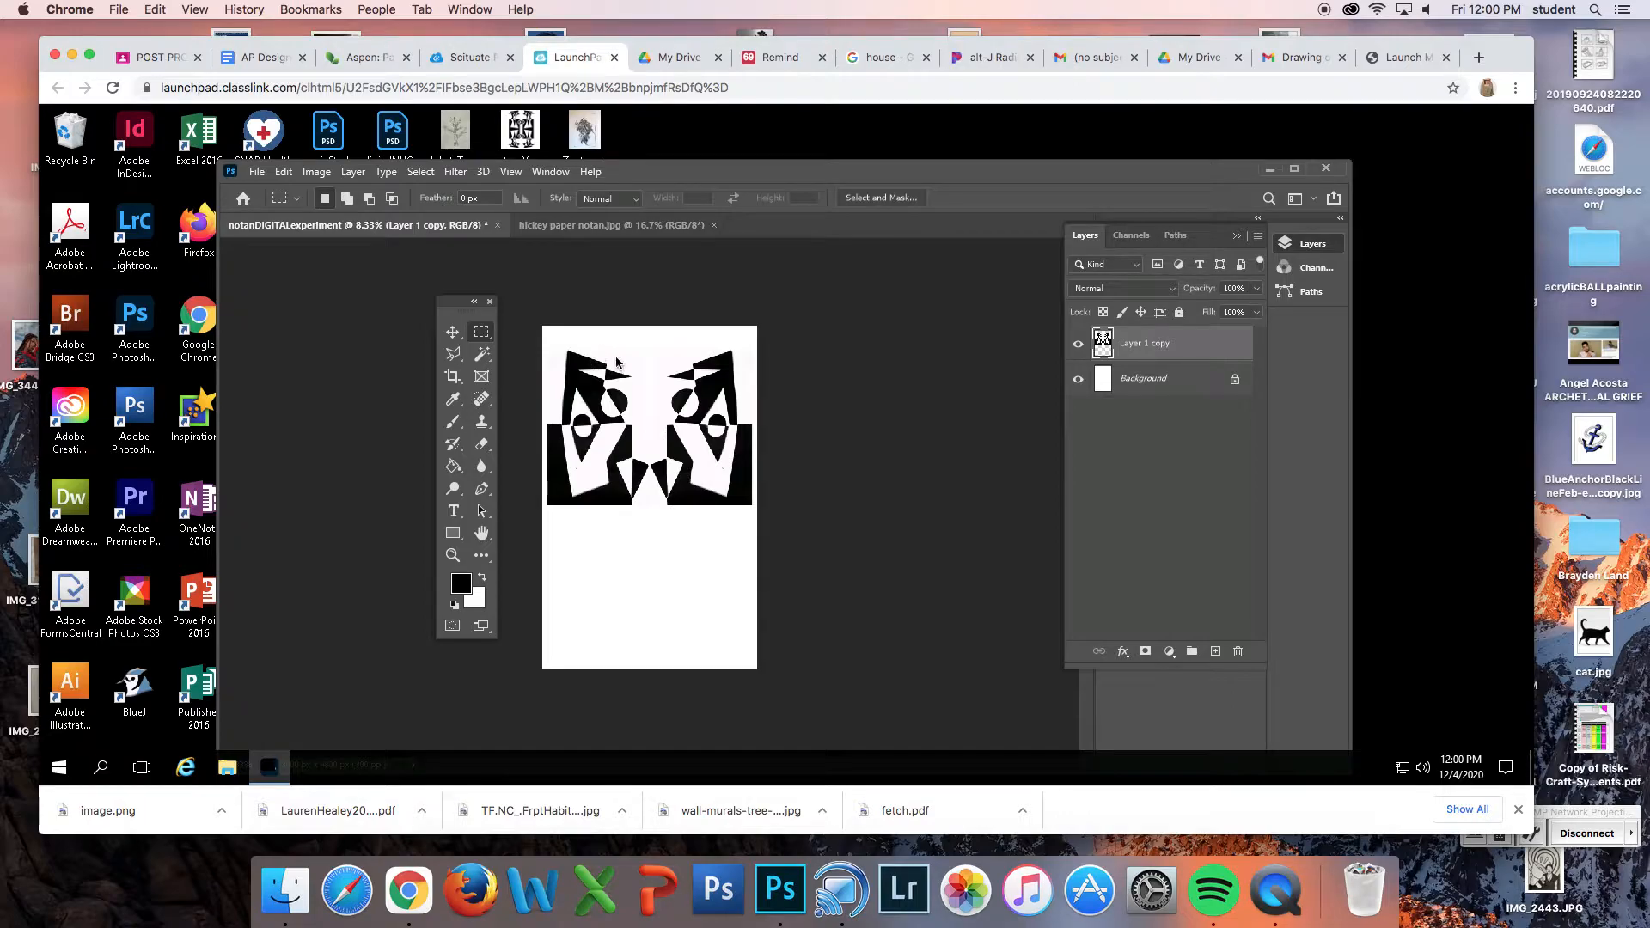
drag(590, 355, 709, 484)
click(317, 172)
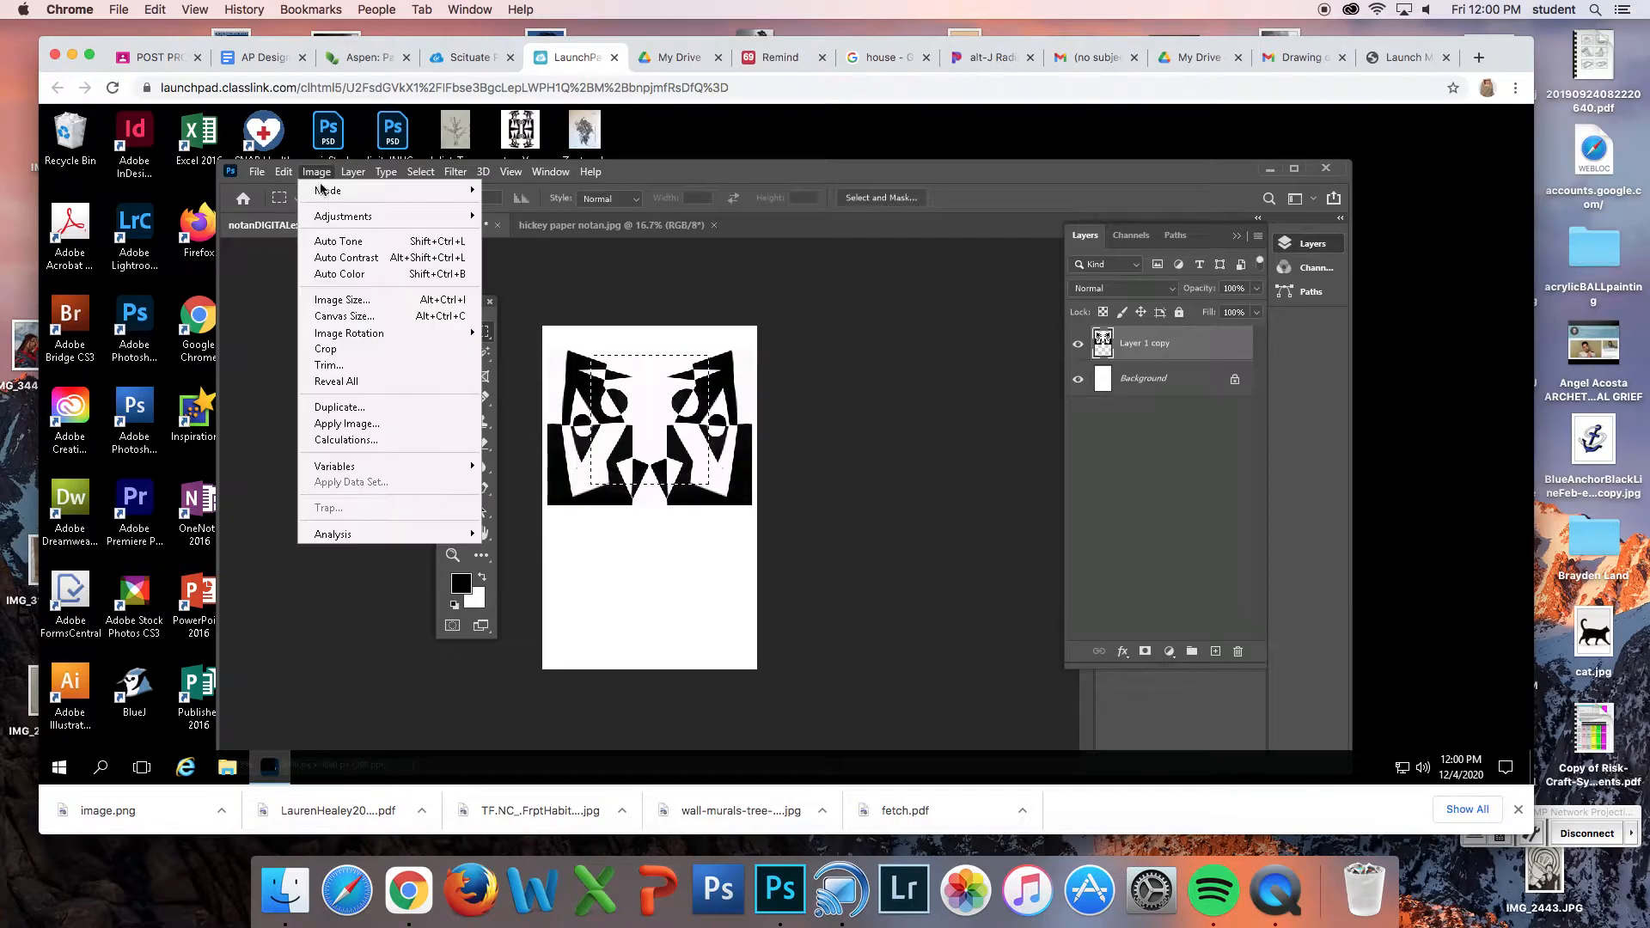
mouse_move(337, 218)
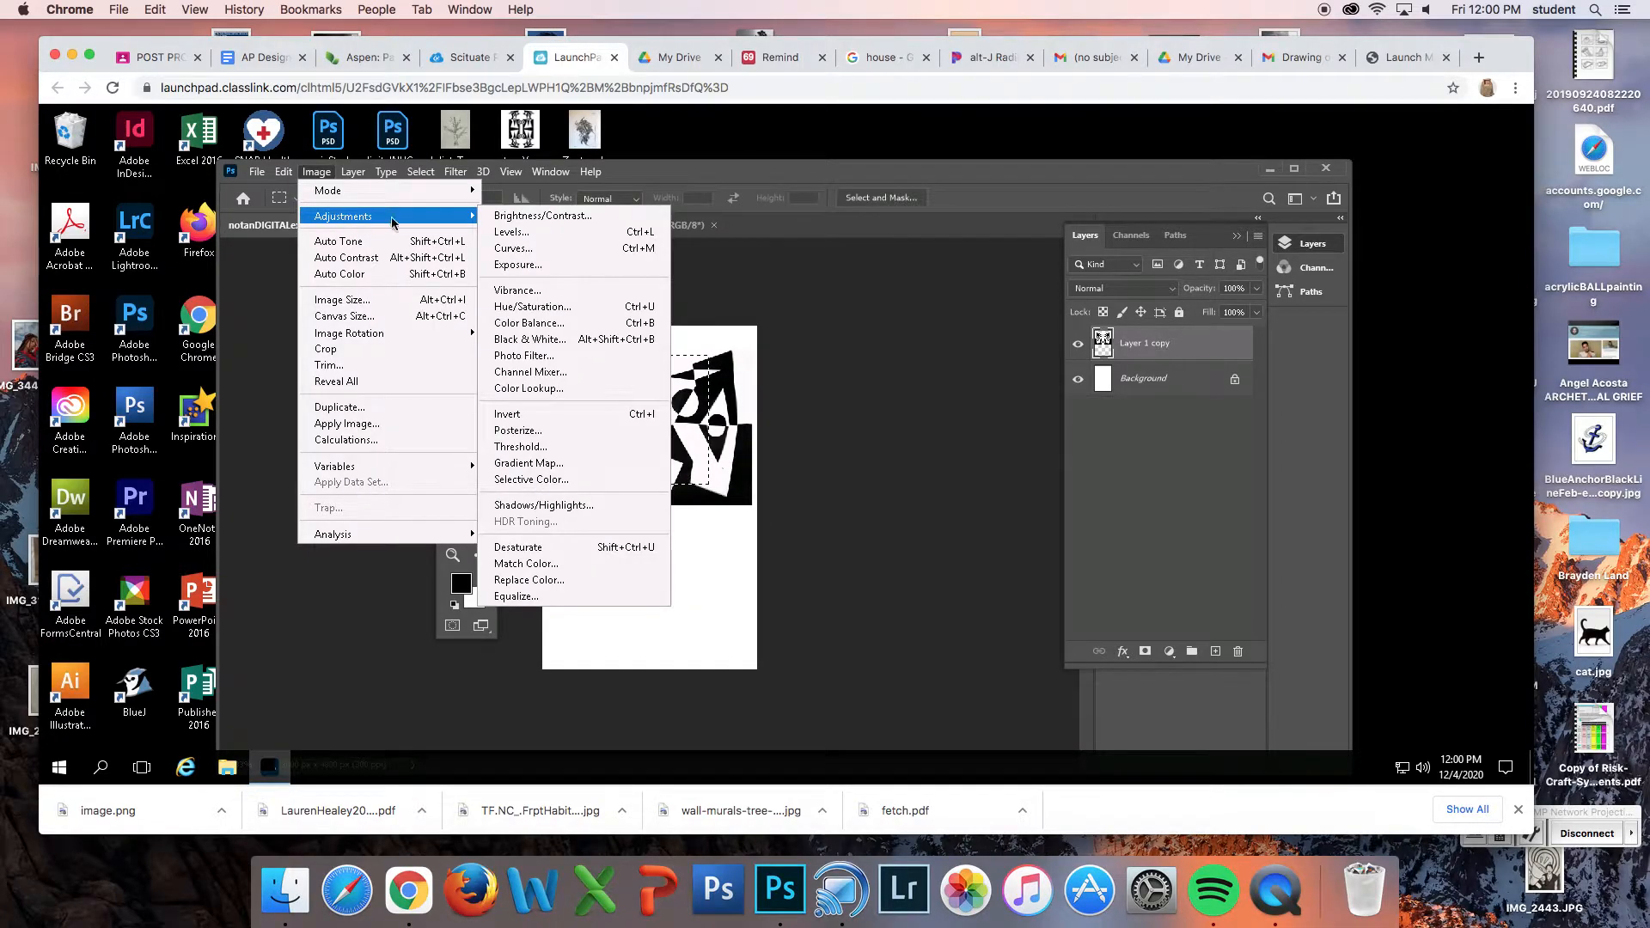
click(498, 414)
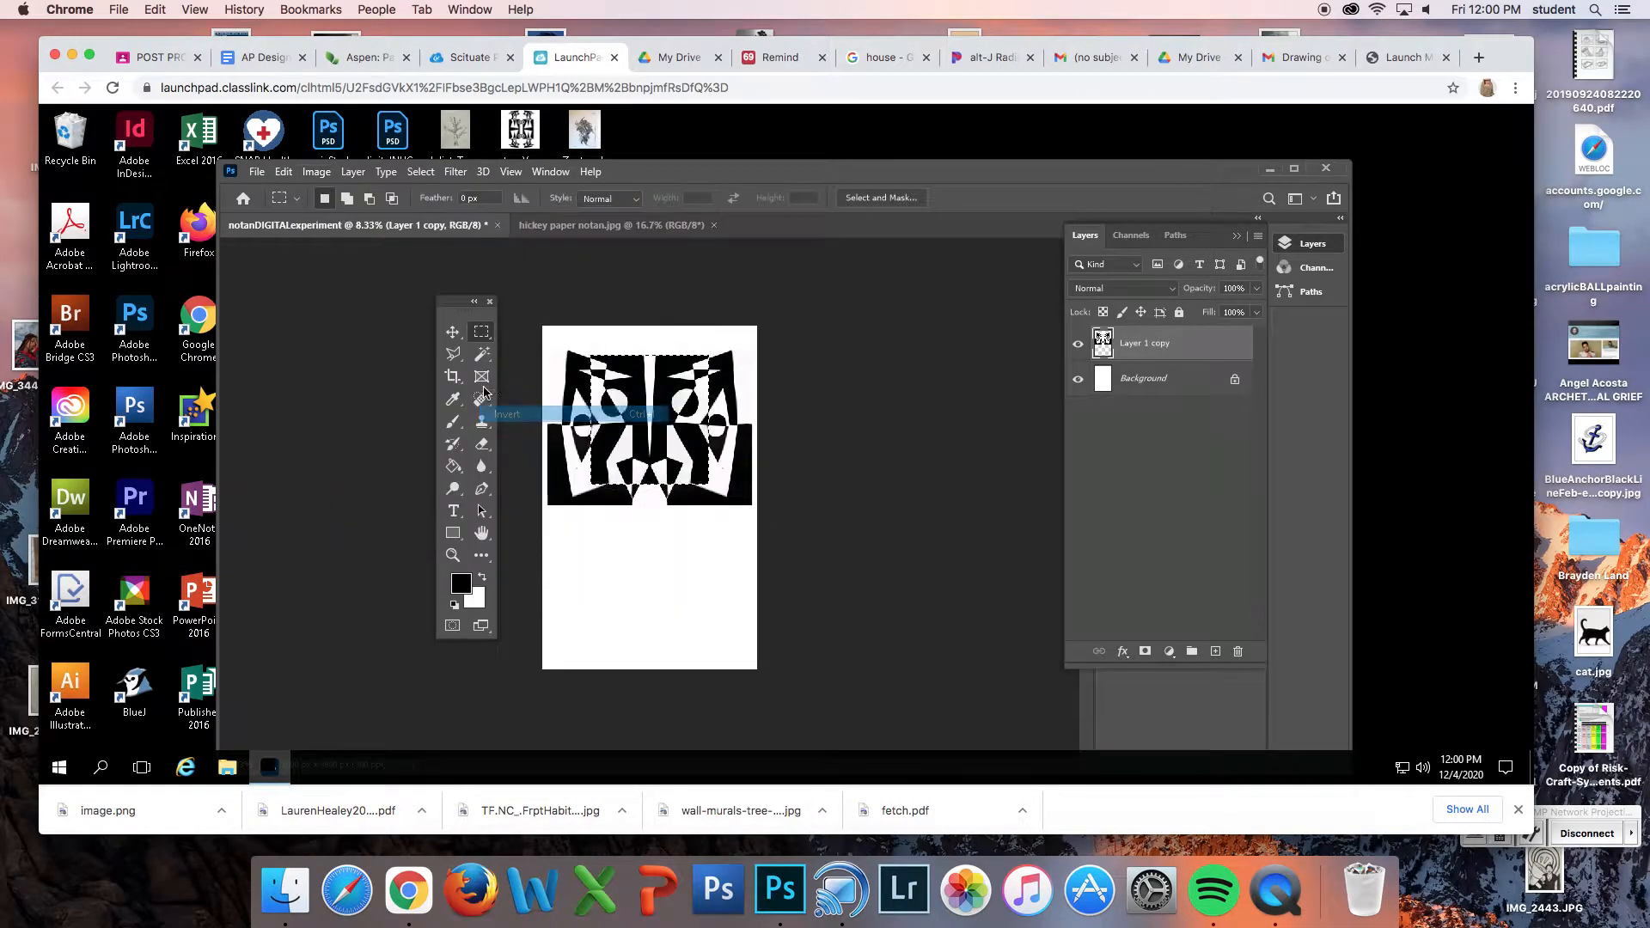
click(613, 481)
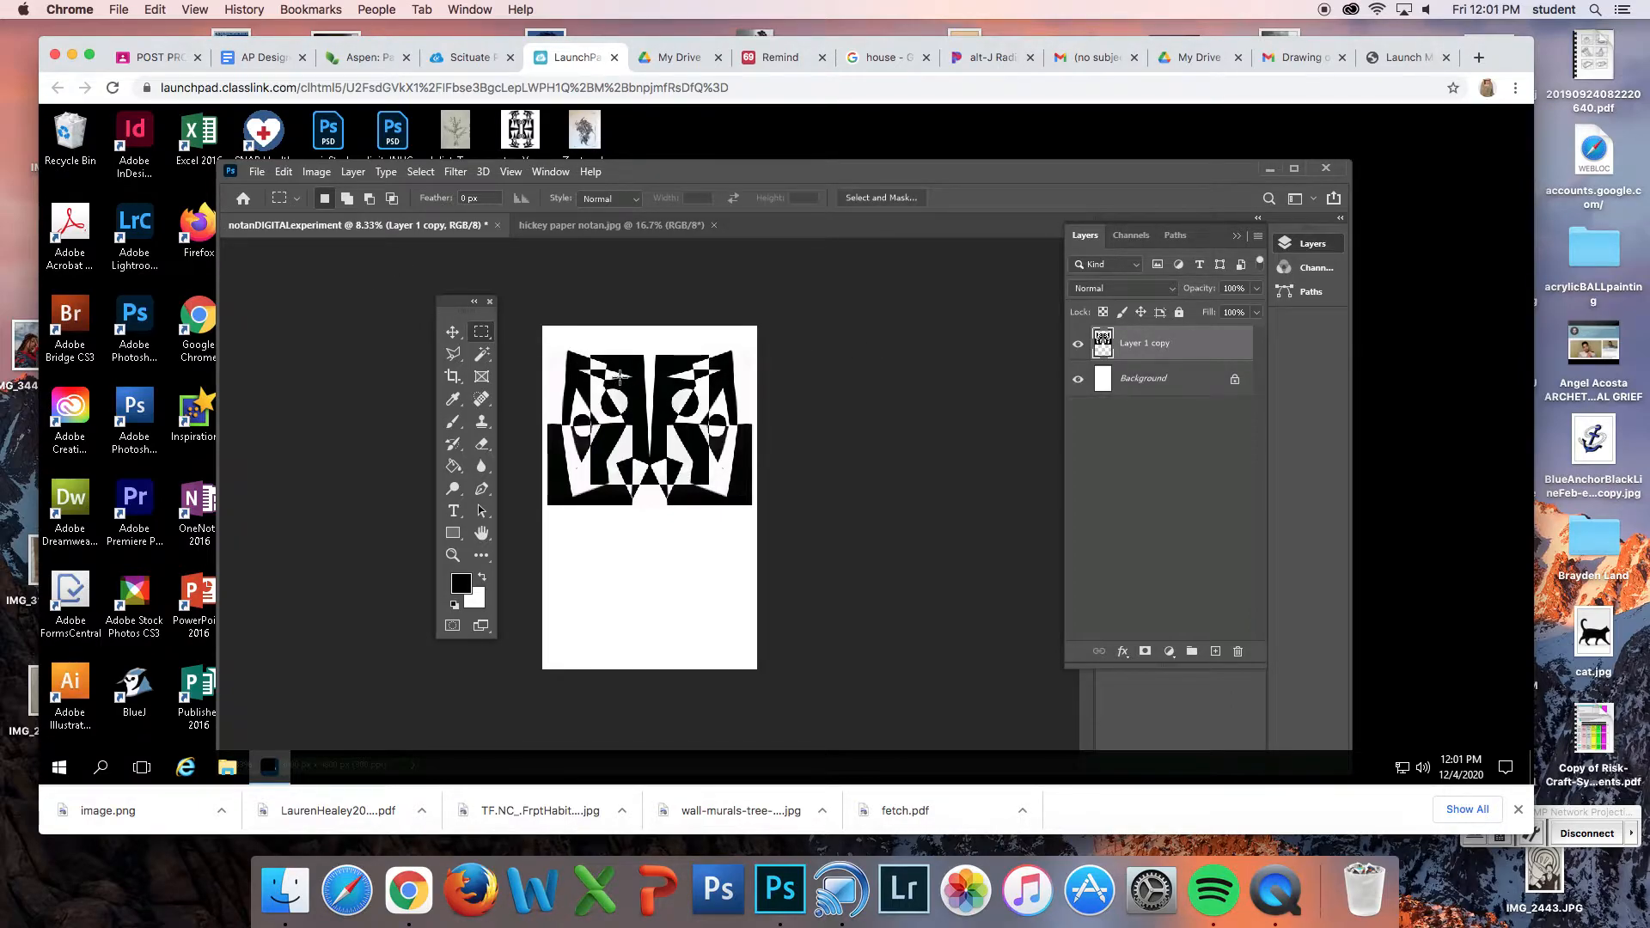
Invert the tones inside a smaller rectangular selection centred within the previously inverted area
drag(622, 376, 685, 457)
click(656, 434)
click(319, 173)
mouse_move(333, 216)
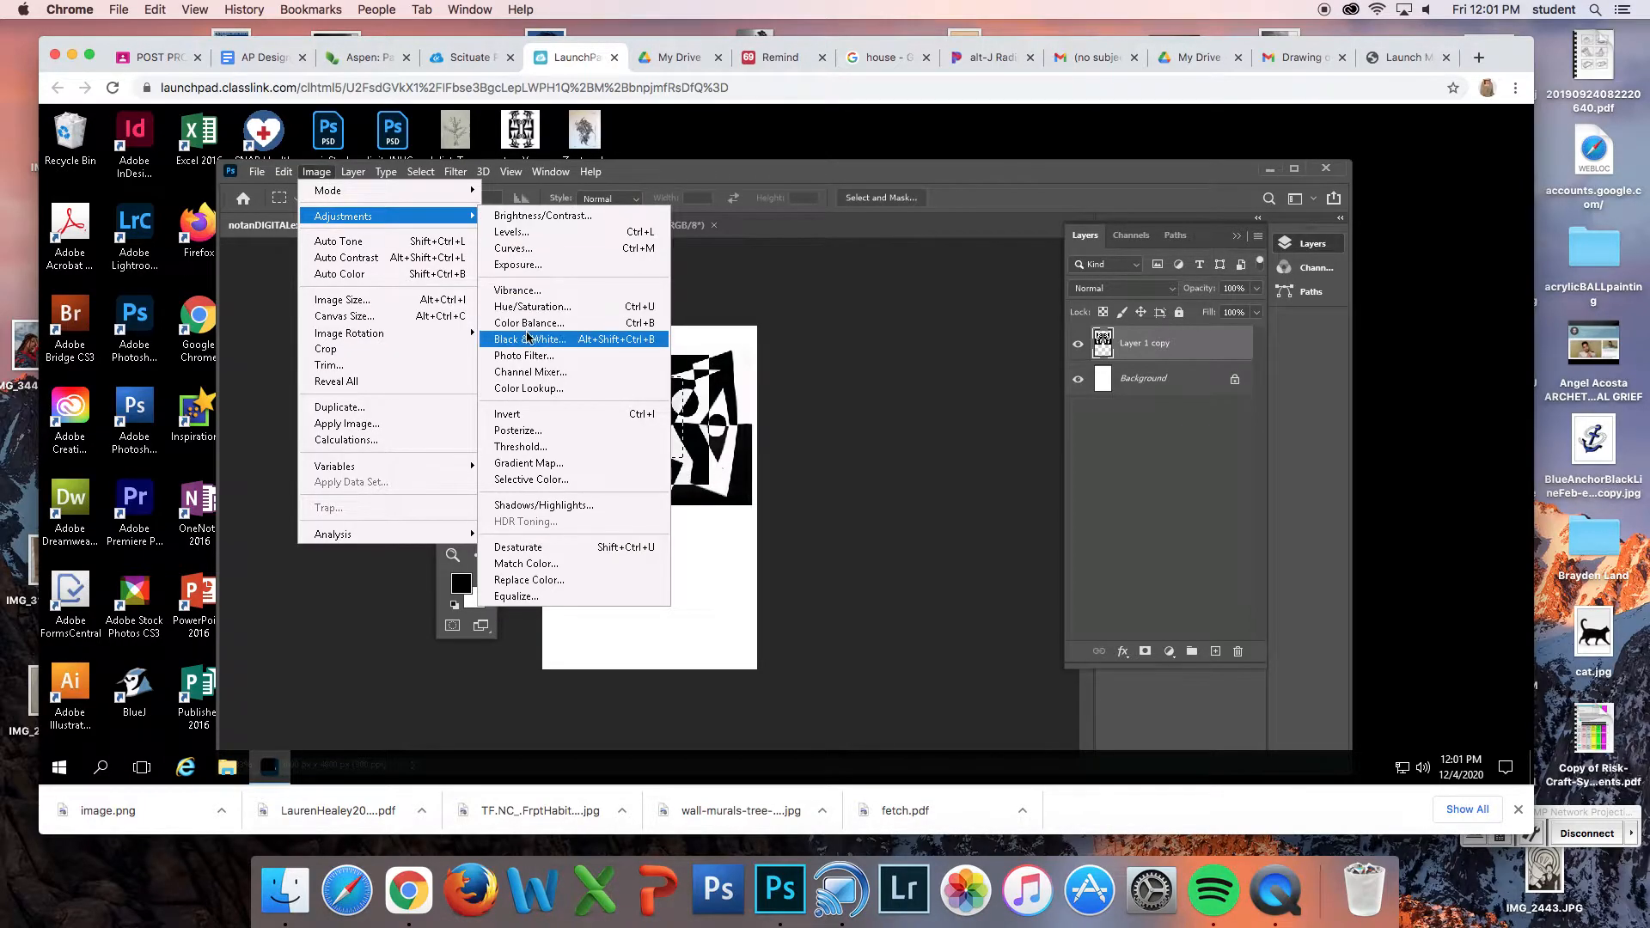
click(524, 415)
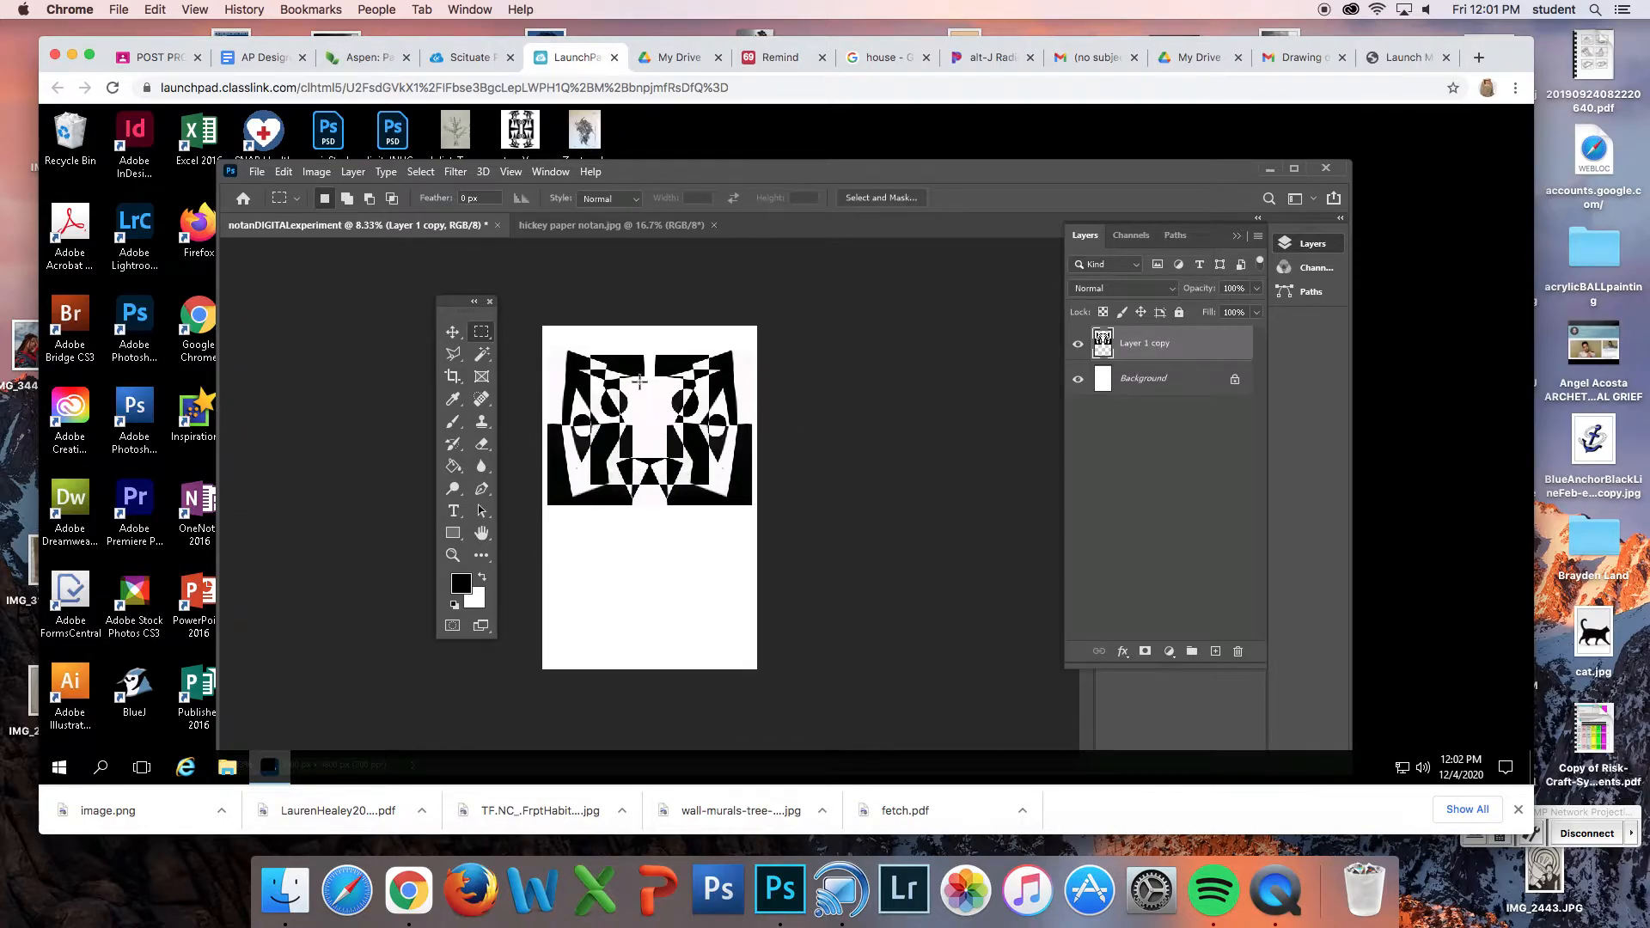
Invert the tones inside a narrow central rectangle about 360 by 744 px, and deselect it
drag(637, 393, 662, 445)
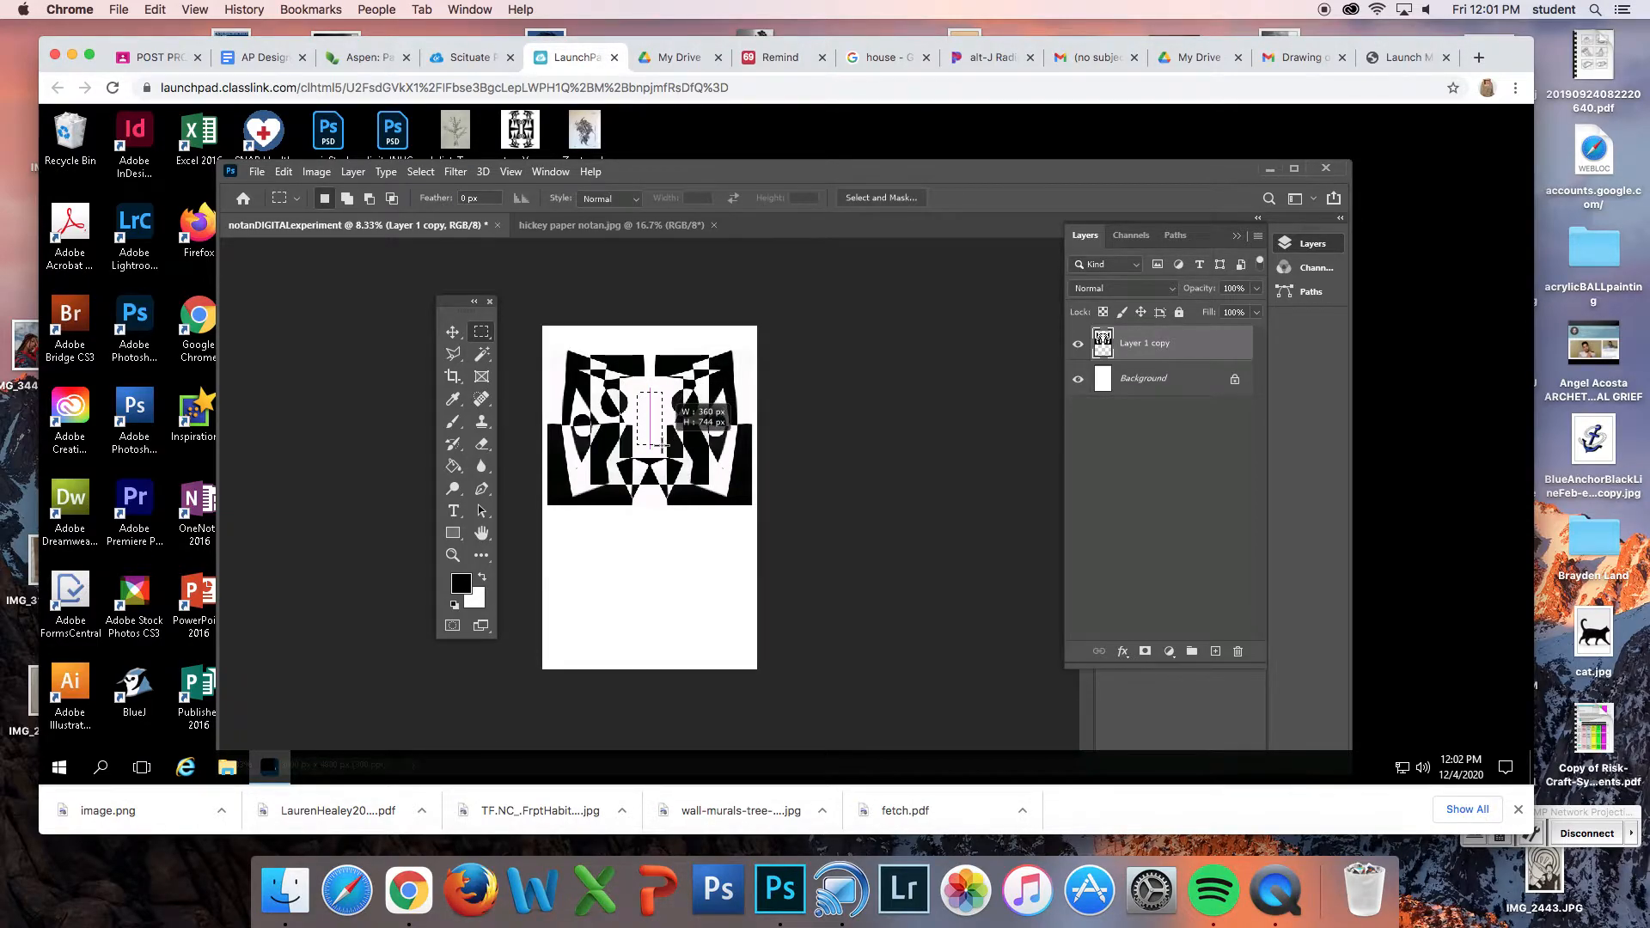
drag(662, 445, 661, 445)
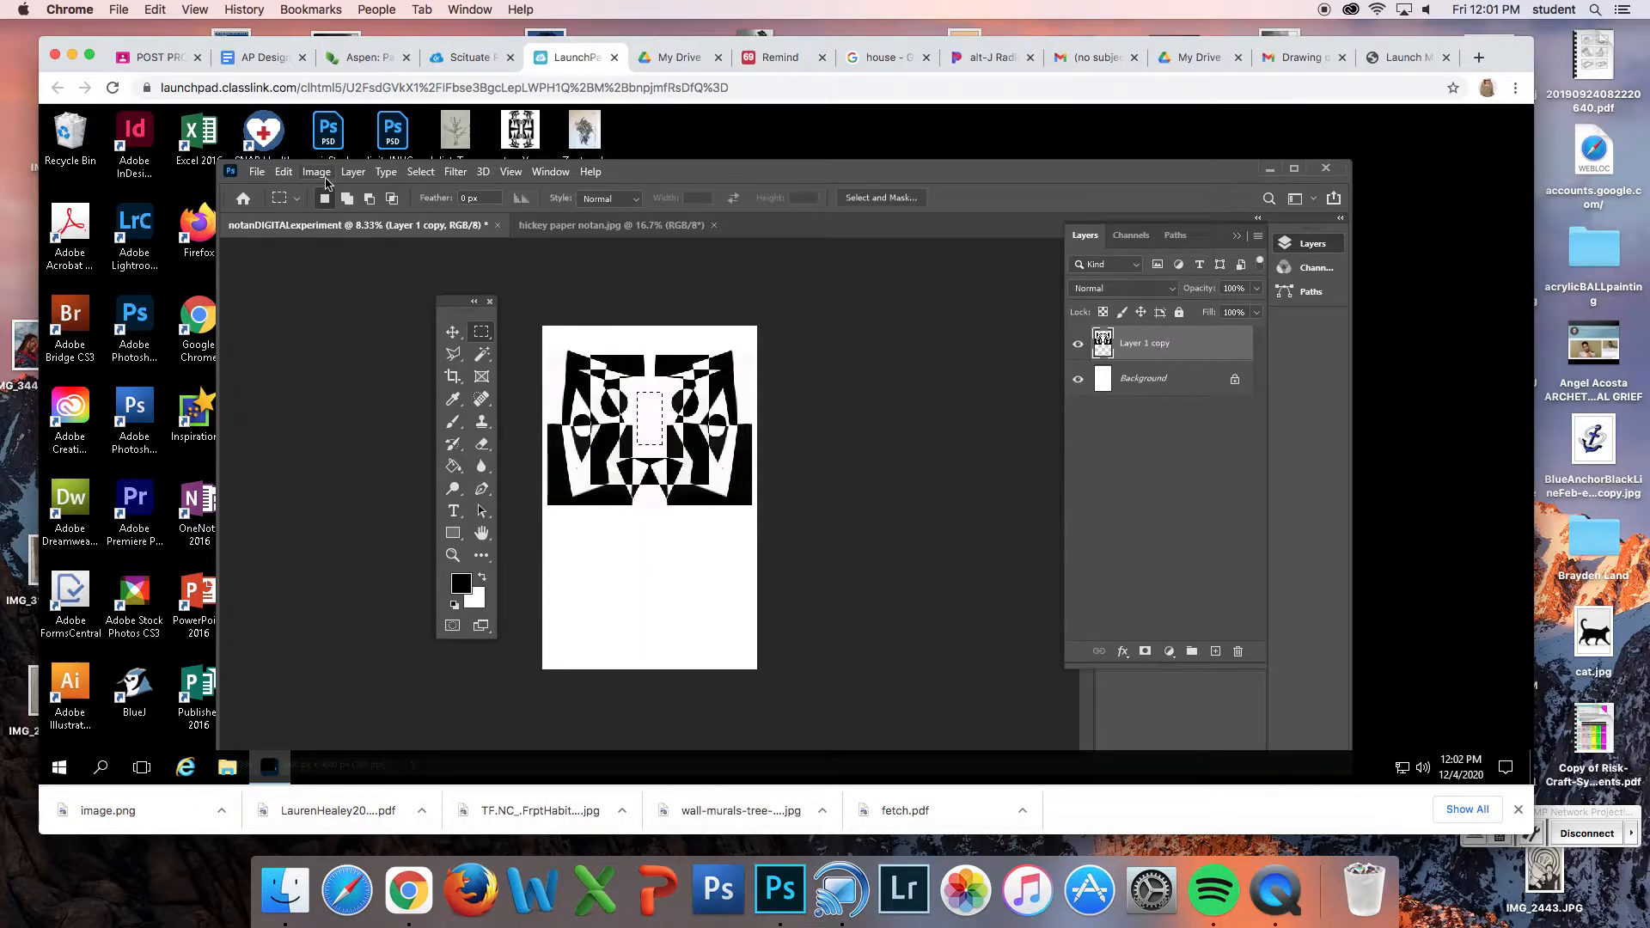
click(317, 172)
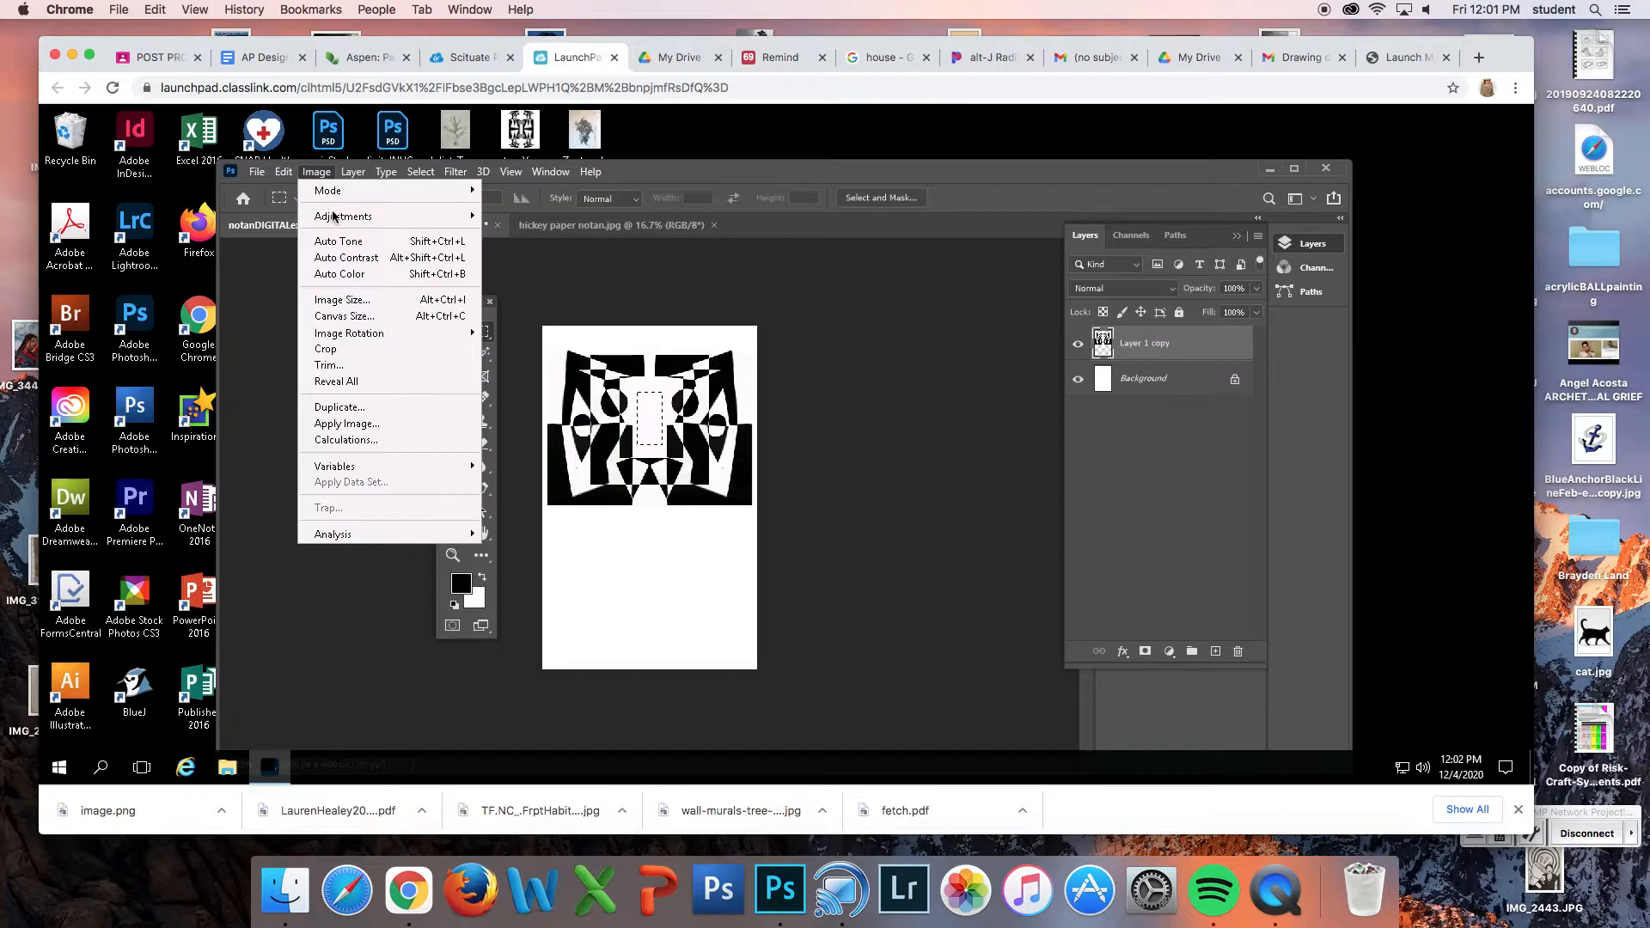
mouse_move(333, 217)
click(524, 414)
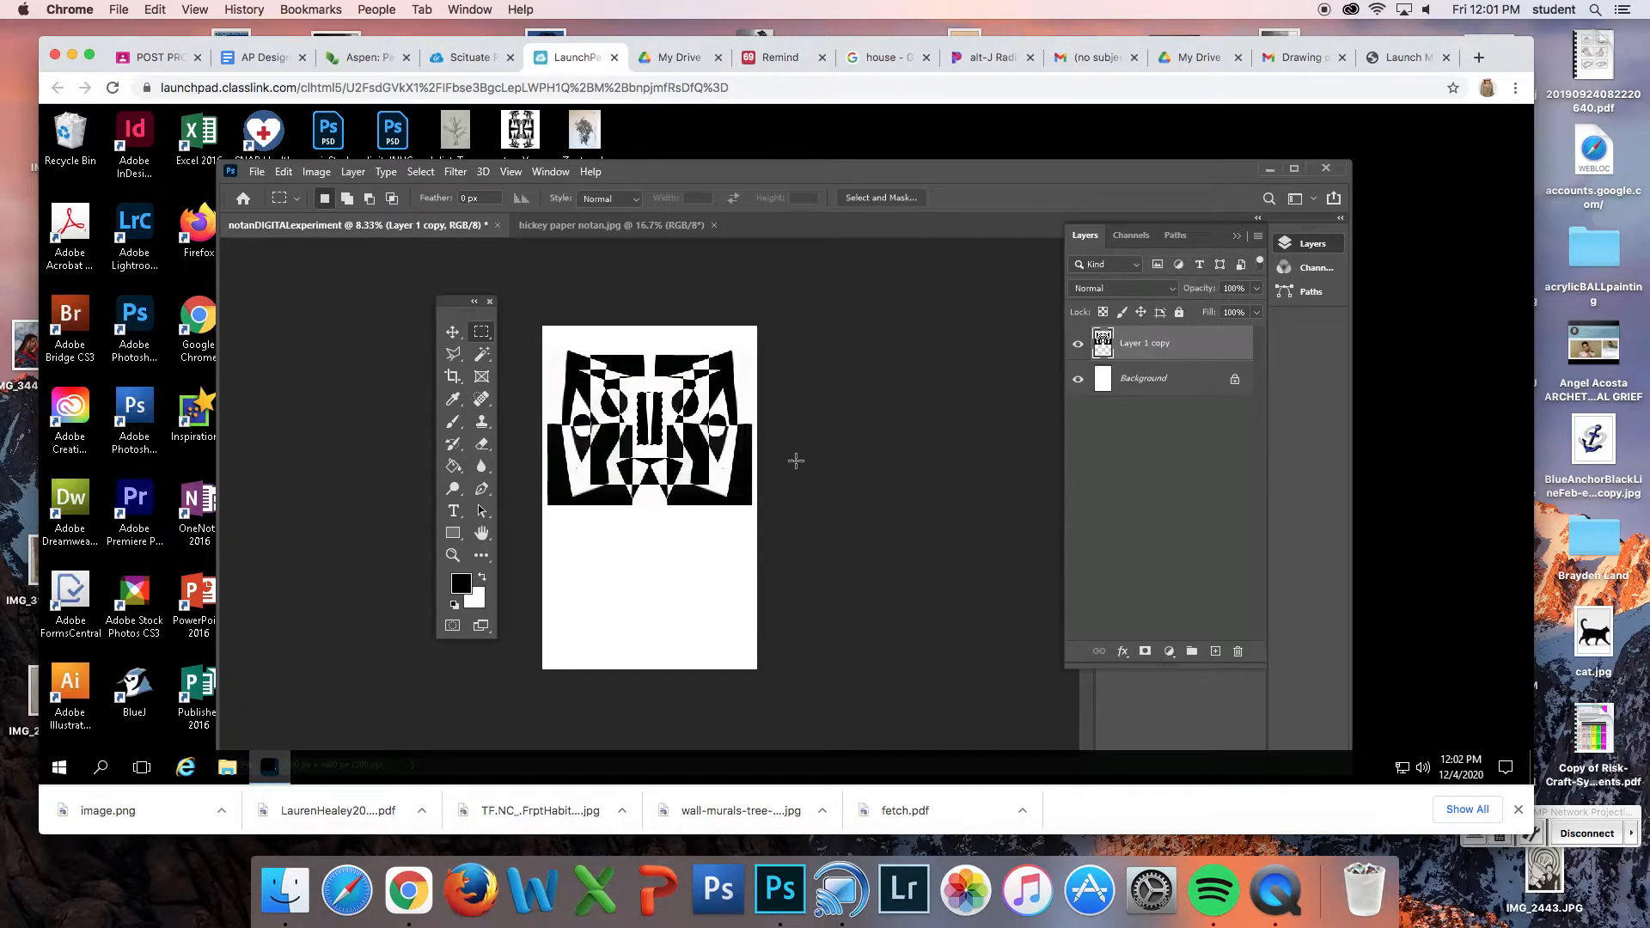
click(823, 486)
Clear the crop's preset dimensions and crop the canvas closely around the mirrored notan, removing the empty lower part
click(453, 377)
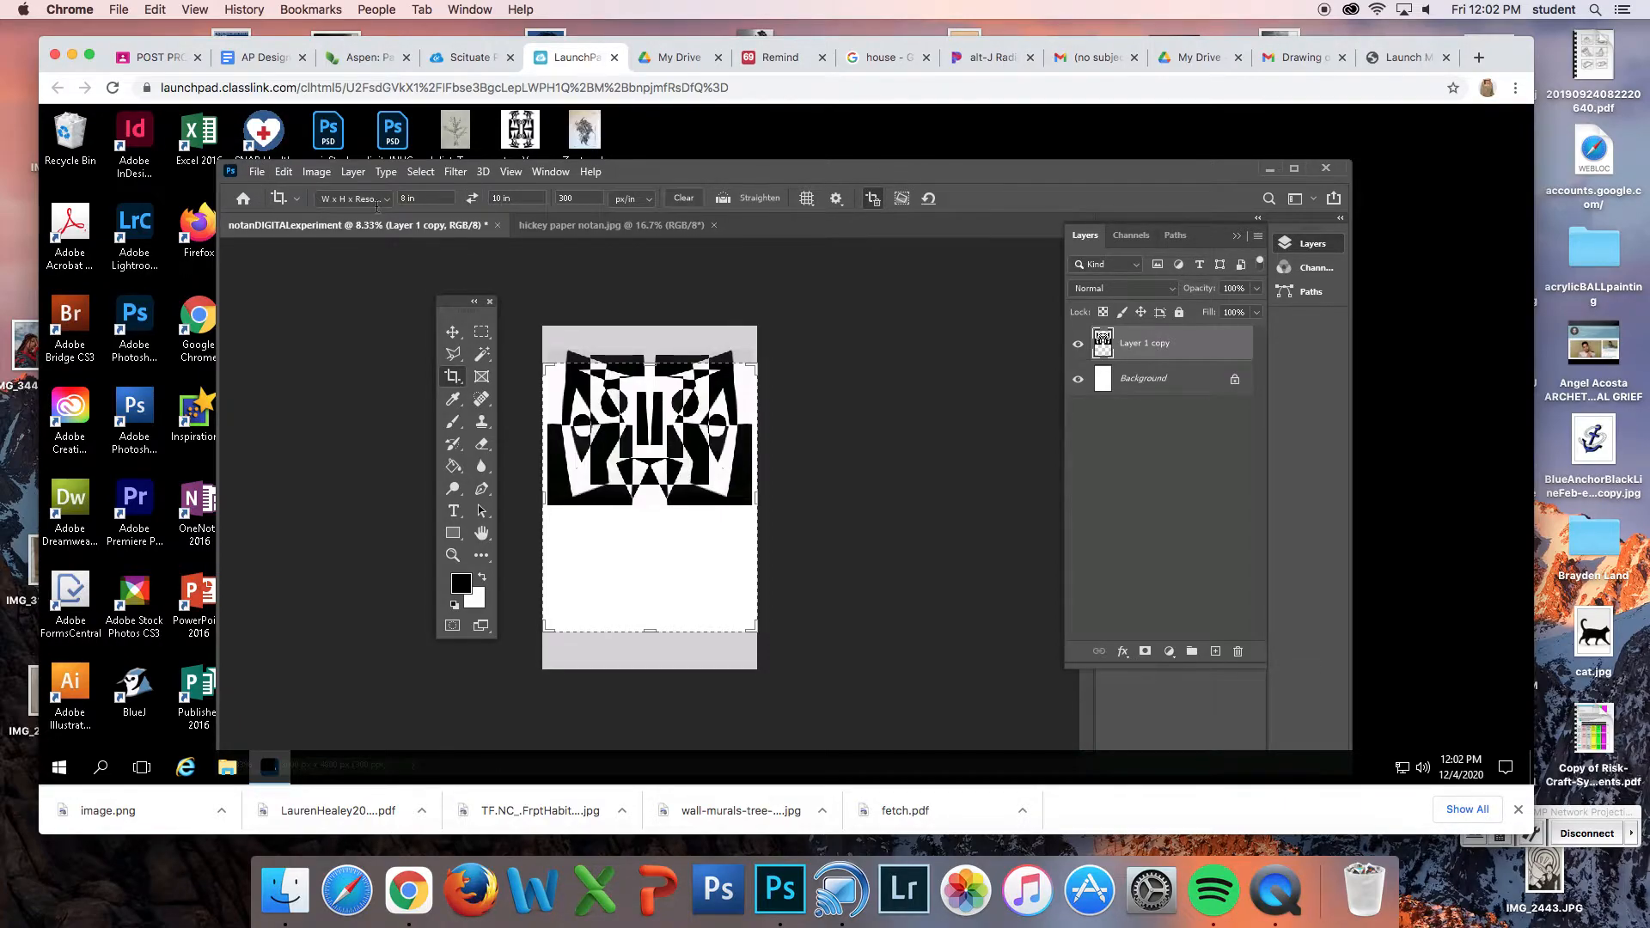
click(693, 205)
drag(545, 367, 544, 353)
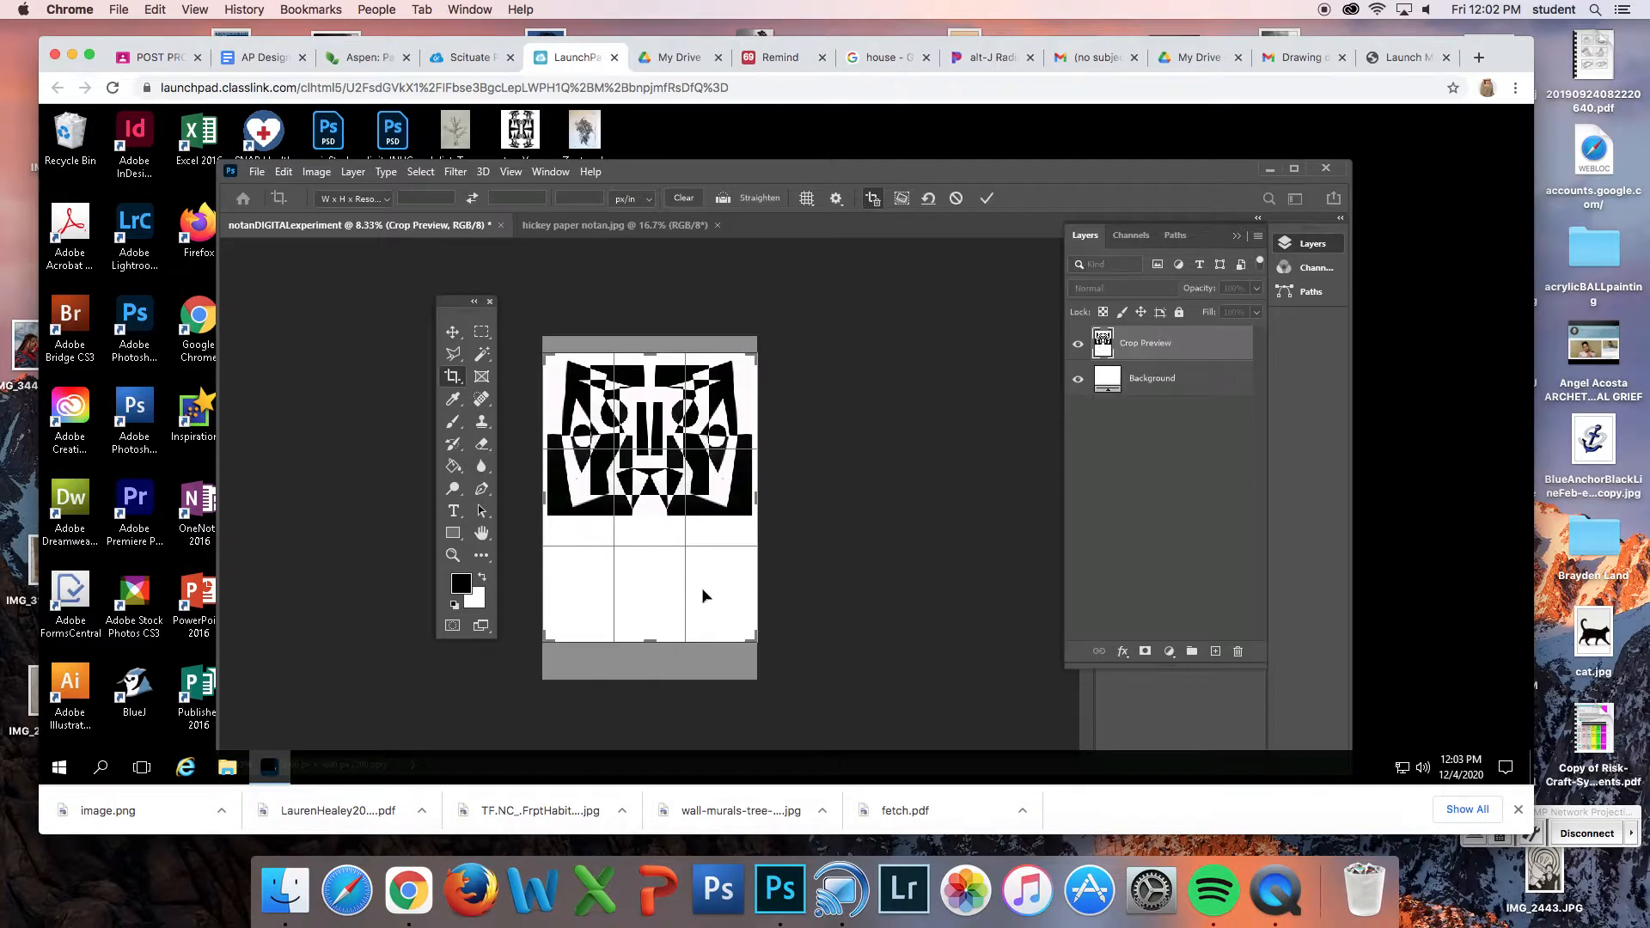
drag(759, 641, 759, 583)
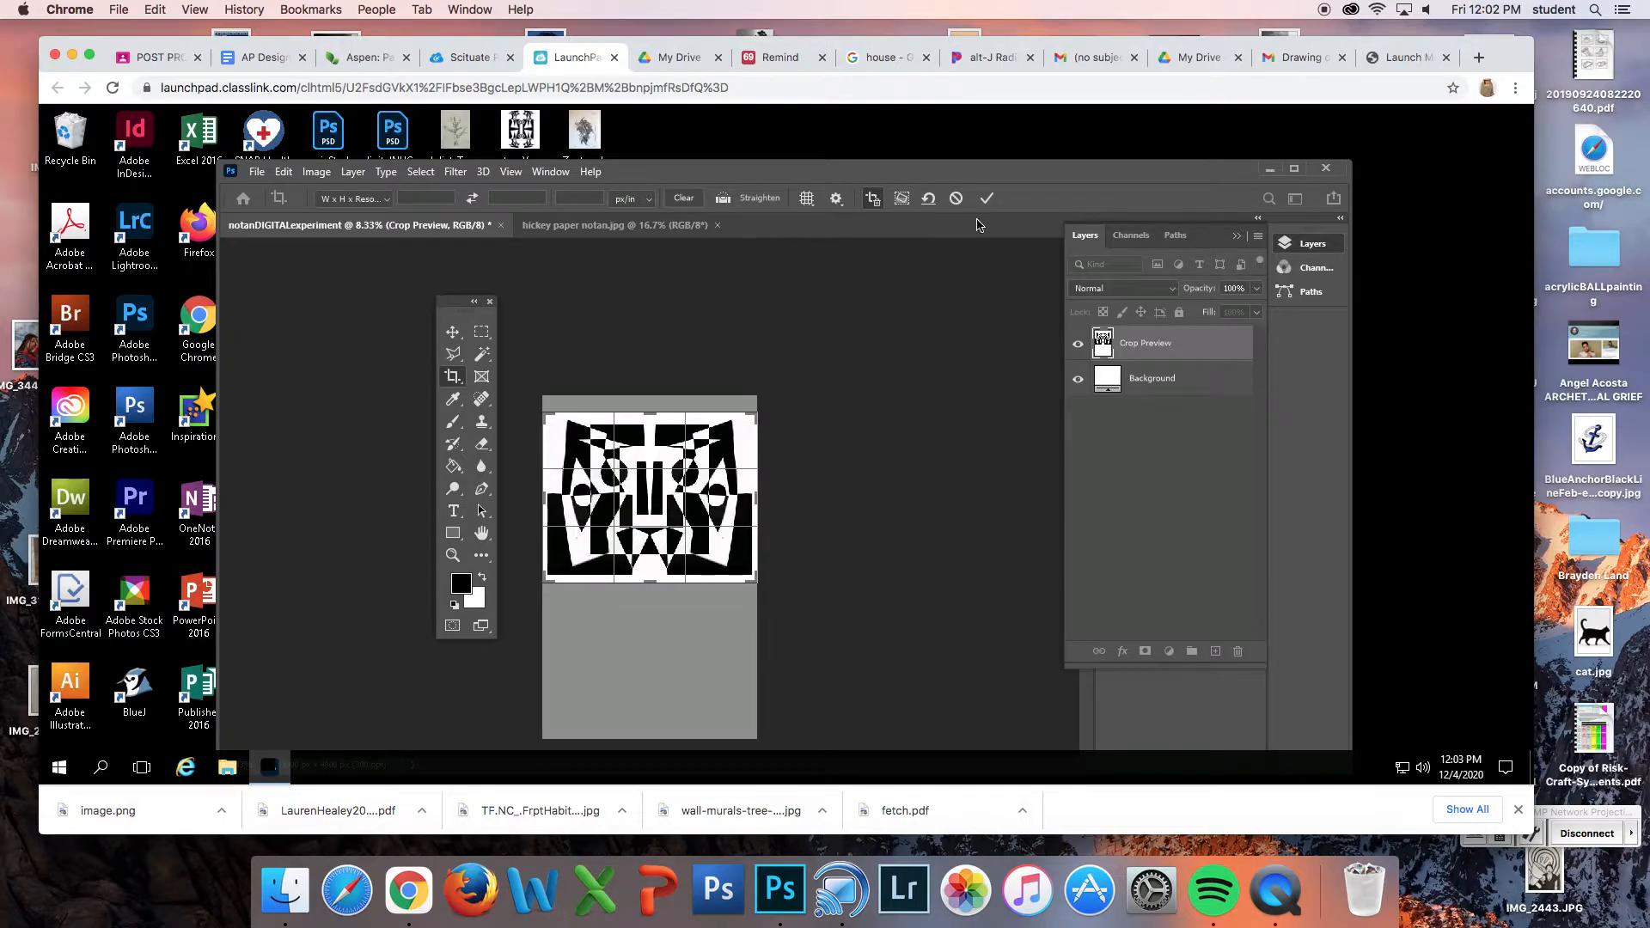
click(986, 198)
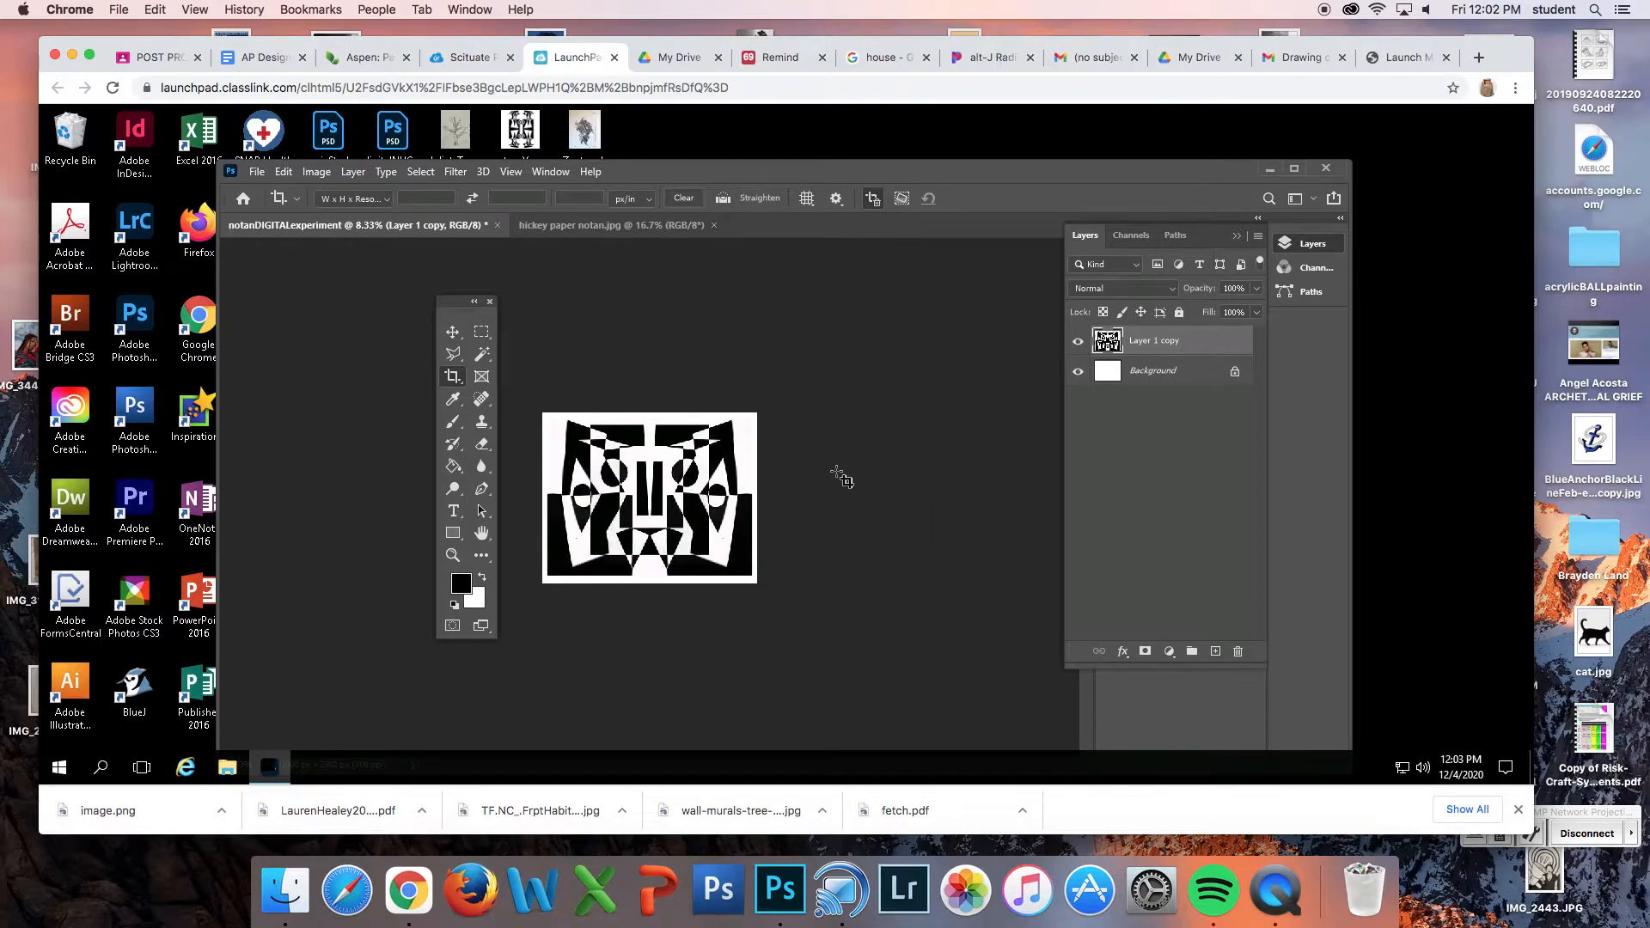
Enlarge the cropped notan to 25% and move the floating tools clear of it to examine the artwork
key(ctrl+plus)
key(ctrl+plus)
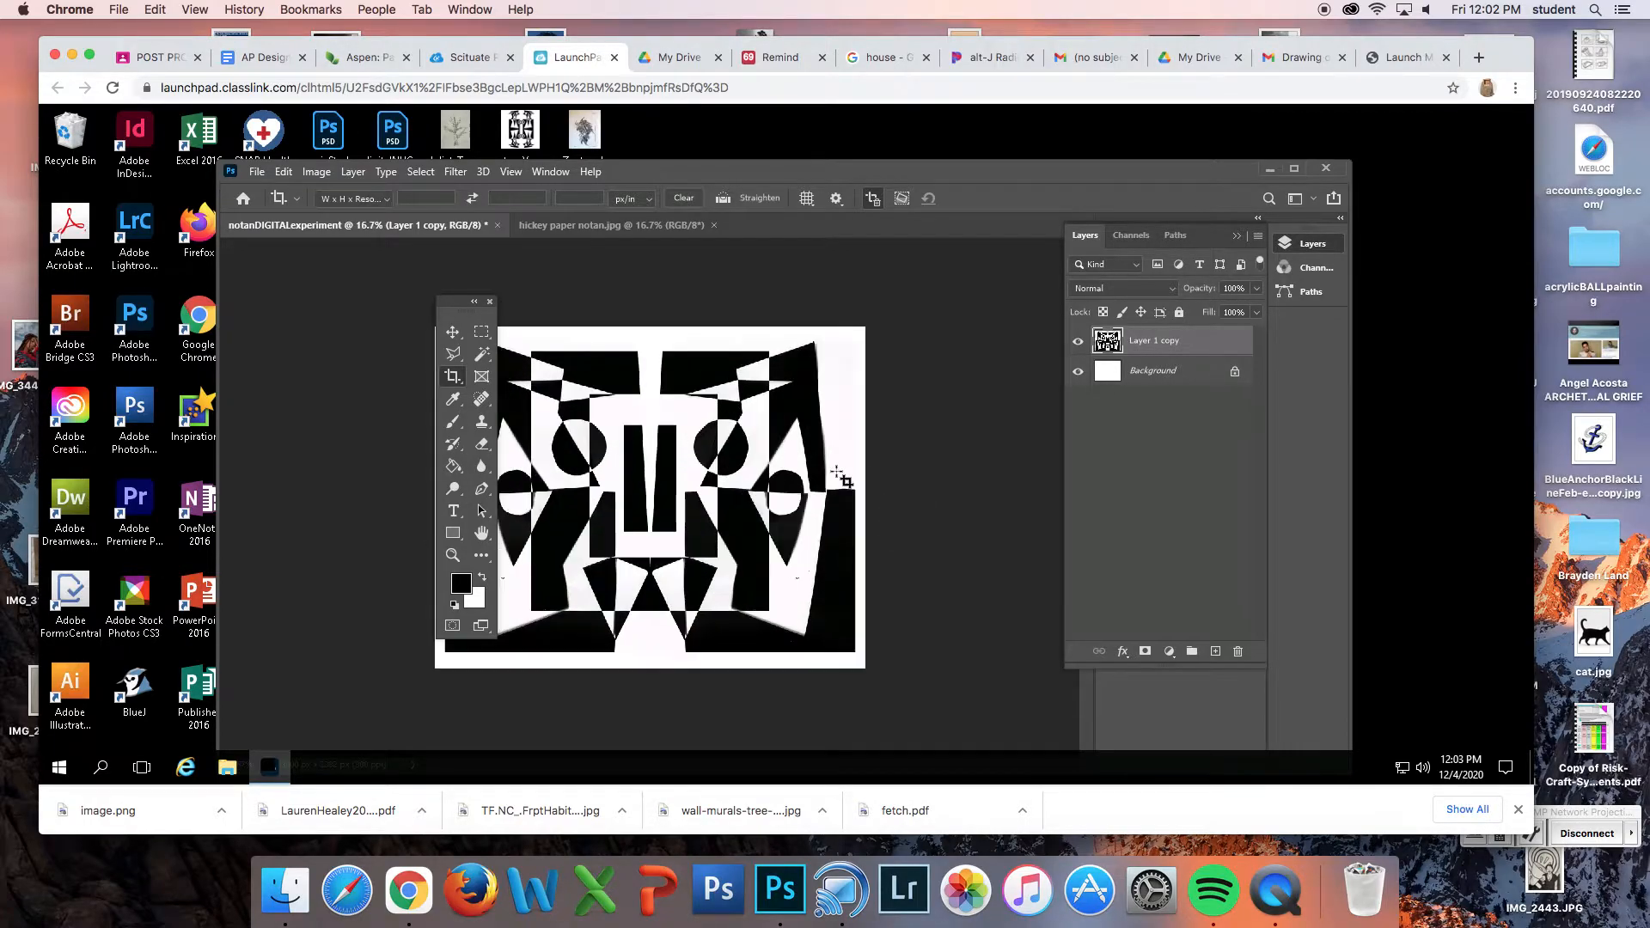
drag(479, 306, 333, 311)
key(ctrl+plus)
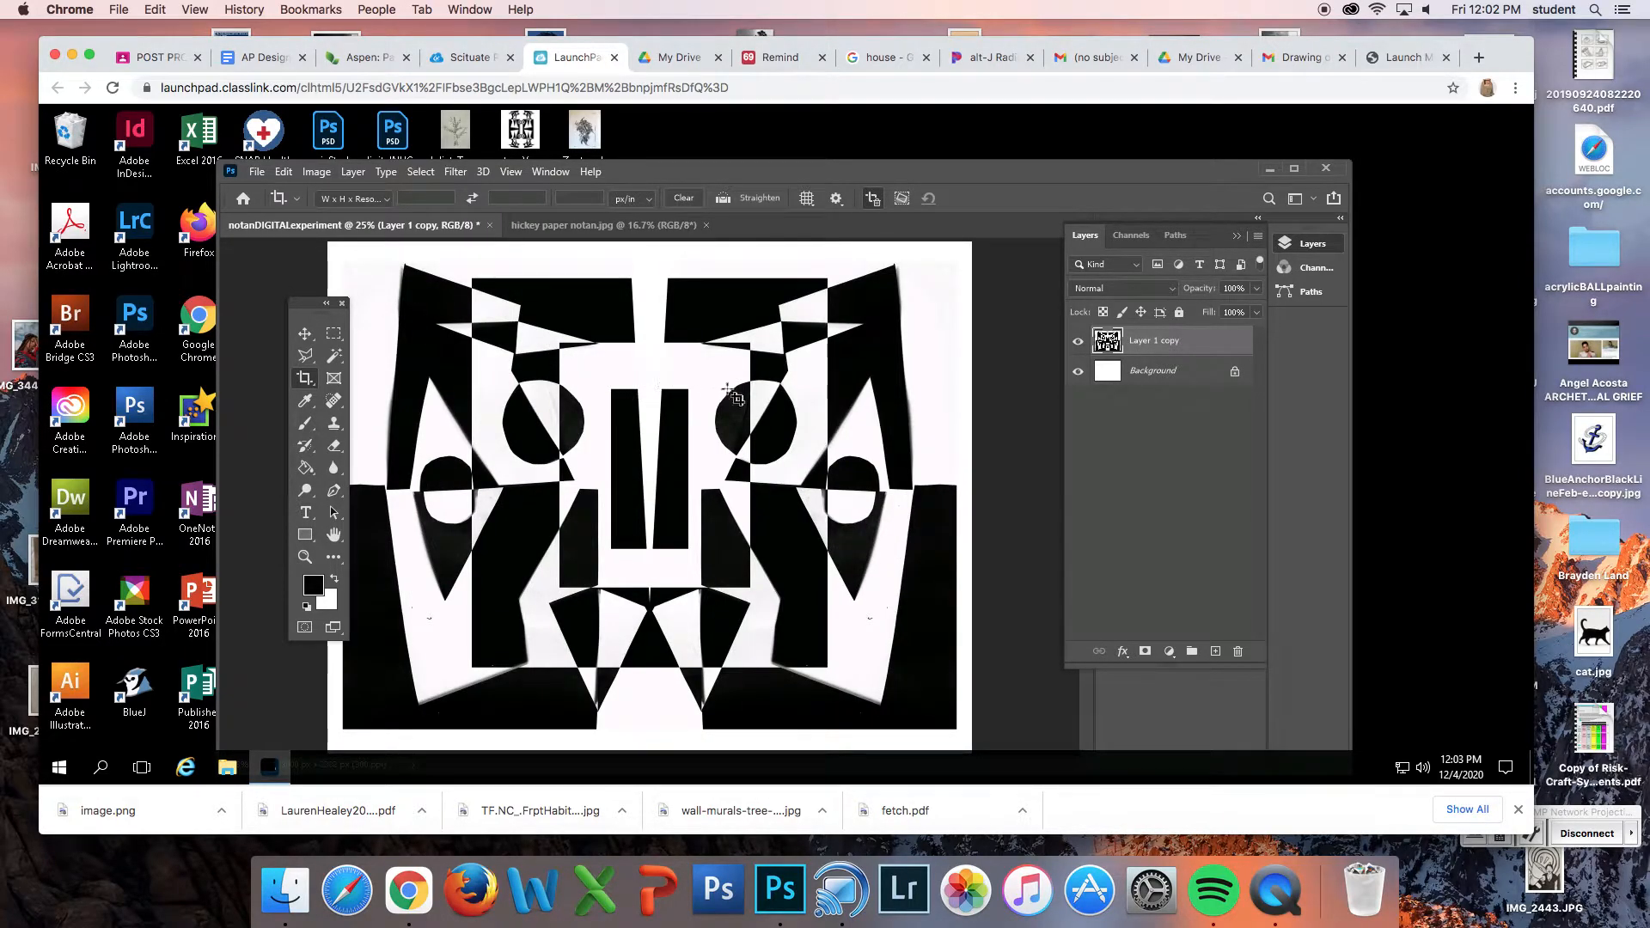
drag(316, 308, 275, 290)
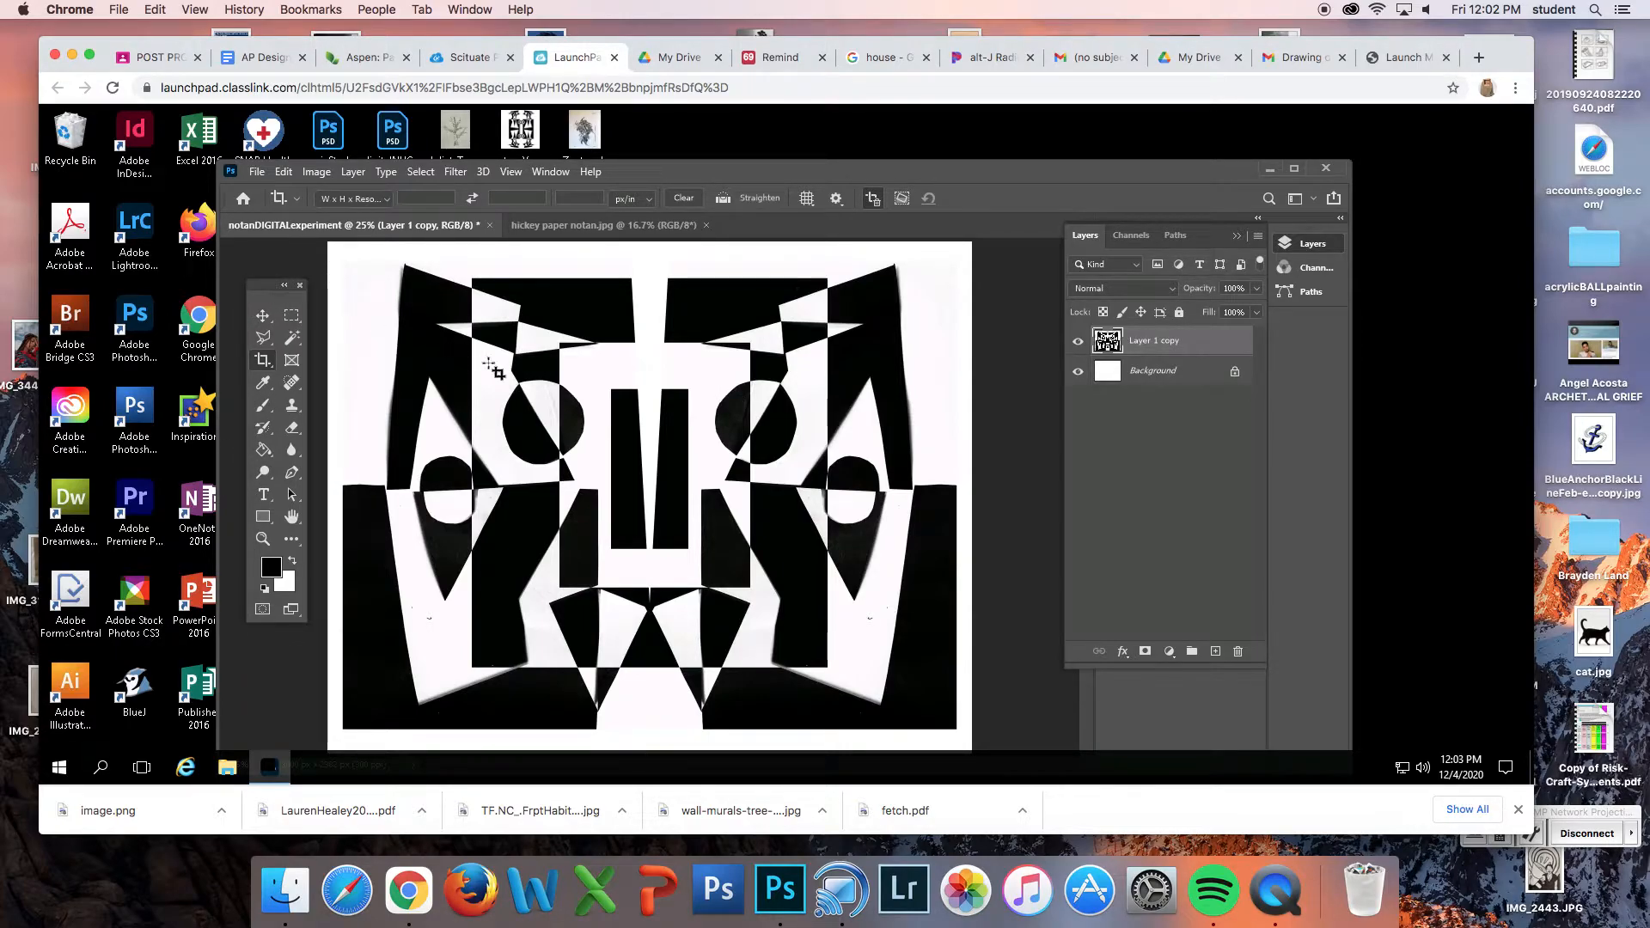
Begin saving a copy of the artwork on the computer in JPEG format
click(257, 172)
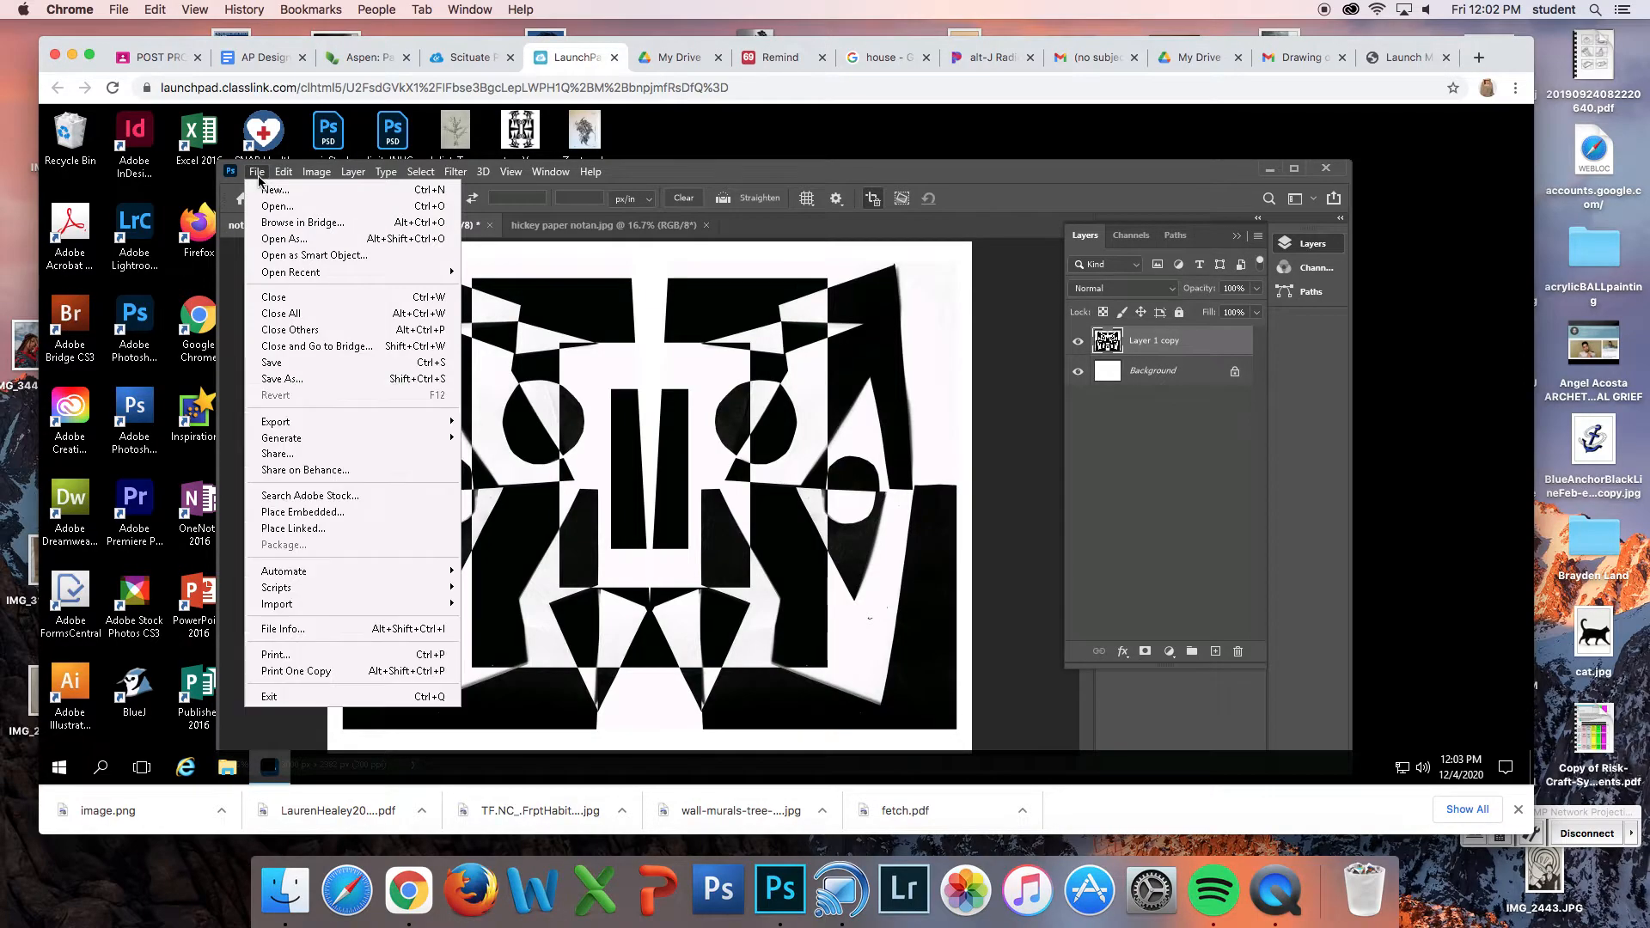
click(284, 379)
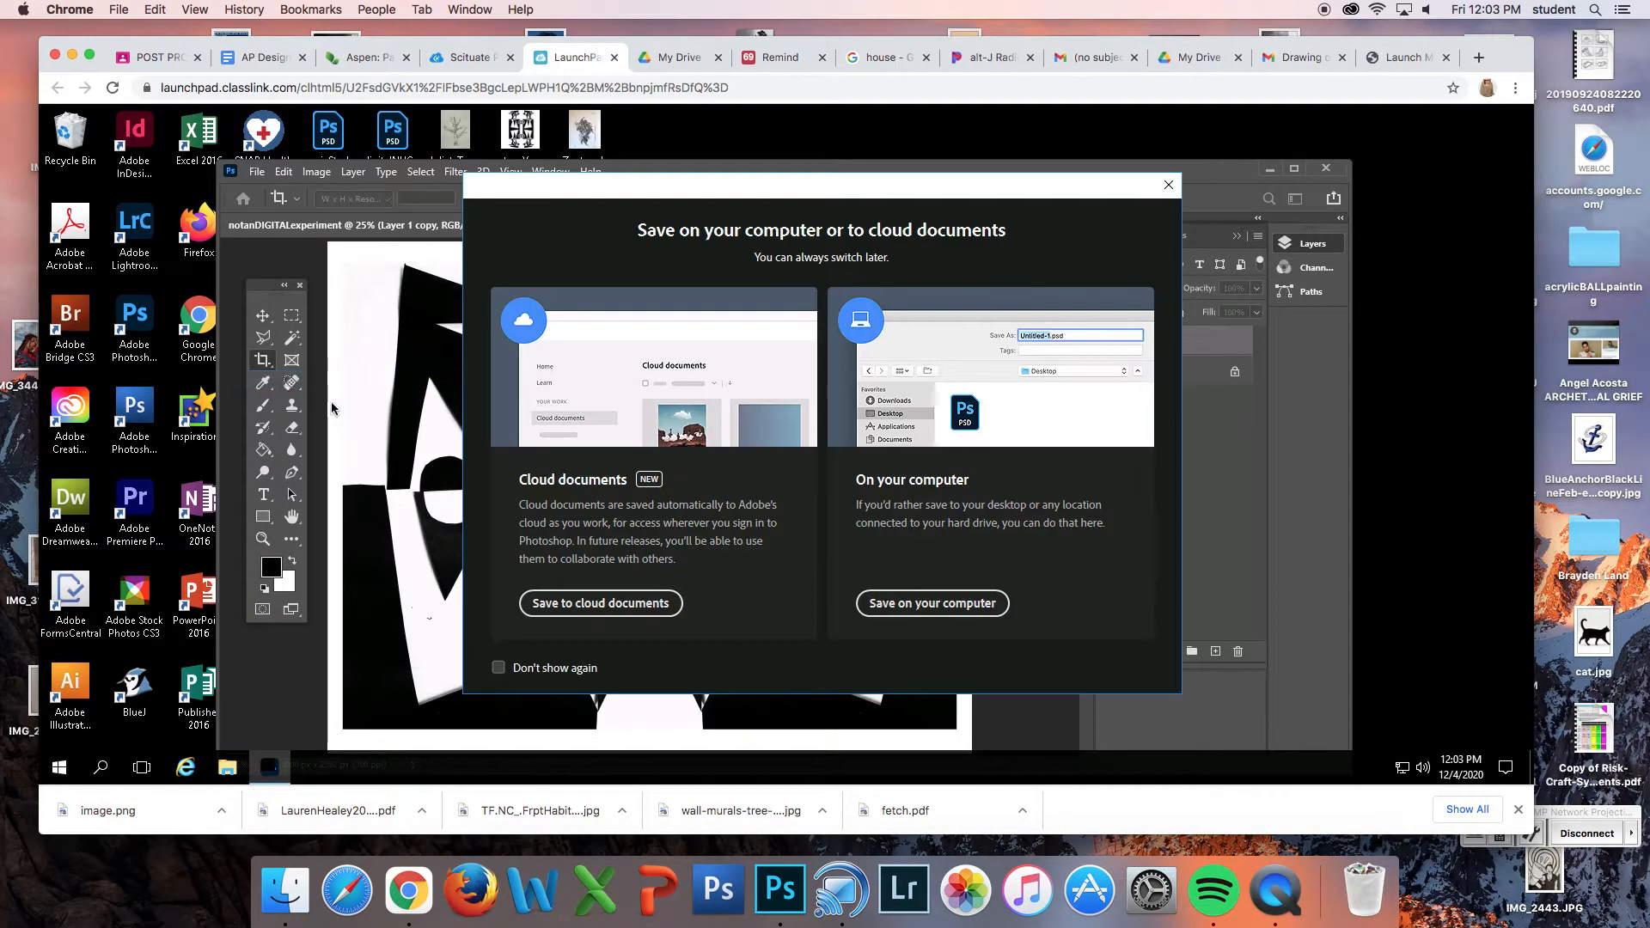
click(932, 603)
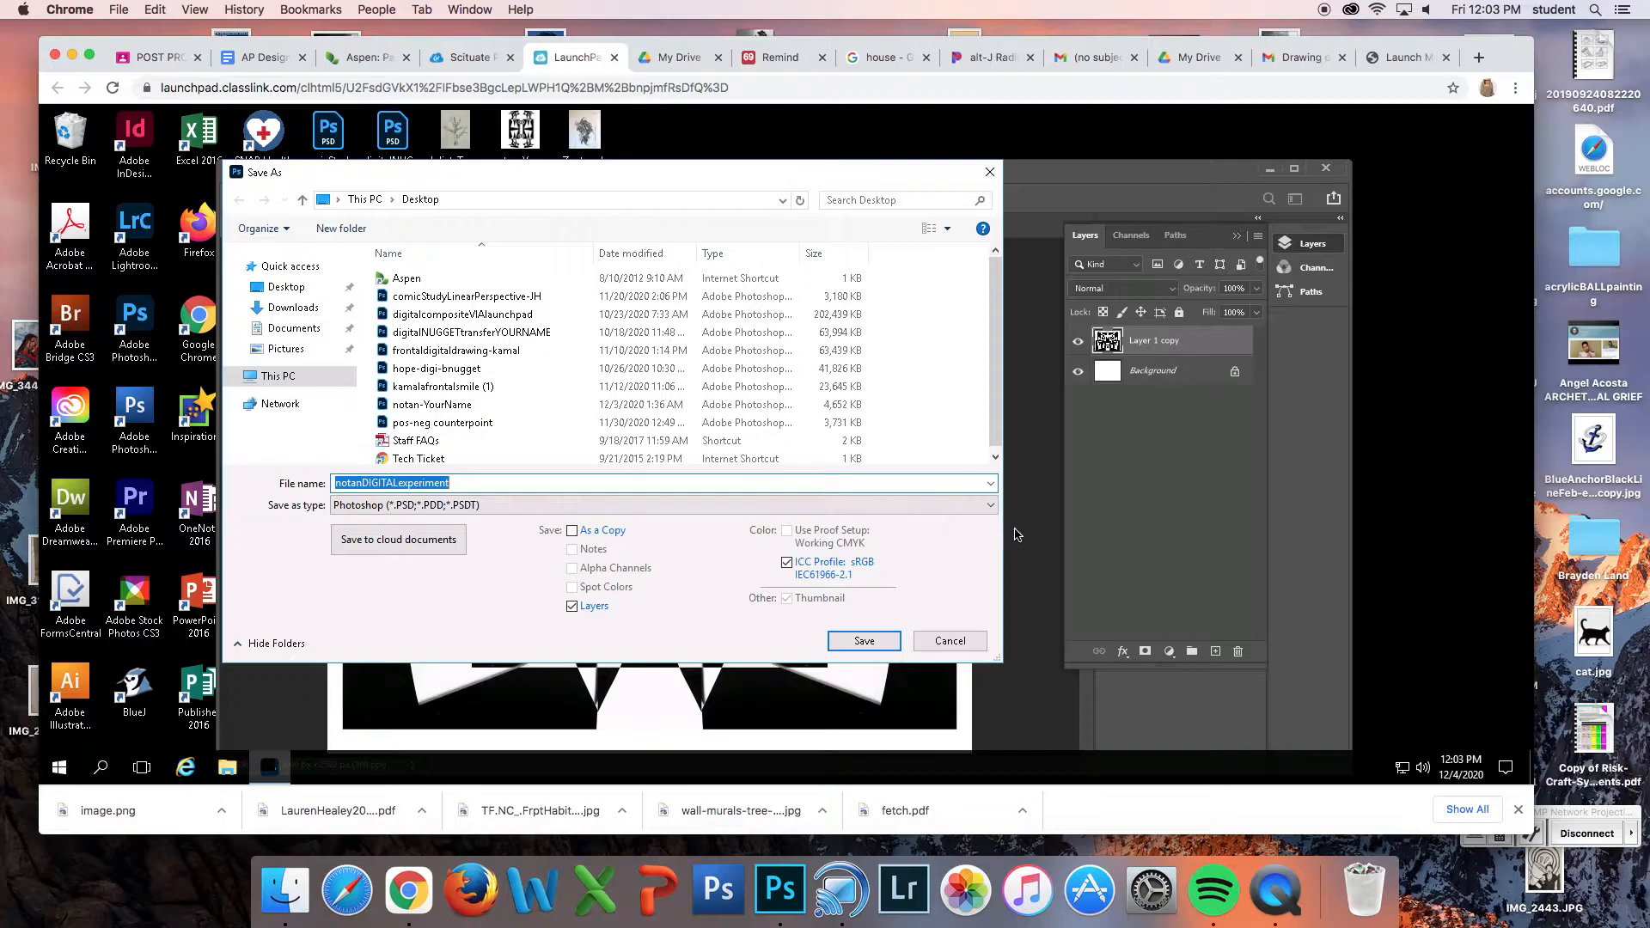
click(989, 506)
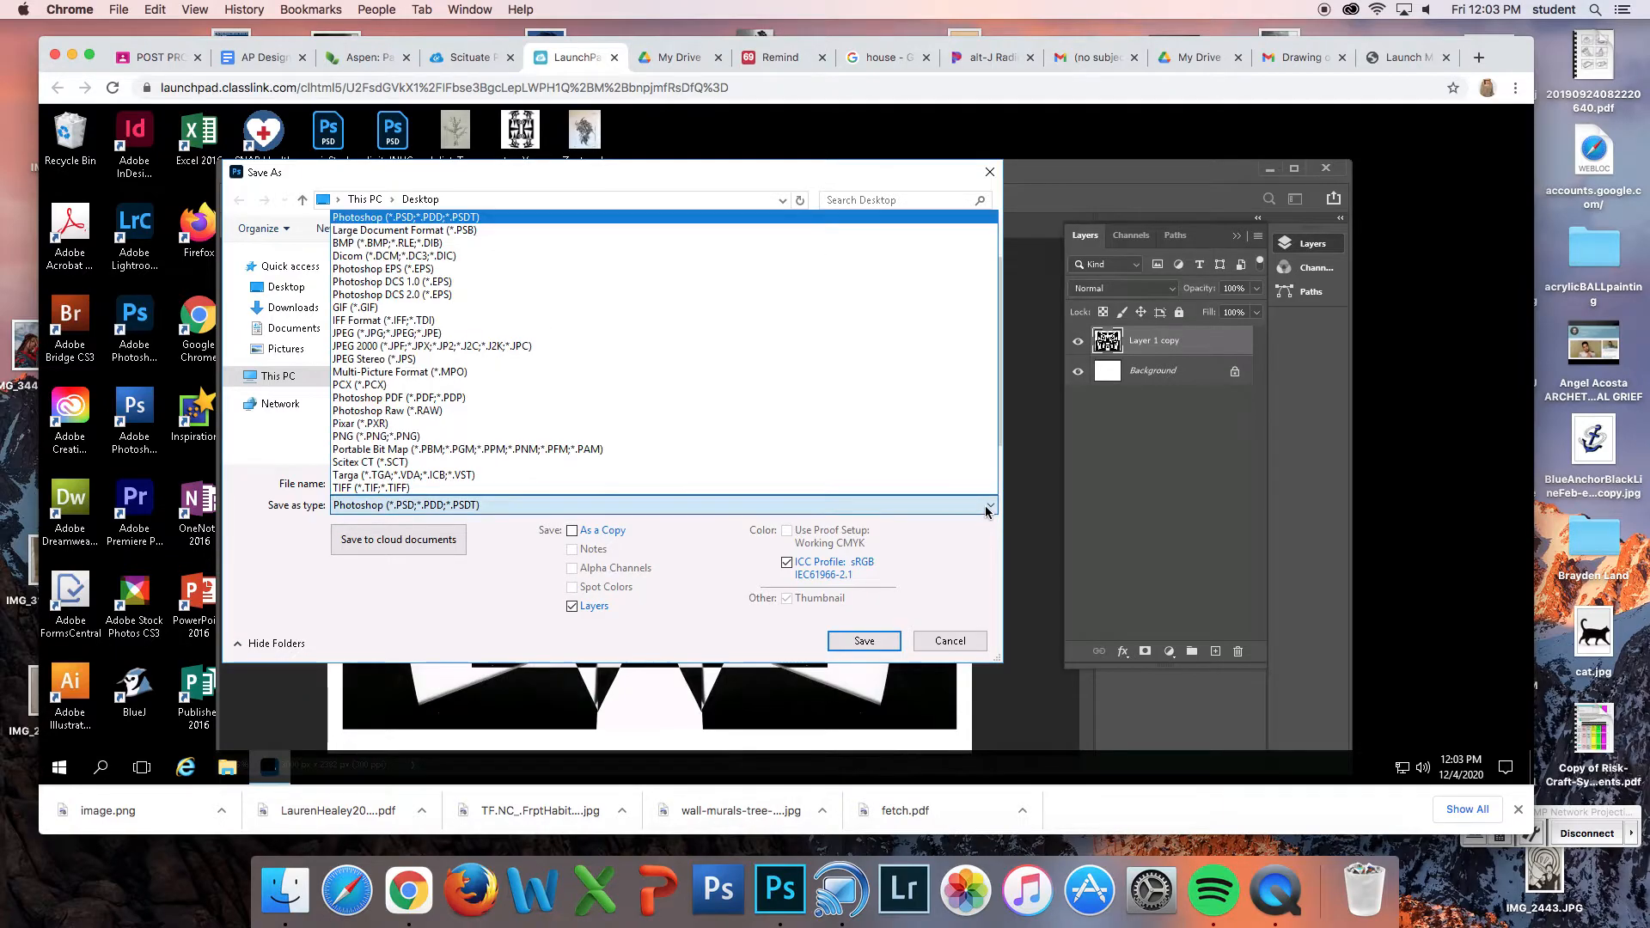
click(498, 334)
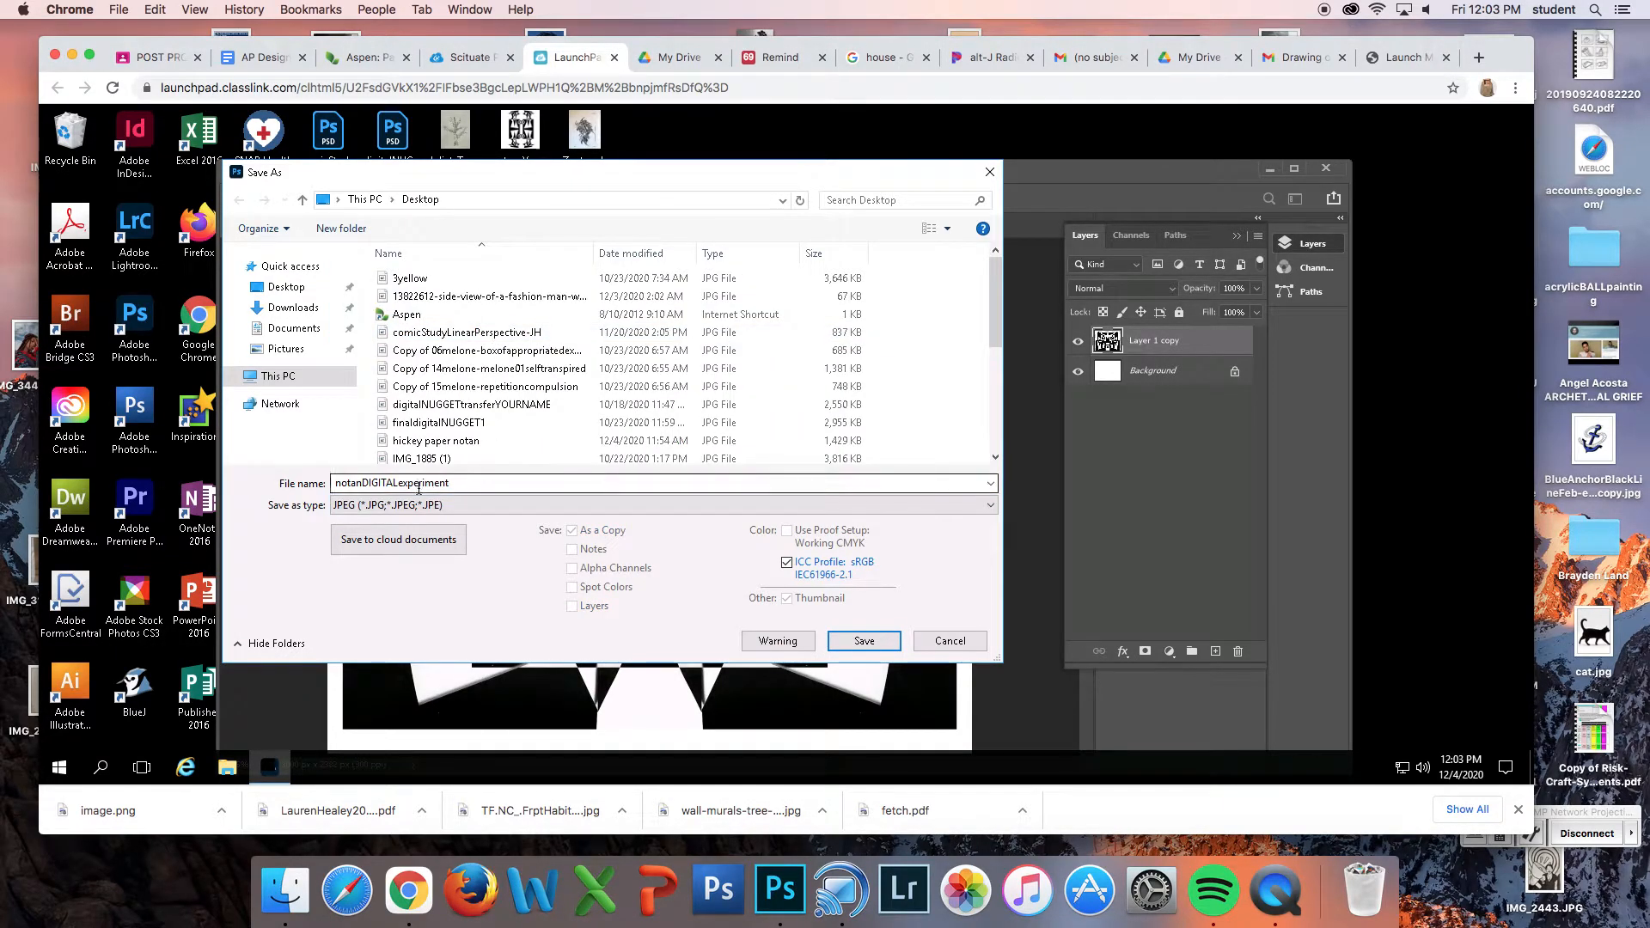
Extend the file name notanDIGITALexperiment with the artist's surname and Dec2020, separated by hyphens
double_click(448, 484)
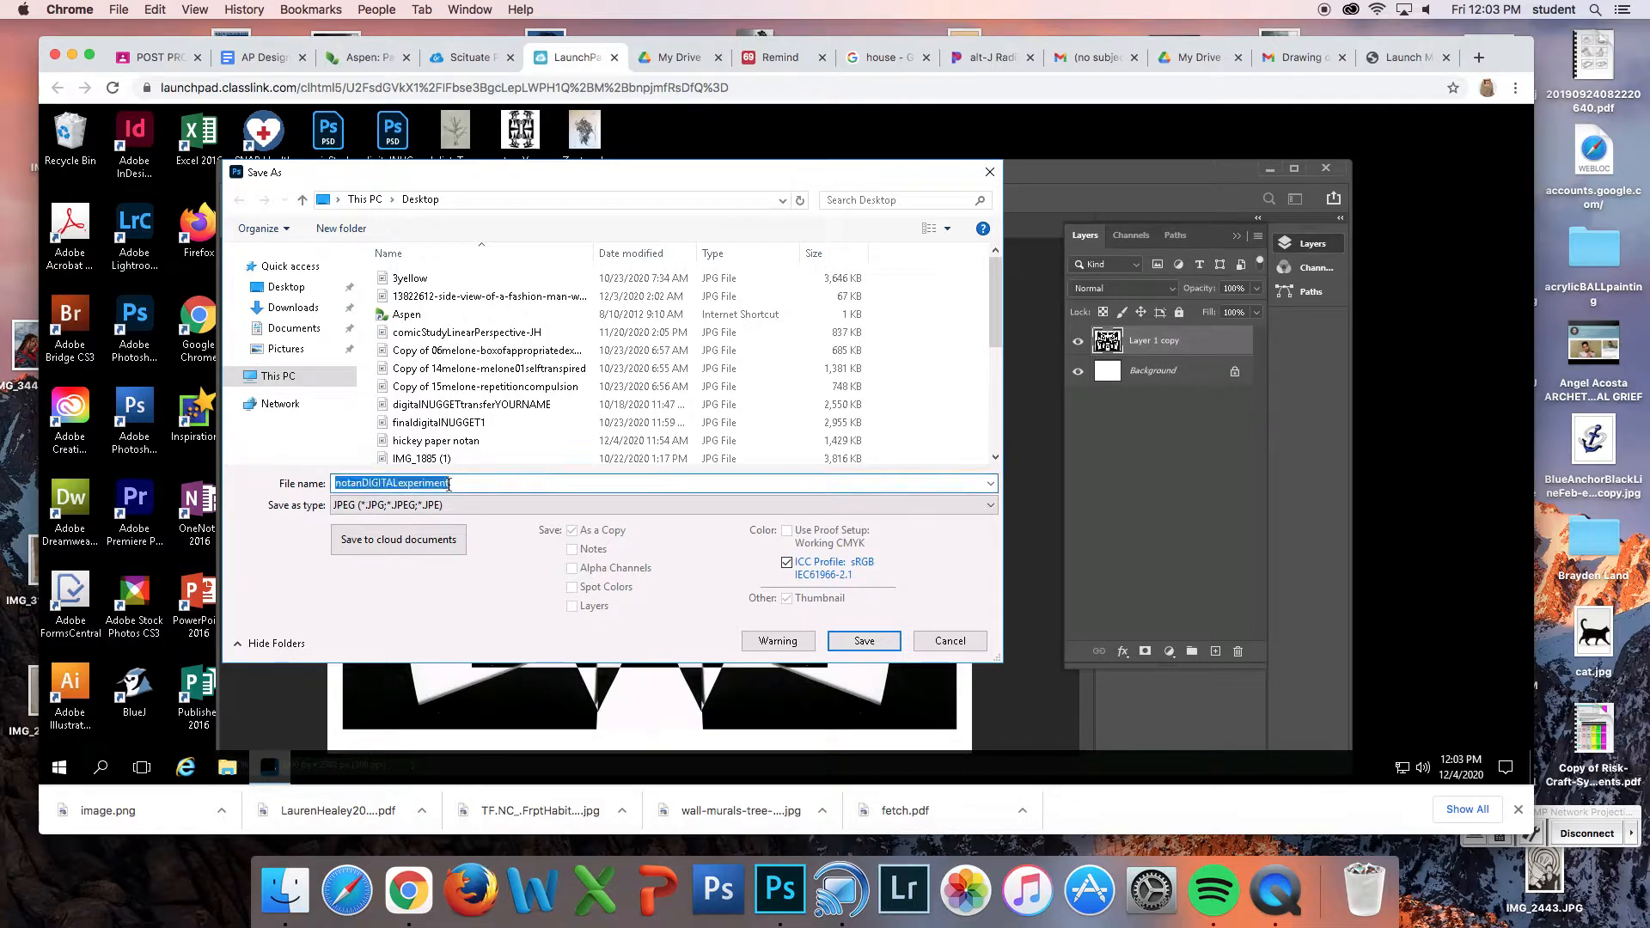
click(448, 484)
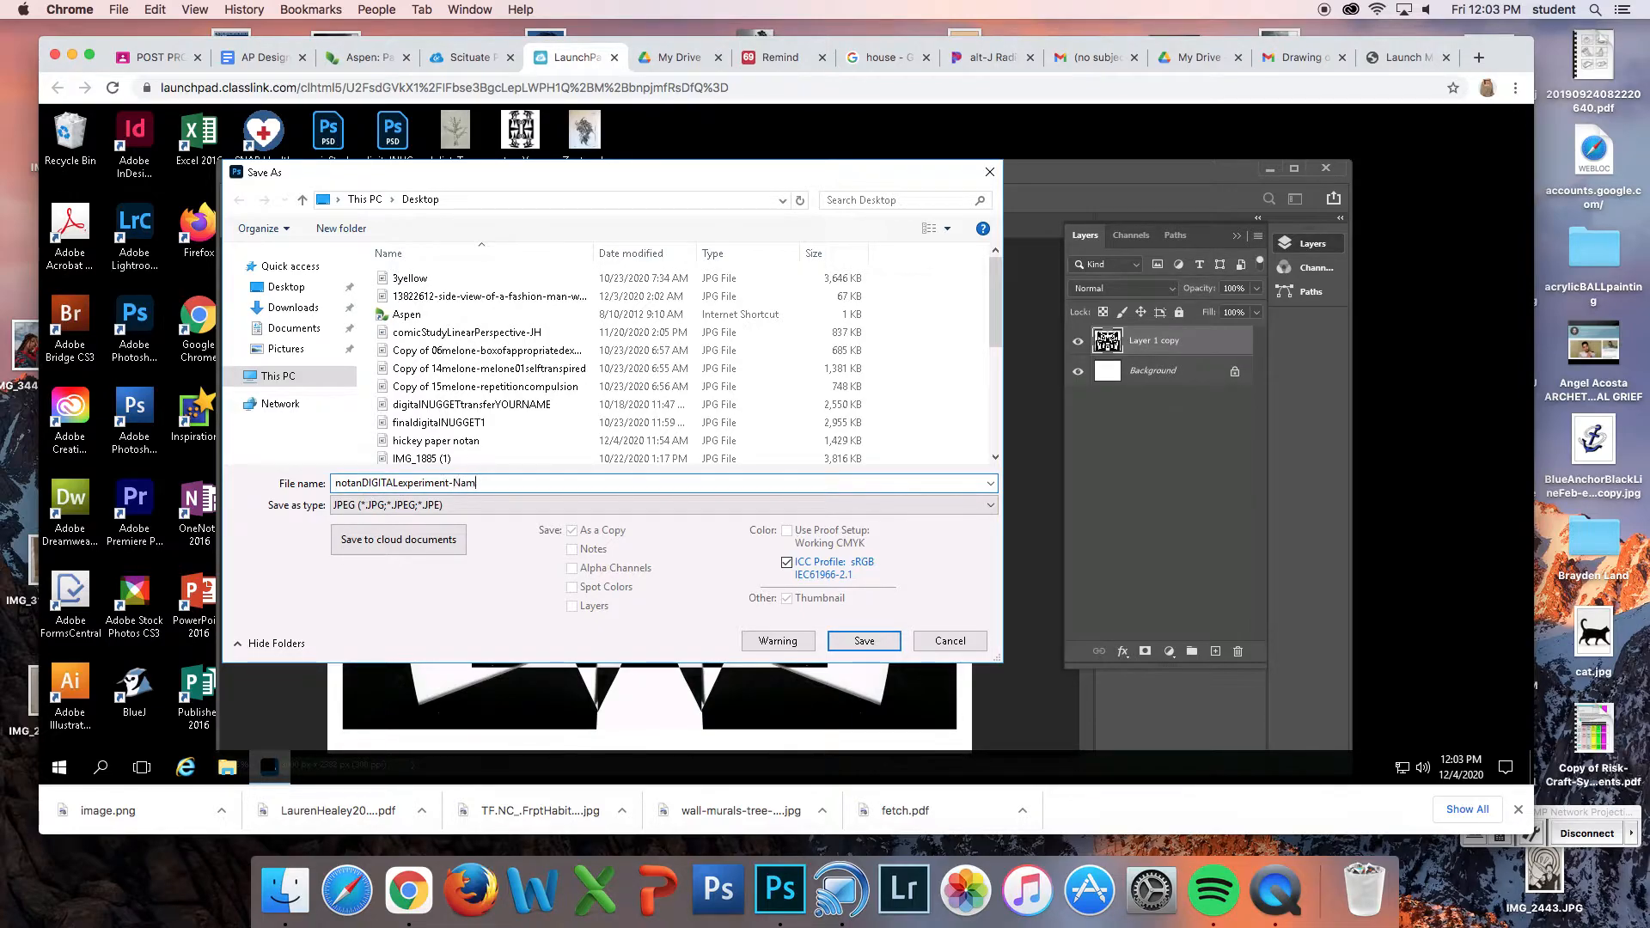
key(BackSpace)
key(BackSpace)
key(BackSpace)
text(Hickey-Dec2020)
Save the JPEG to the Desktop at maximum quality 12 with the Baseline ("Standard") format
click(284, 292)
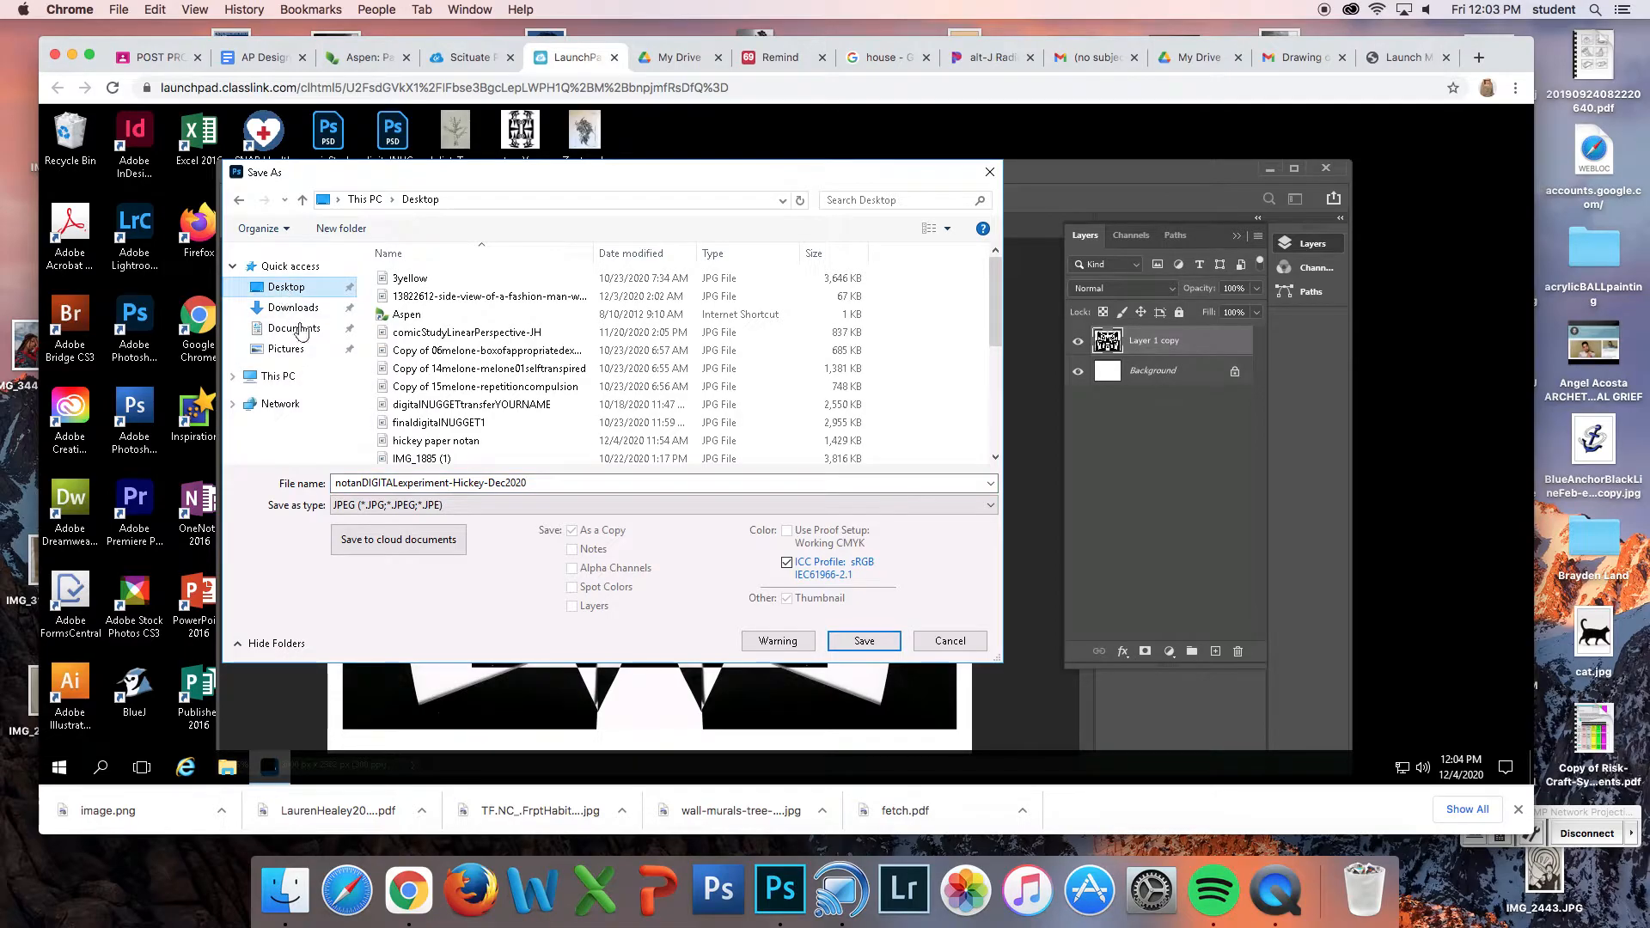
click(863, 641)
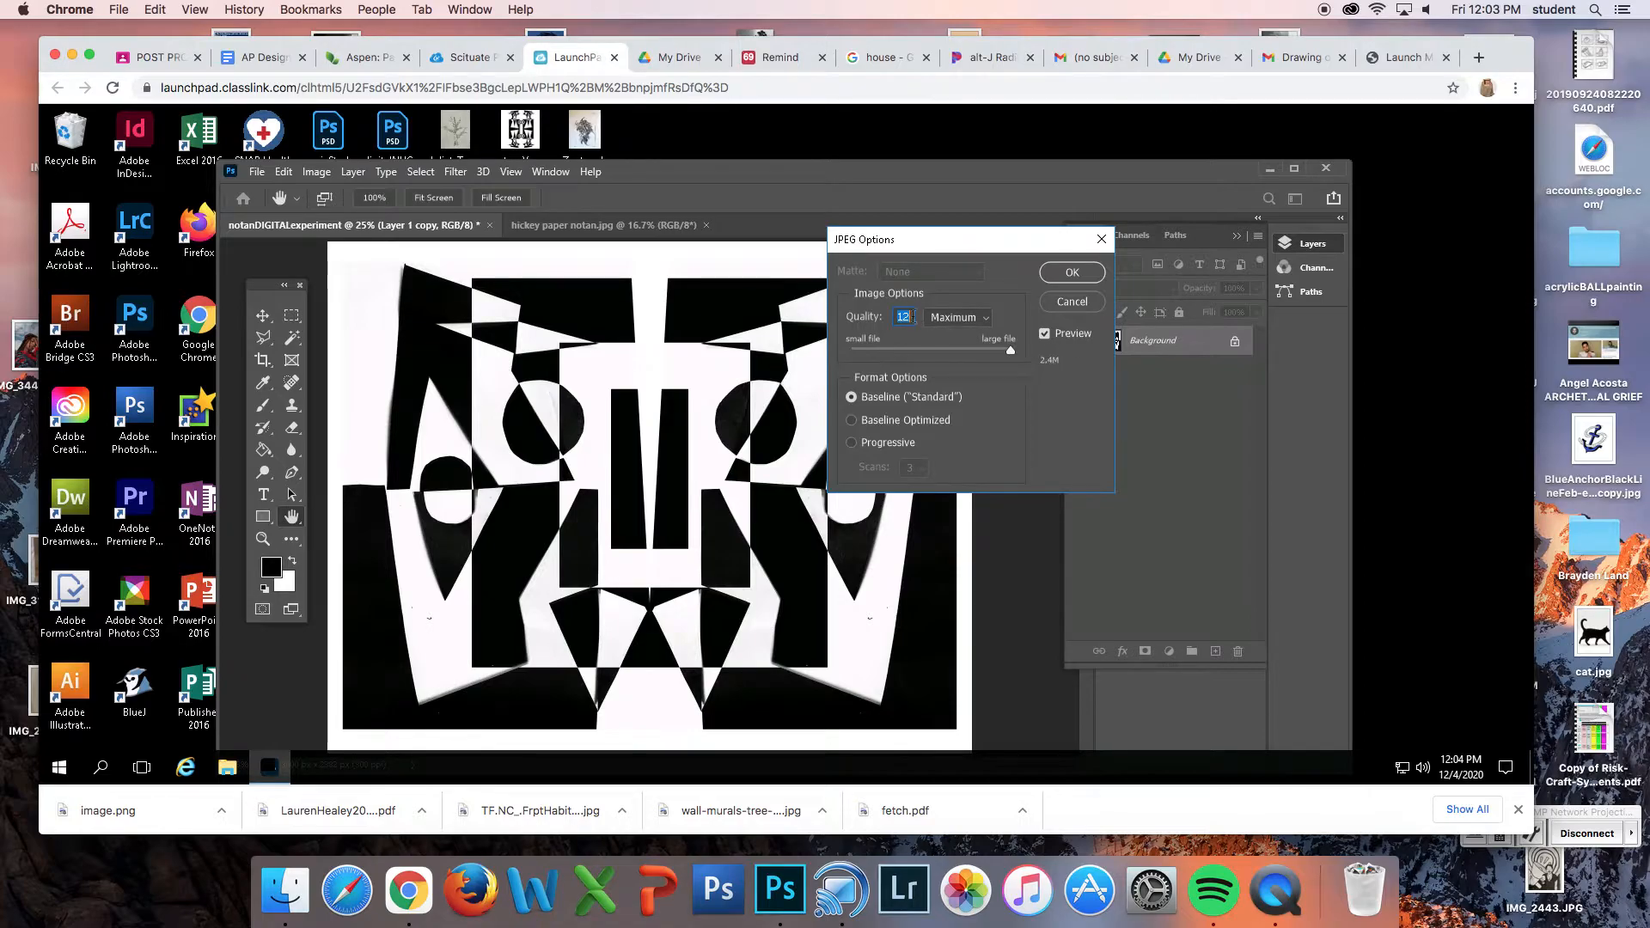
drag(1004, 355, 1008, 359)
click(1072, 274)
key(c)
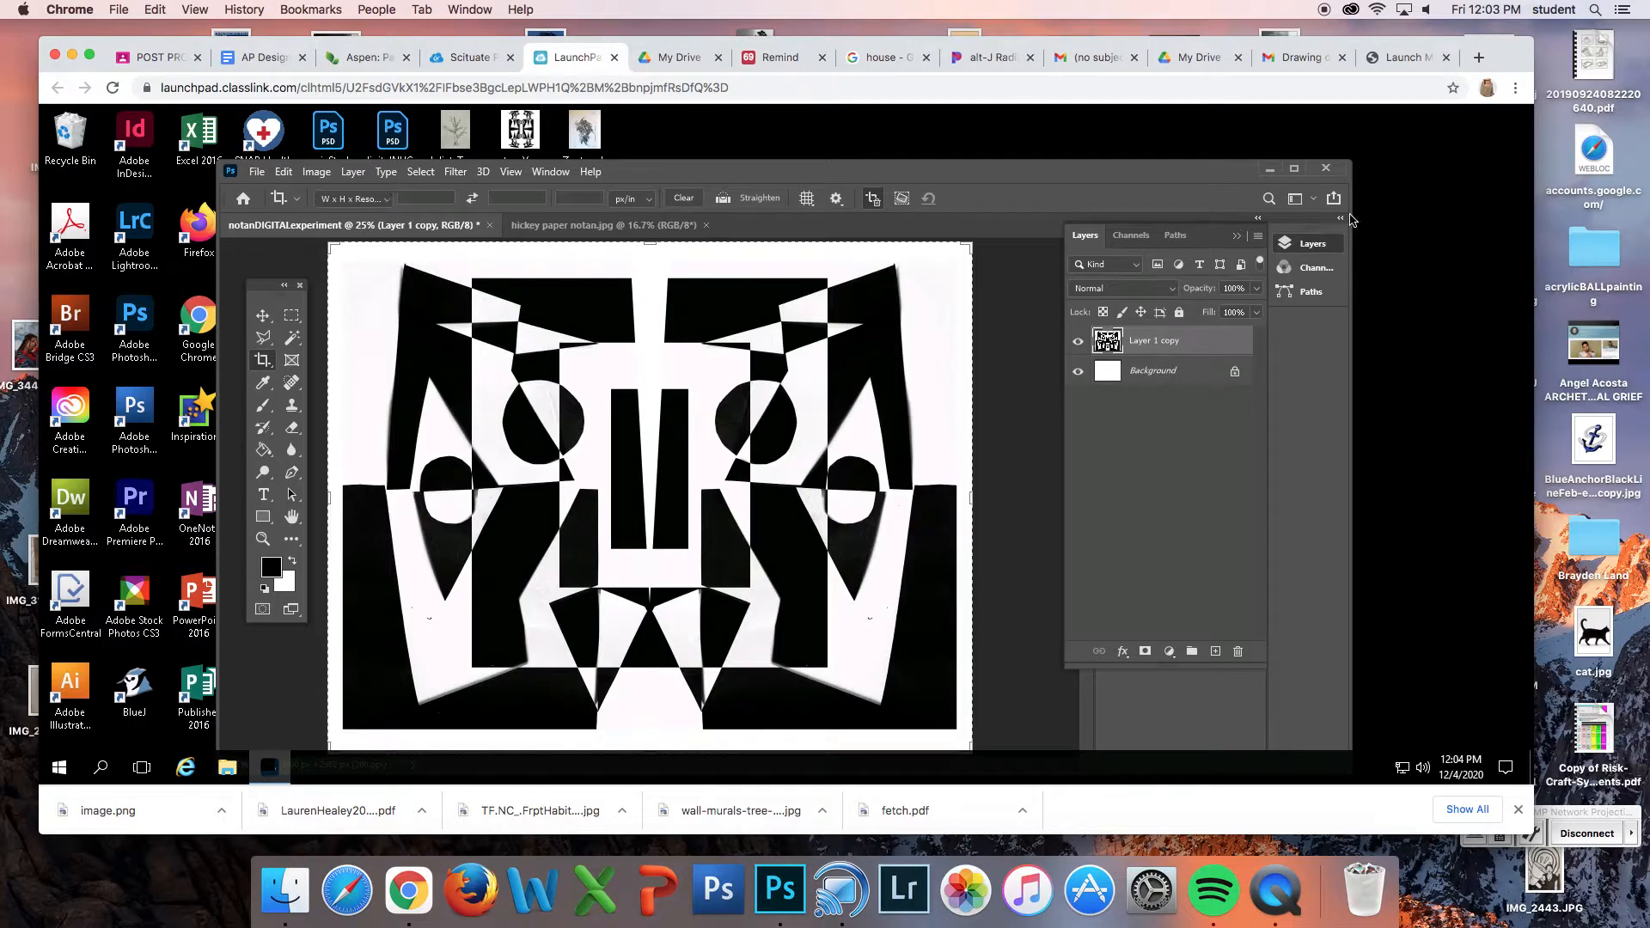
Quit Photoshop without saving the document changes and move the exported notan JPEG to an open area of the desktop
click(1324, 171)
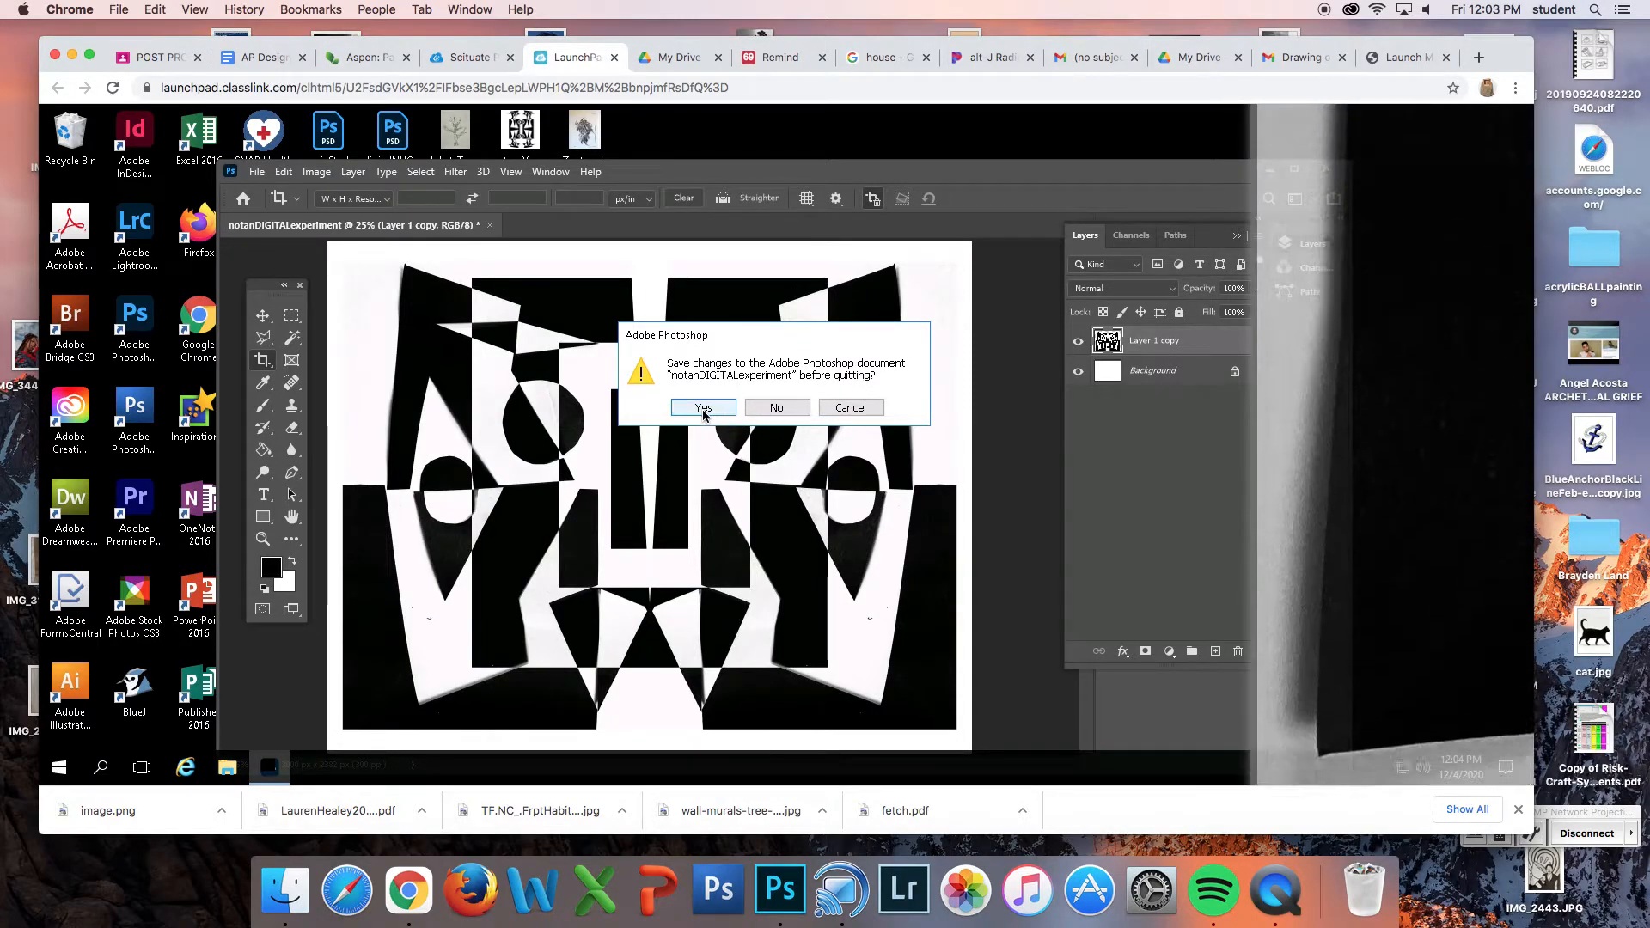
click(778, 408)
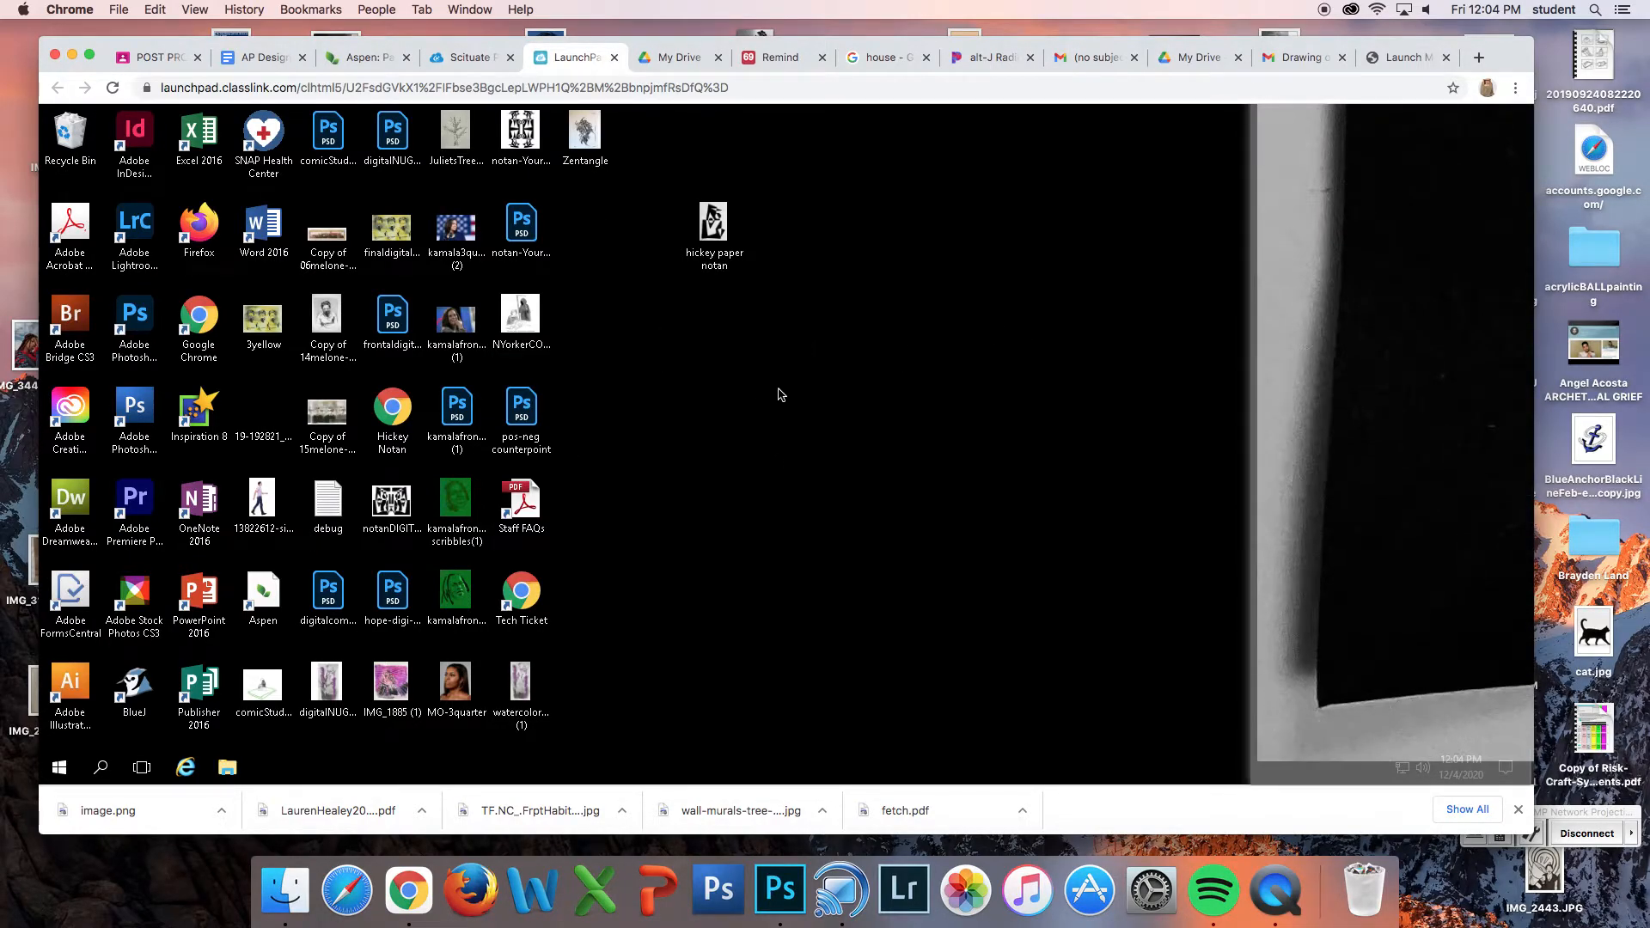
drag(395, 503, 724, 347)
Switch to Chrome on the remote desktop and open the G block Intro to Art fall 2020 shared drive in Google Drive
double_click(198, 318)
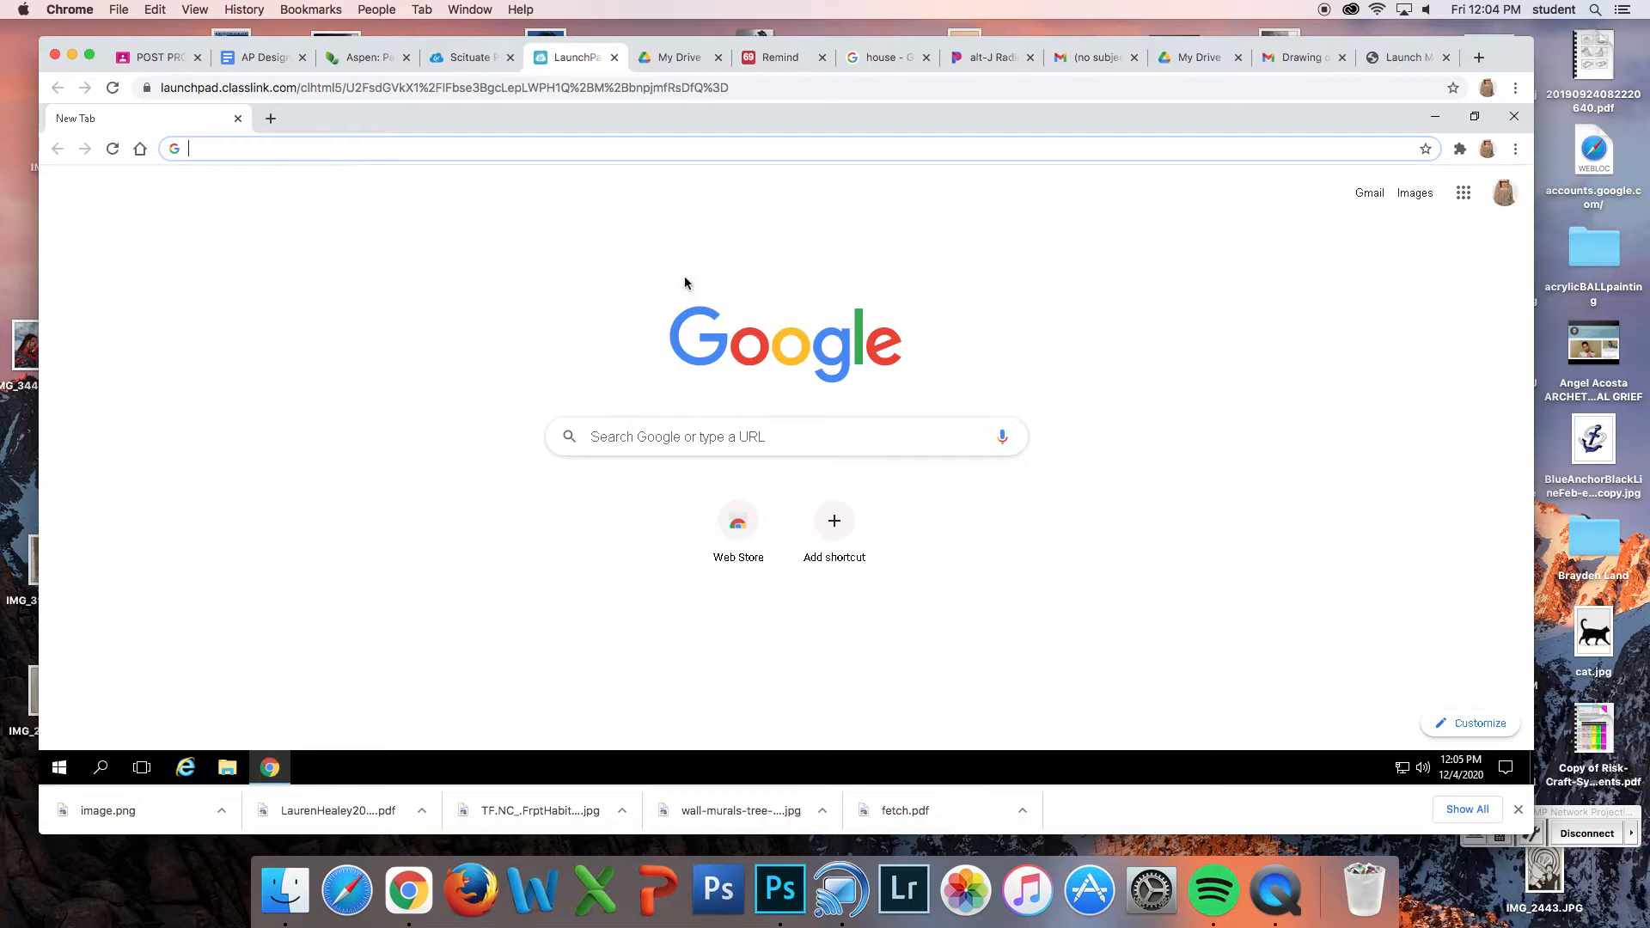
click(1463, 194)
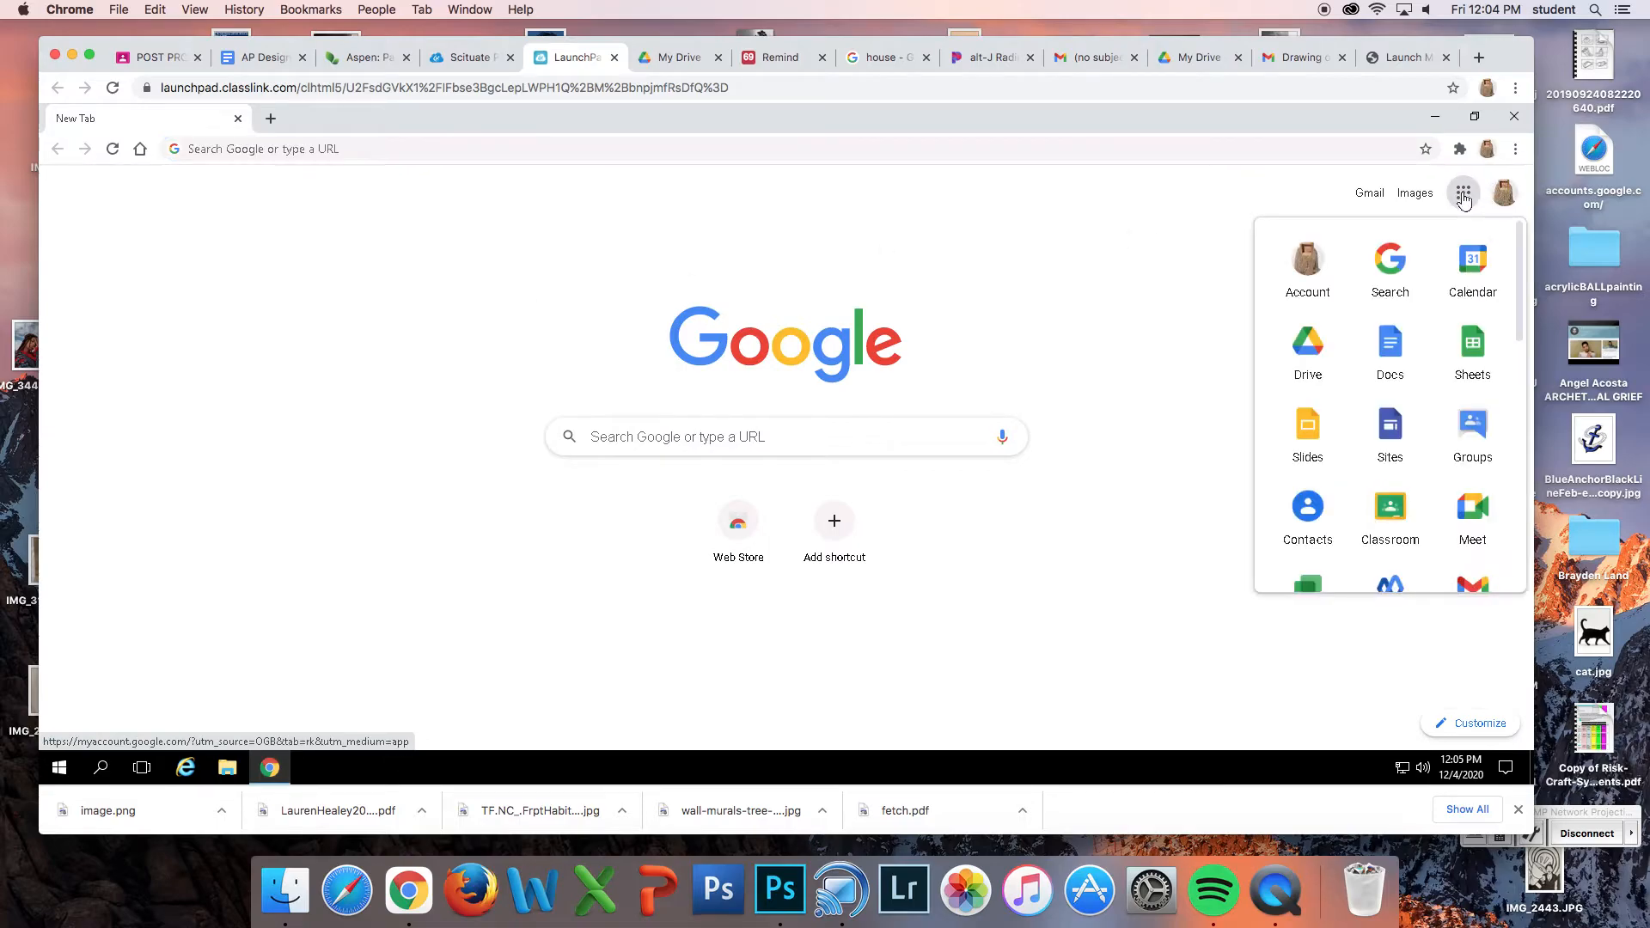
click(1304, 354)
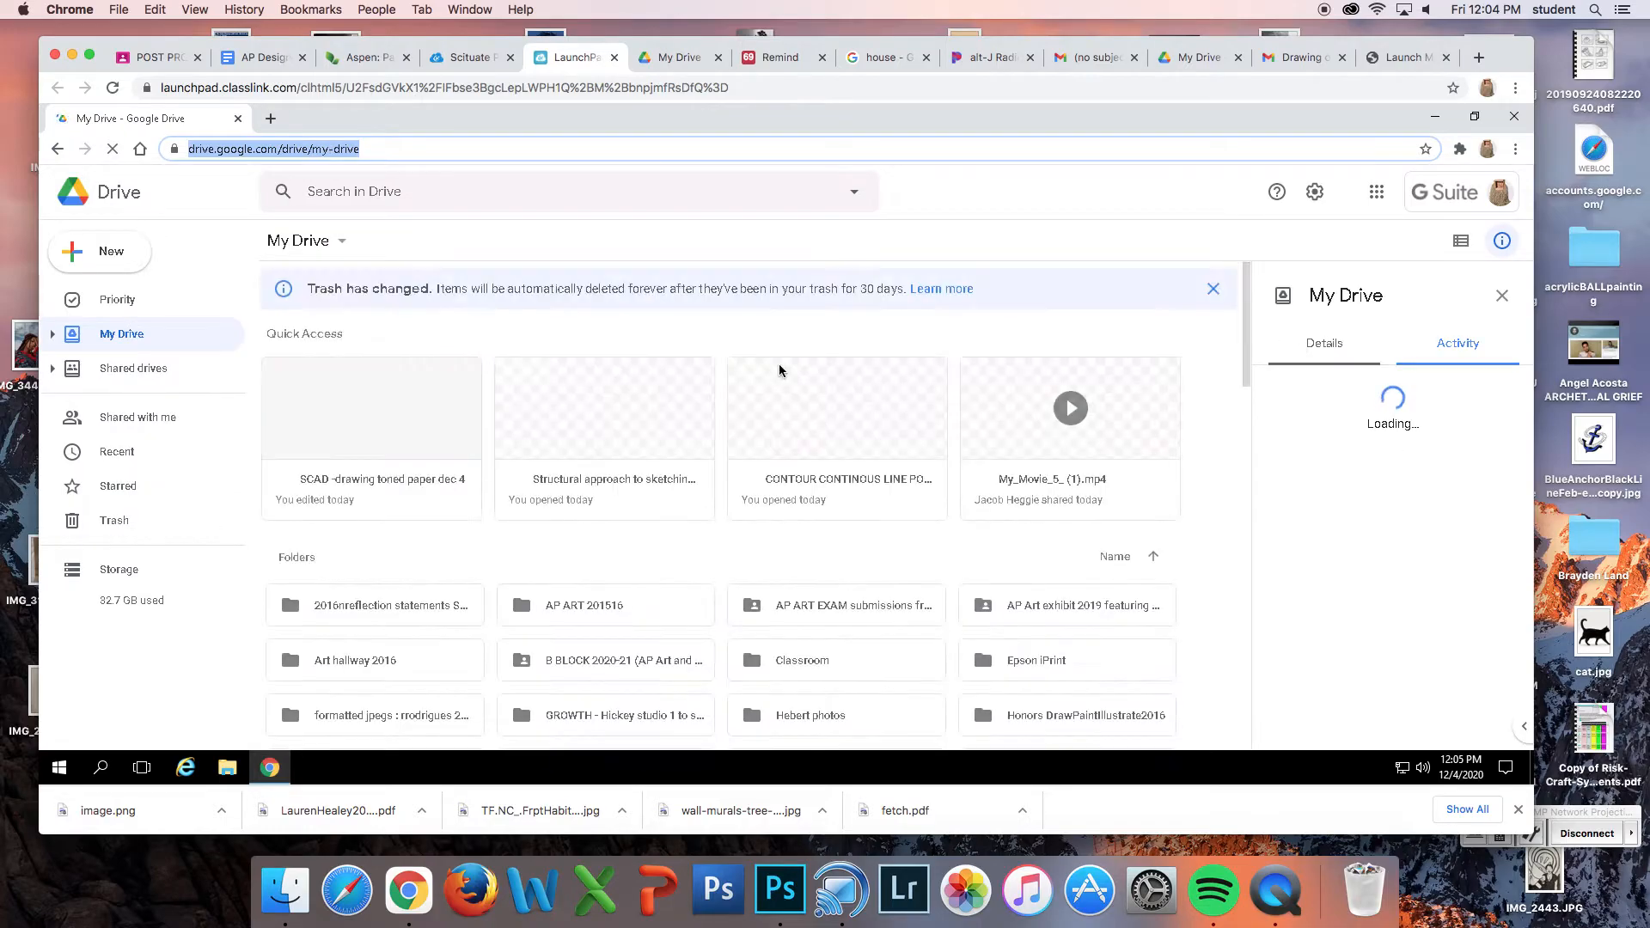
click(125, 375)
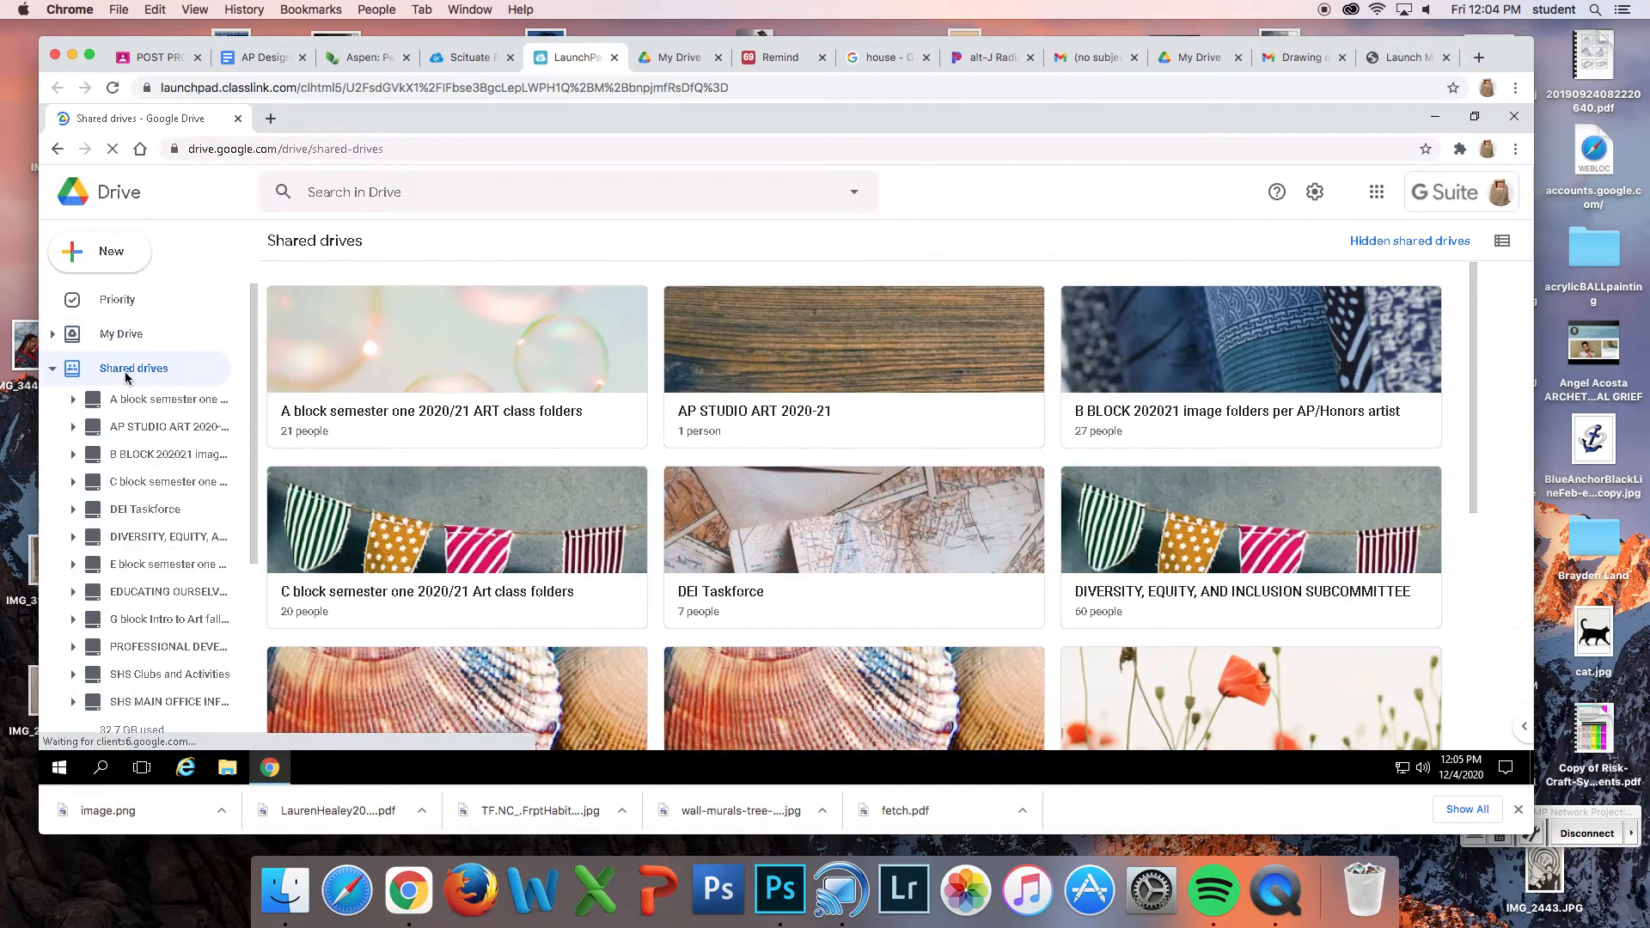
drag(1469, 336, 1488, 471)
click(1156, 463)
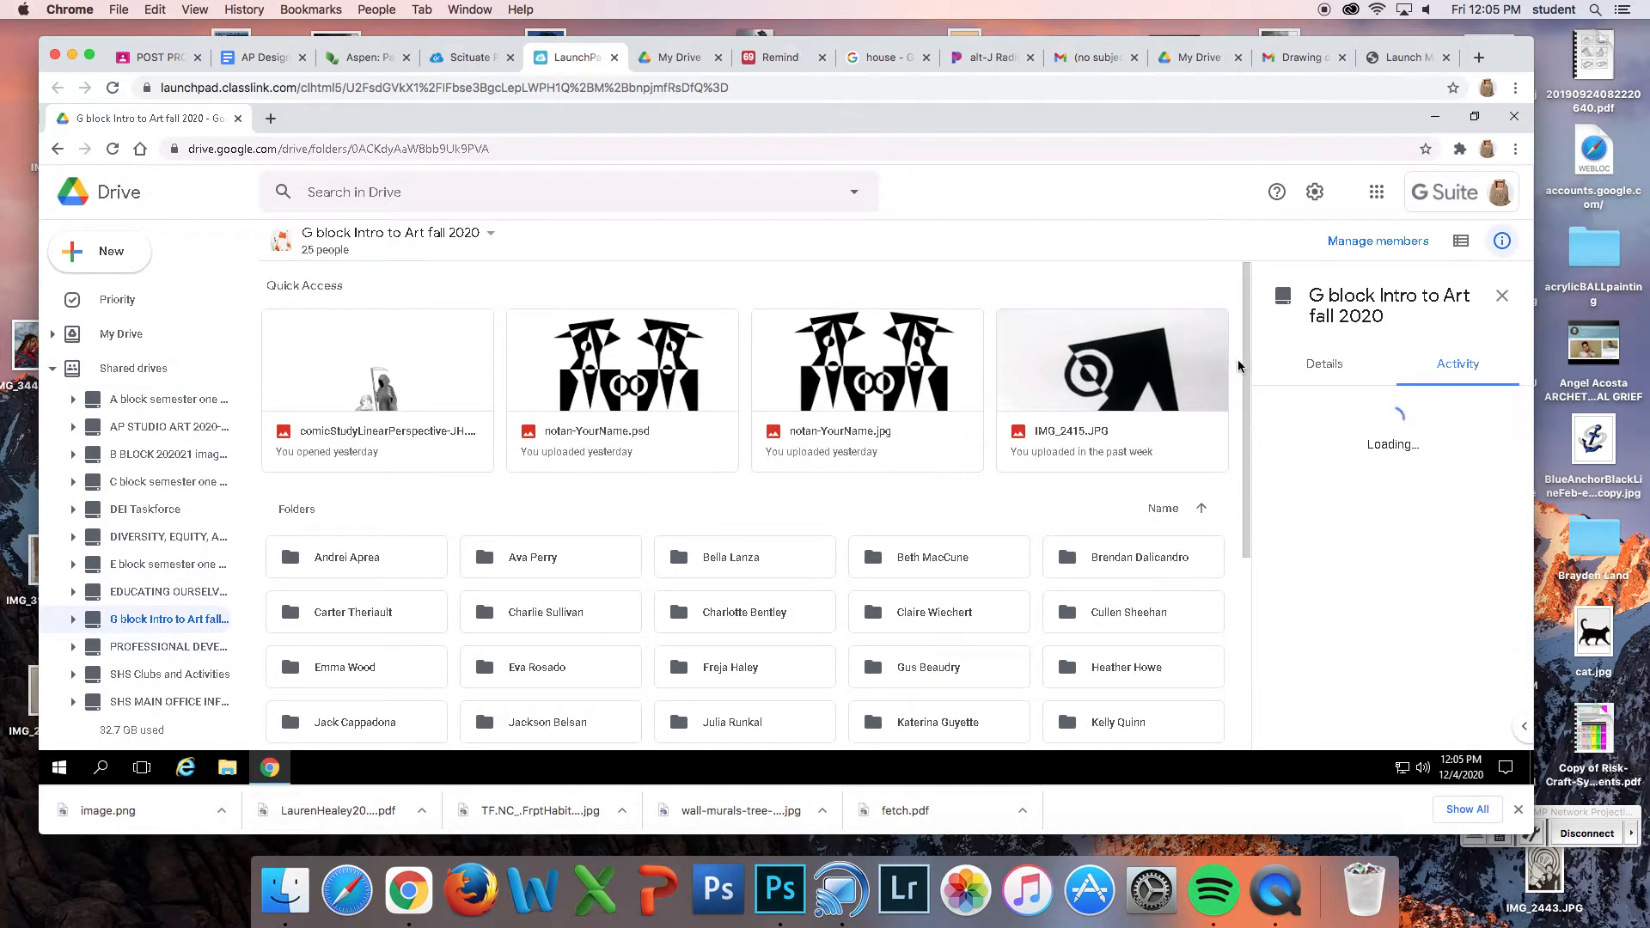
Open the teacher's own folder within the G block Intro to Art fall 2020 shared drive
scroll(1246, 371, down, 1)
scroll(1252, 379, down, 3)
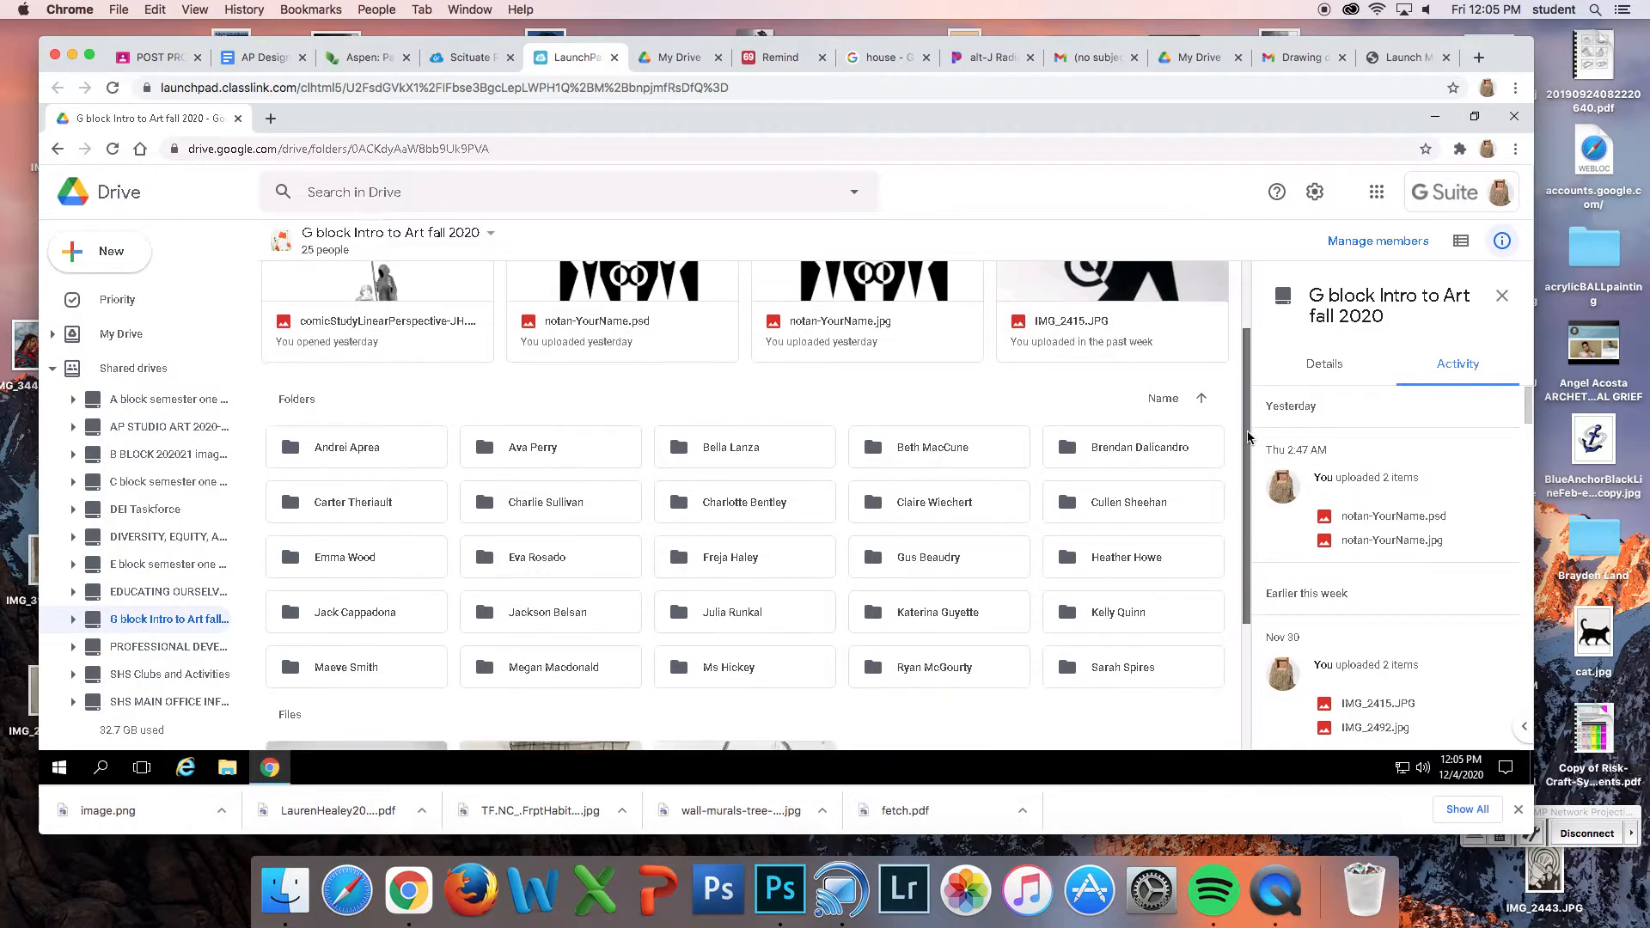
click(731, 654)
double_click(732, 654)
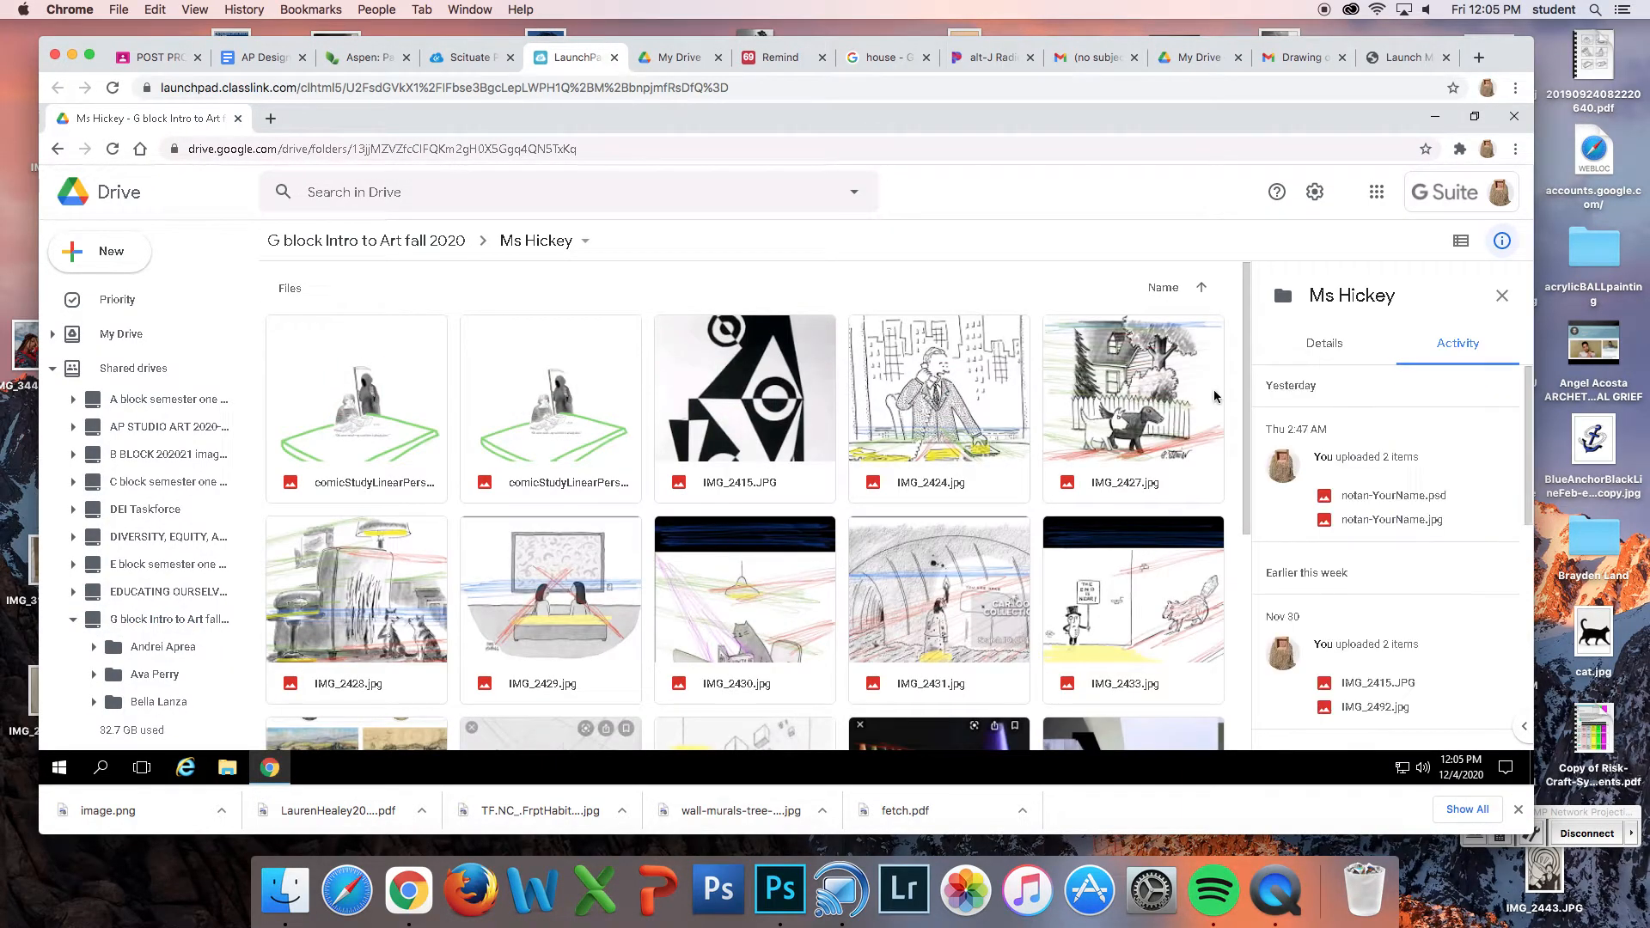
Upload the notanDIGITALexperiment Dec2020 JPEG from the Desktop into the teacher's Drive folder
click(105, 250)
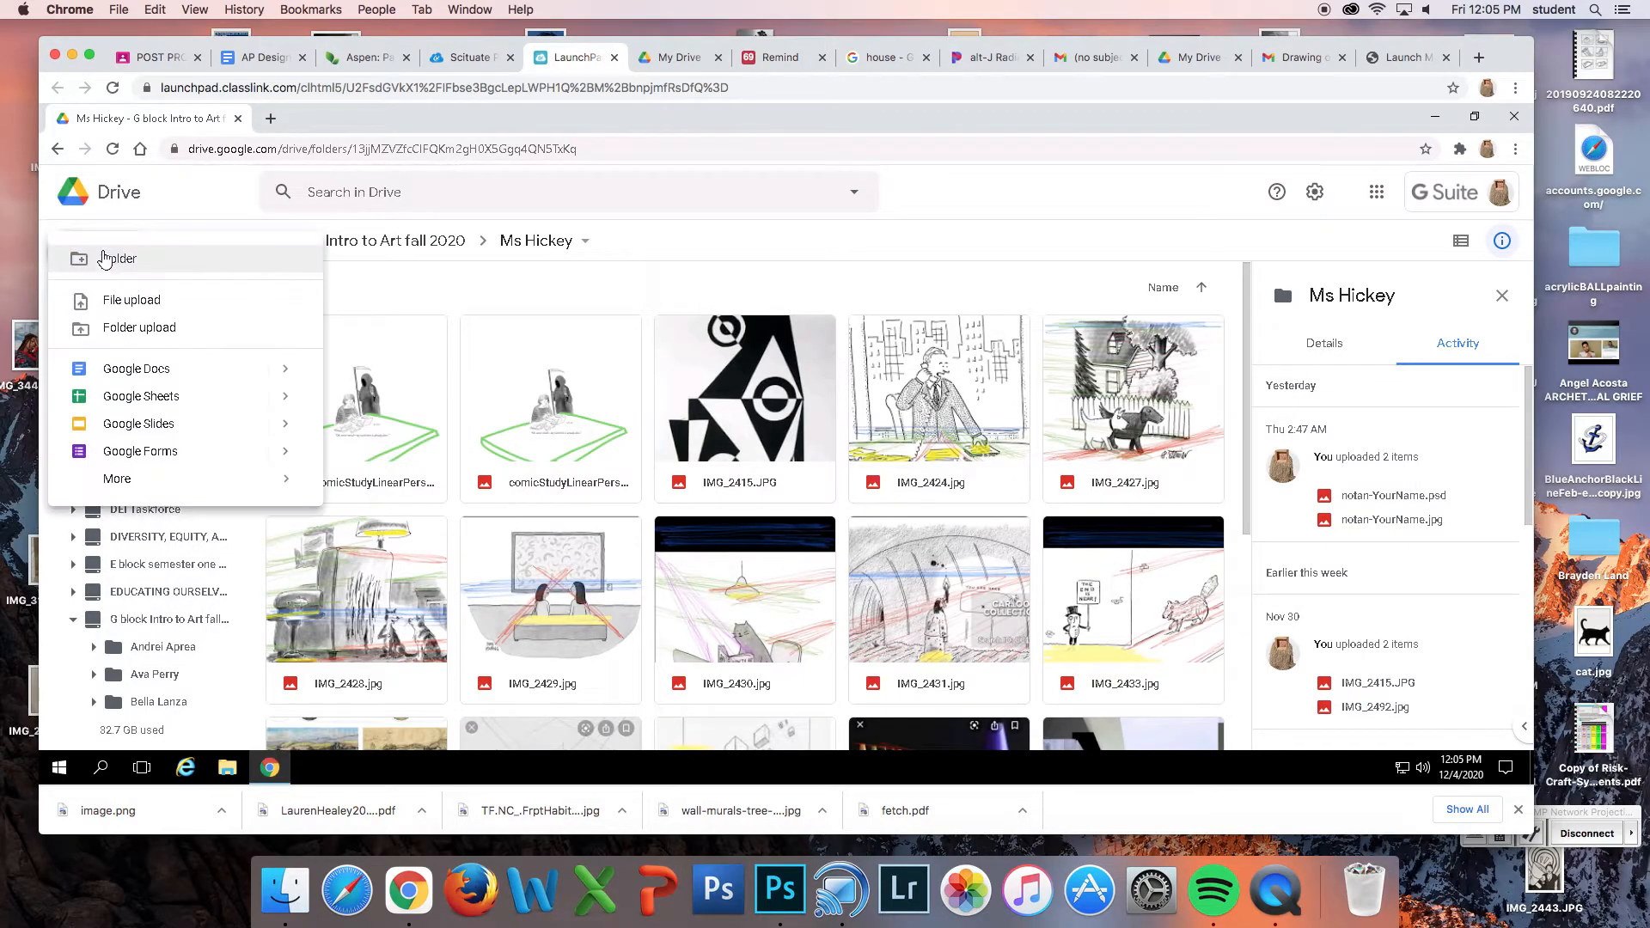
click(127, 300)
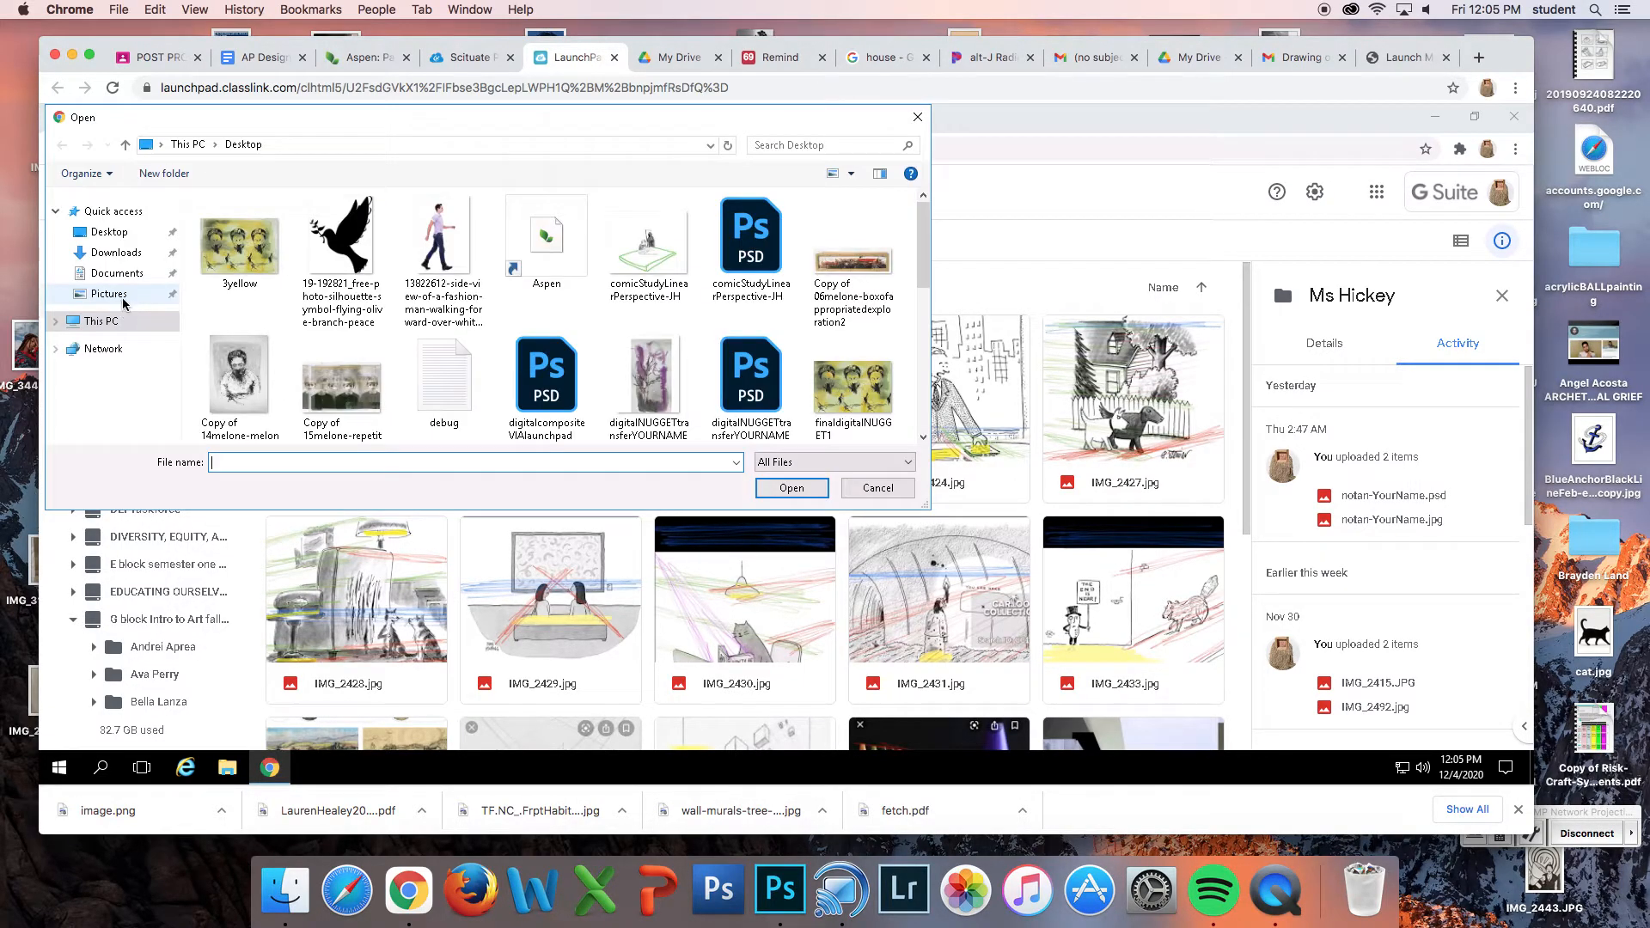
click(112, 235)
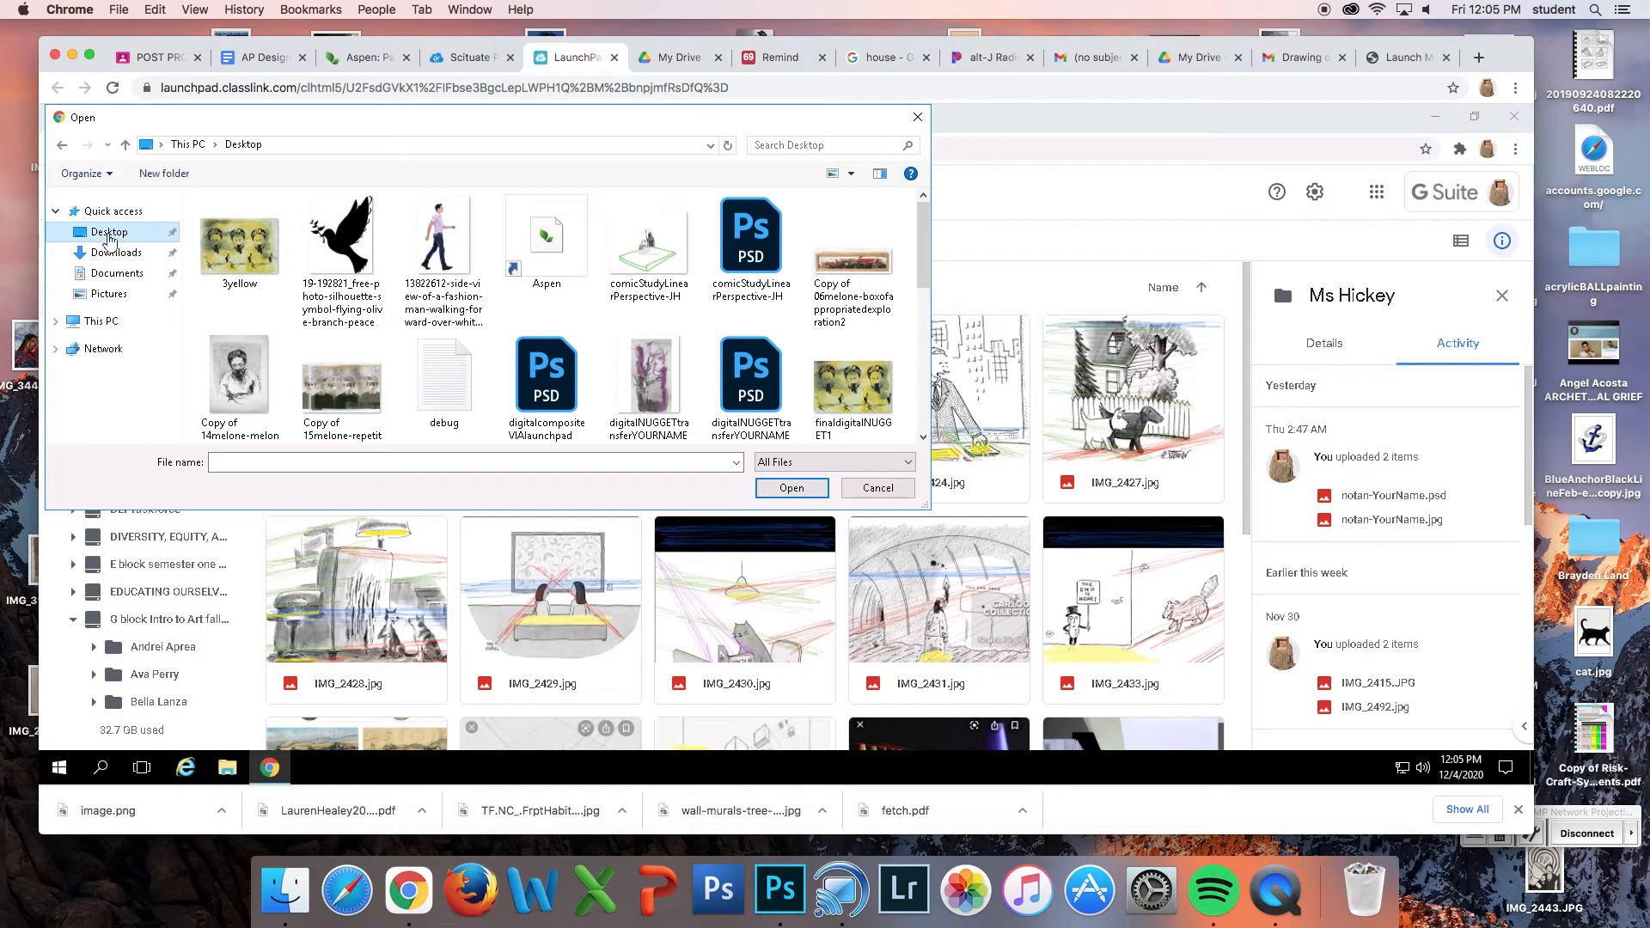
drag(926, 268, 930, 386)
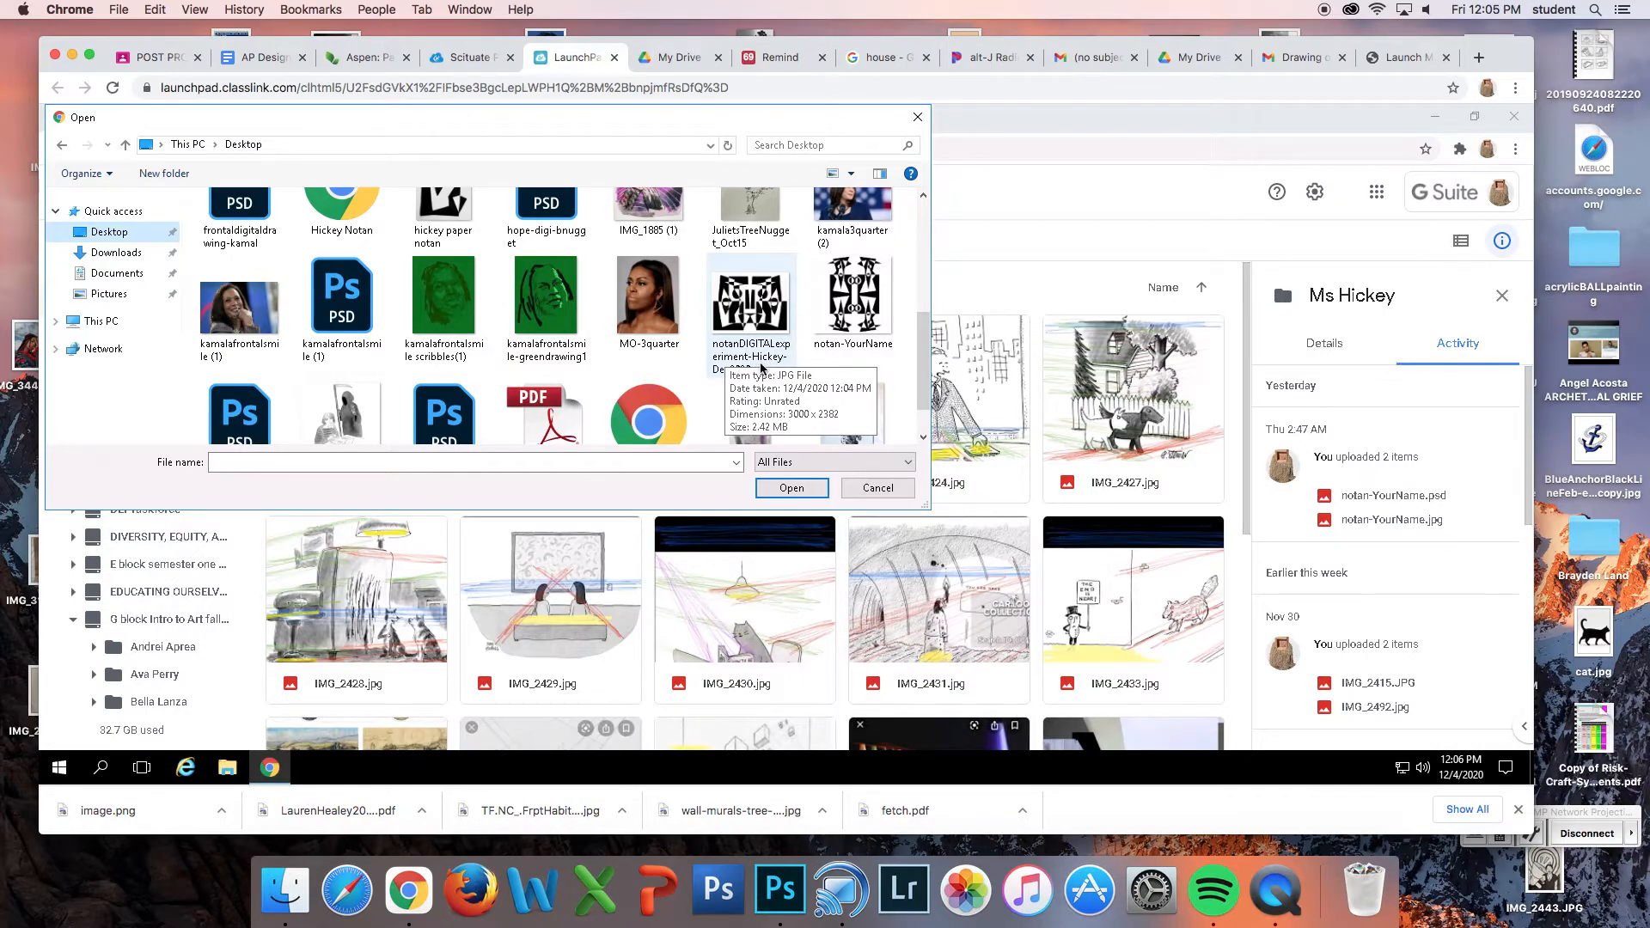
click(751, 301)
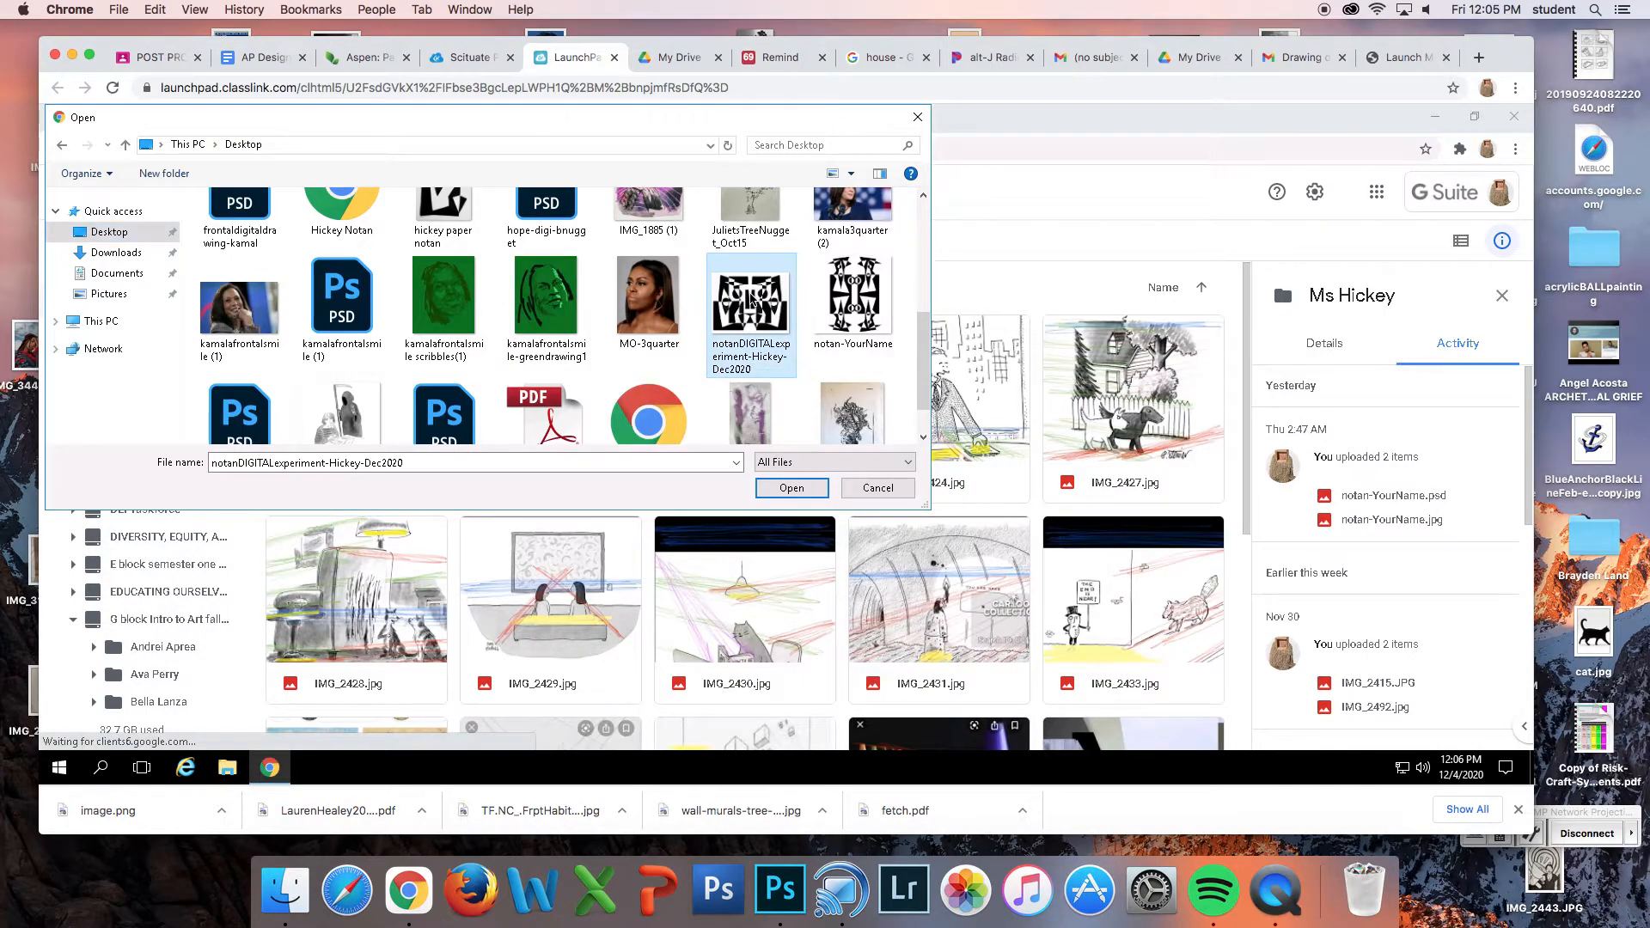
click(790, 488)
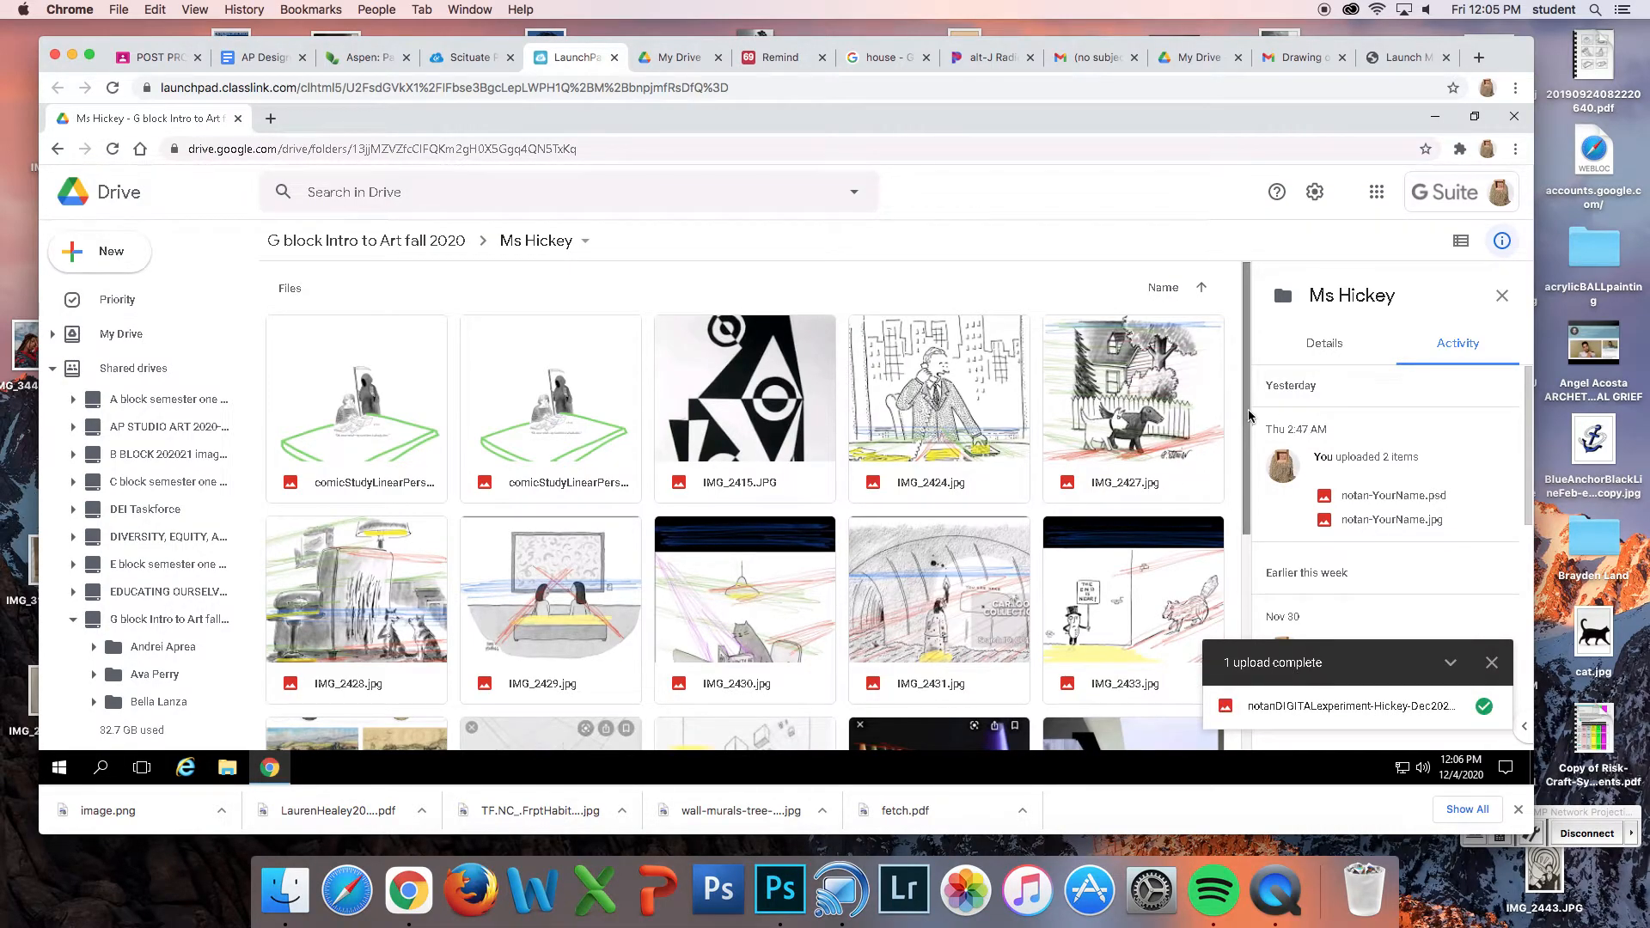
drag(1243, 421, 1272, 657)
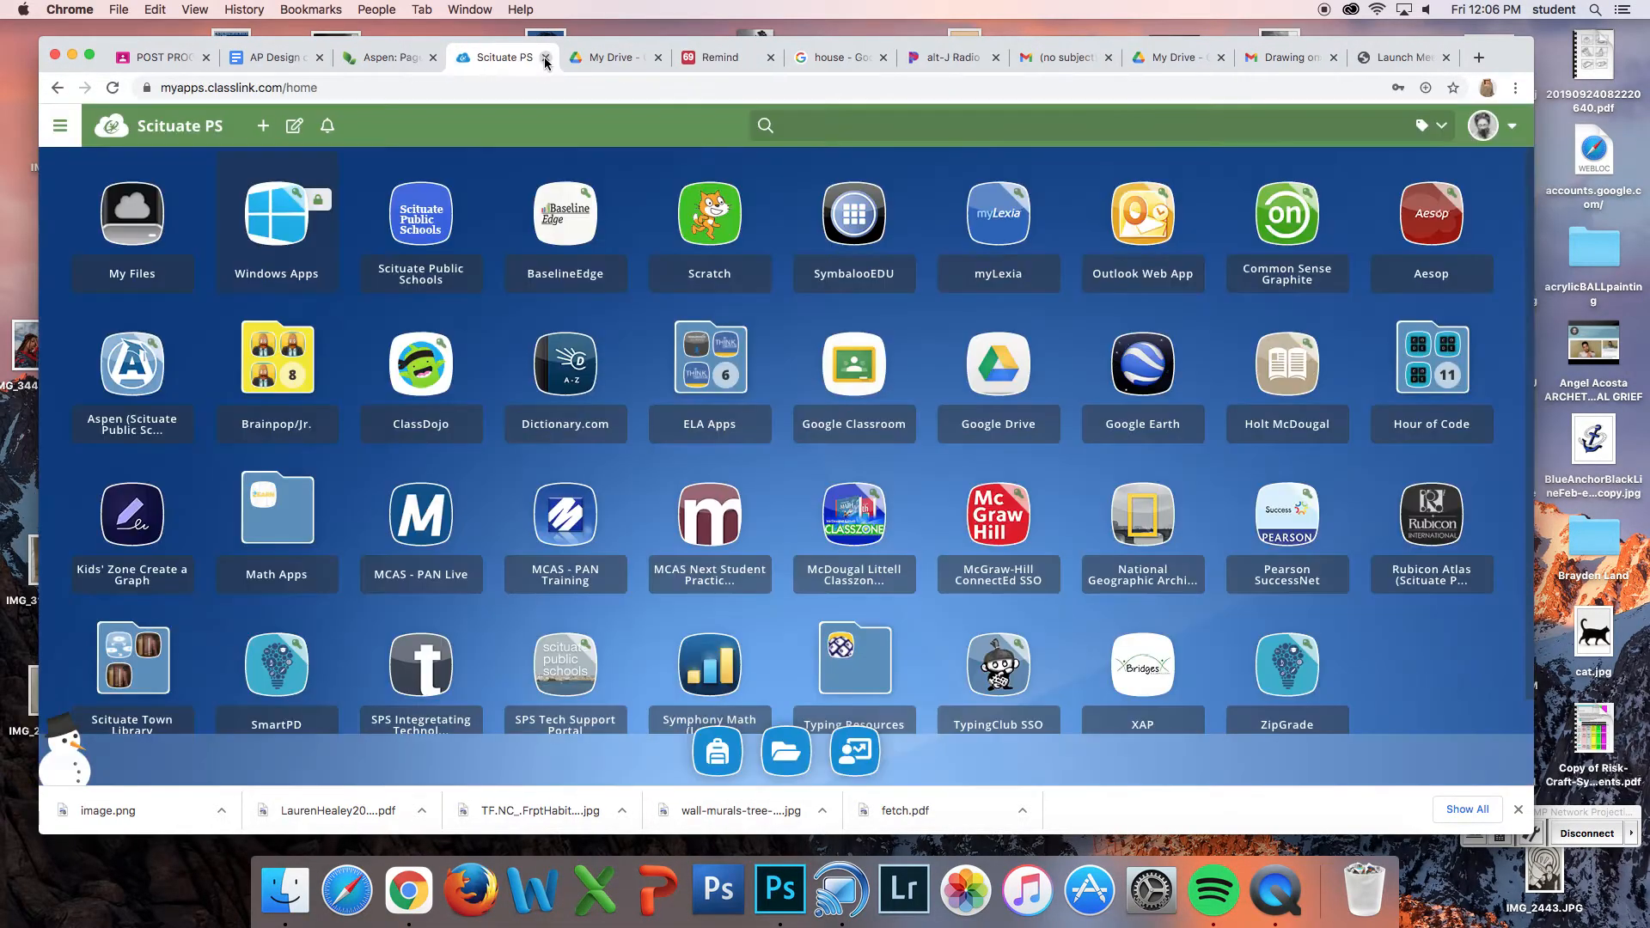
Close the local browser's Scituate PS tab and open the G block Intro to Art fall 2020 shared drive in its Drive tab
click(547, 58)
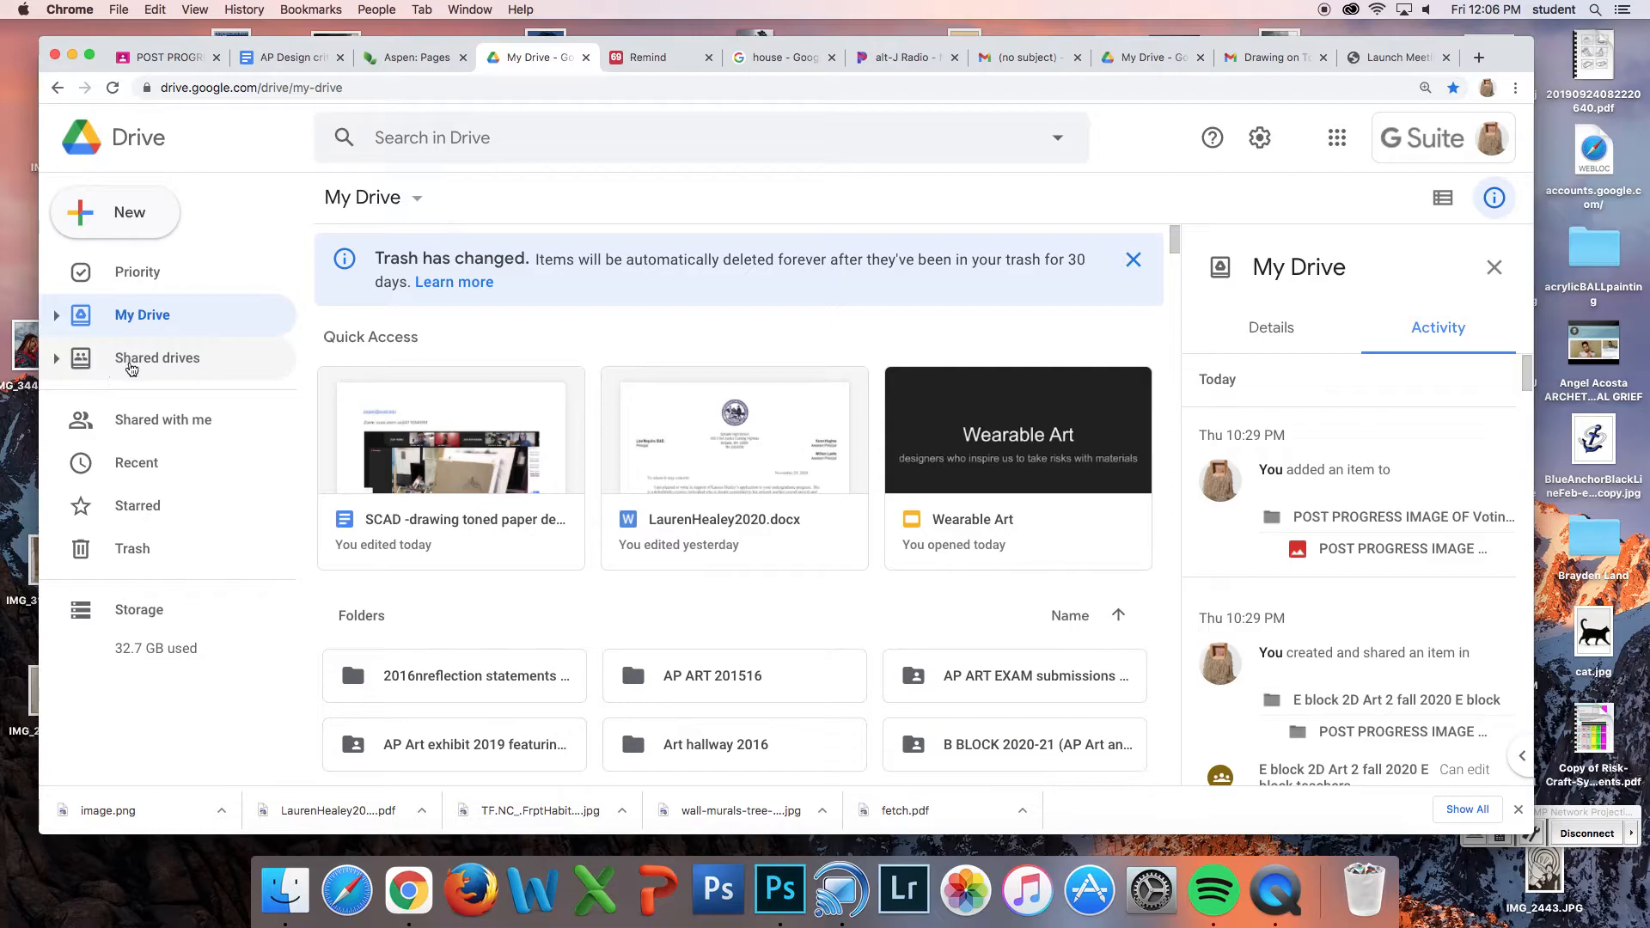
click(131, 359)
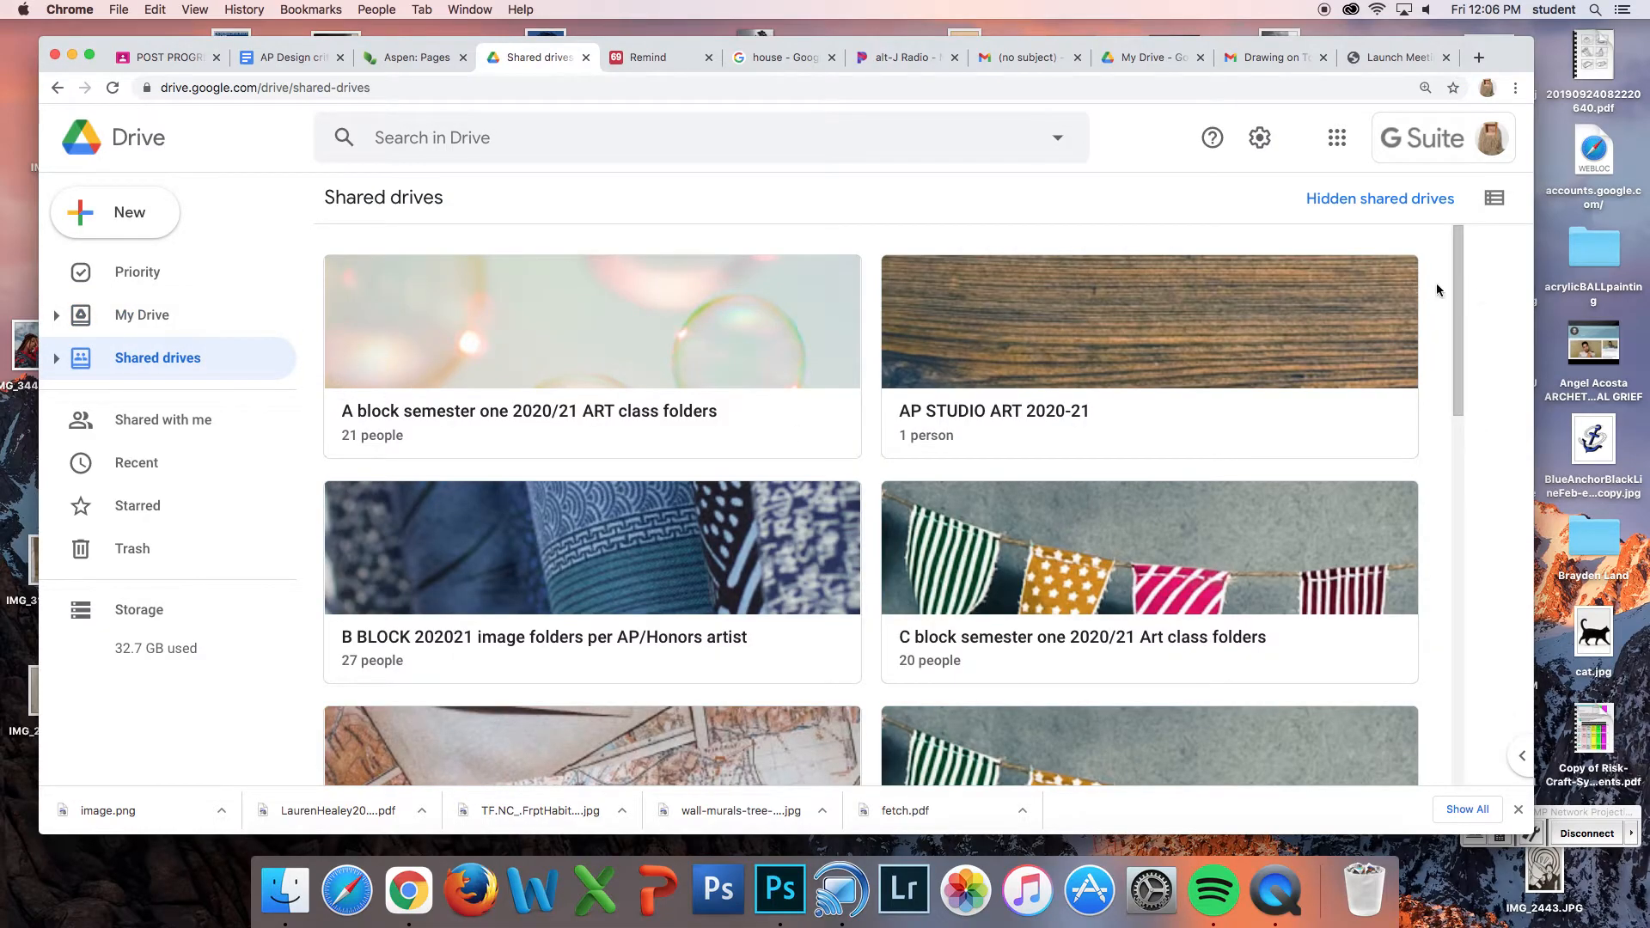
drag(1461, 282, 1466, 564)
click(518, 409)
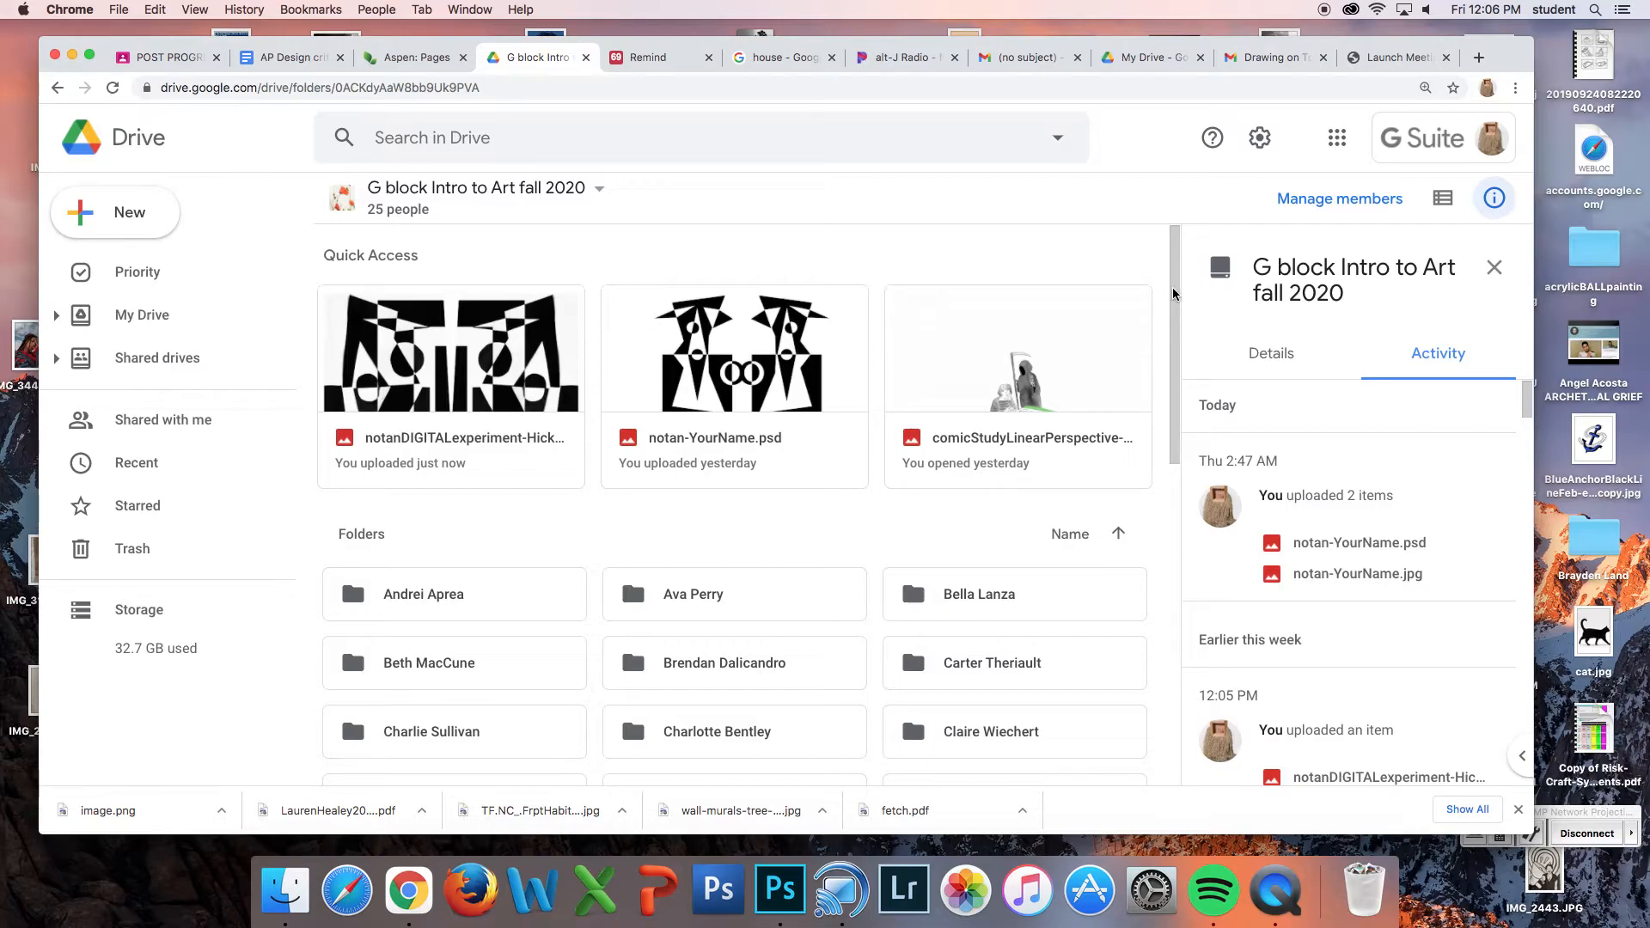
Download the newly uploaded notanDIGITALexperiment JPEG from the shared drive to the local computer
scroll(1173, 294, down, 3)
scroll(1027, 320, up, 3)
right_click(478, 445)
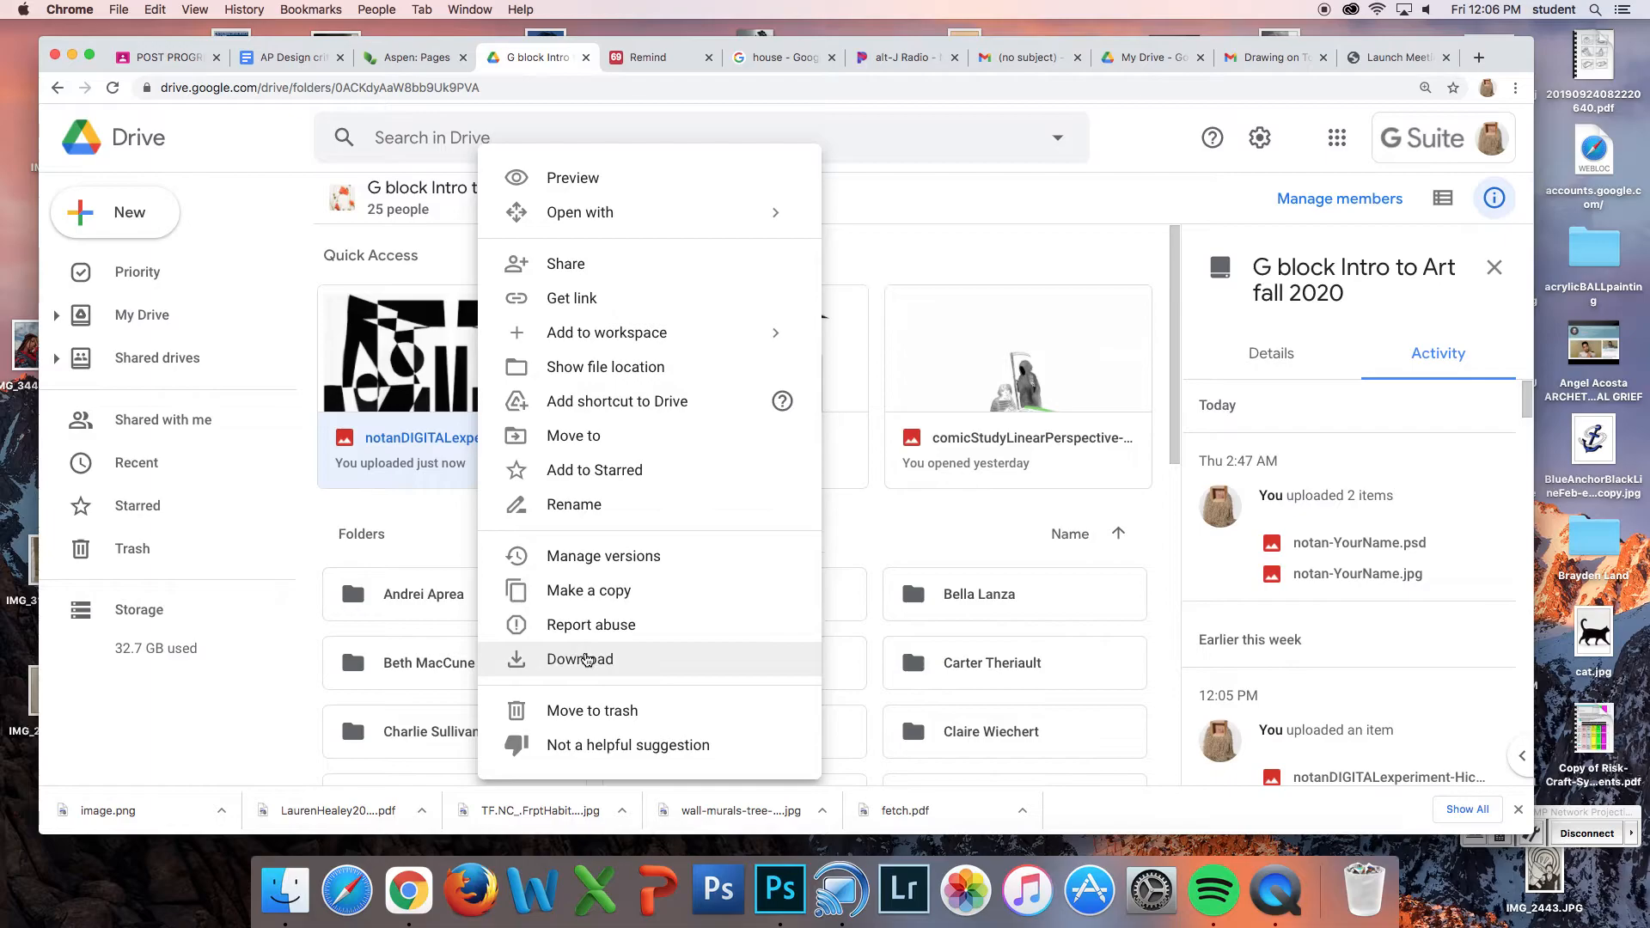
click(587, 660)
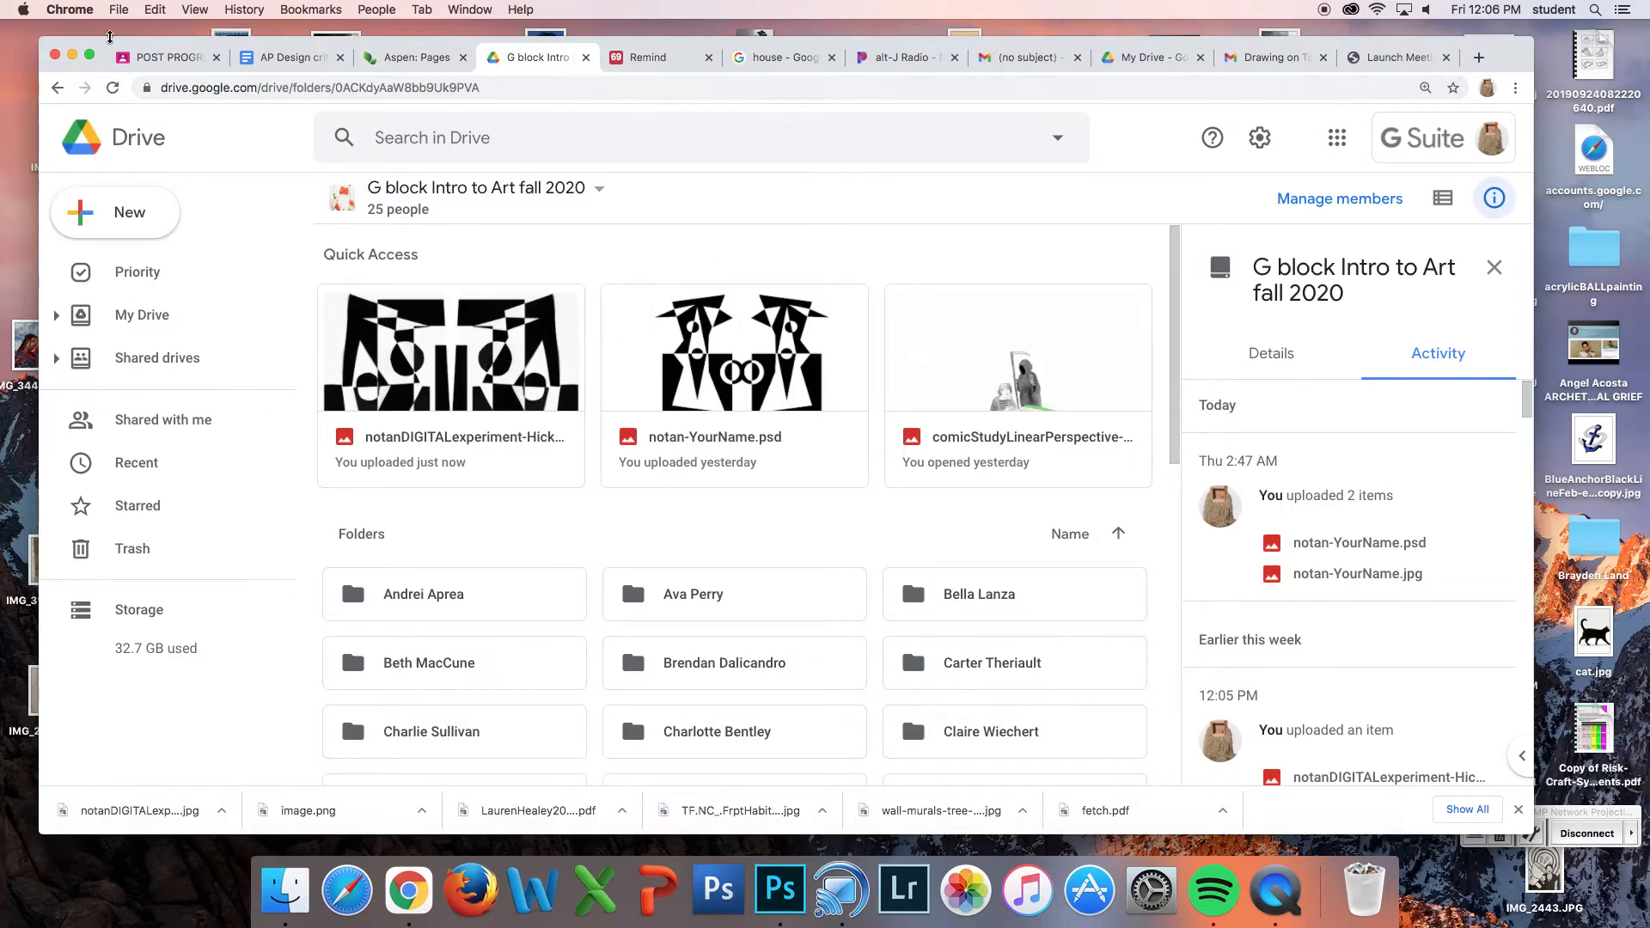
Open the Padlet board from the NOTAN PAPER compositions material in the G block Intro to Art fall 2020 Google Classroom
click(163, 56)
click(77, 138)
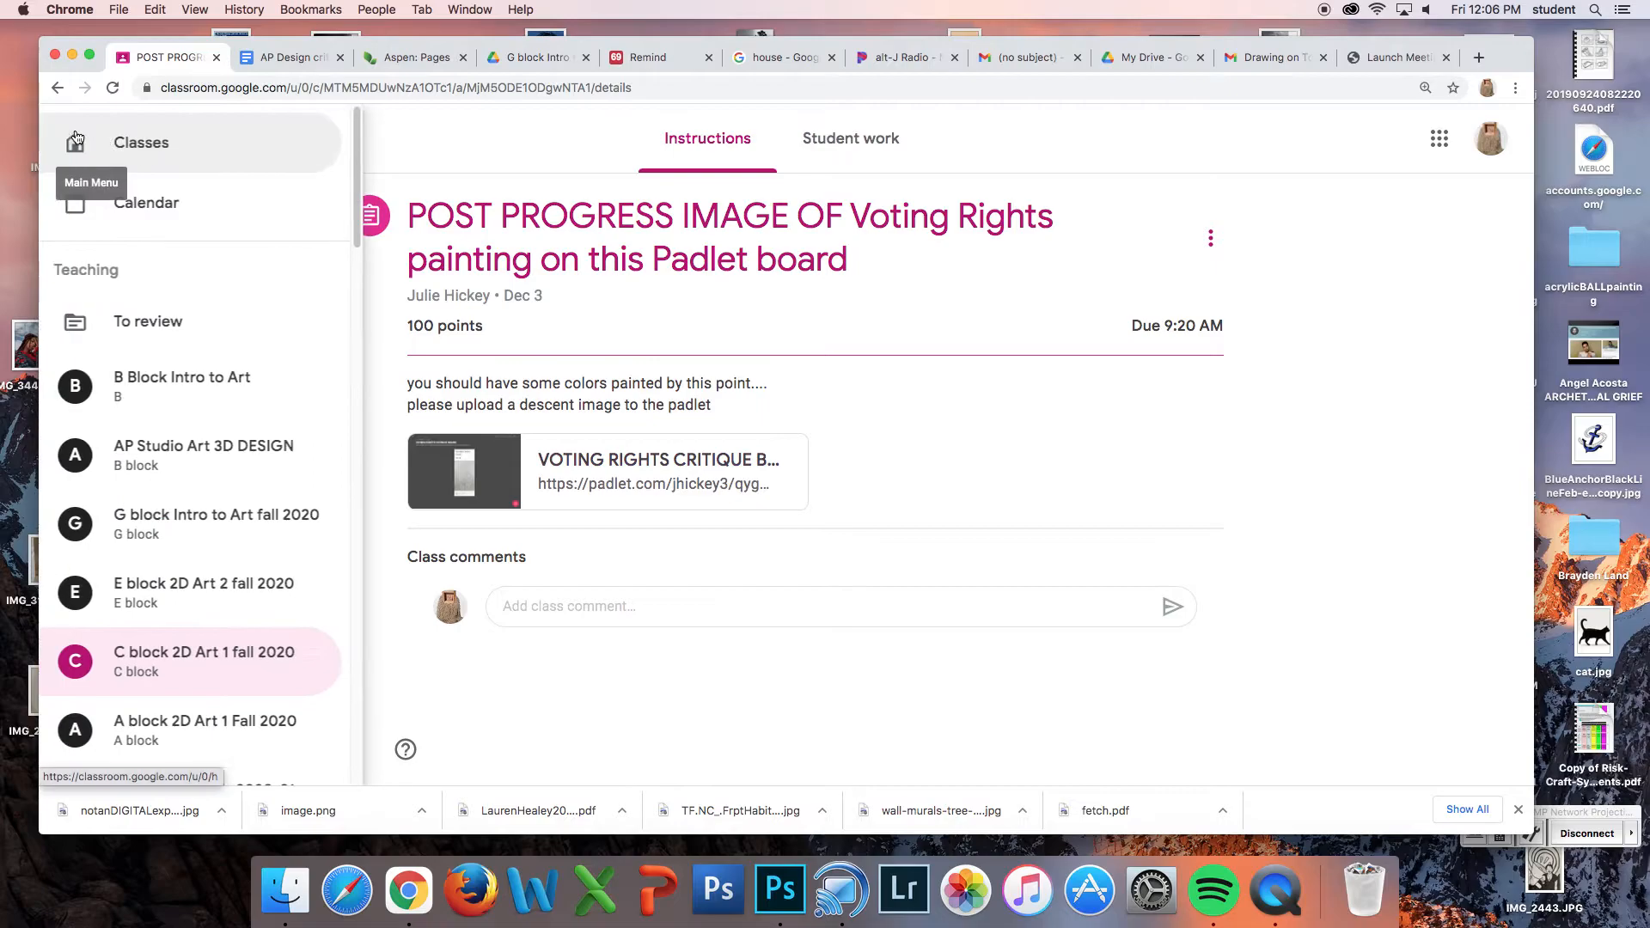
click(132, 515)
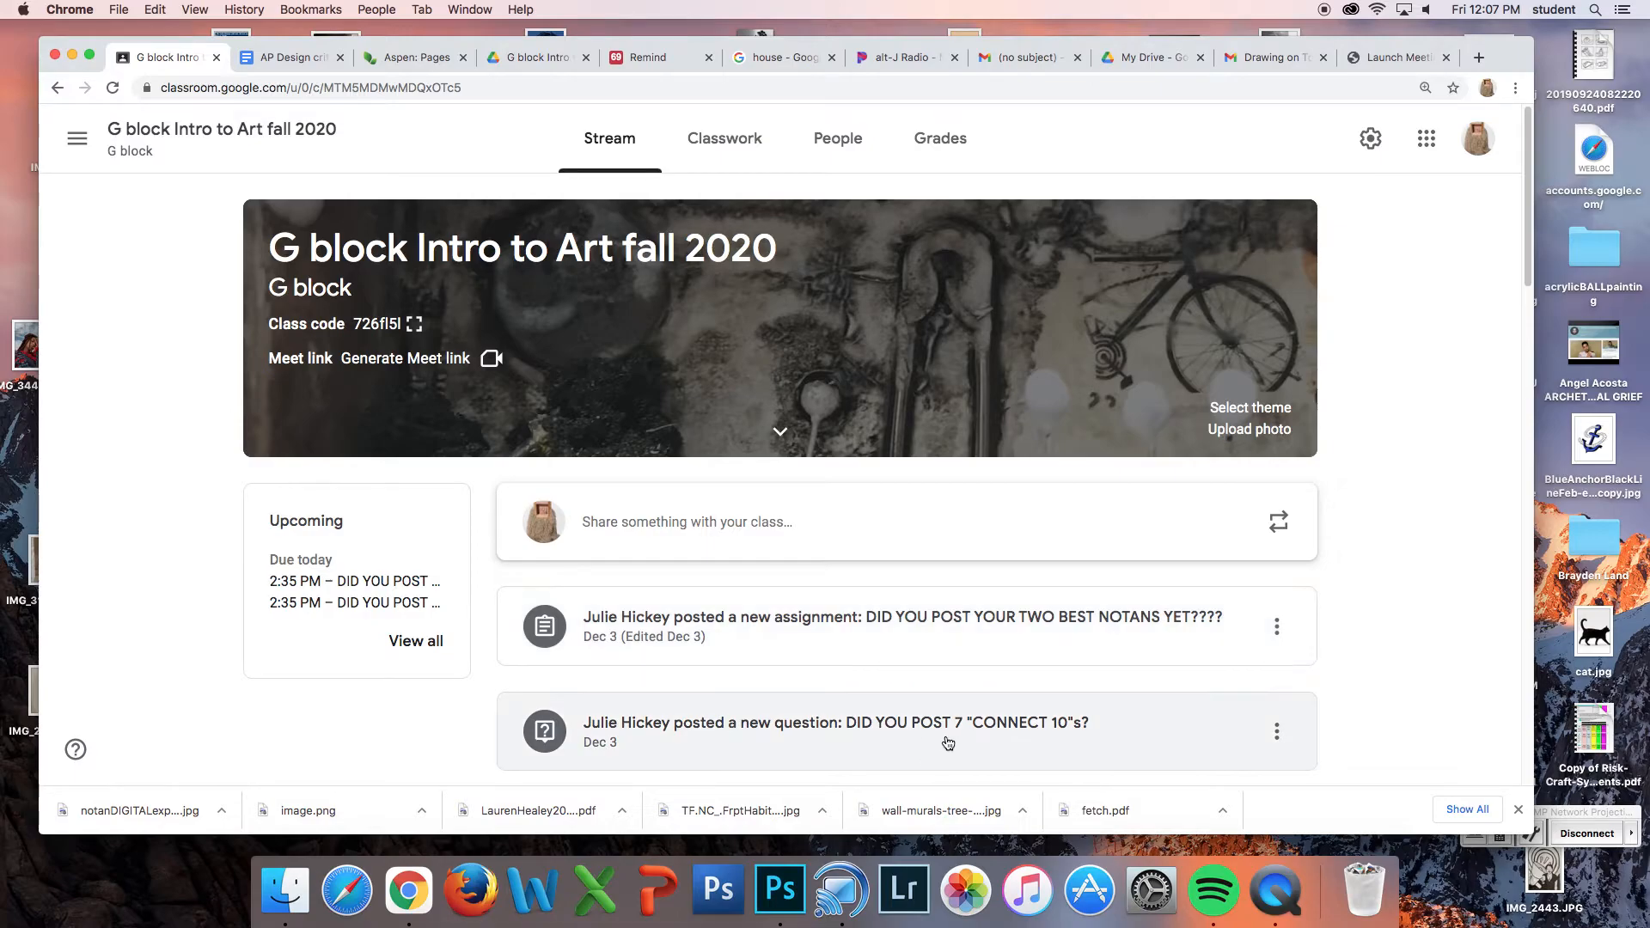
drag(1527, 221, 1560, 608)
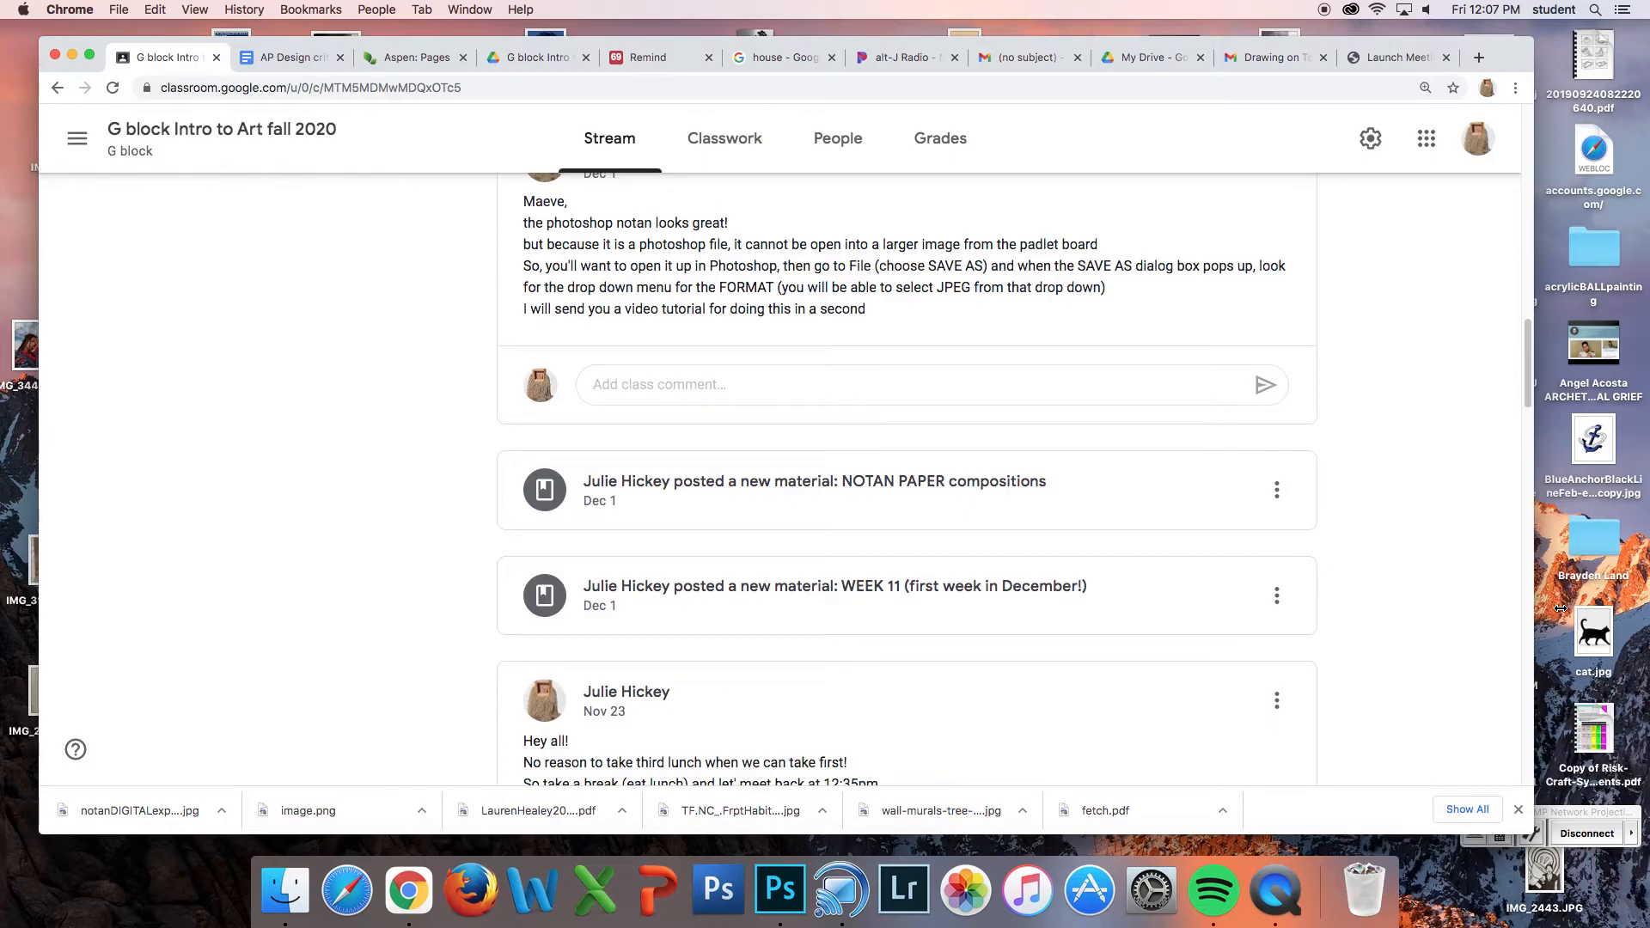
click(799, 479)
click(868, 426)
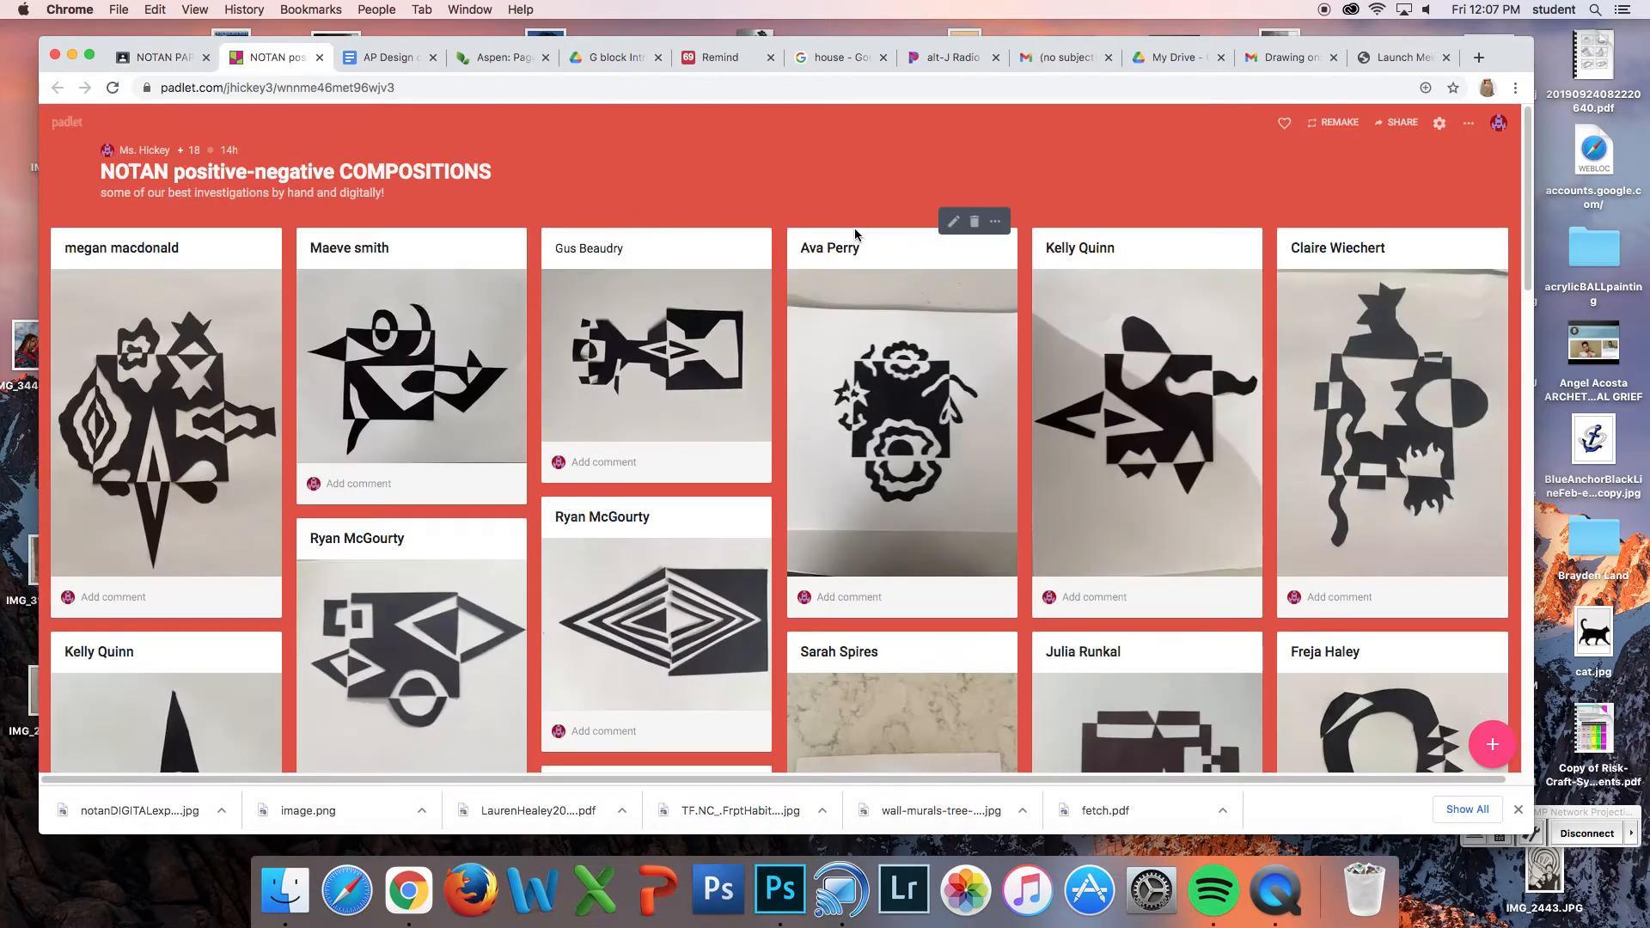
Add a new post to the NOTAN positive-negative COMPOSITIONS board with the teacher's name as its title
click(1490, 746)
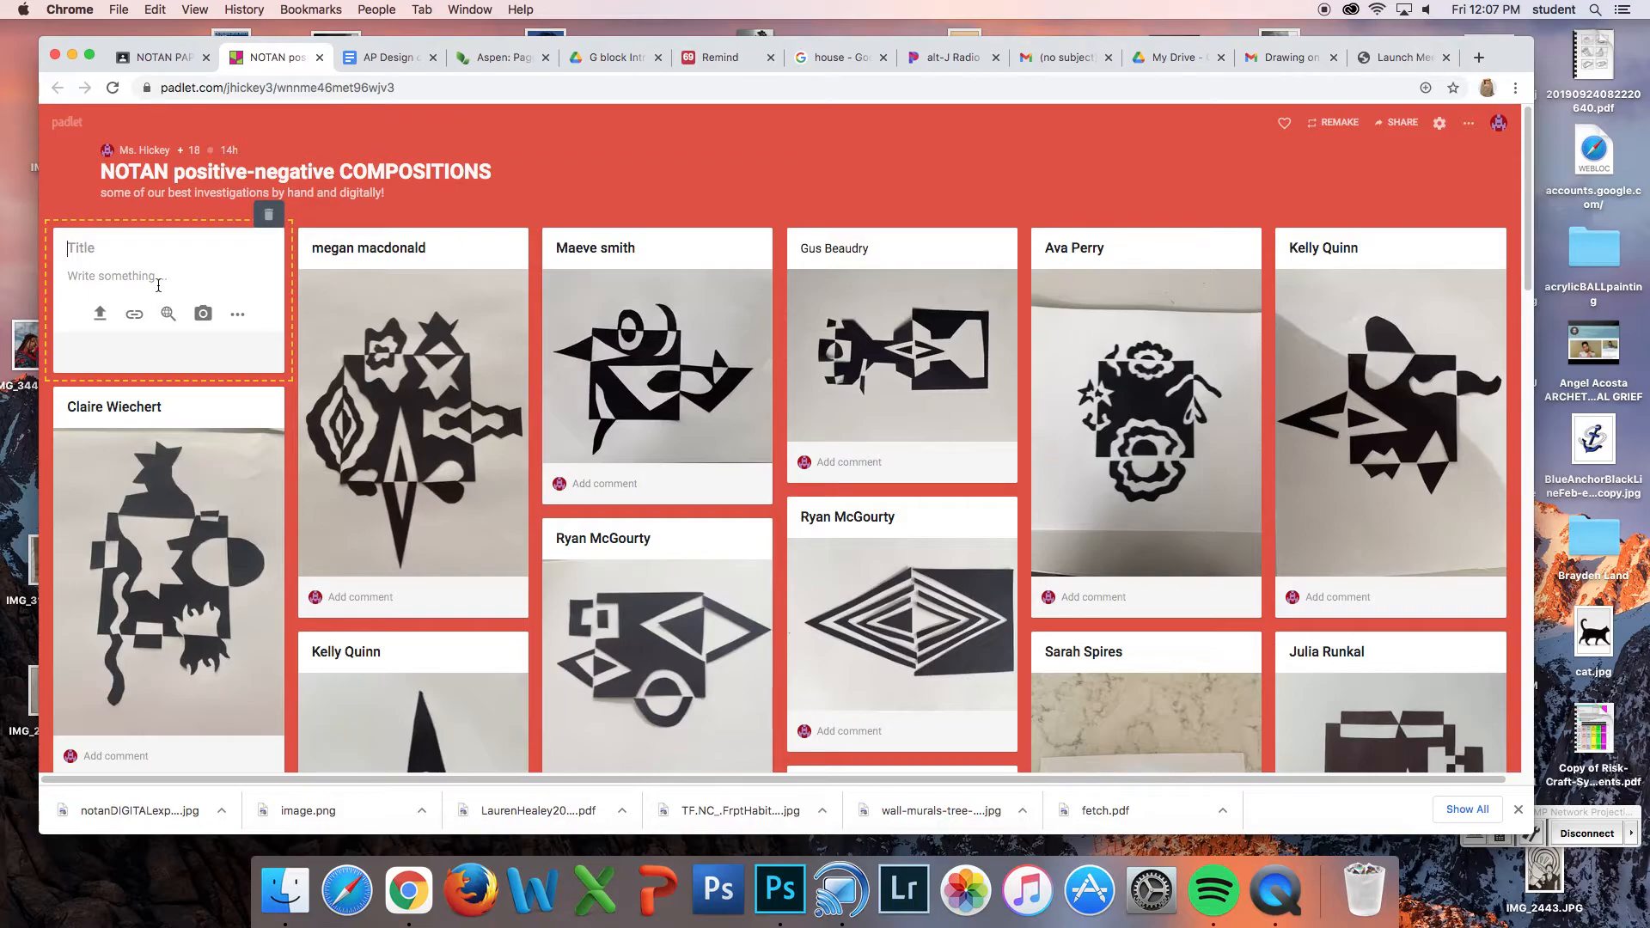
text(Ms.)
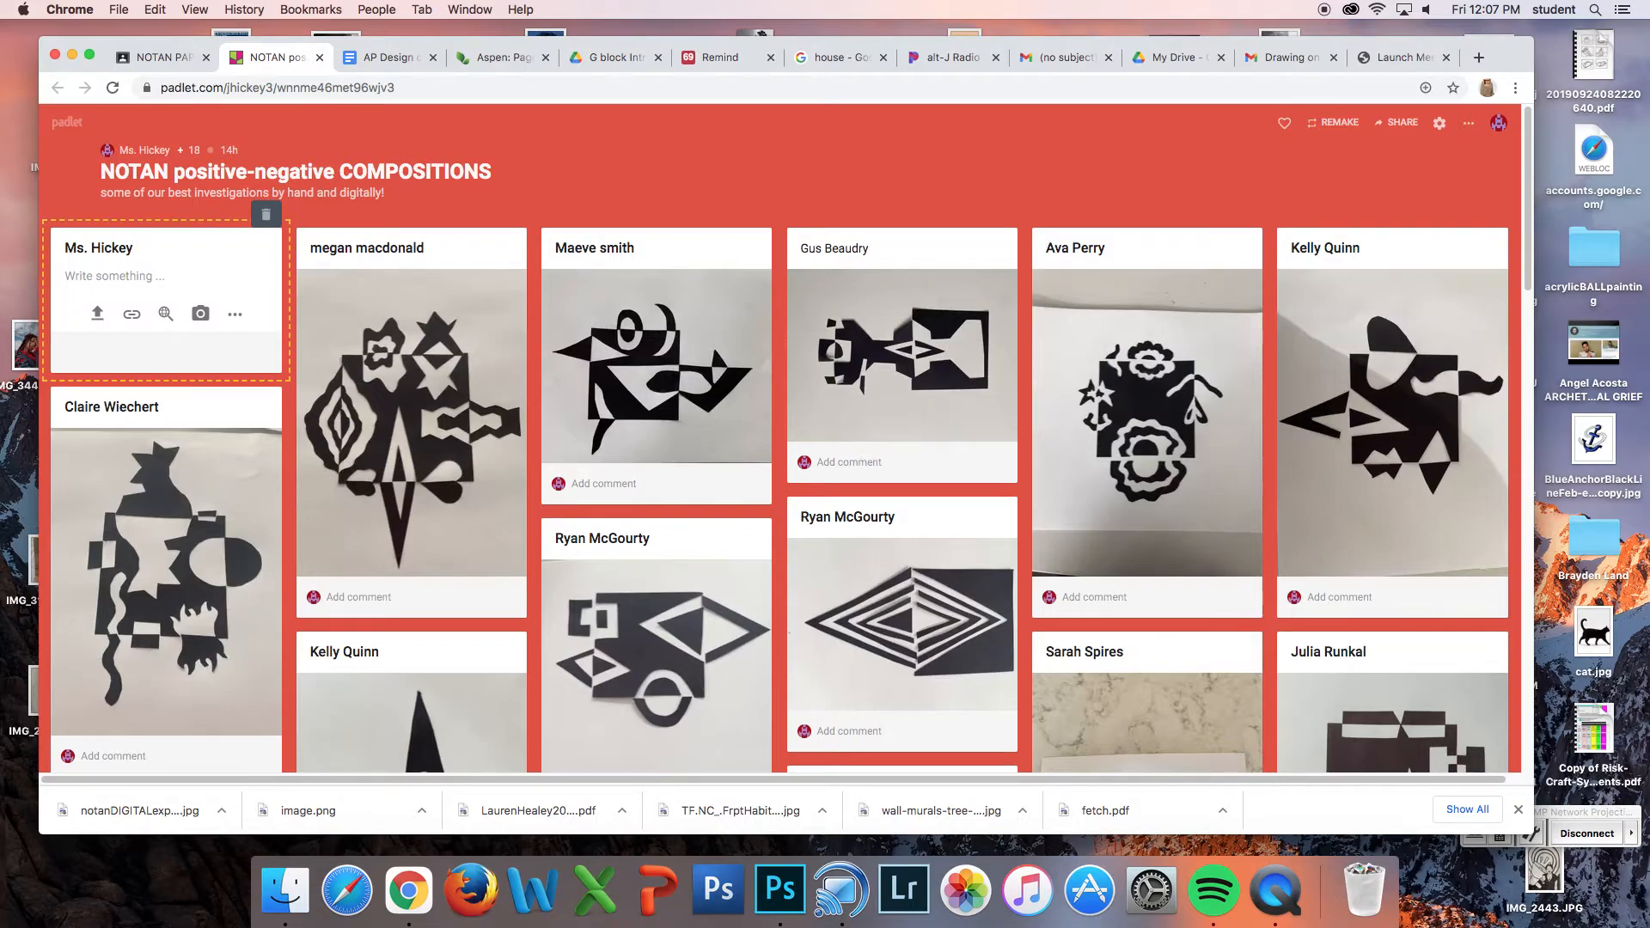
text( Hickey)
Write the post's text: "I opened a Photo of my paper notan in Photoshop and "doubled it" then made some simple image inversions"
click(102, 277)
text(I opened a Photo of my paper notan in Photoshop and "doubled it" then made some simple "inversions")
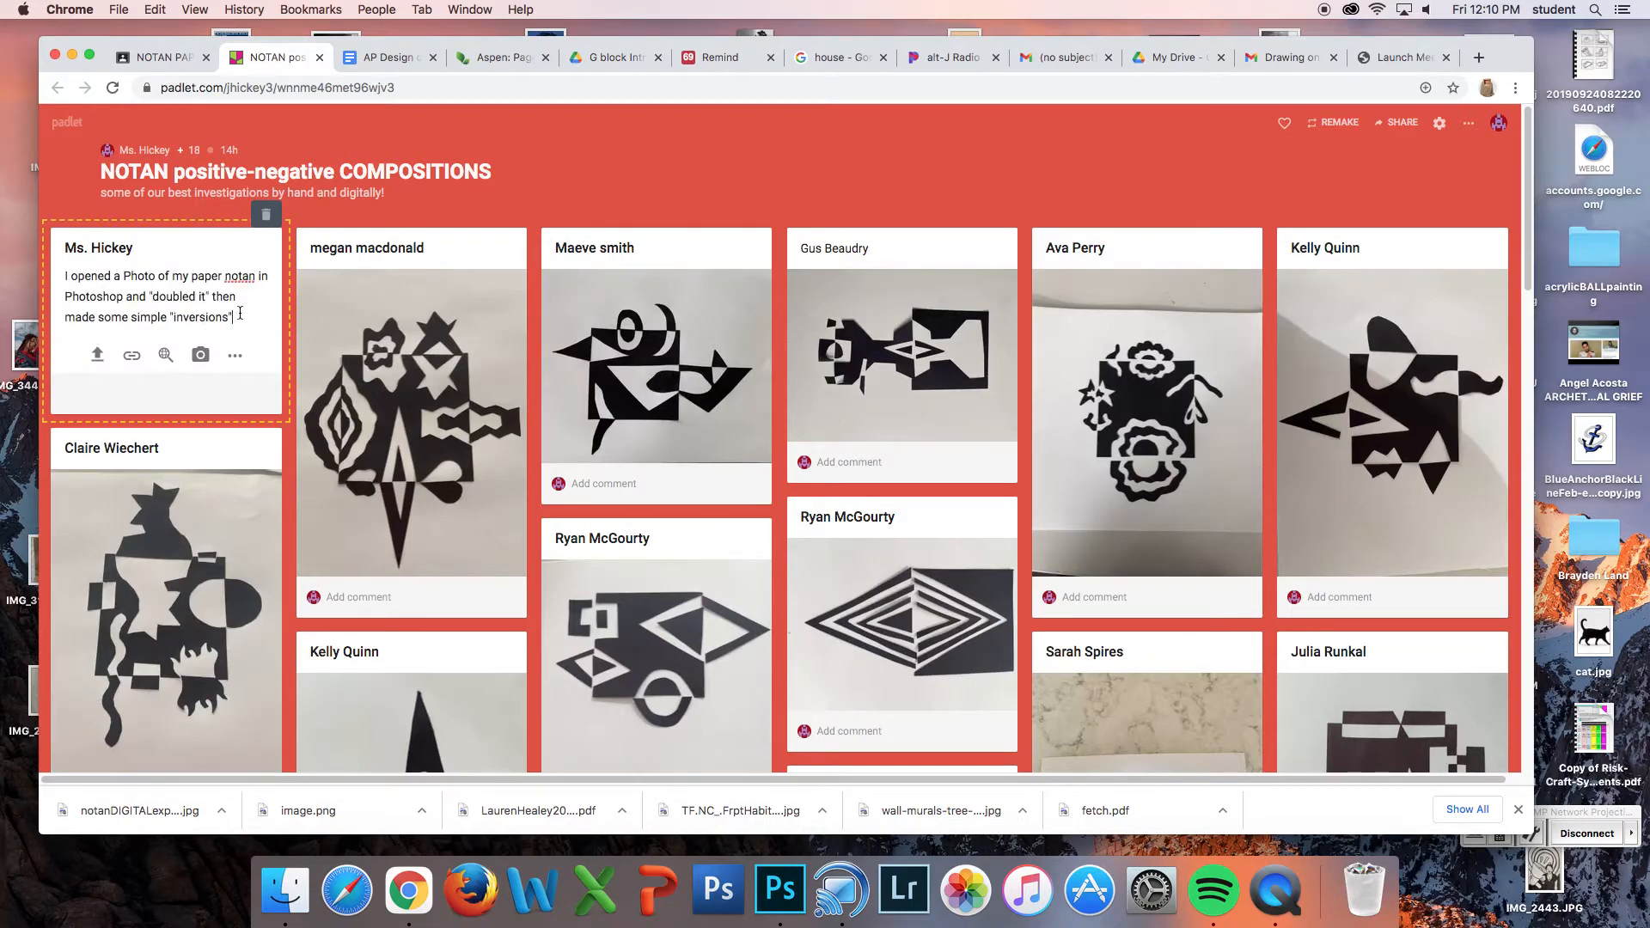
click(172, 318)
text(image)
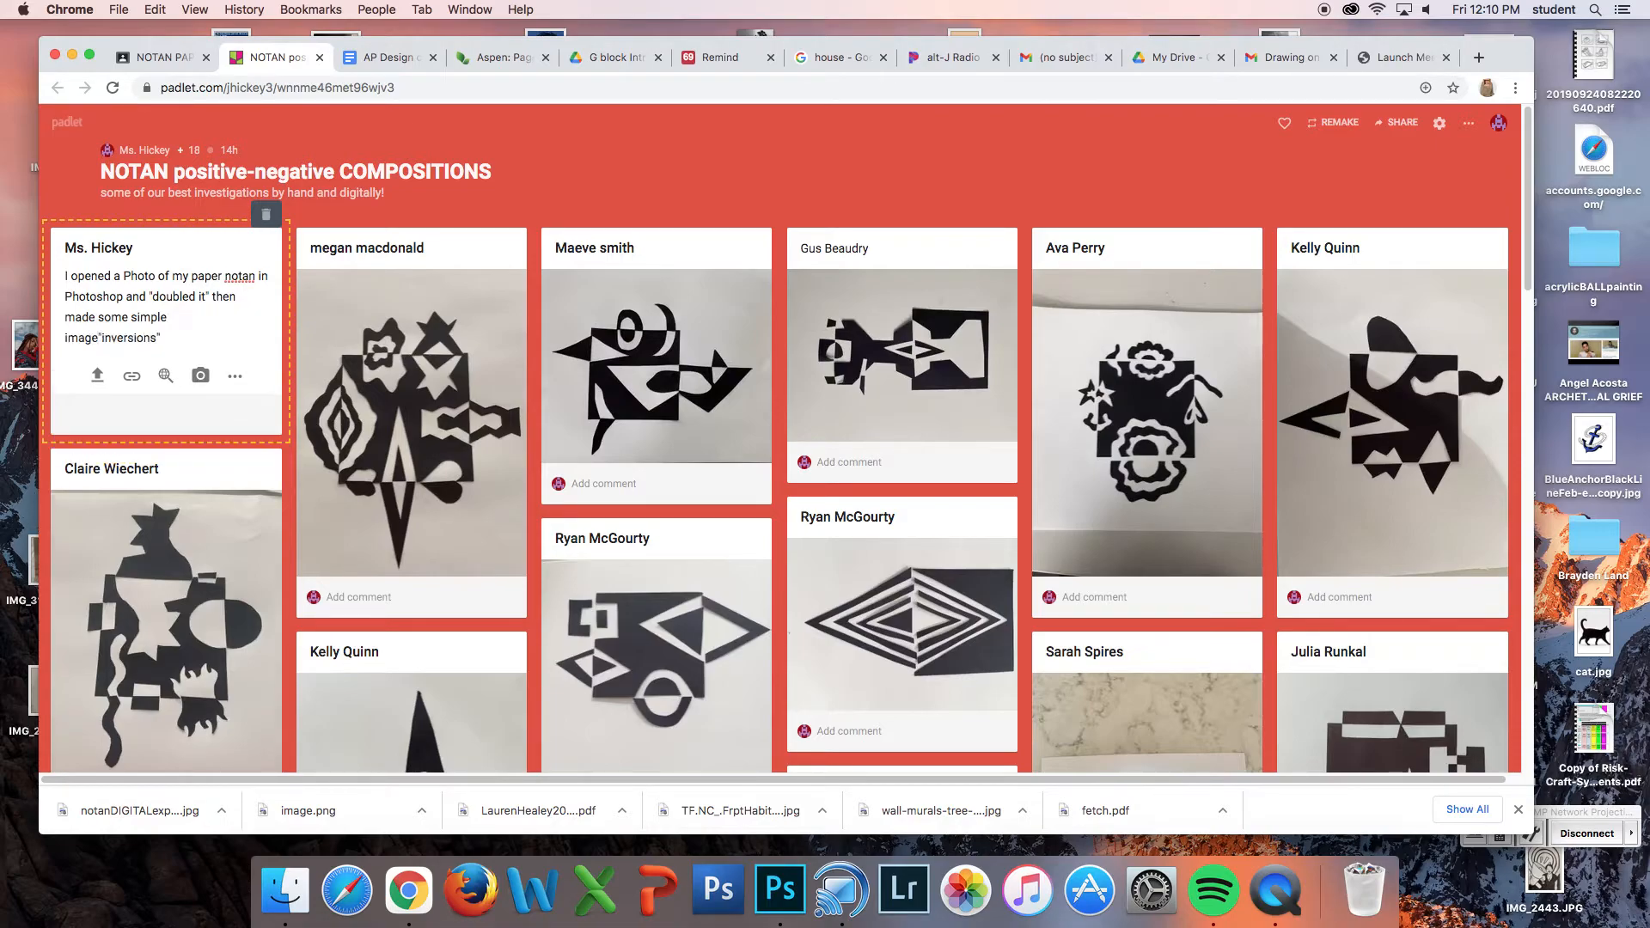
key(Delete)
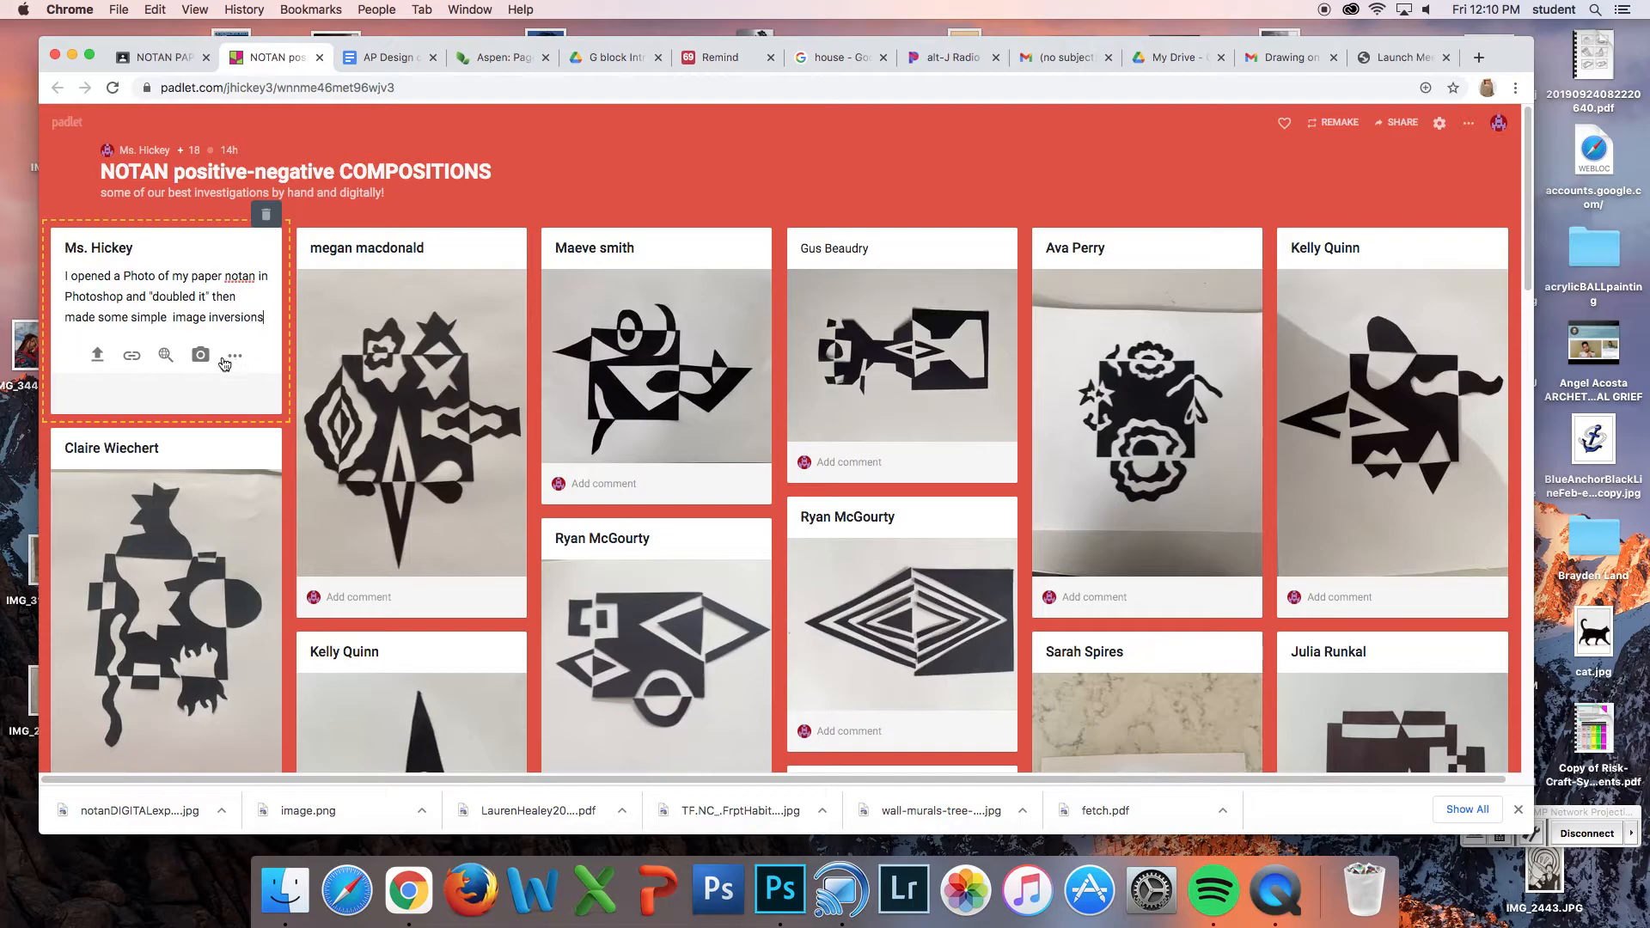
Attach the notanDIGITALexperiment JPEG from the Downloads folder to the post and finish editing the post
click(97, 355)
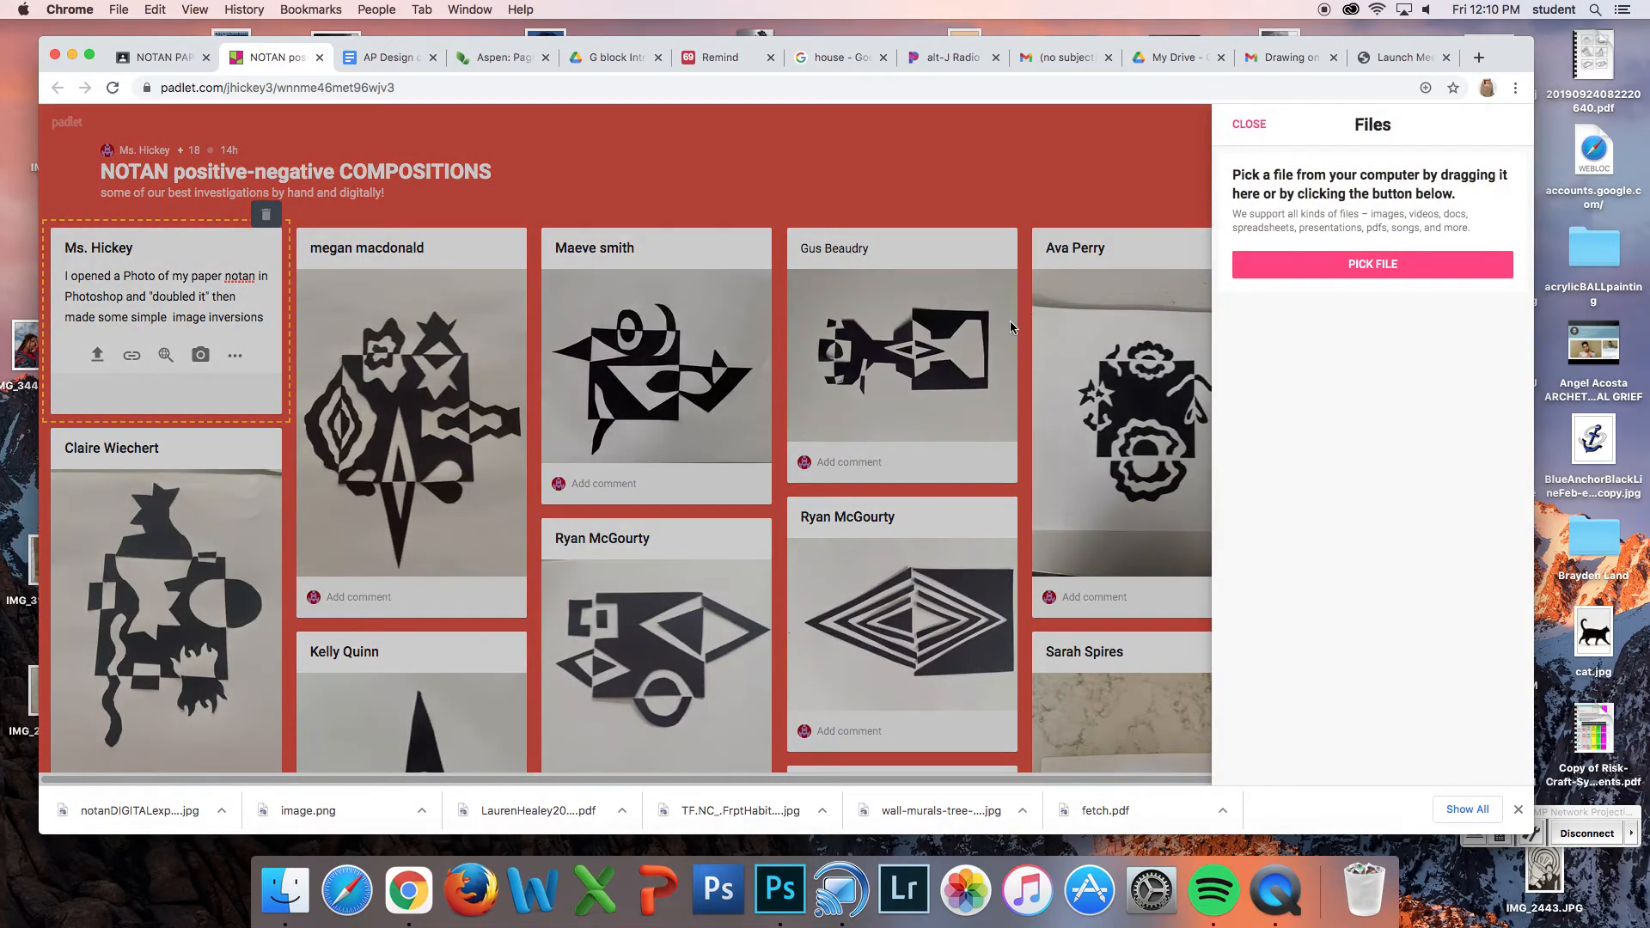
click(1312, 274)
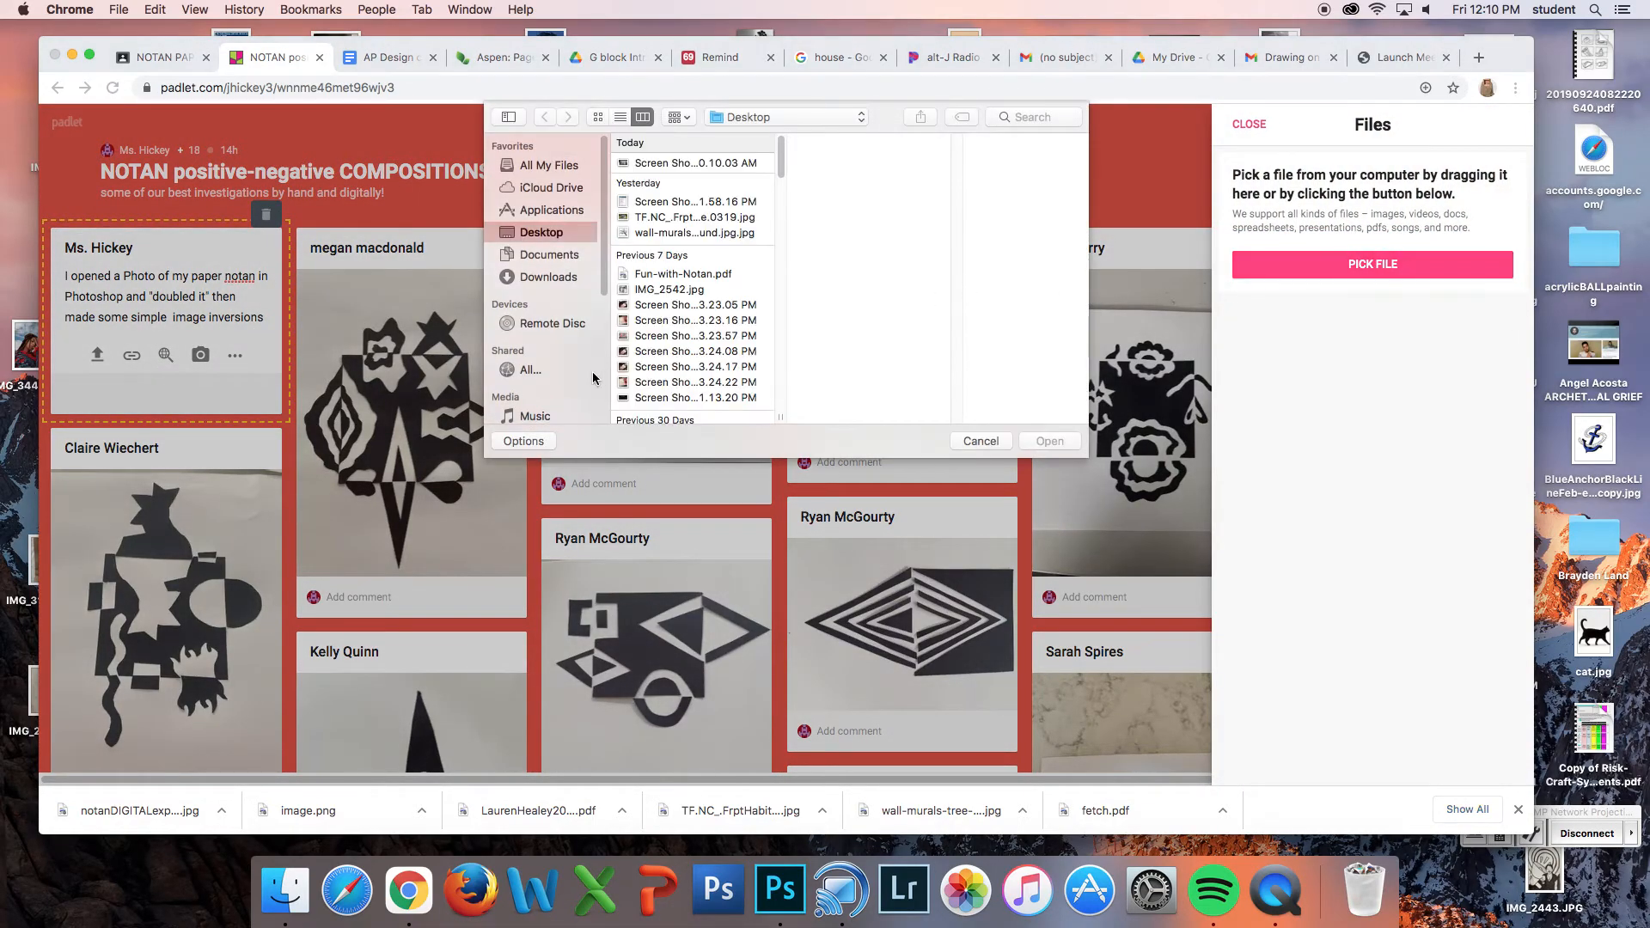
click(541, 278)
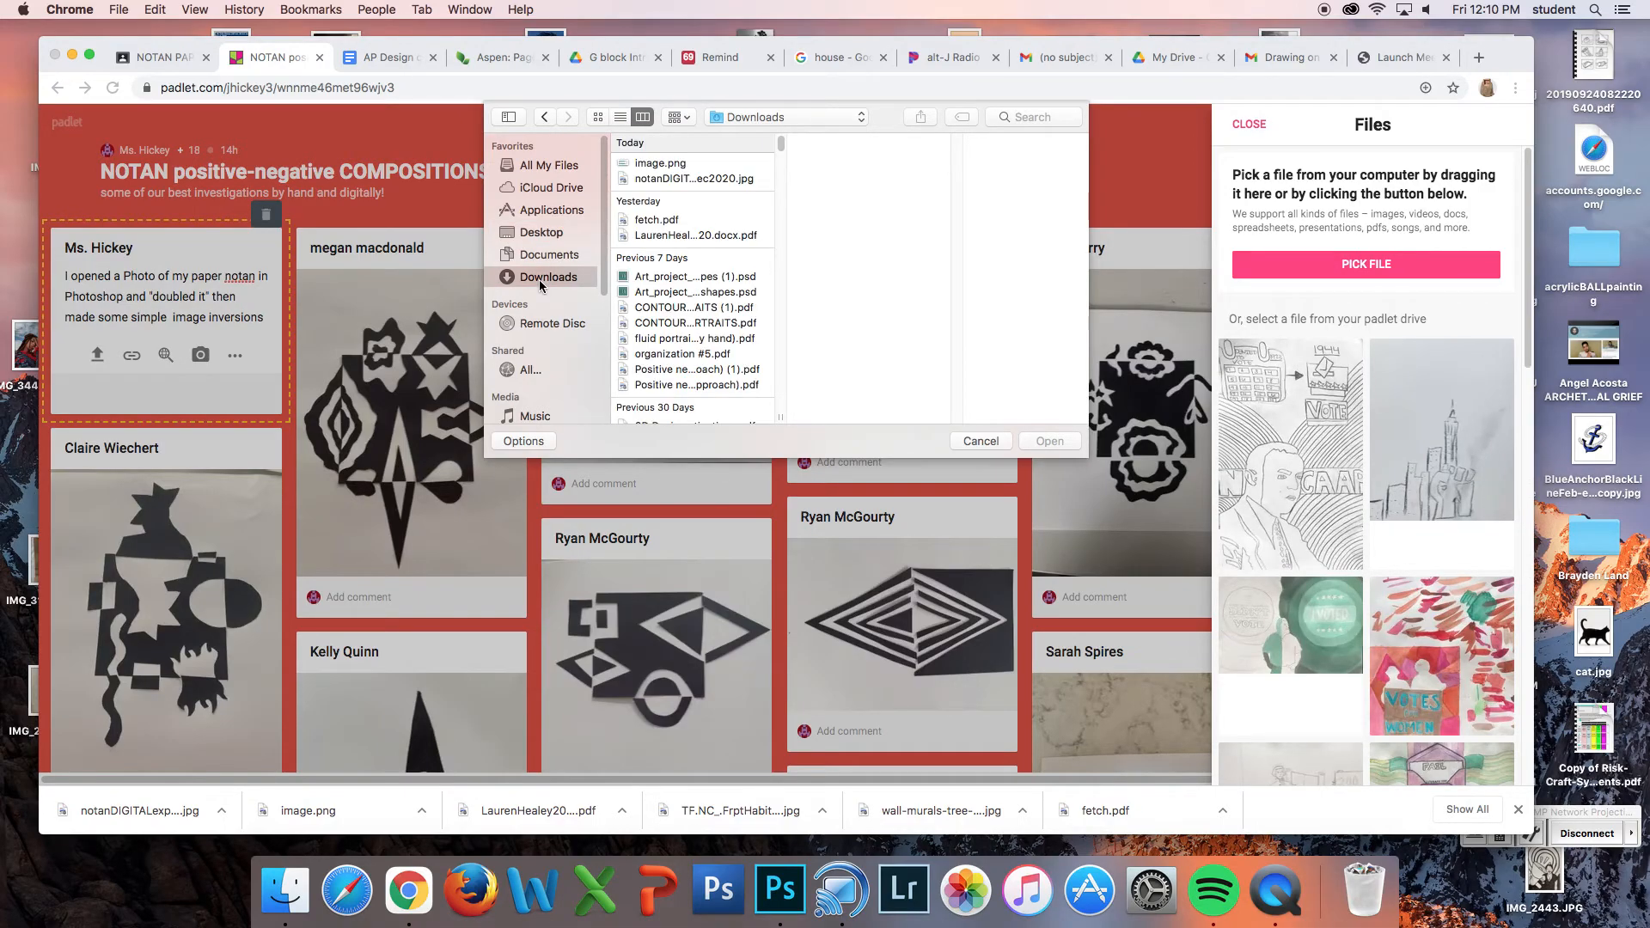
click(667, 179)
click(1049, 442)
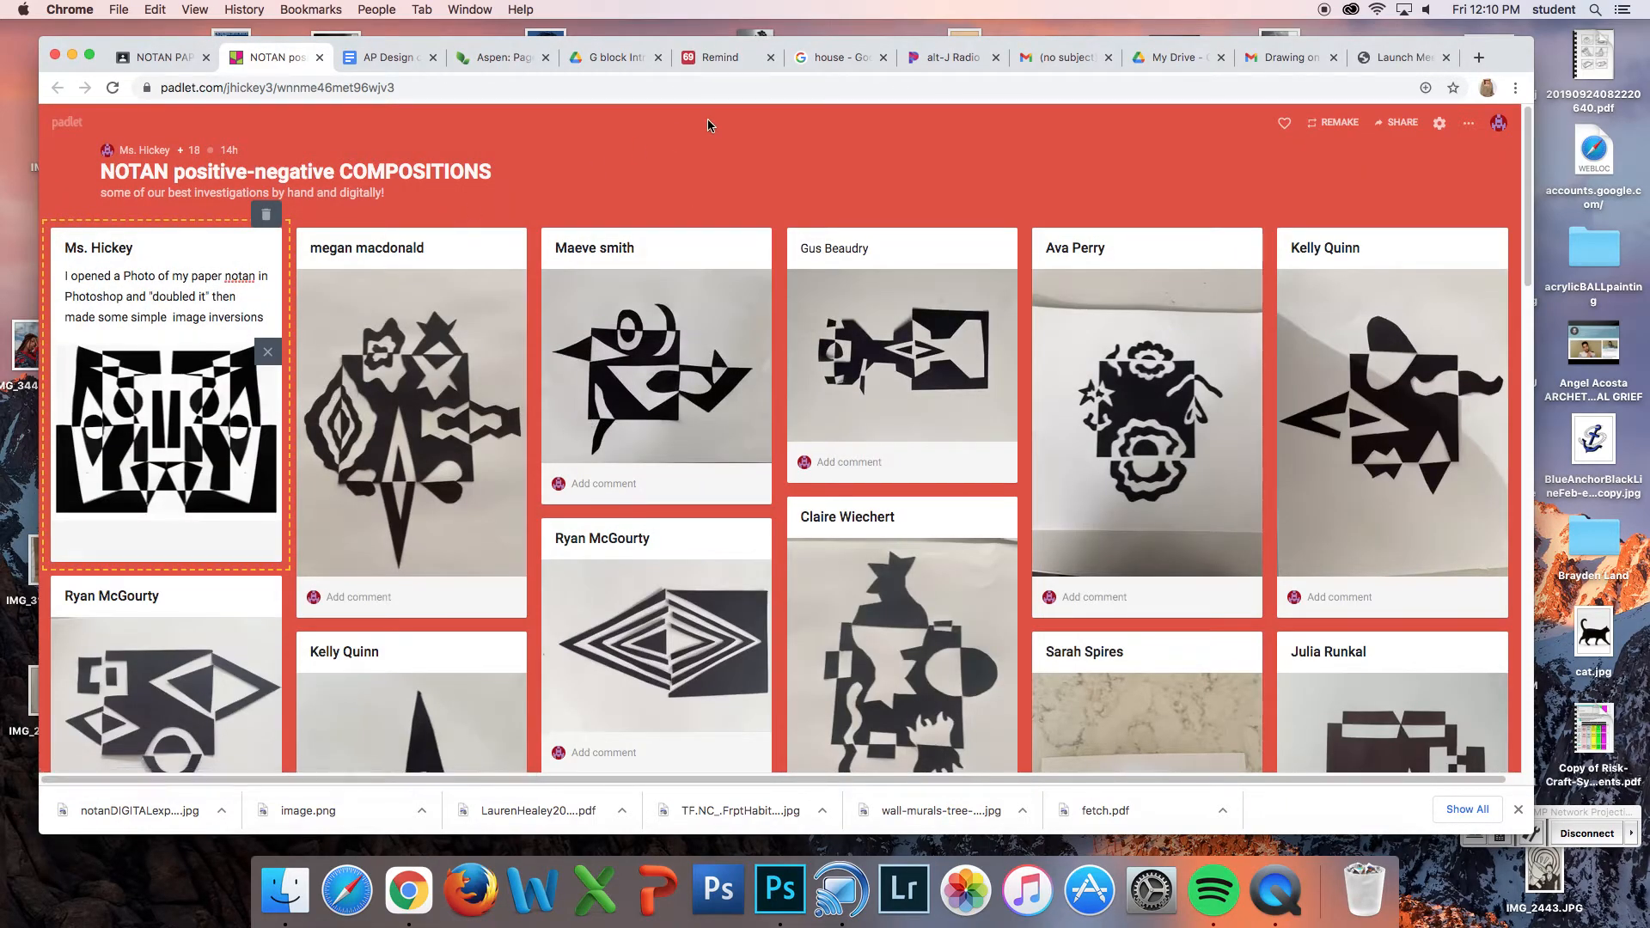
click(698, 175)
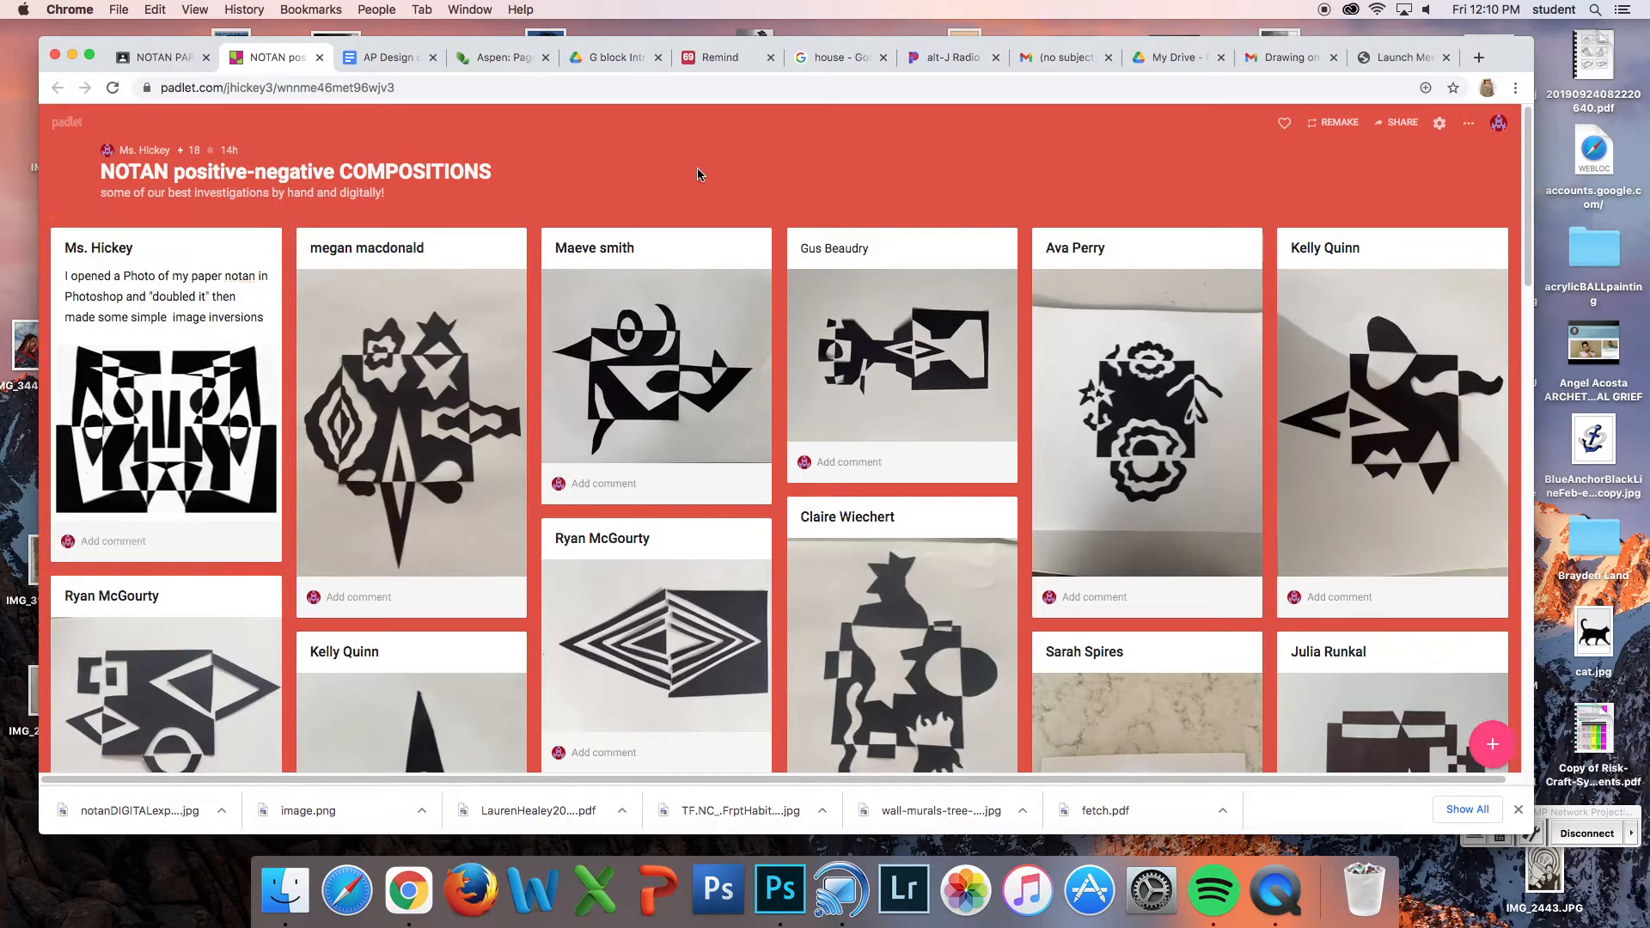
Close the NOTAN Padlet board and open the Classwork page of the G block Intro to Art fall 2020 class
click(319, 58)
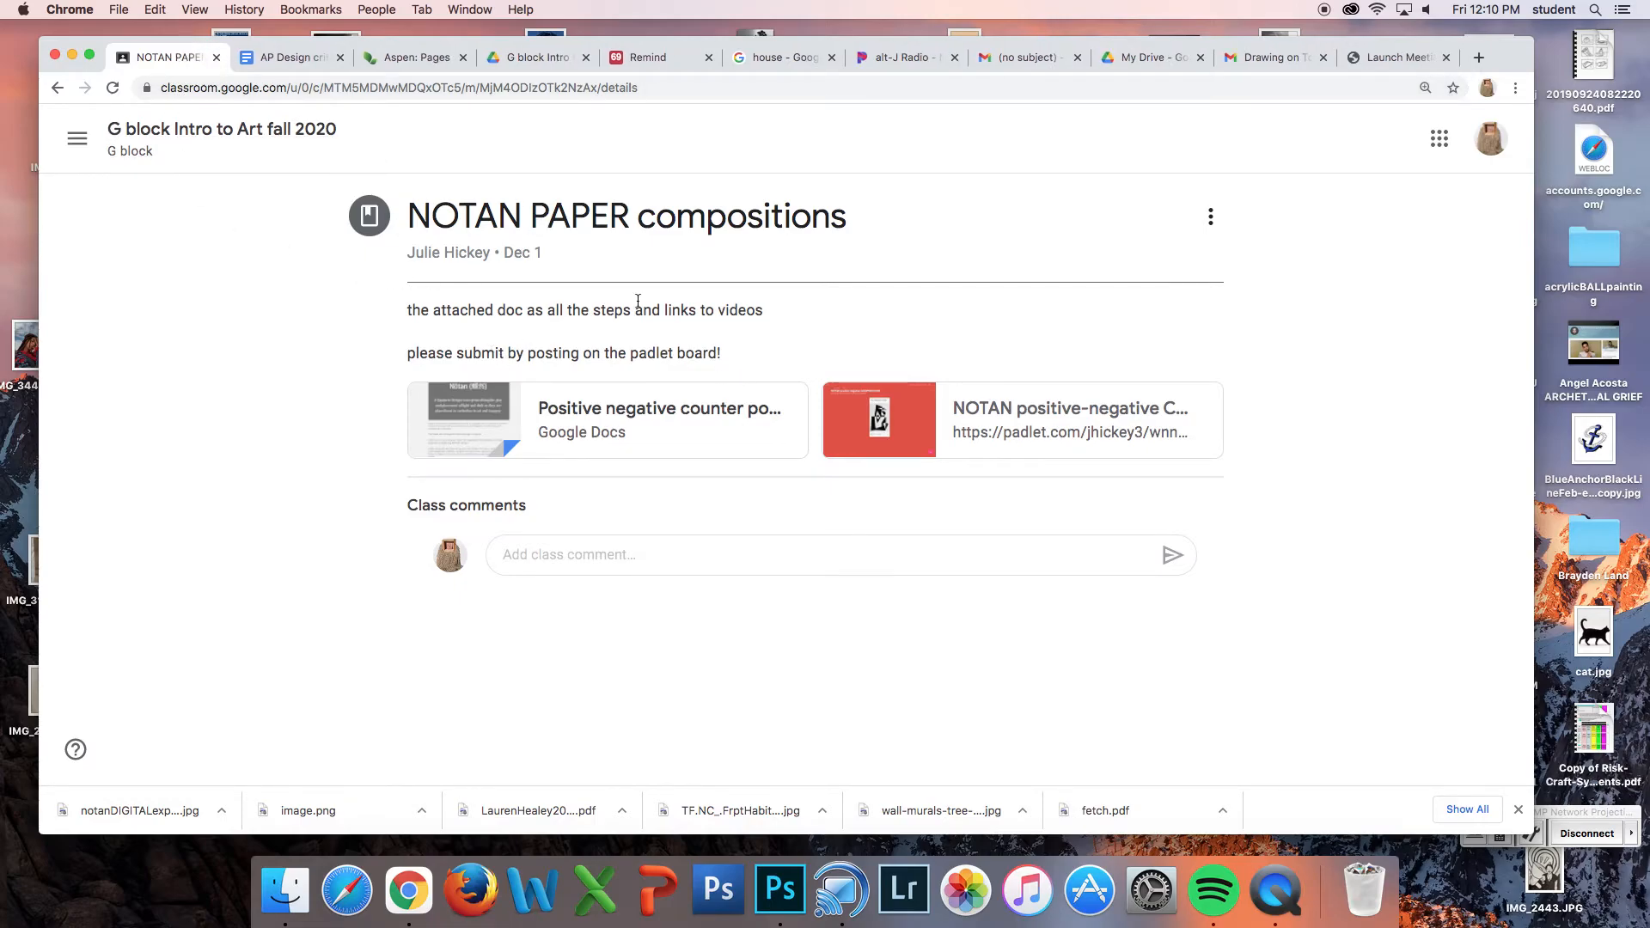
click(133, 150)
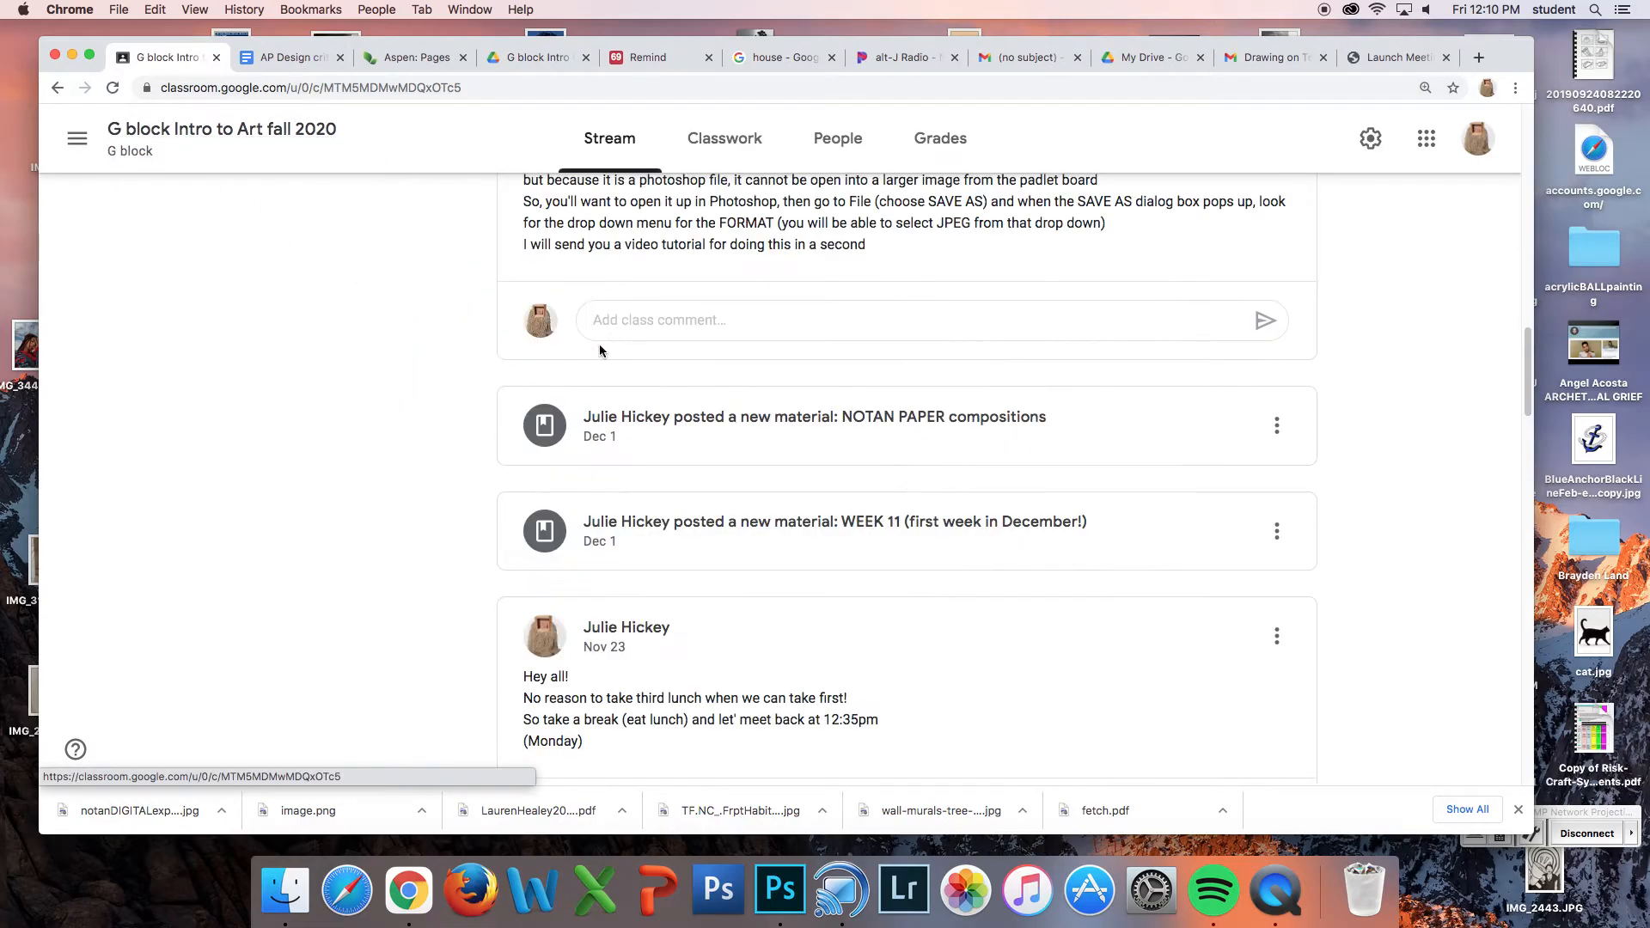
click(724, 139)
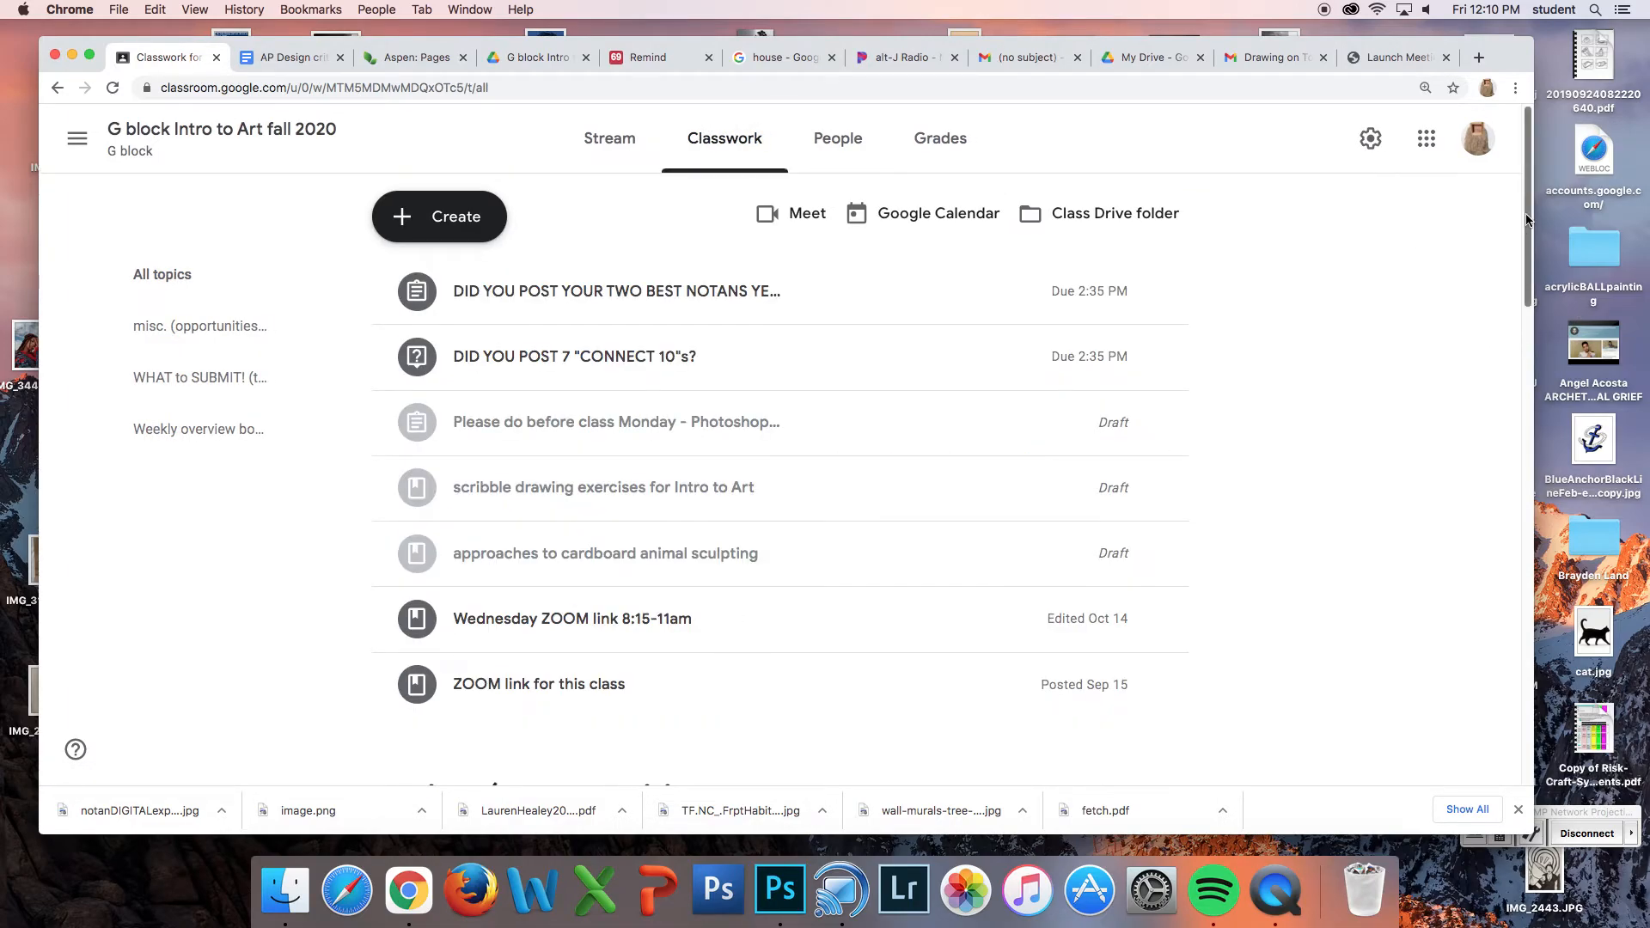
Open the Padlet board linked in the WEEK 11 (first week in December!) material under Weekly overview boards
scroll(1522, 277, down, 4)
drag(1524, 277, 1572, 618)
scroll(1289, 601, down, 2)
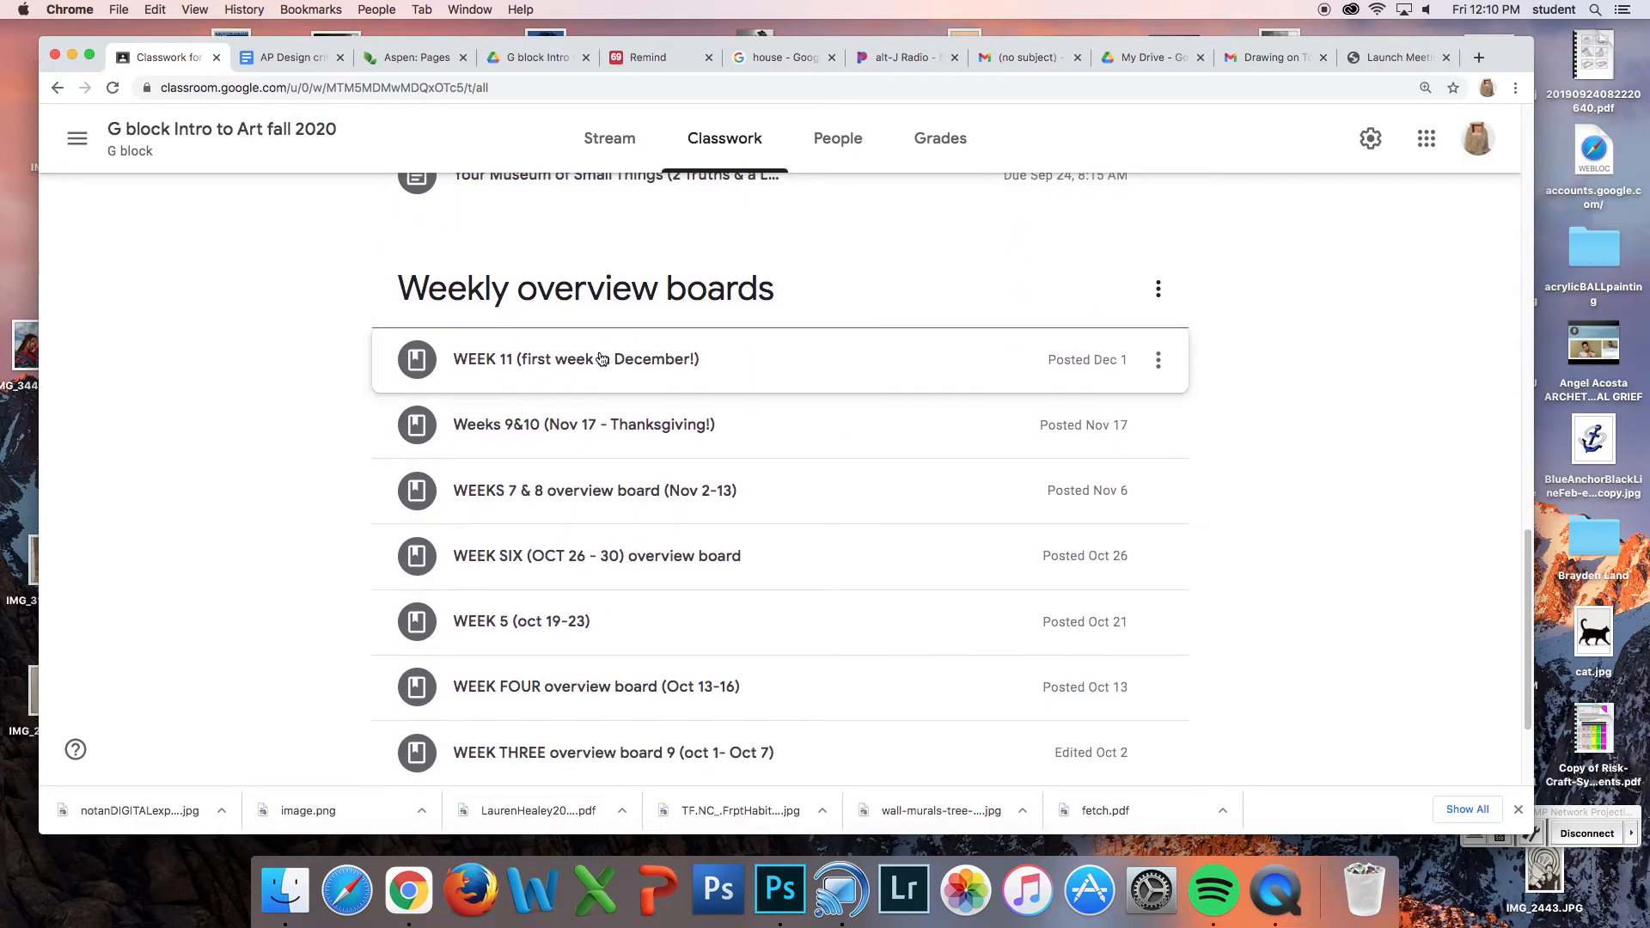
click(608, 348)
click(619, 519)
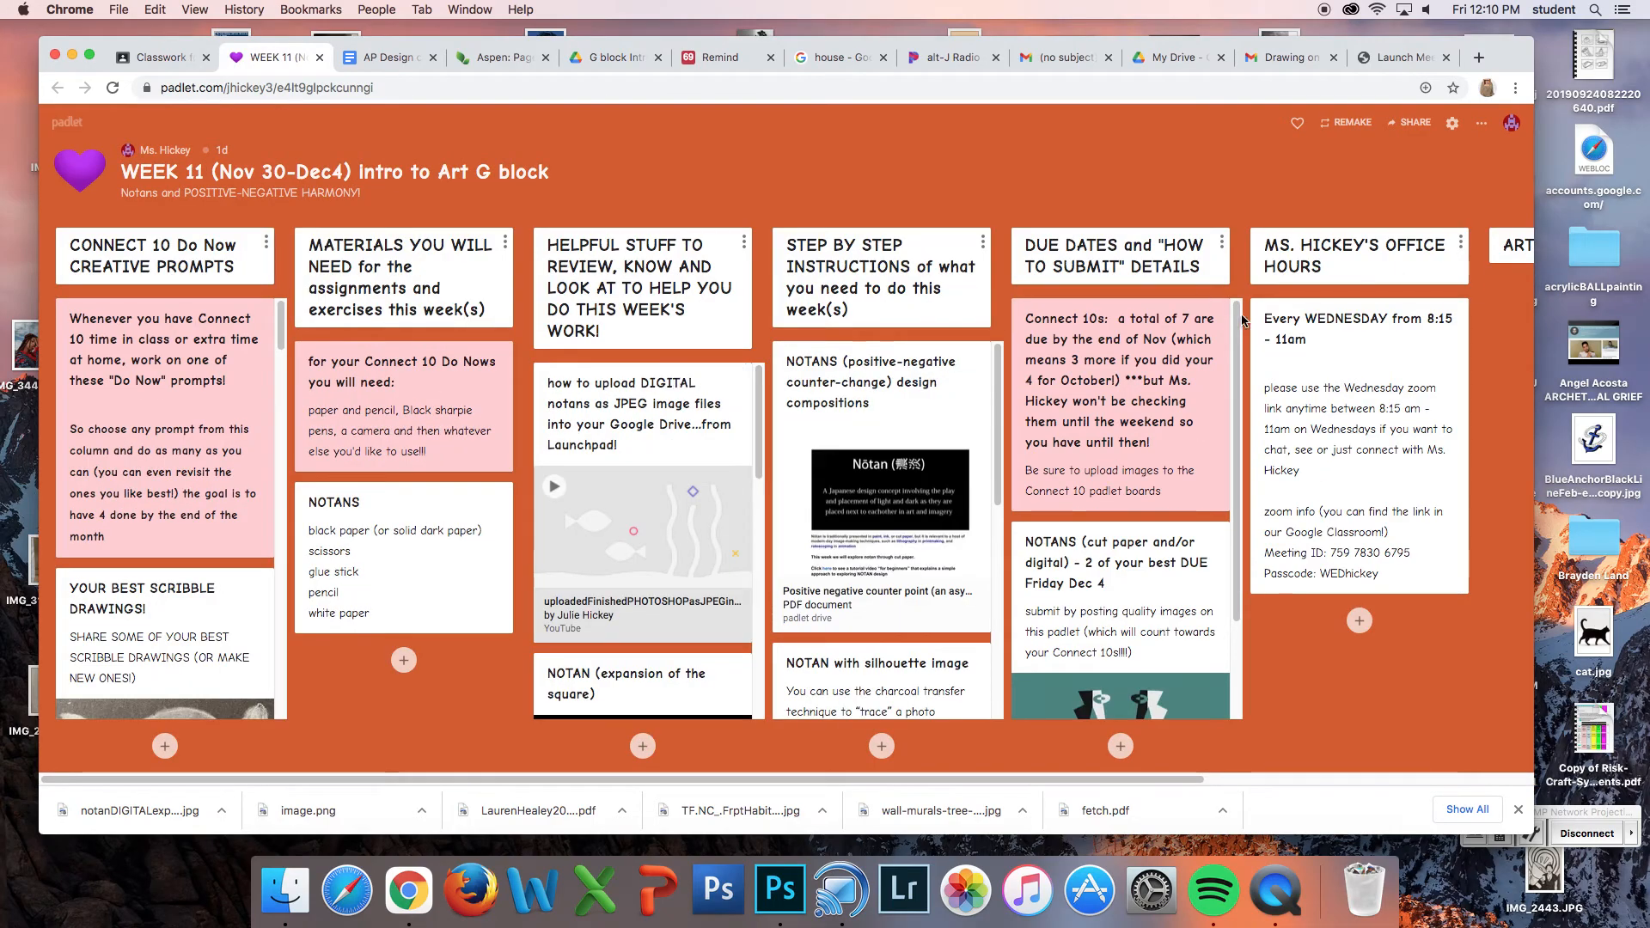
Open the NOTAN positive-negative COMPOSITIONS board from the Friday Dec 4 notans post under DUE DATES and "HOW TO SUBMIT" DETAILS
scroll(1238, 369, down, 3)
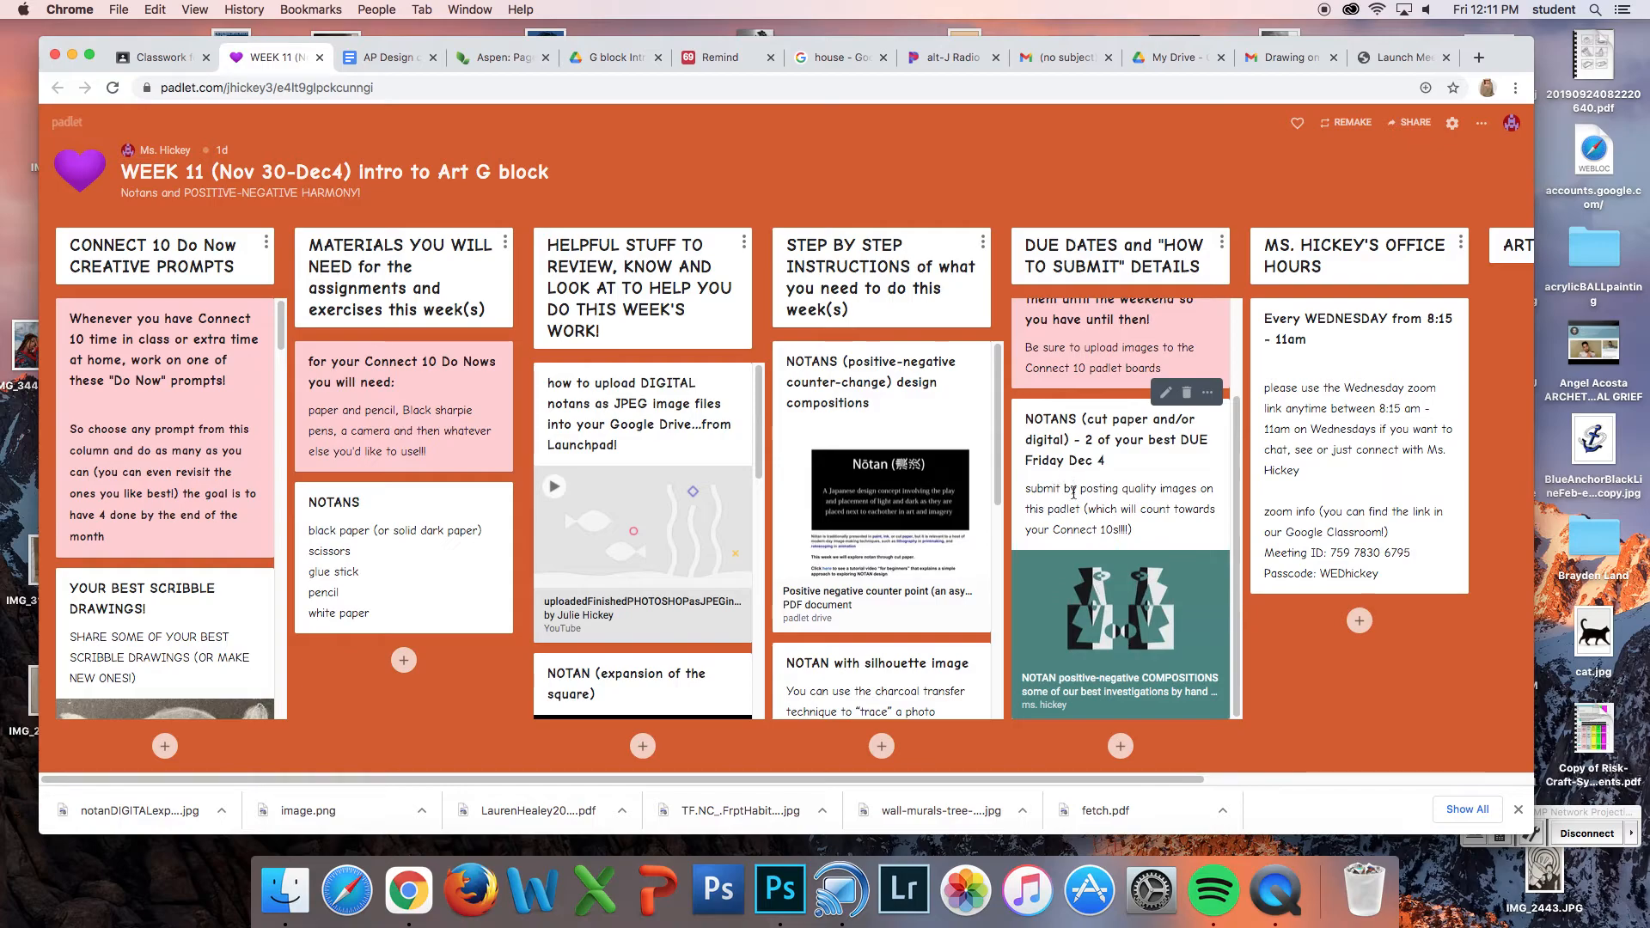
click(1121, 628)
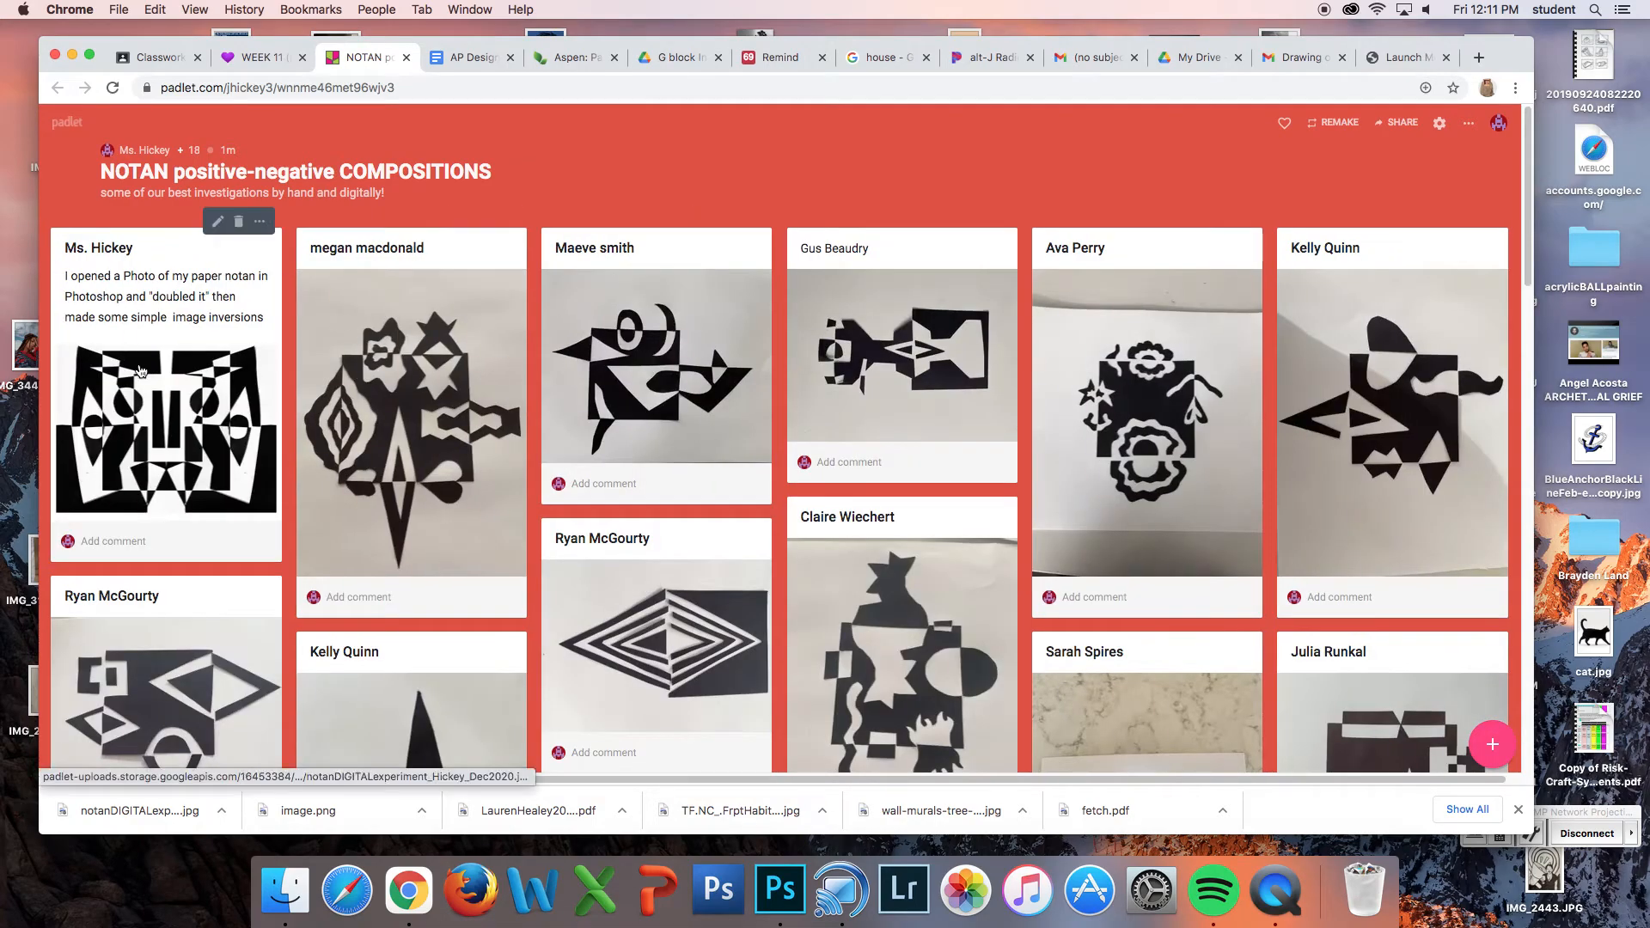
drag(1528, 188, 1538, 5)
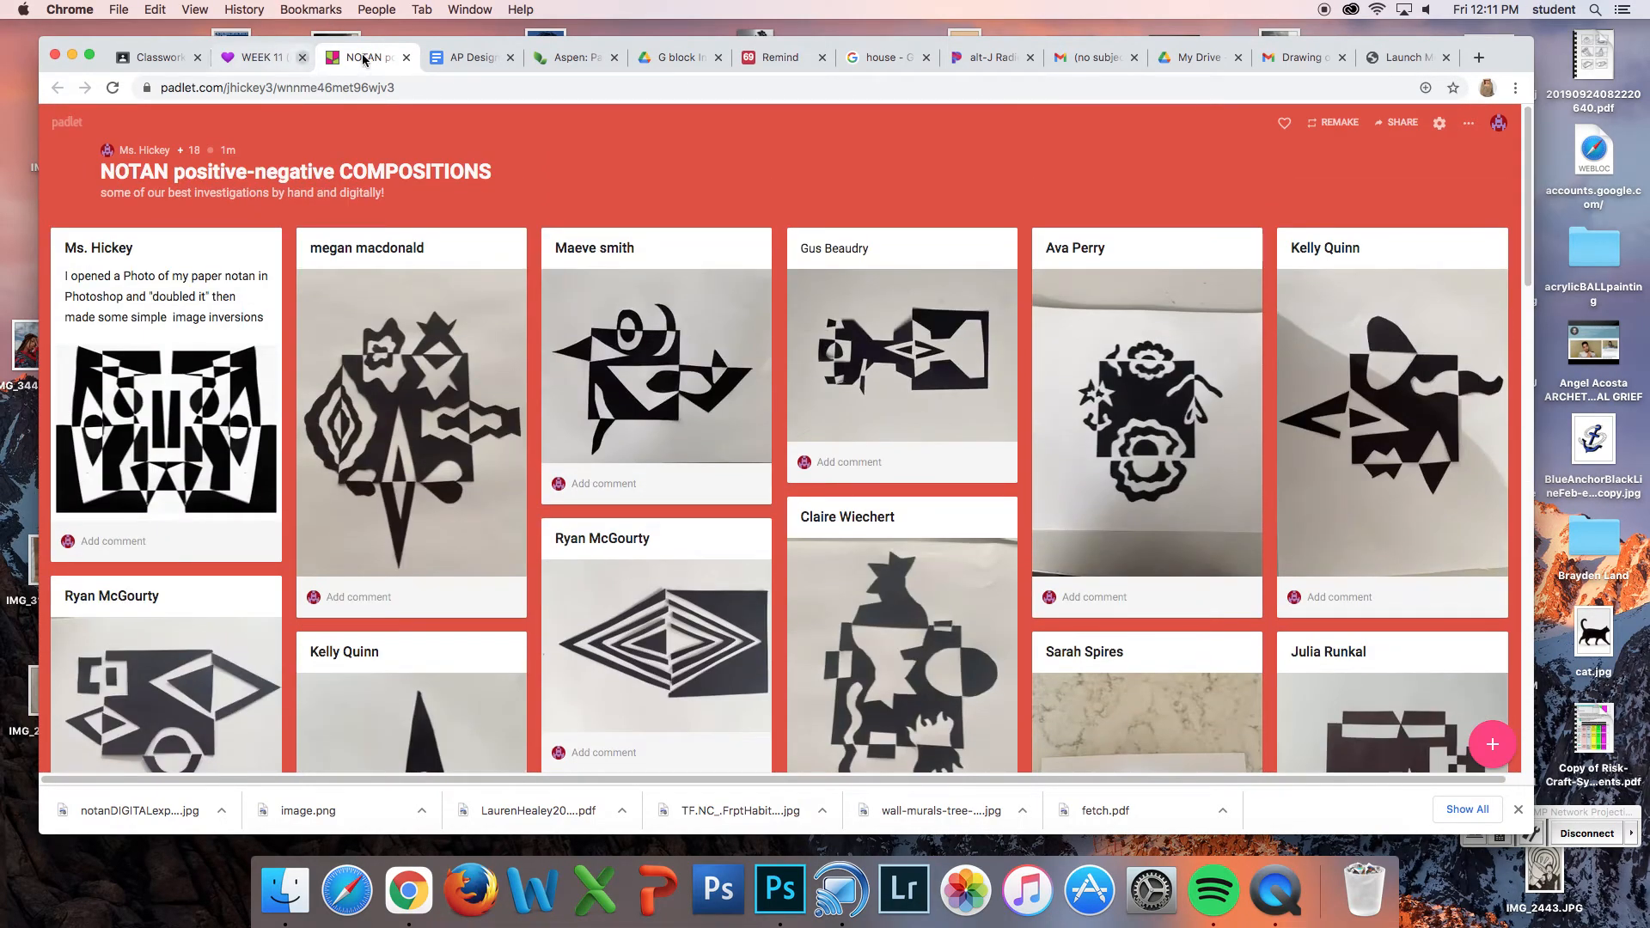
Return to the WEEK 11 board, open the NOTAN board linked under CONNECT 10 Do Now CREATIVE PROMPTS, and close that copy
click(256, 58)
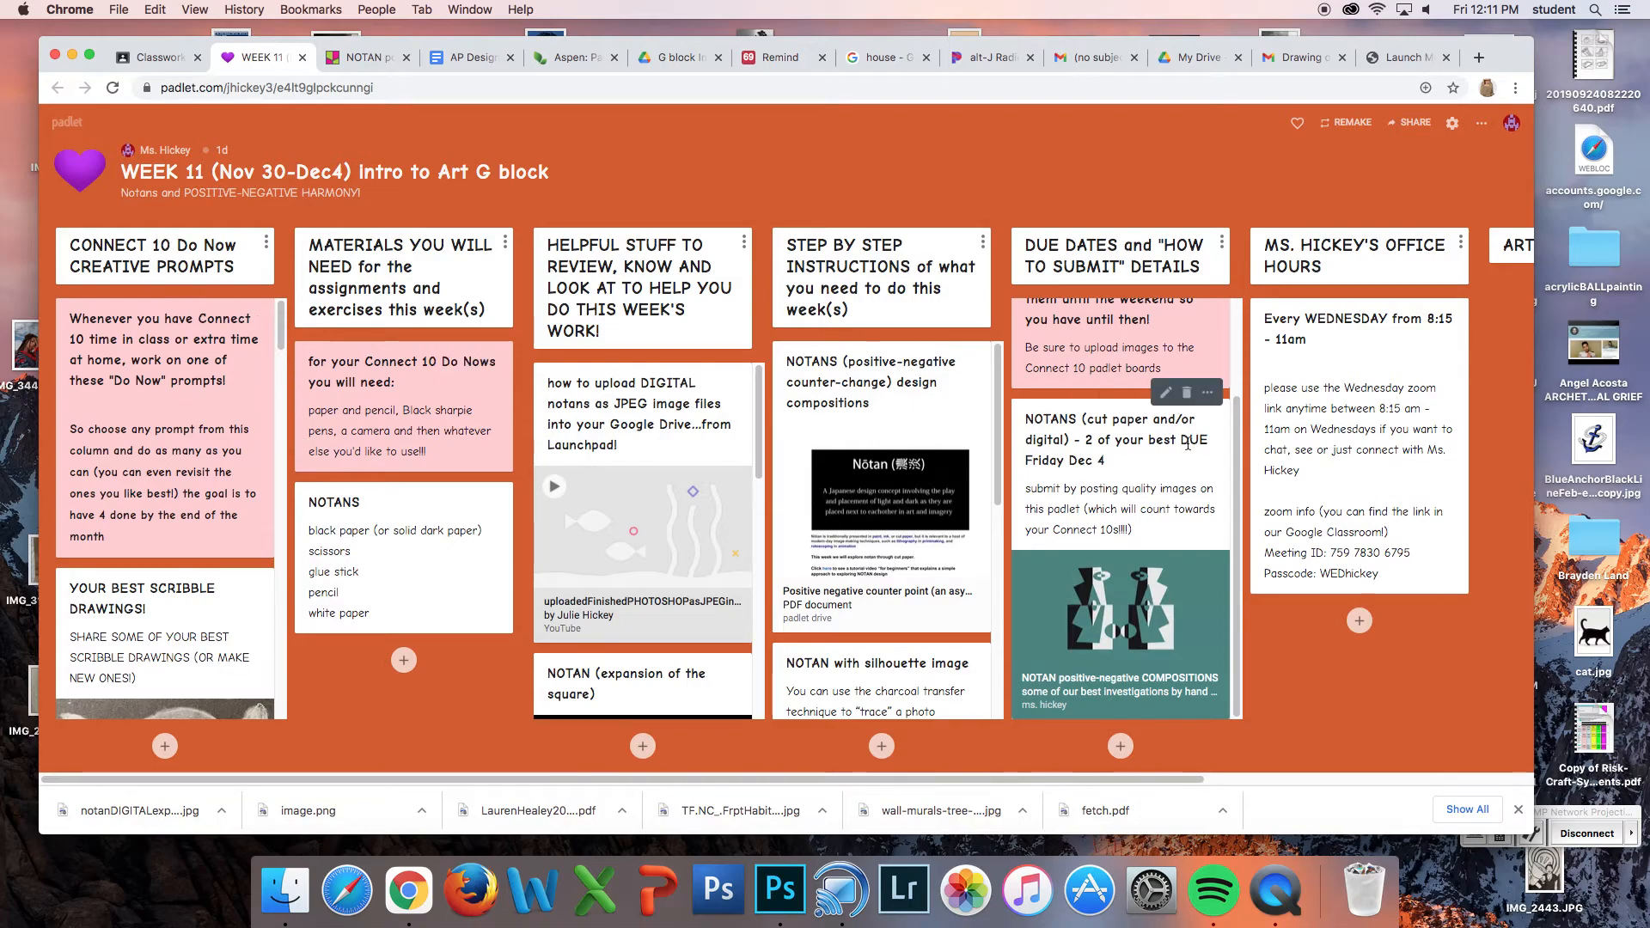
scroll(1169, 421, up, 3)
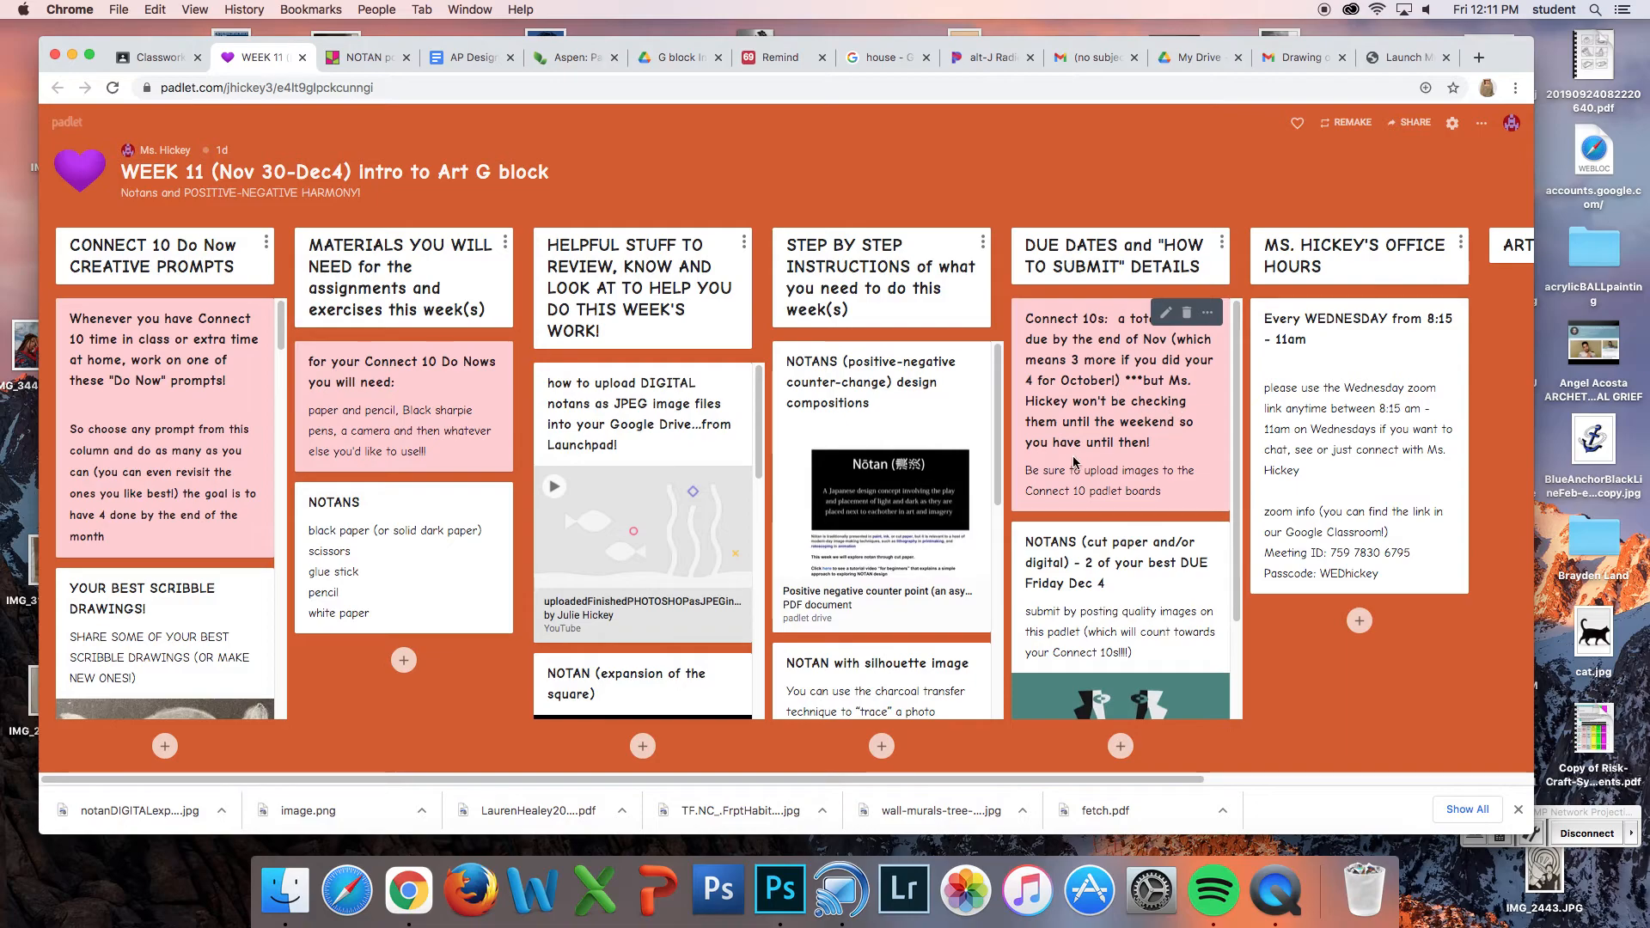
drag(282, 329, 307, 810)
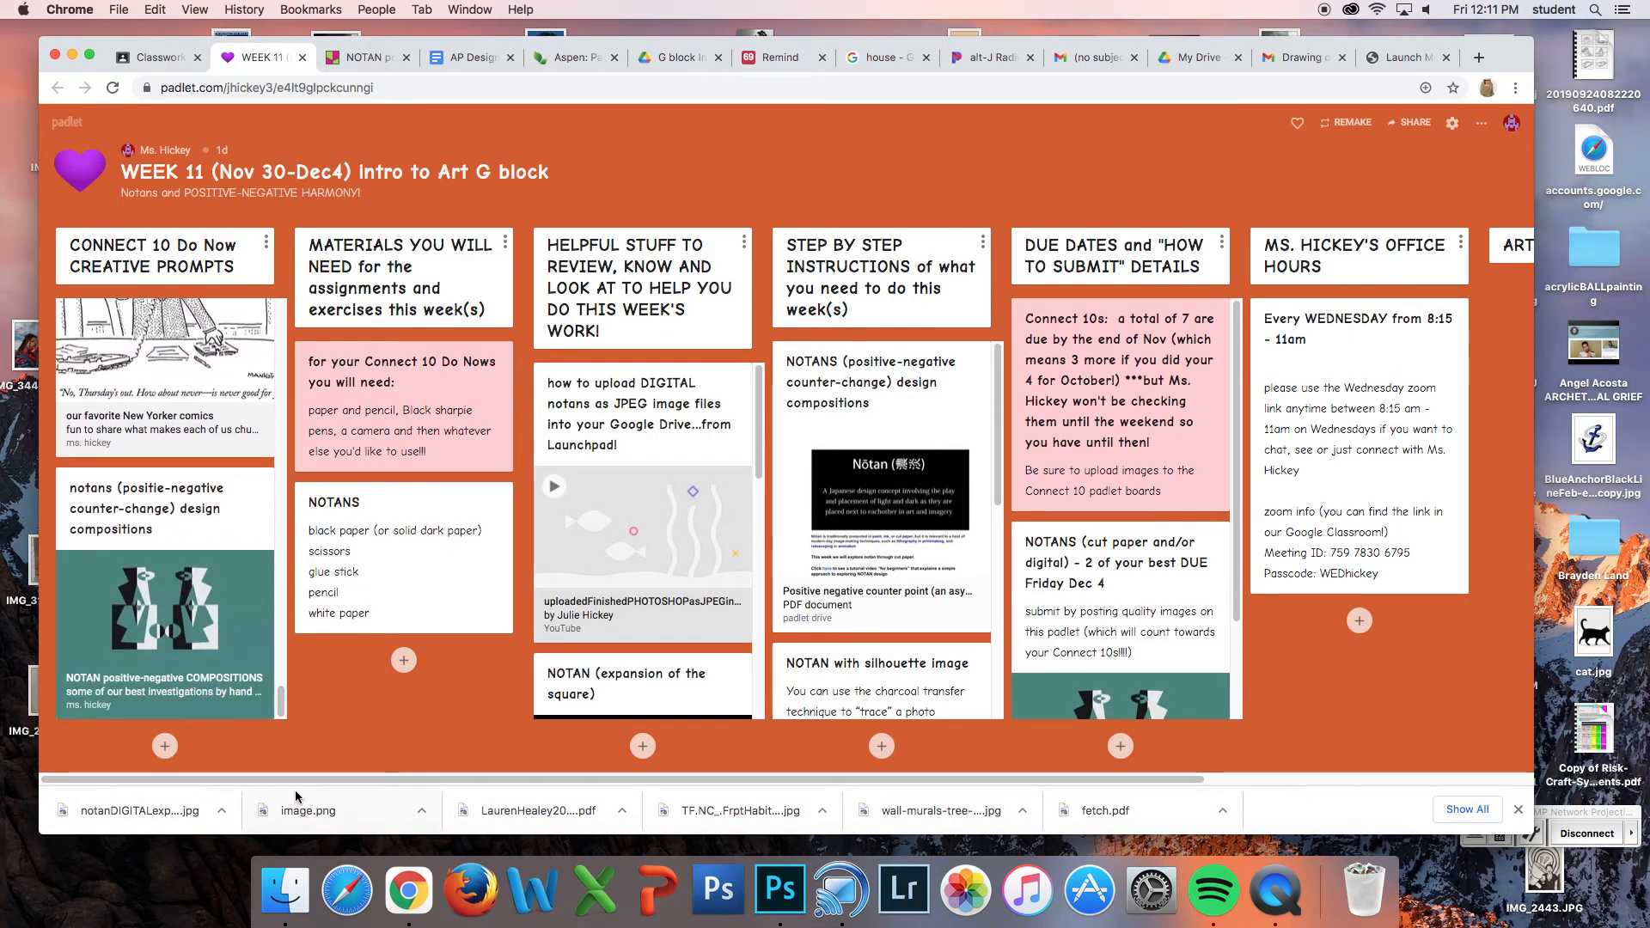
click(163, 605)
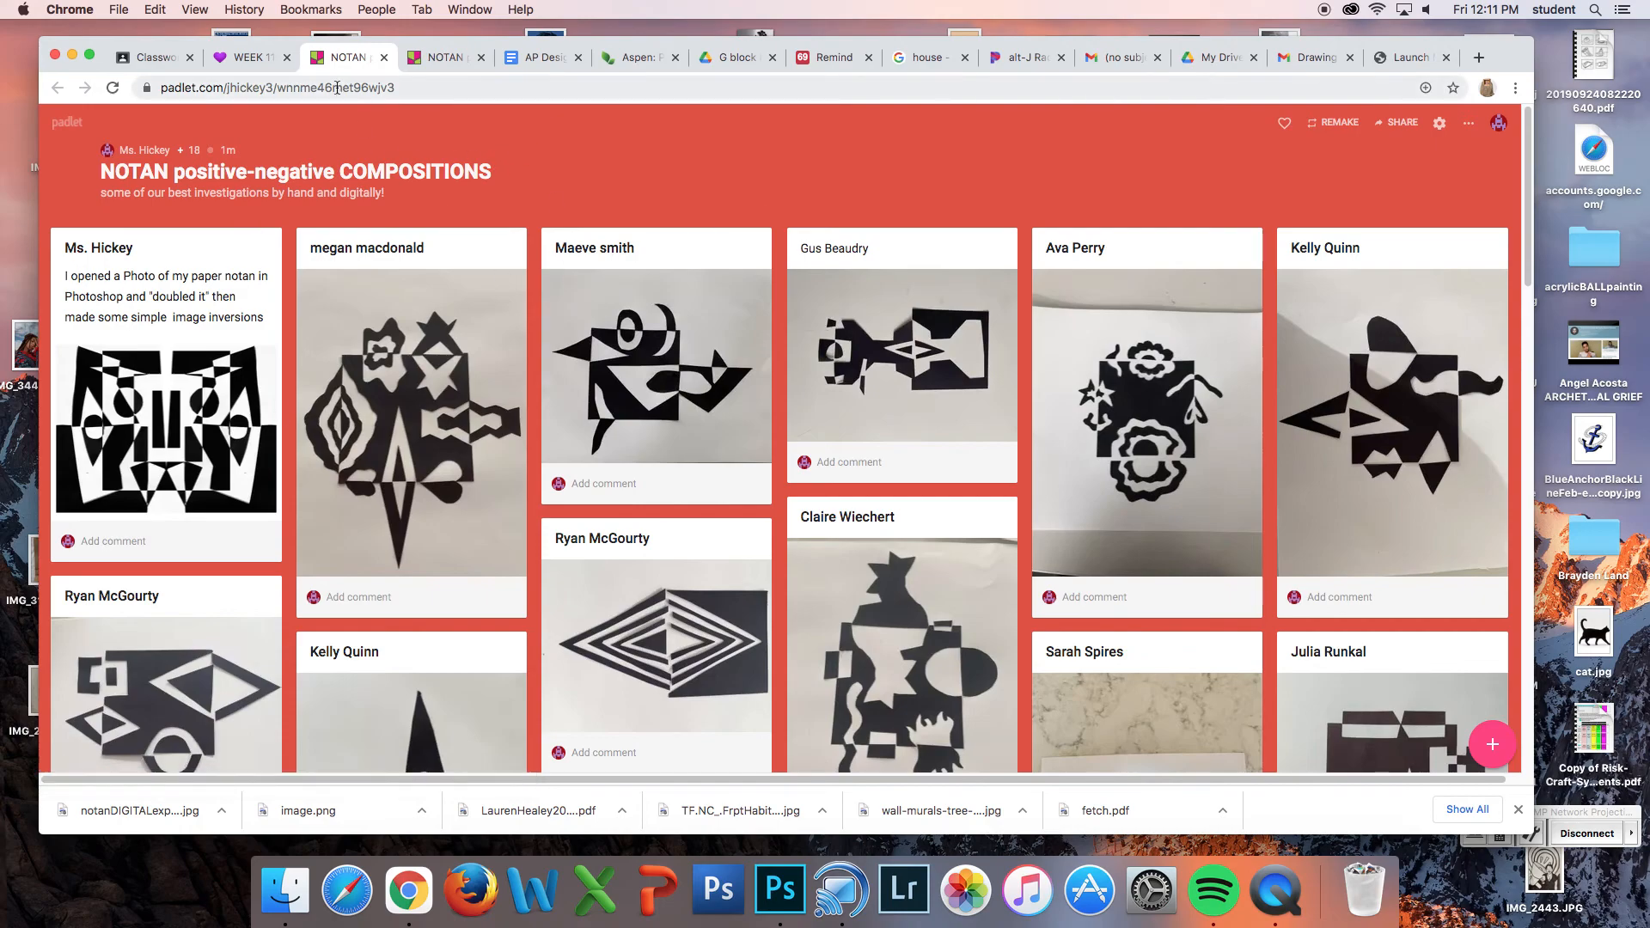
click(384, 58)
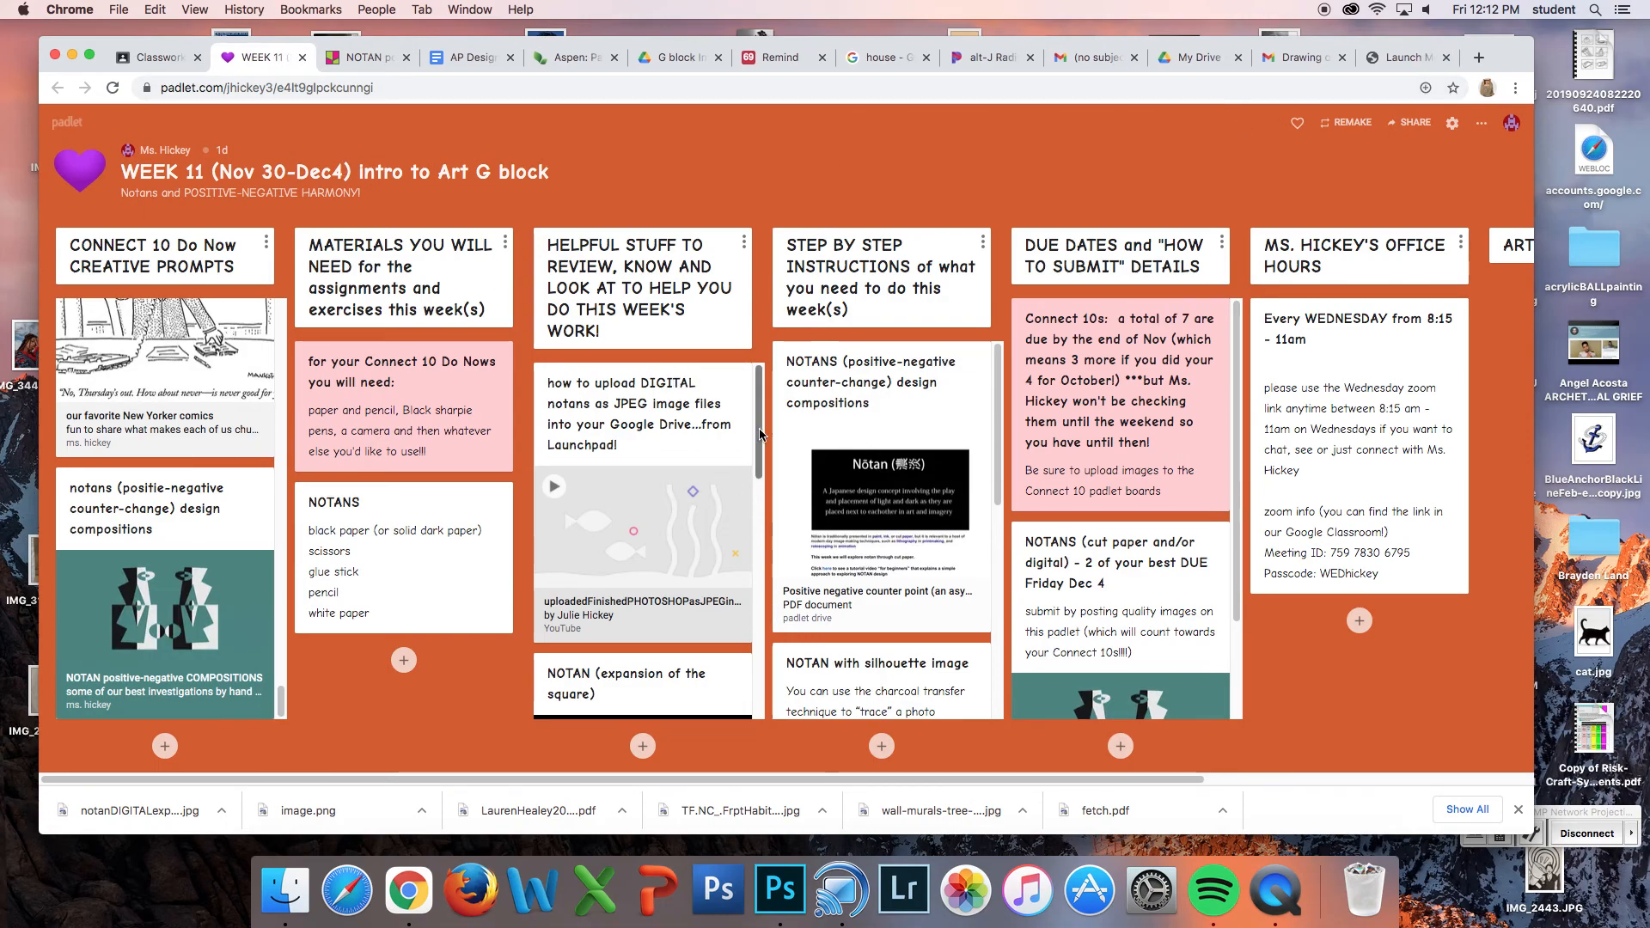
Look through the helpful-stuff and STEP BY STEP INSTRUCTIONS columns for the Digital Notan using Photoshop CS3 via Launchpad video
mouse_move(759, 421)
mouse_down()
mouse_move(758, 445)
mouse_move(758, 400)
mouse_up()
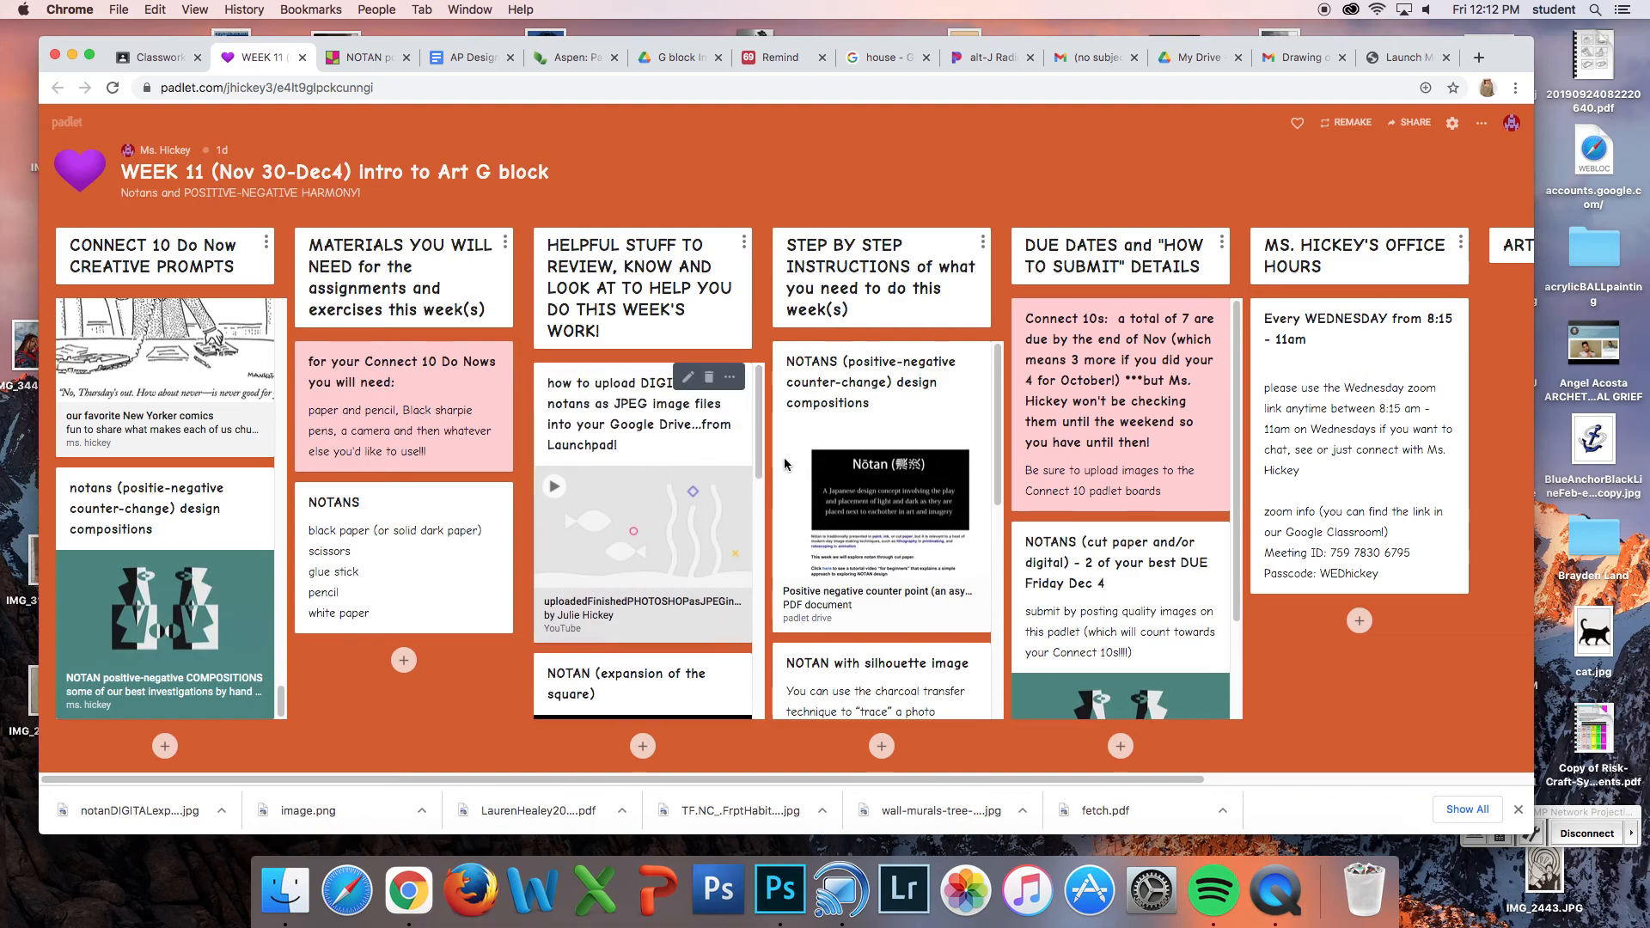
drag(998, 429, 1023, 666)
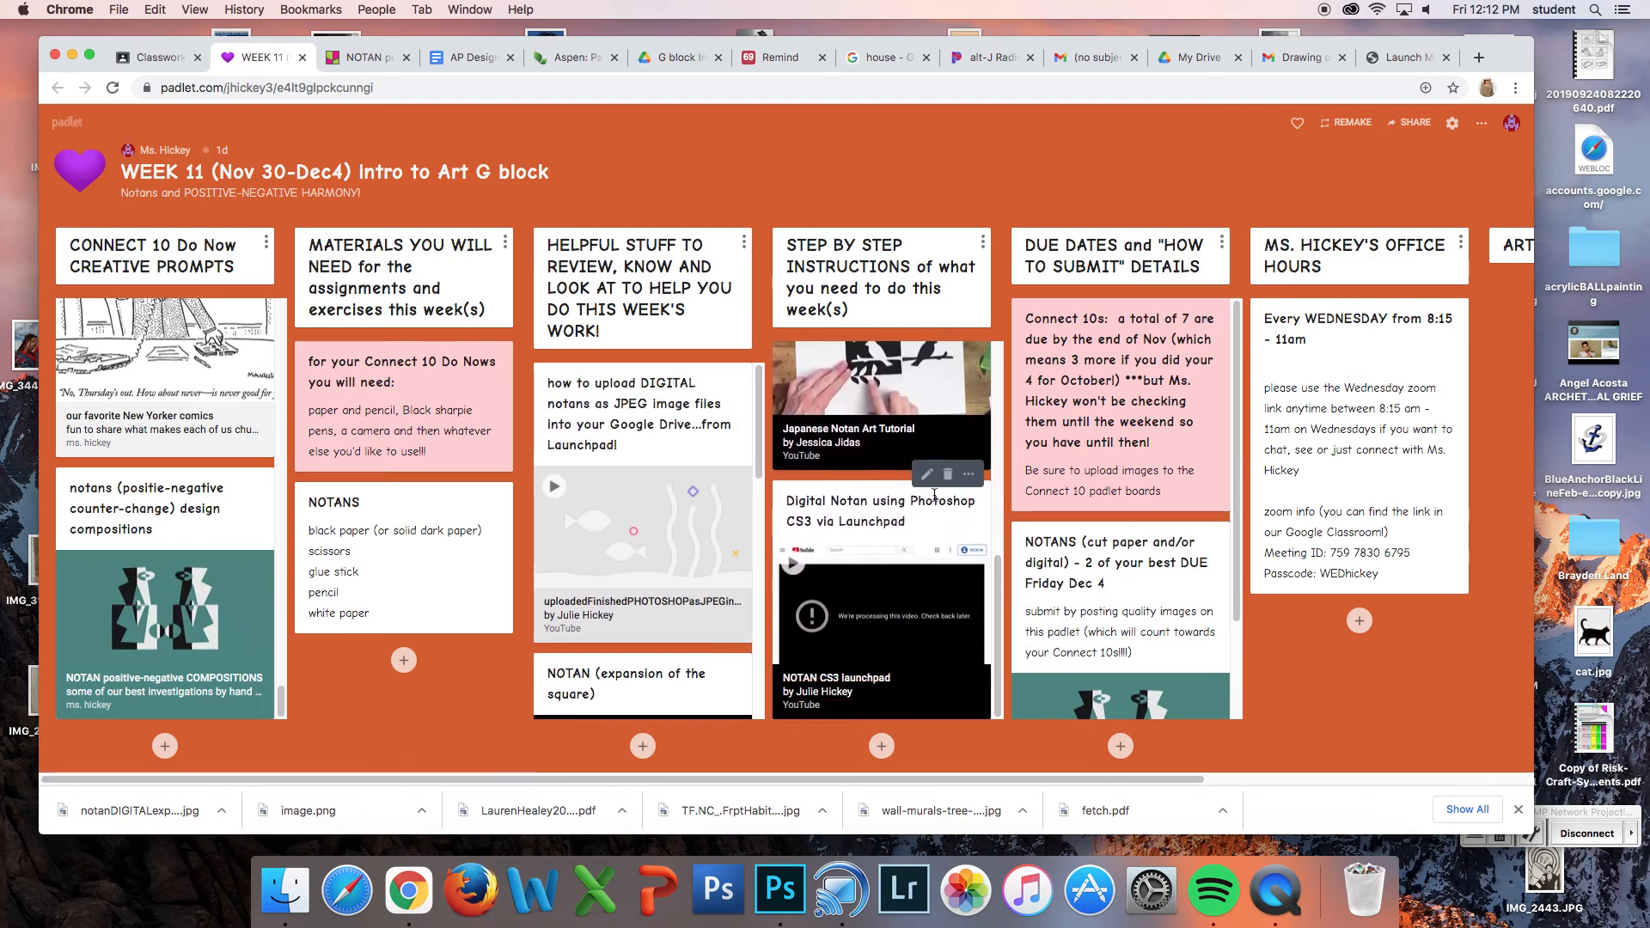